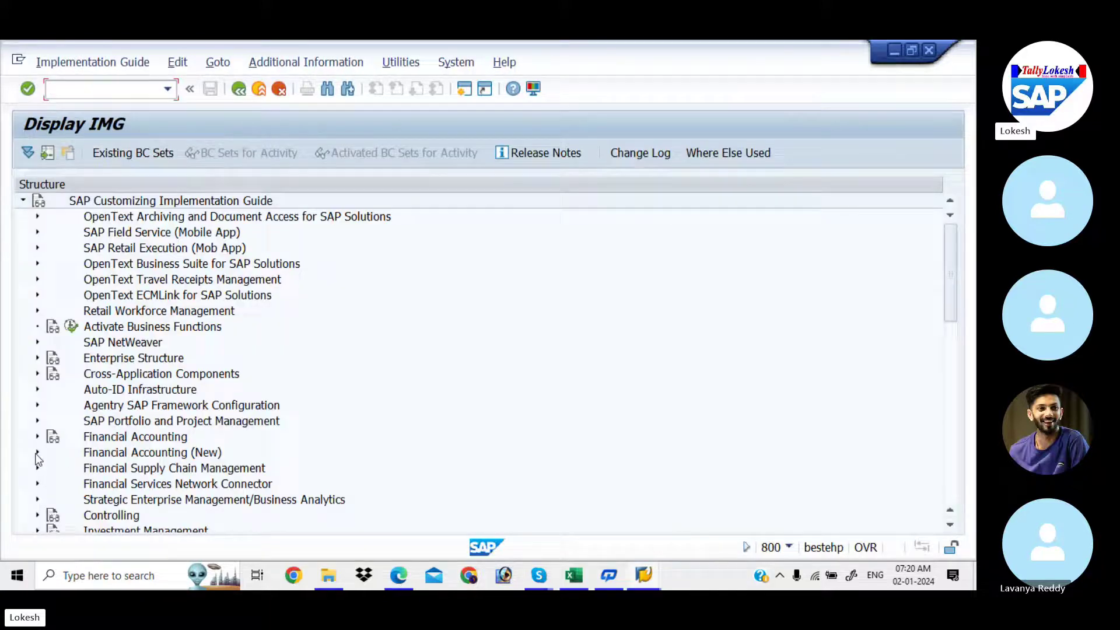
Open Check Withholding Tax Countries under Financial Accounting (New), Financial Accounting Global Settings (New), Withholding Tax, Extended Withholding Tax, Basic Settings
left_click(37, 453)
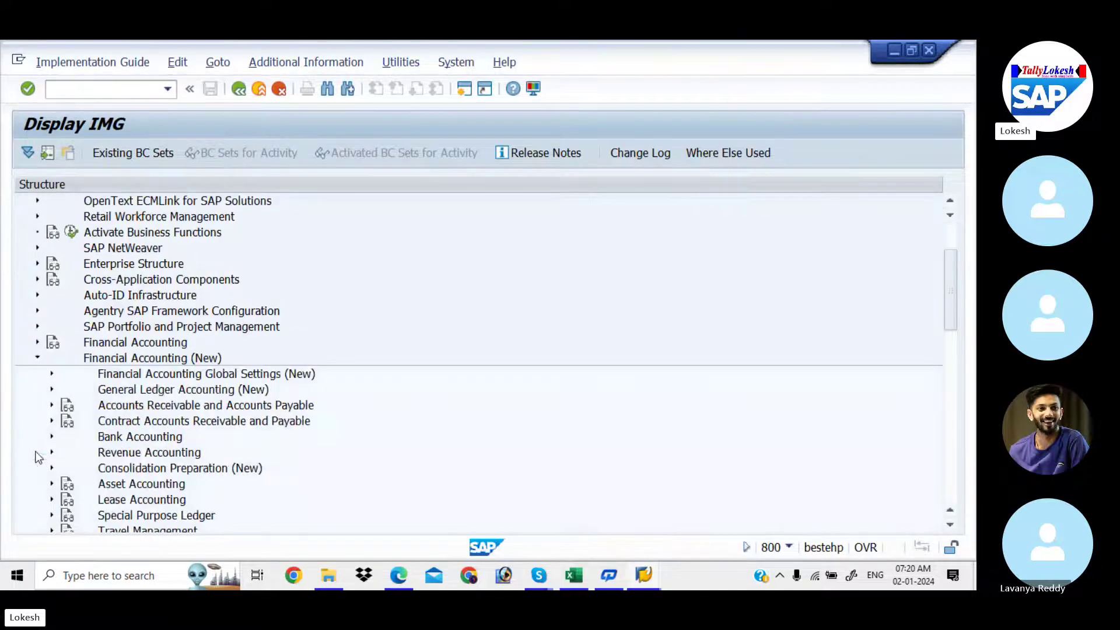
left_click(51, 375)
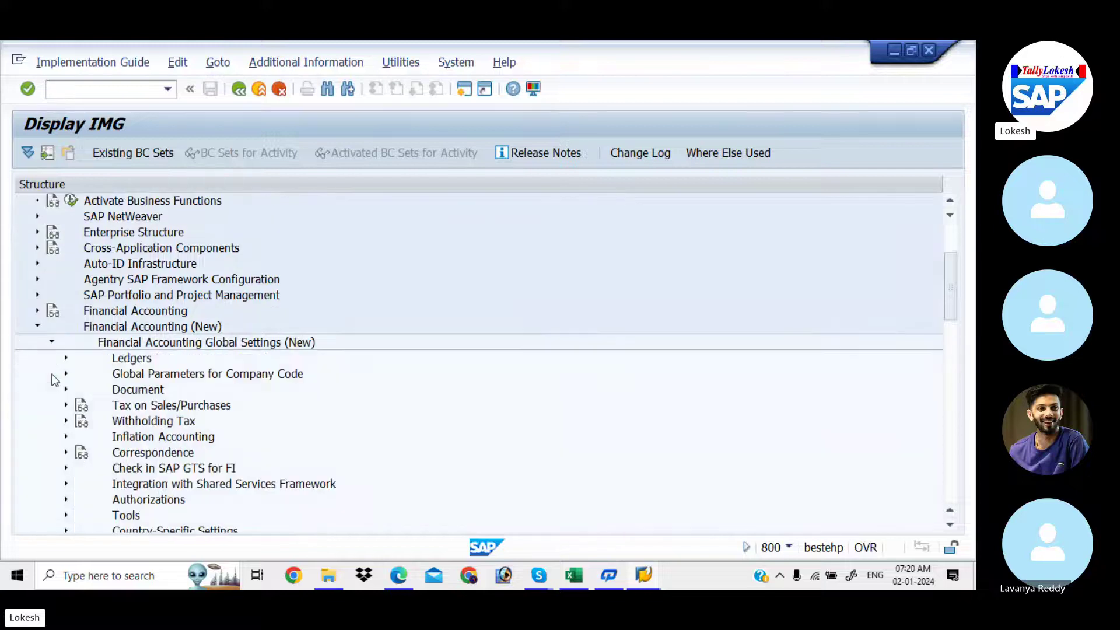
left_click(67, 421)
left_click(78, 454)
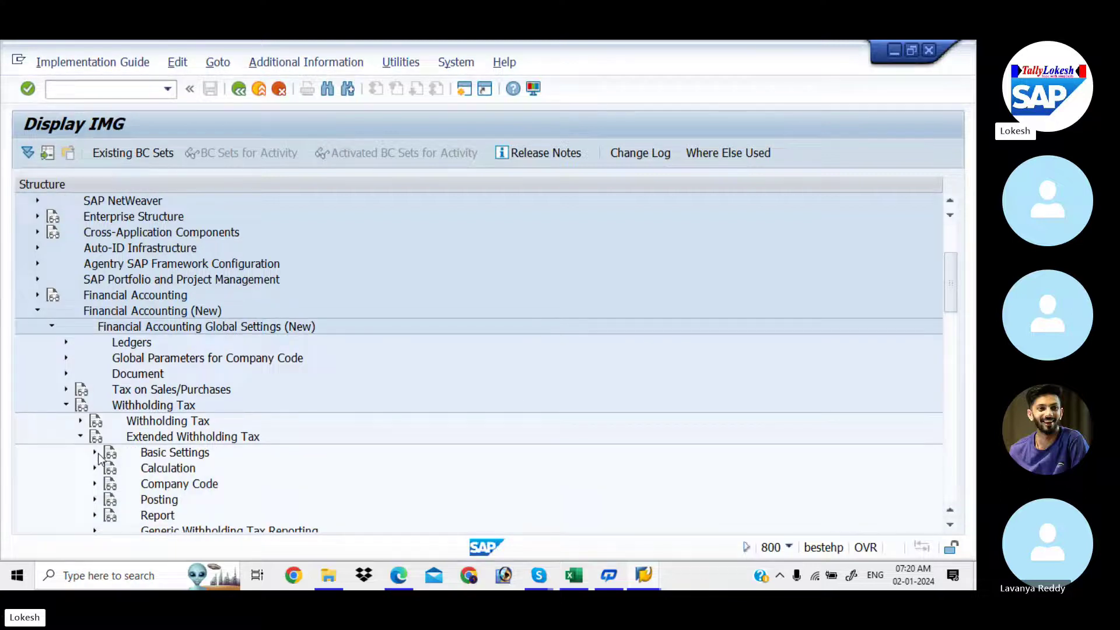
left_click(95, 453)
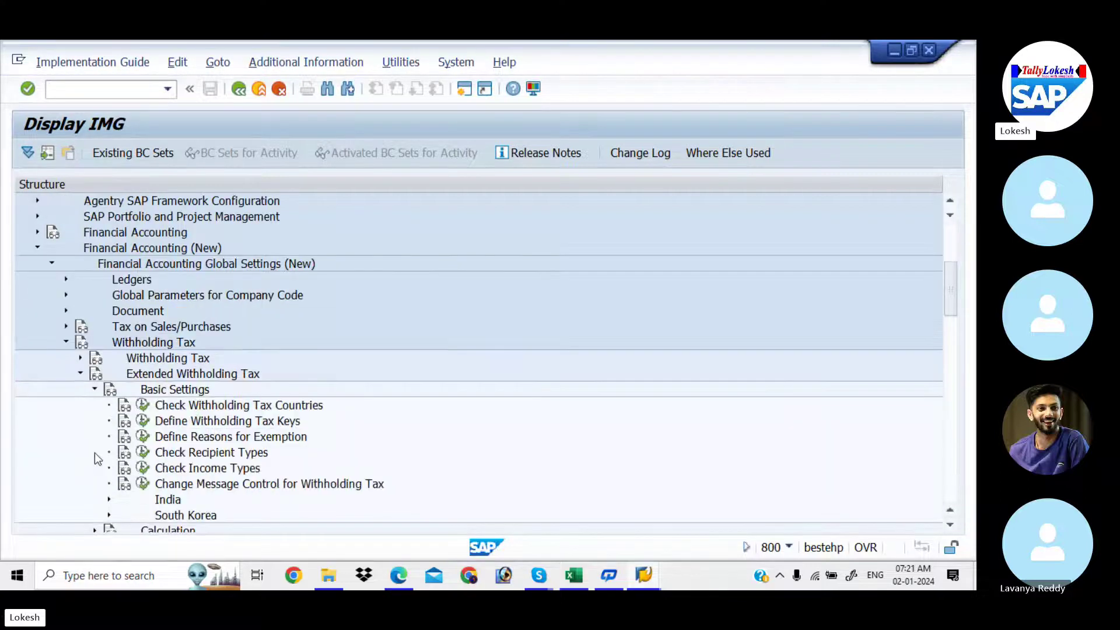
left_click(144, 406)
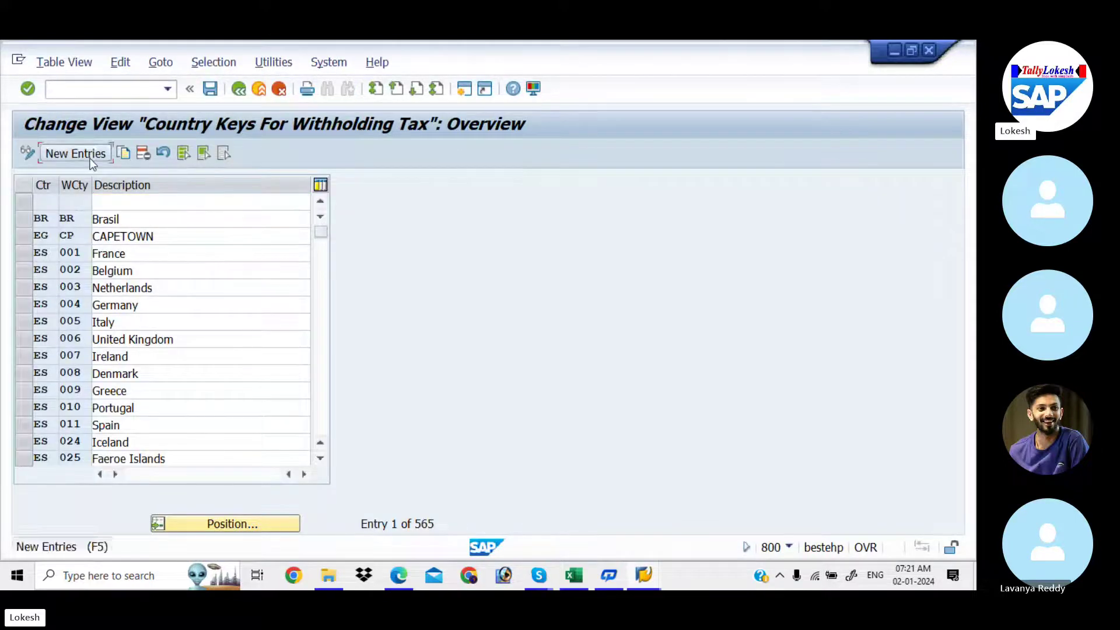
Add a new withholding tax country entry with country IN, key HD2 and description "Hyderbad for LIT"
left_click(89, 156)
type("IN")
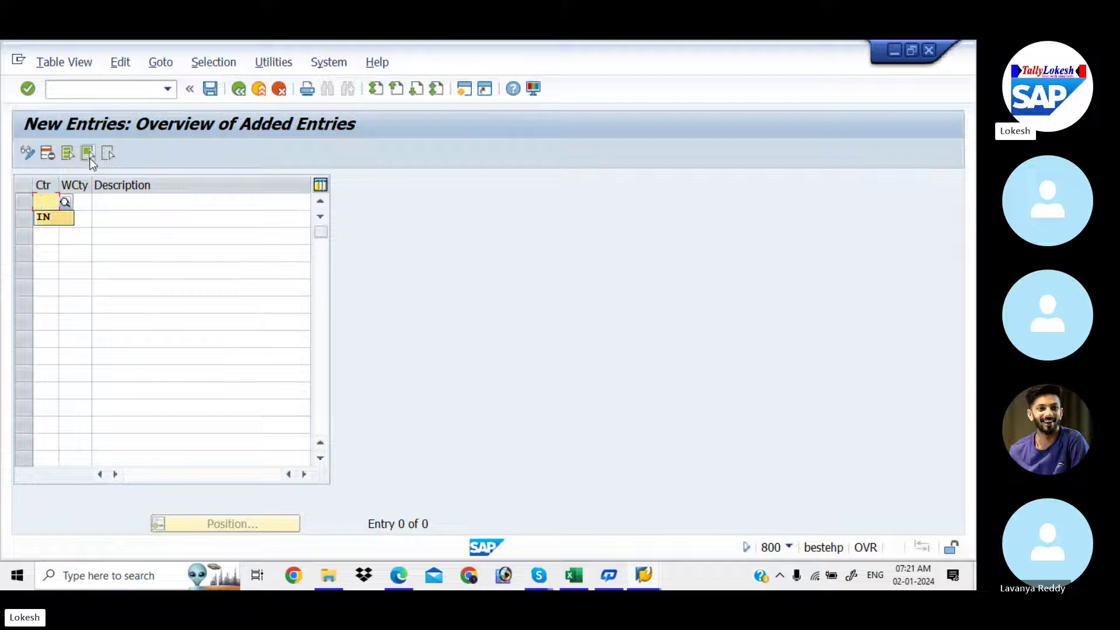
key("Tab")
type("HD2")
key("Tab")
key("Down")
key("Down")
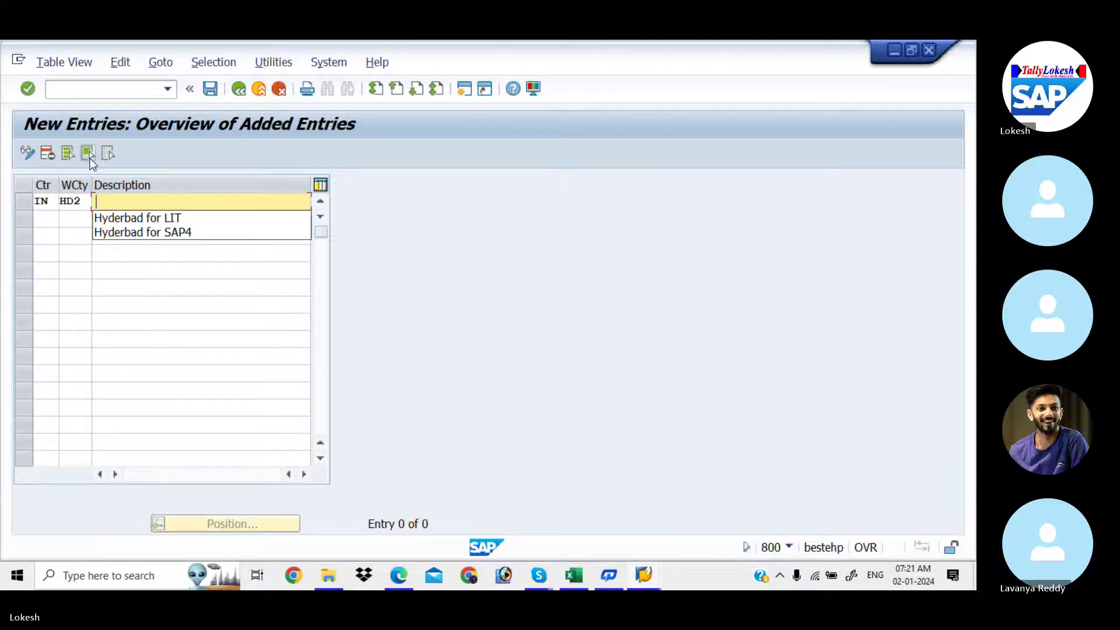
key("Return")
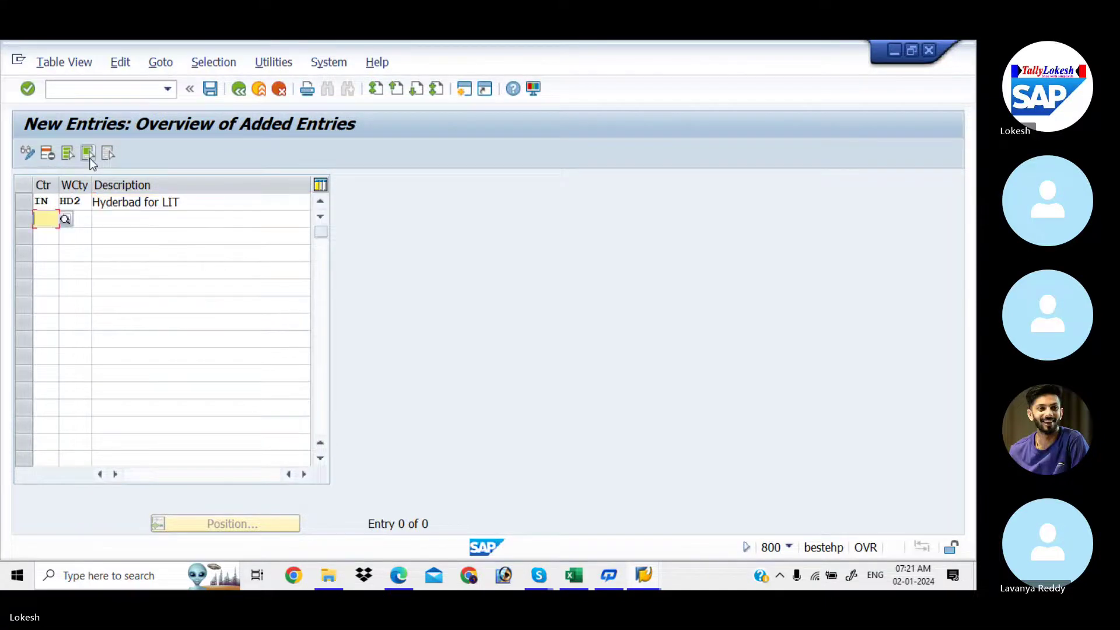
Save the entry to a new customizing request described "WITH HOLDING CONFIGURATION FOR LIT" and return to the IMG structure
left_click(207, 90)
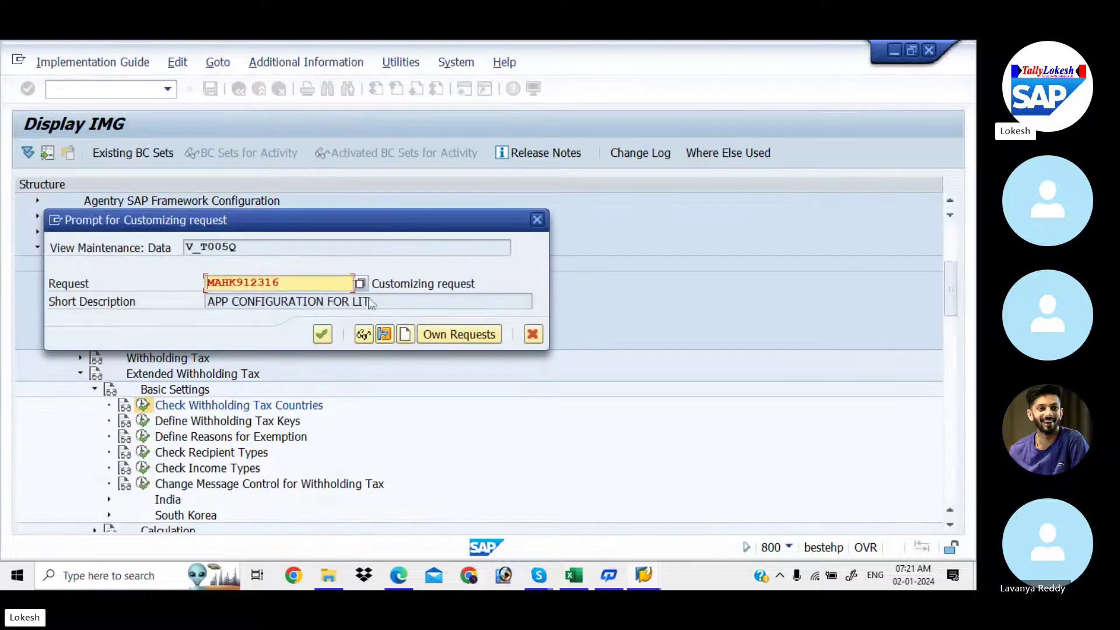
left_click(405, 335)
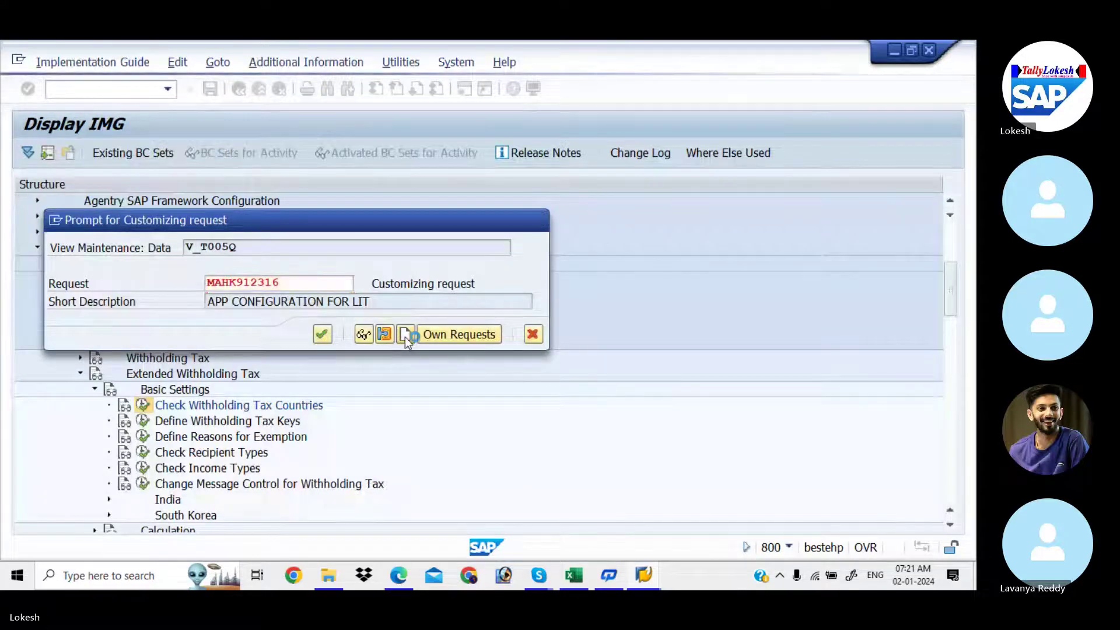
type("W")
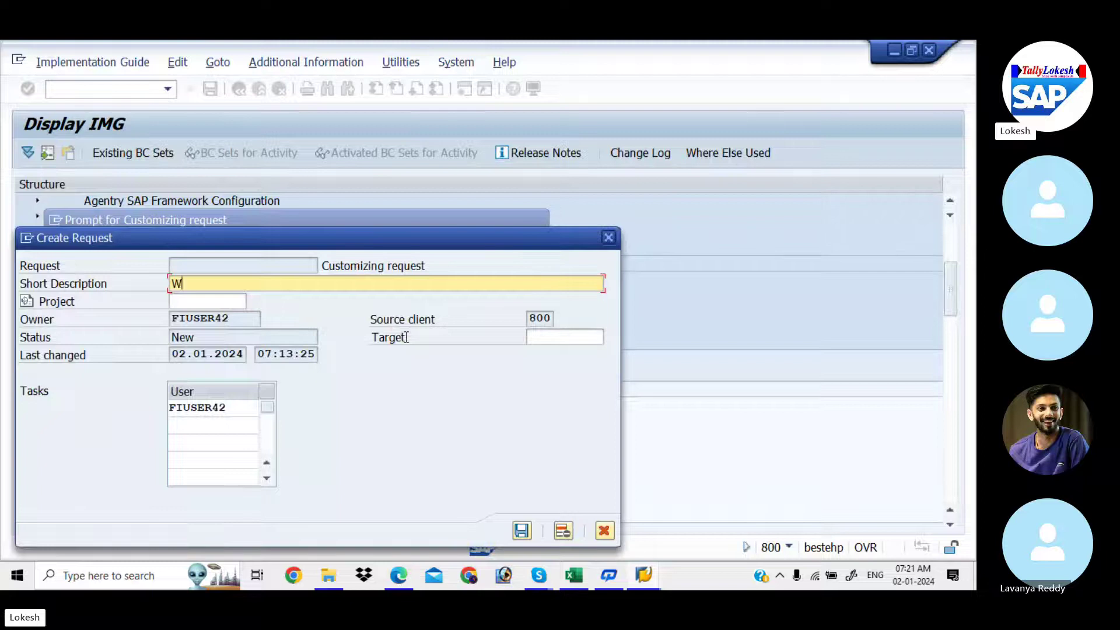
type("ITH HOLDING CONFIGURATION")
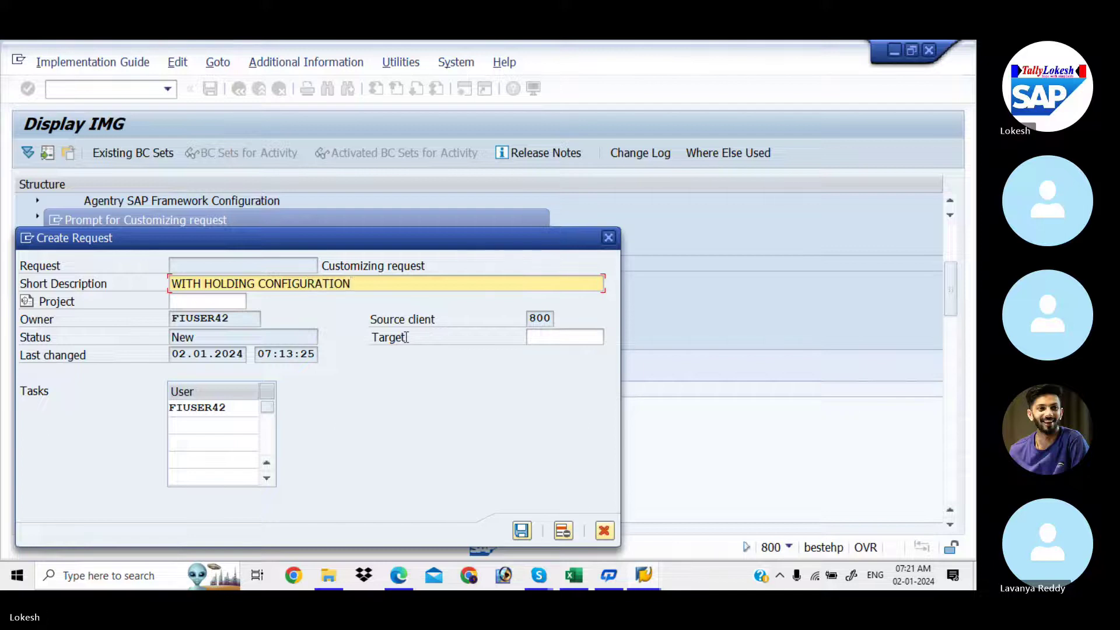
type(" FOR LIT")
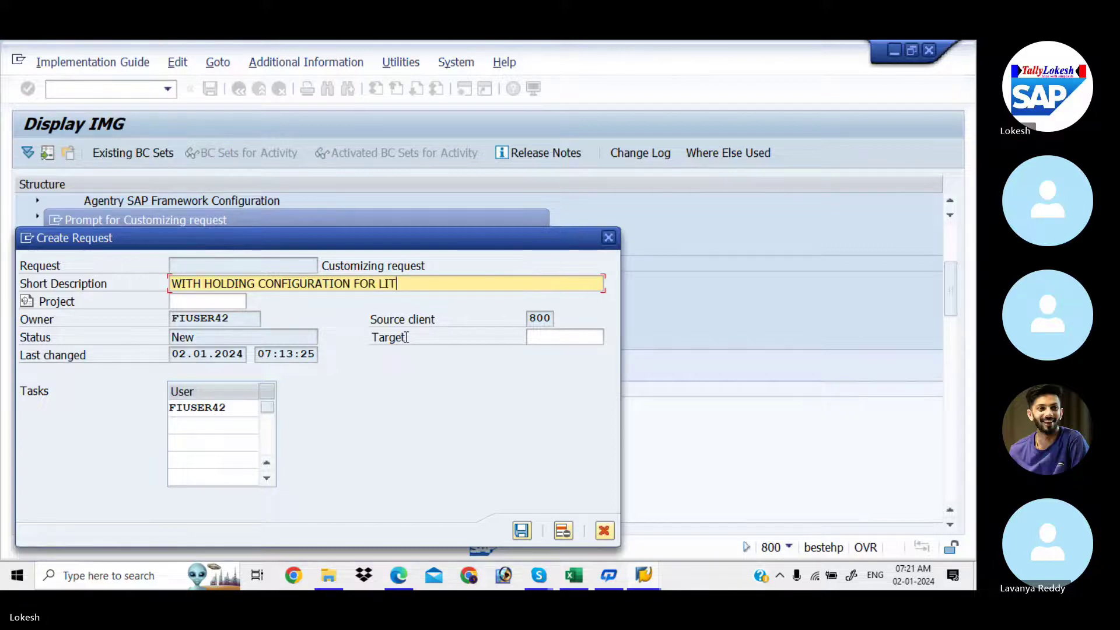
left_click(524, 531)
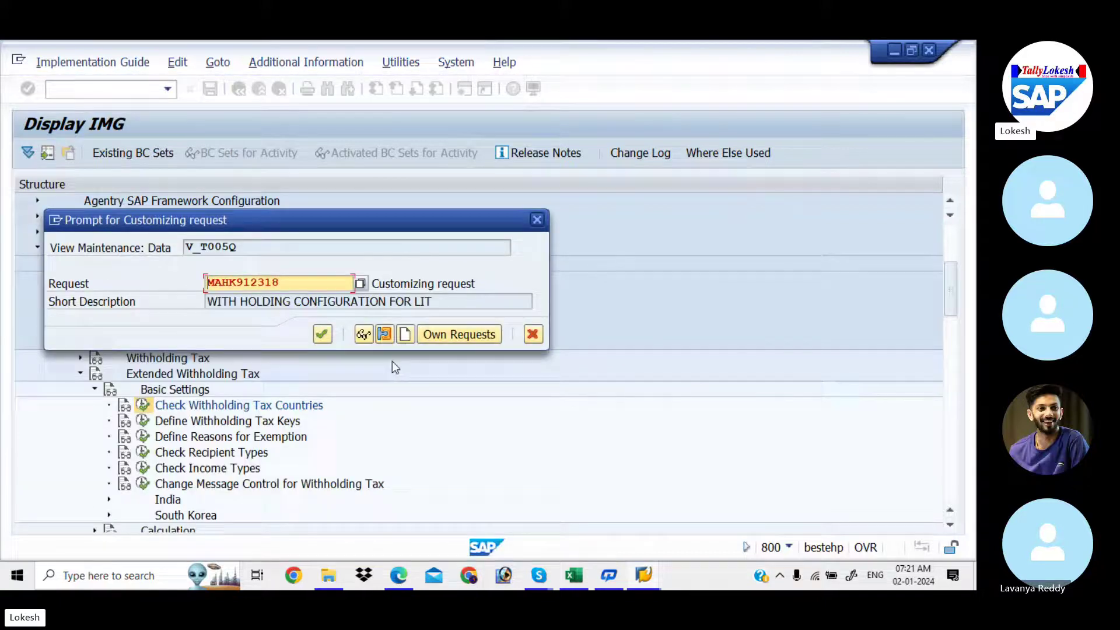
left_click(327, 334)
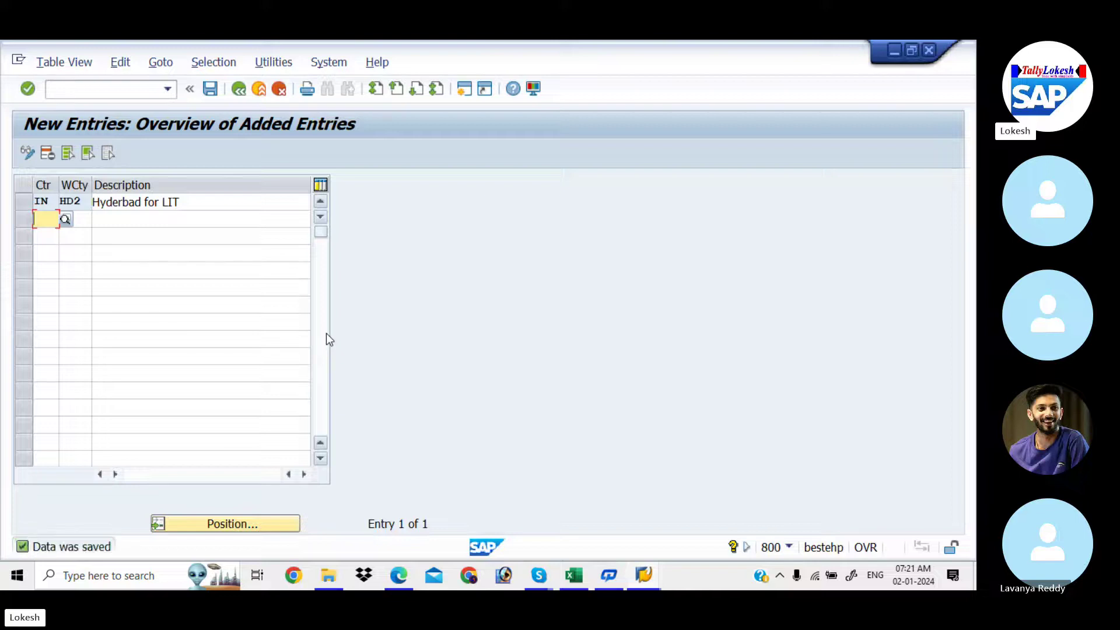
left_click(240, 92)
left_click(239, 90)
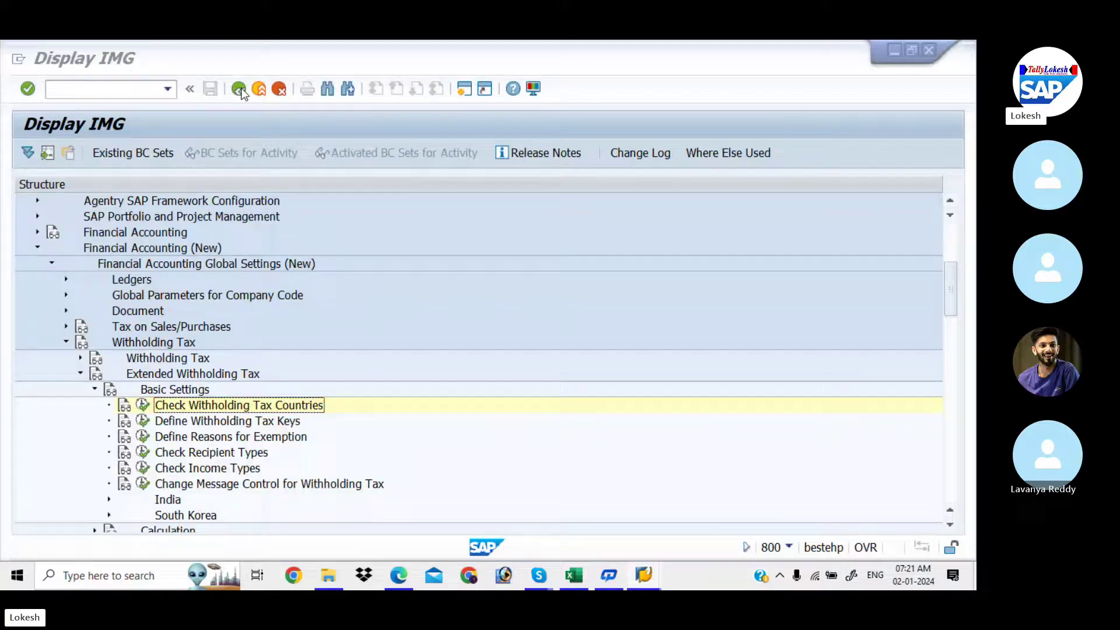
Switch to the With Holding Tax workbook in Excel and record HD2 in column C for Check With holding Tax Countries
key("alt+Tab")
key("alt+Tab")
key("alt+Tab")
key("alt+Tab")
key("alt+Tab")
key("alt+Tab")
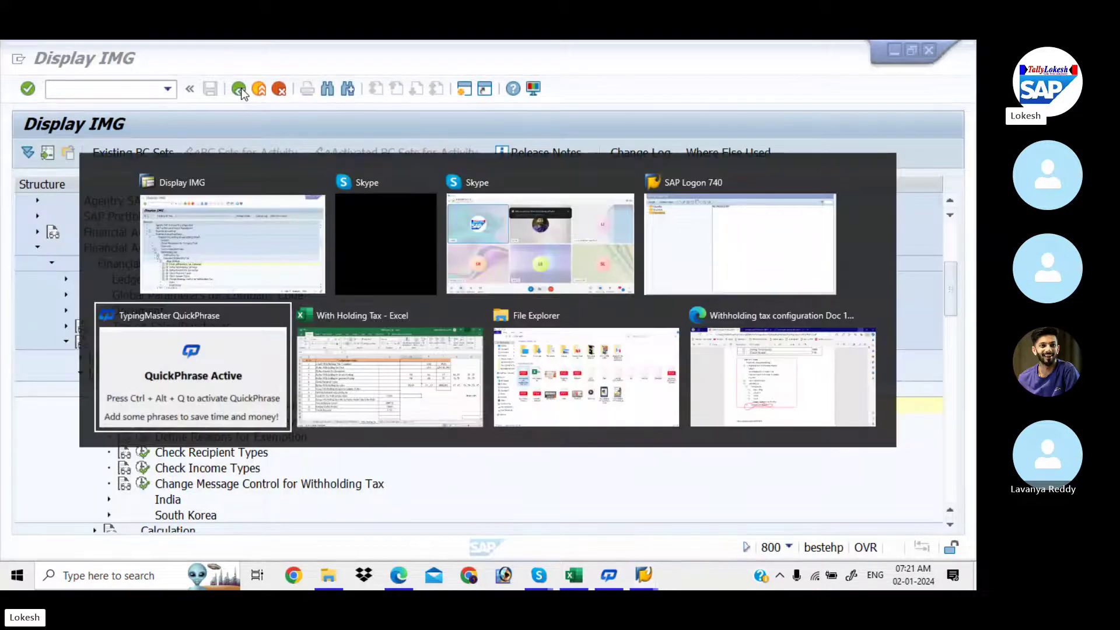
key("alt+Tab")
key("alt+Tab")
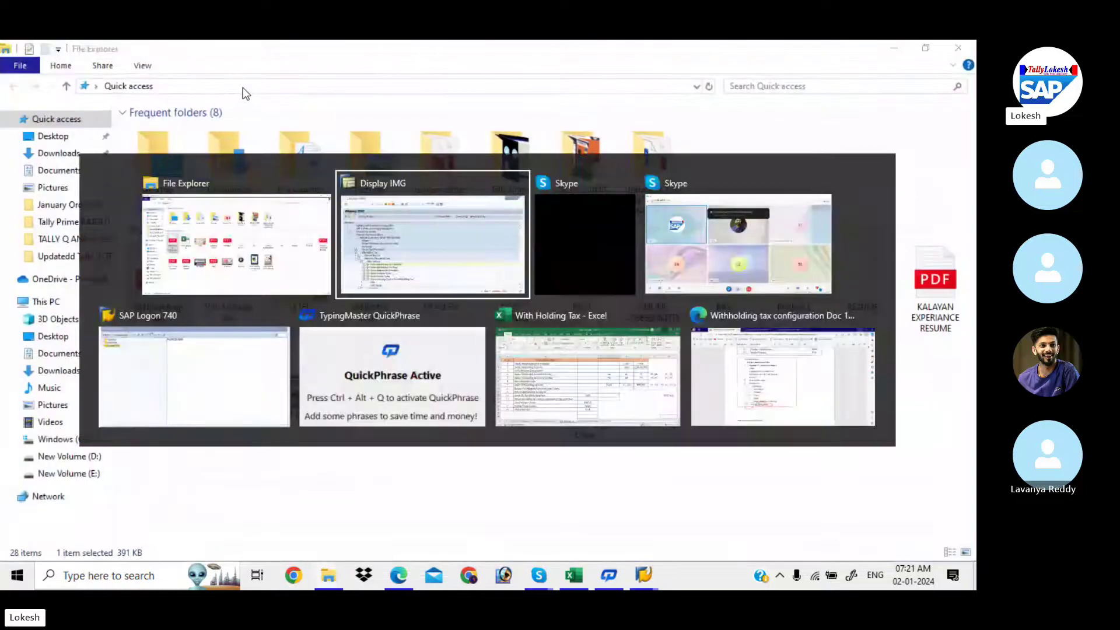
key("alt+Tab")
key("alt+Tab")
key("alt+Tab")
key("alt+Tab")
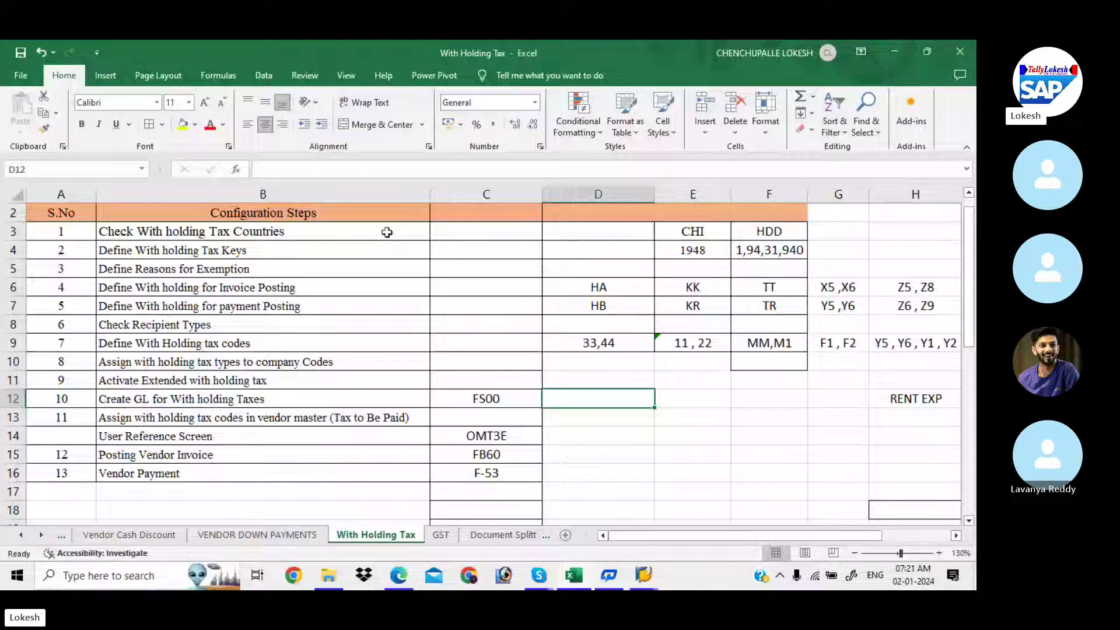
left_click(465, 236)
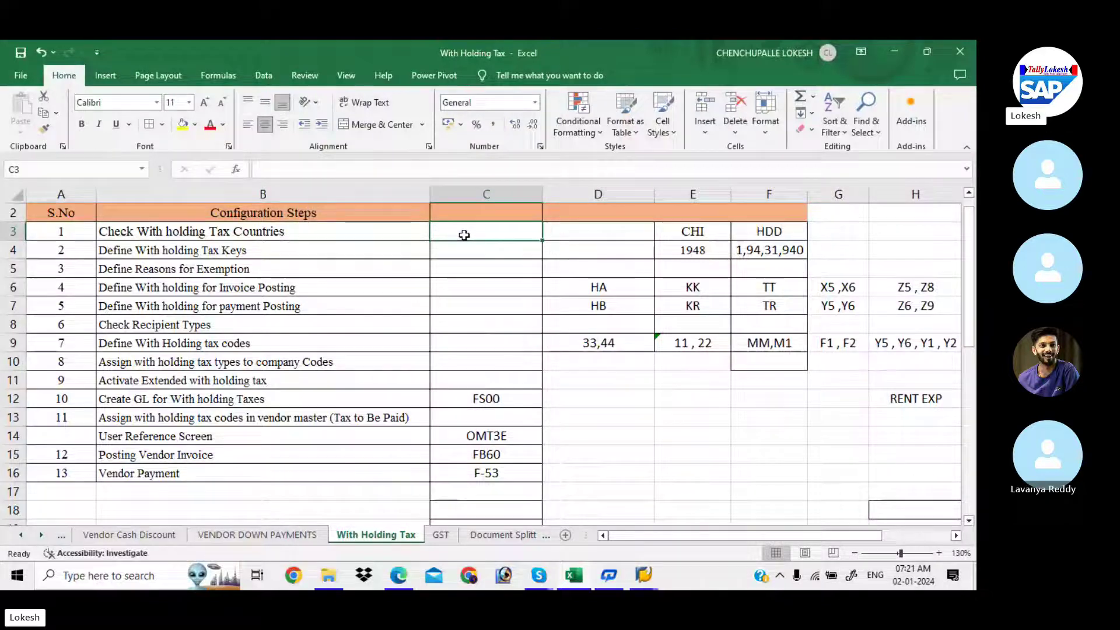
type("HD2")
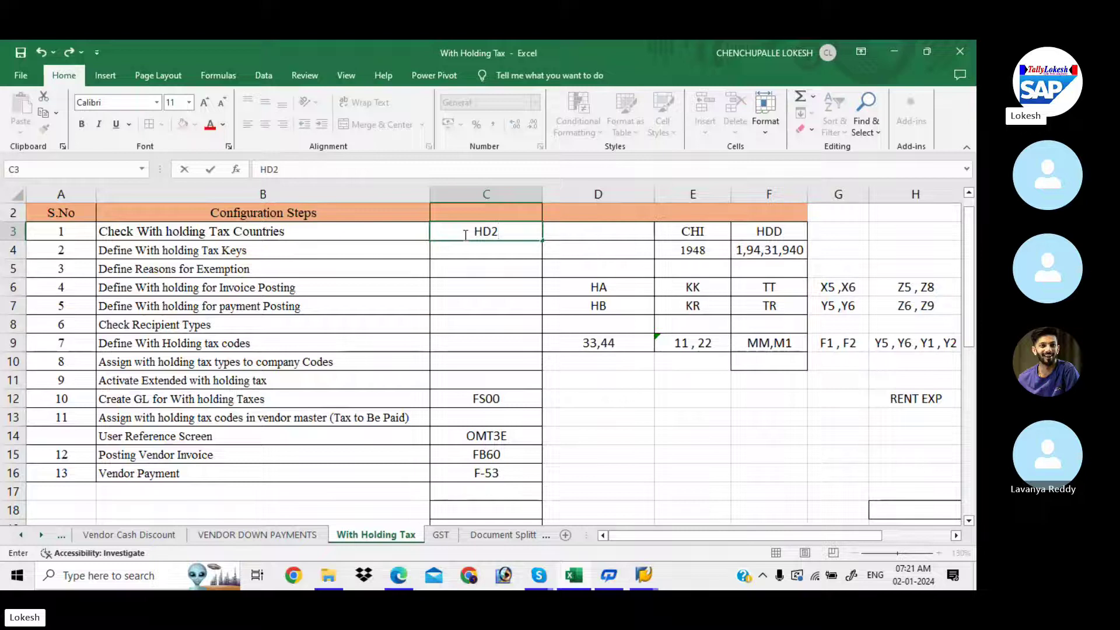
key("Return")
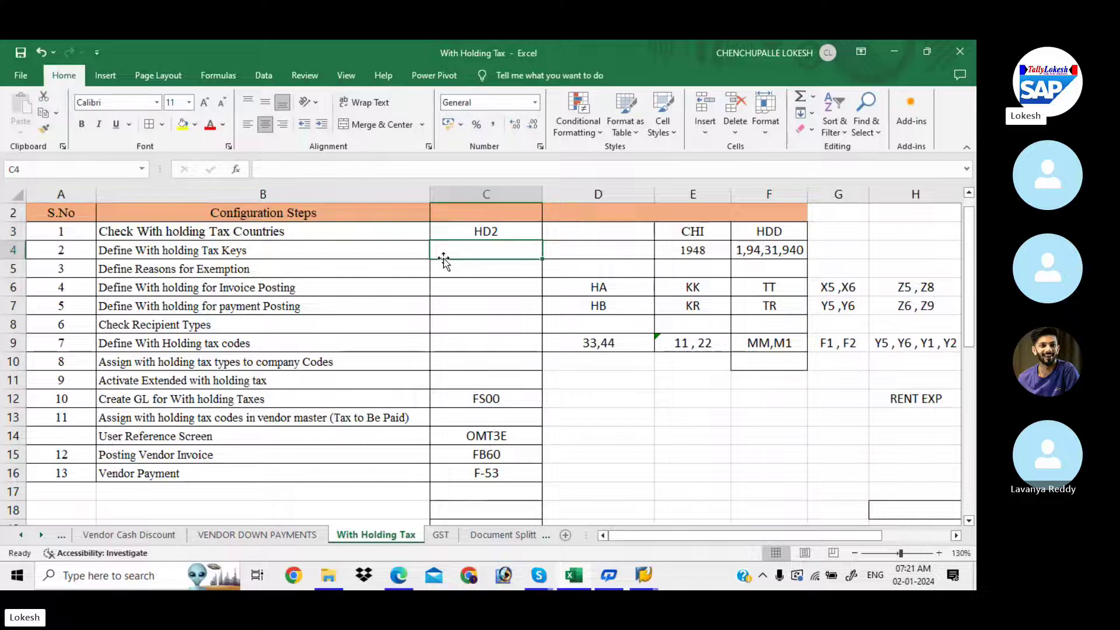
Switch back to the SAP Display IMG window and open Define Withholding Tax Keys for country key IN
key("alt+Tab")
key("alt+Tab")
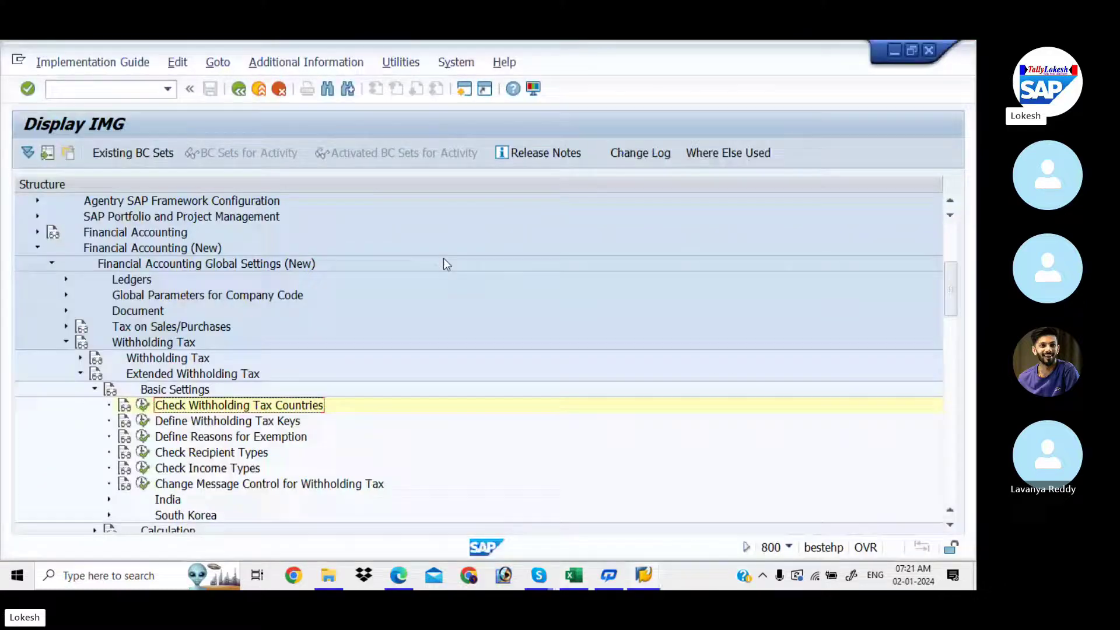
left_click(143, 420)
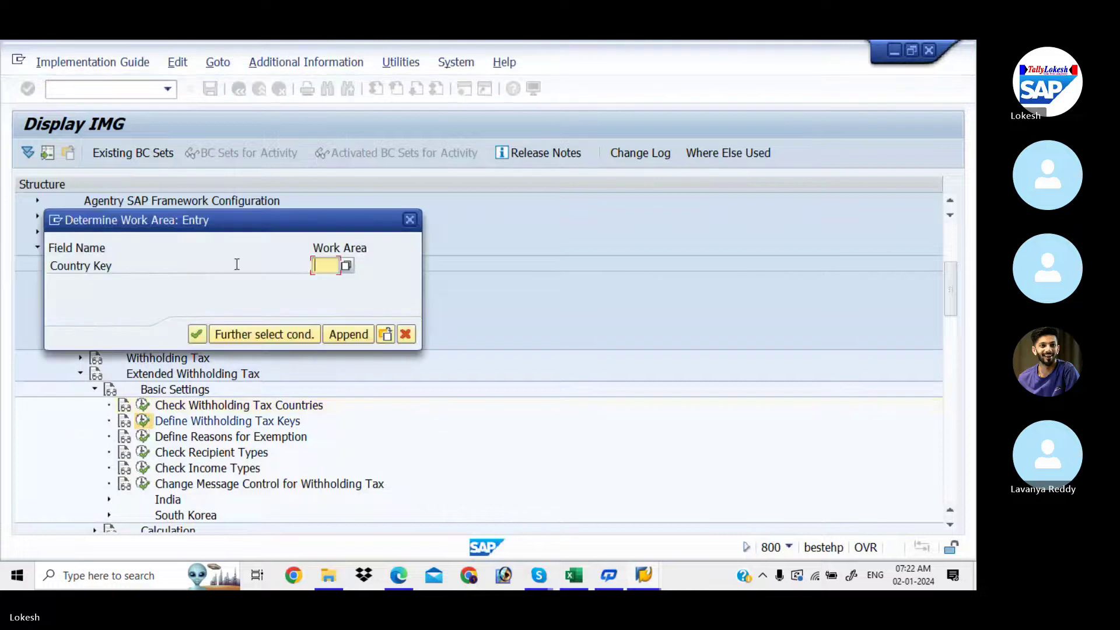
type("IN")
key("Return")
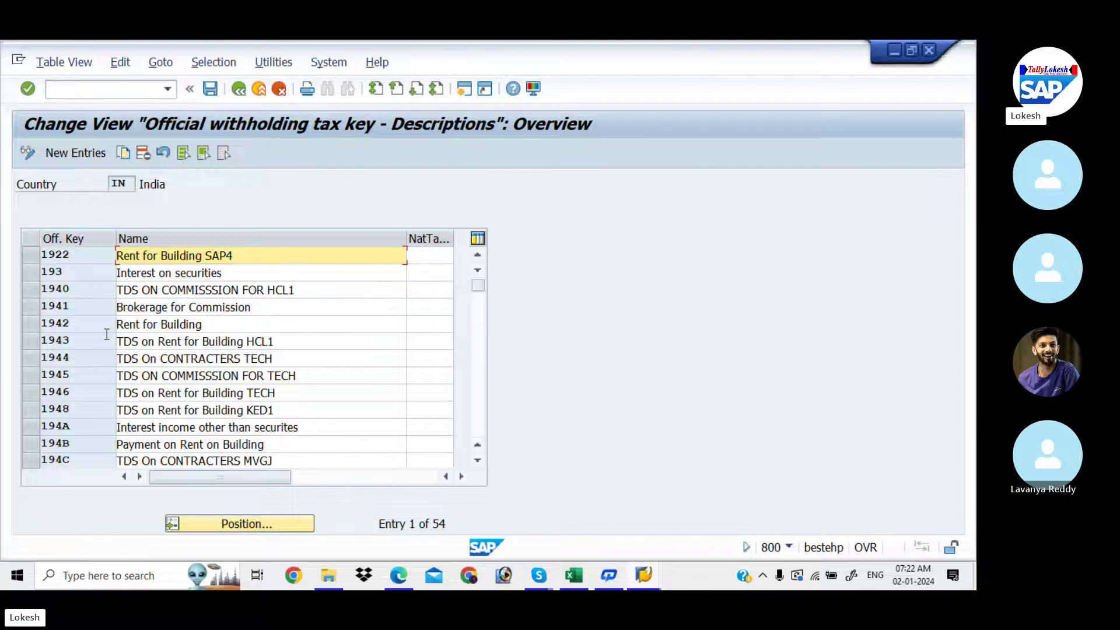
Copy the official withholding tax keys 1942 Rent for Building, 1941 Brokerage for Commission and 193 Interest on securities as new entries
left_click(31, 324)
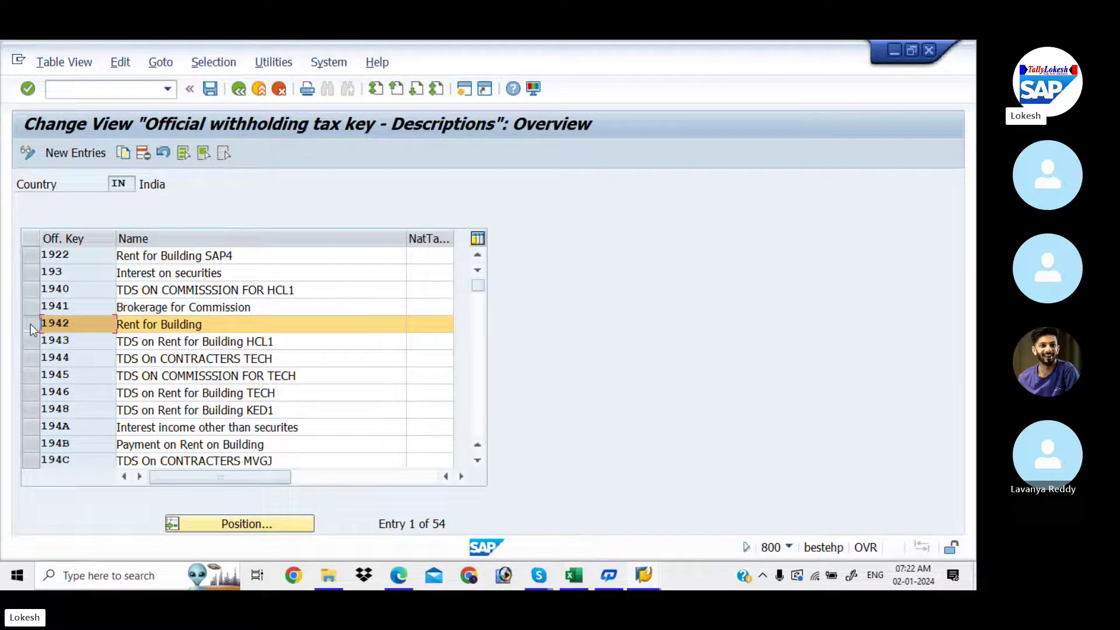
left_click(31, 308)
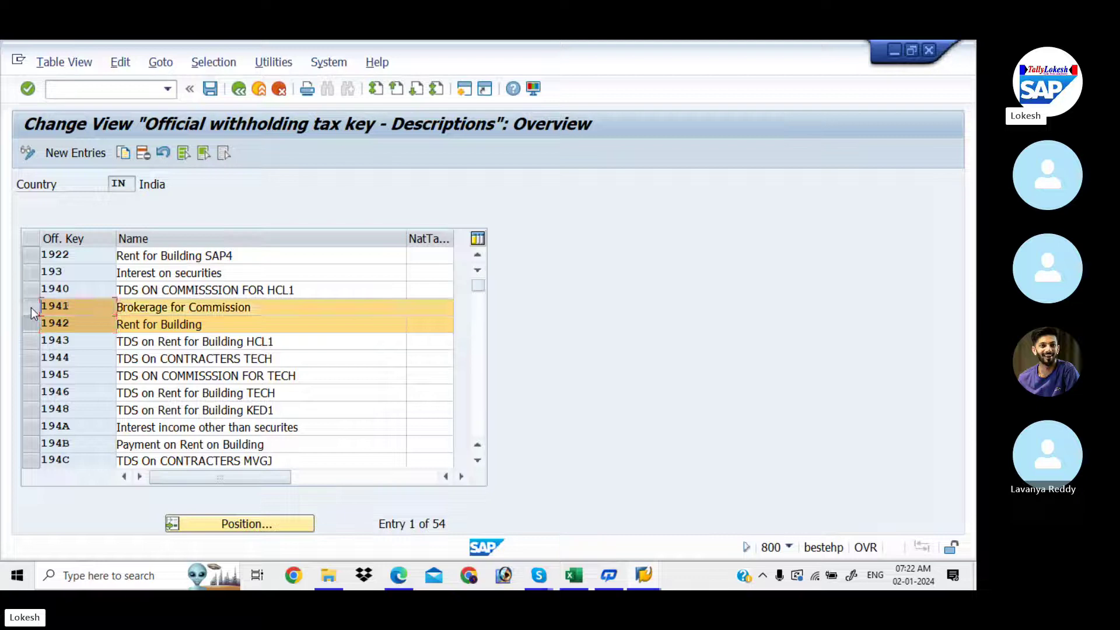
left_click(31, 272)
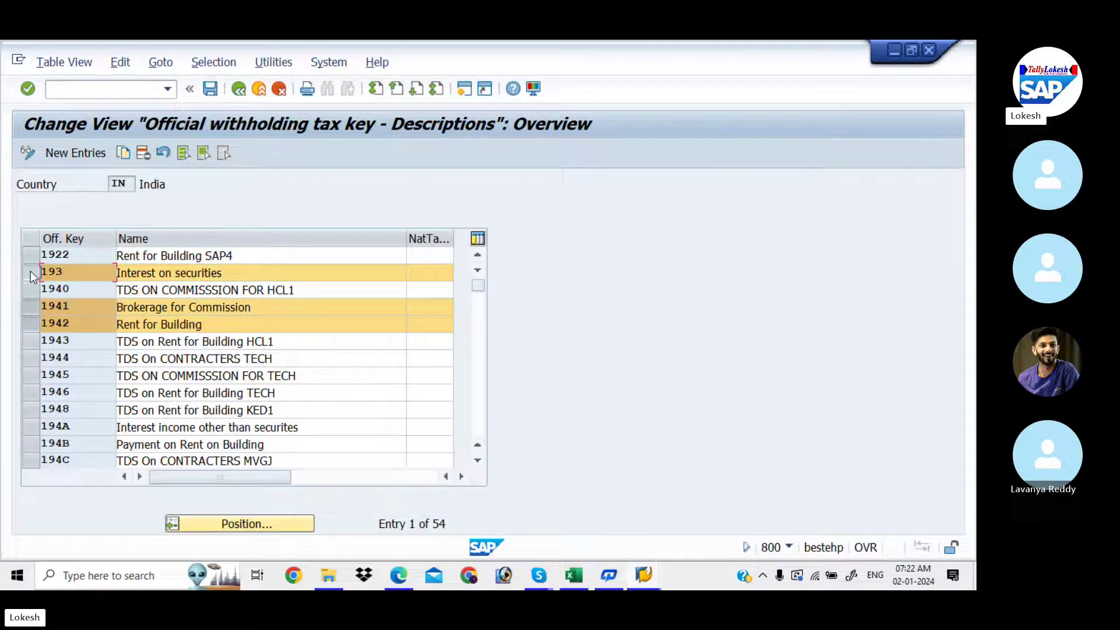
left_click(124, 154)
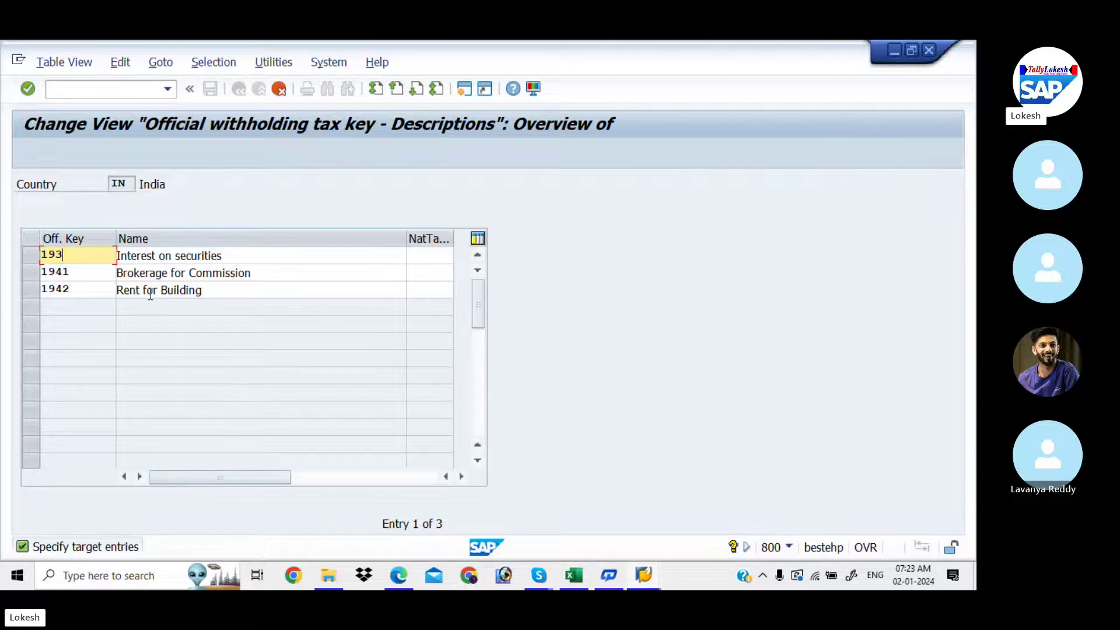
Try official key 194X for the copied Rent for Building entry and 194W for the copied Brokerage for Commission entry
left_click(86, 290)
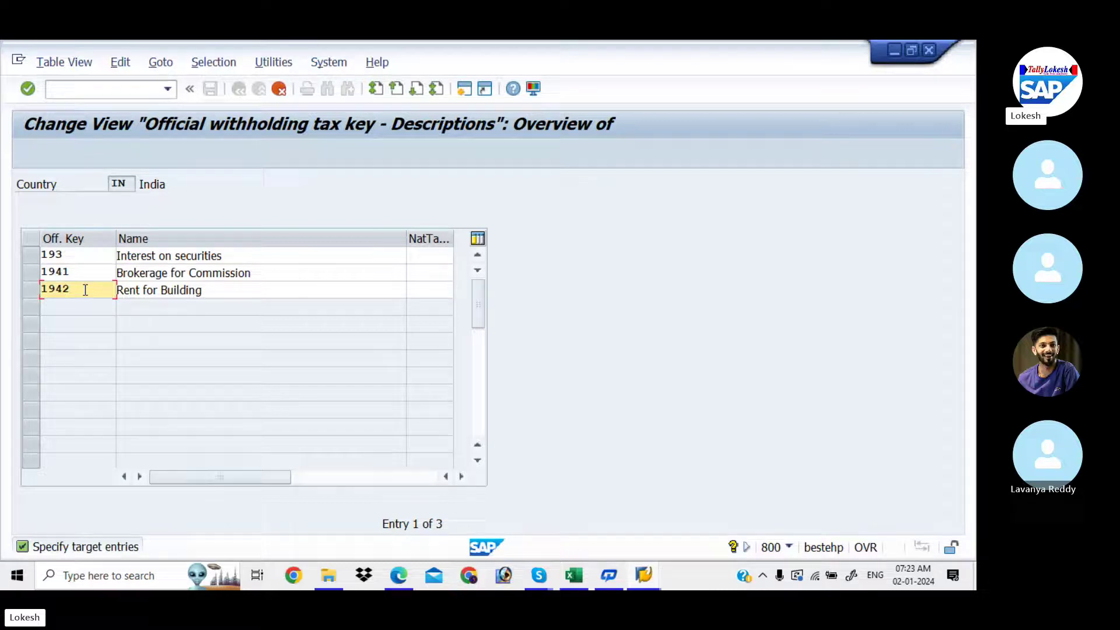
key("BackSpace")
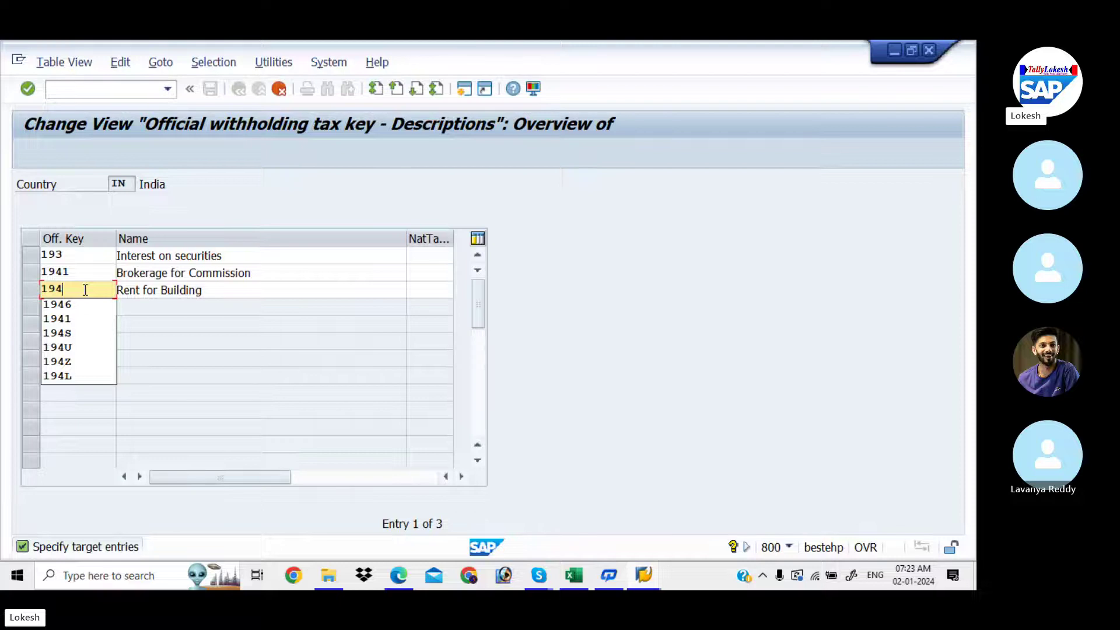
type("X")
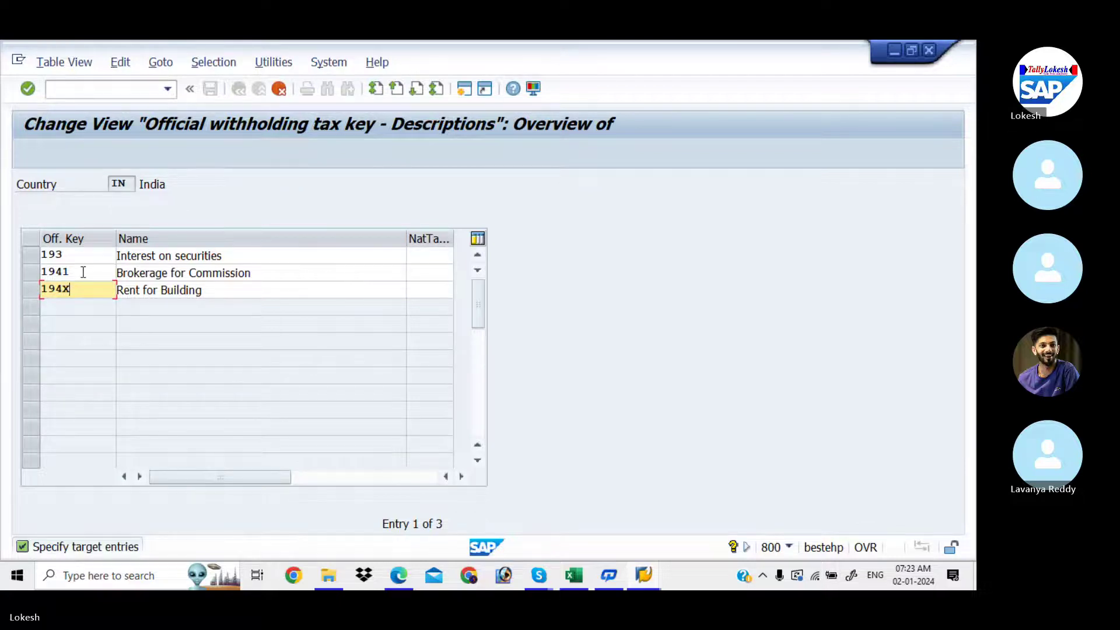
left_click(83, 273)
key("BackSpace")
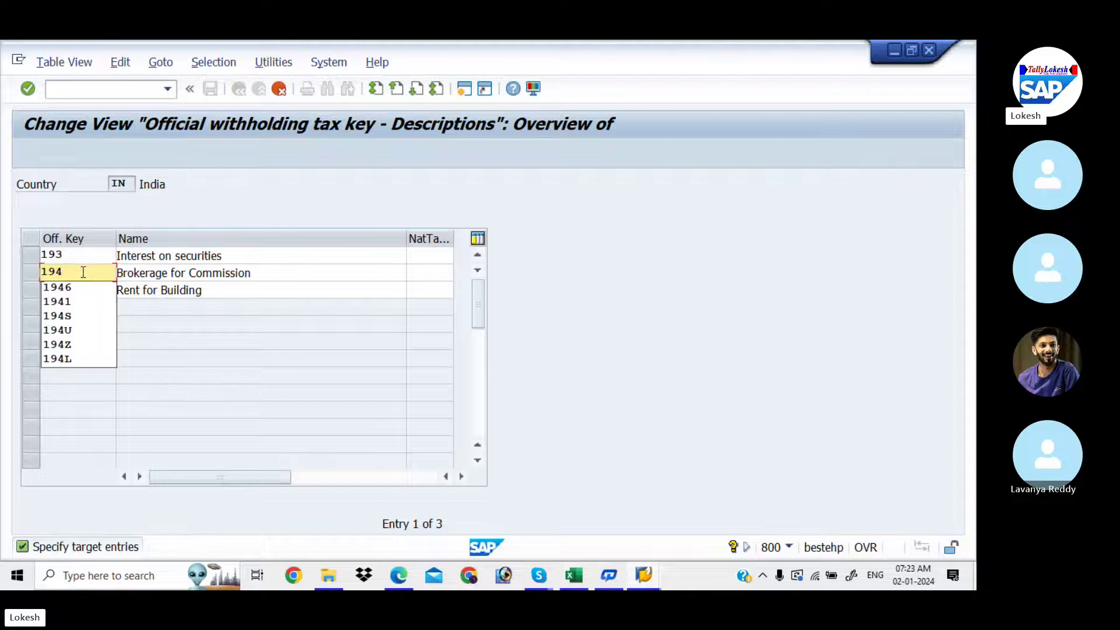
type("W")
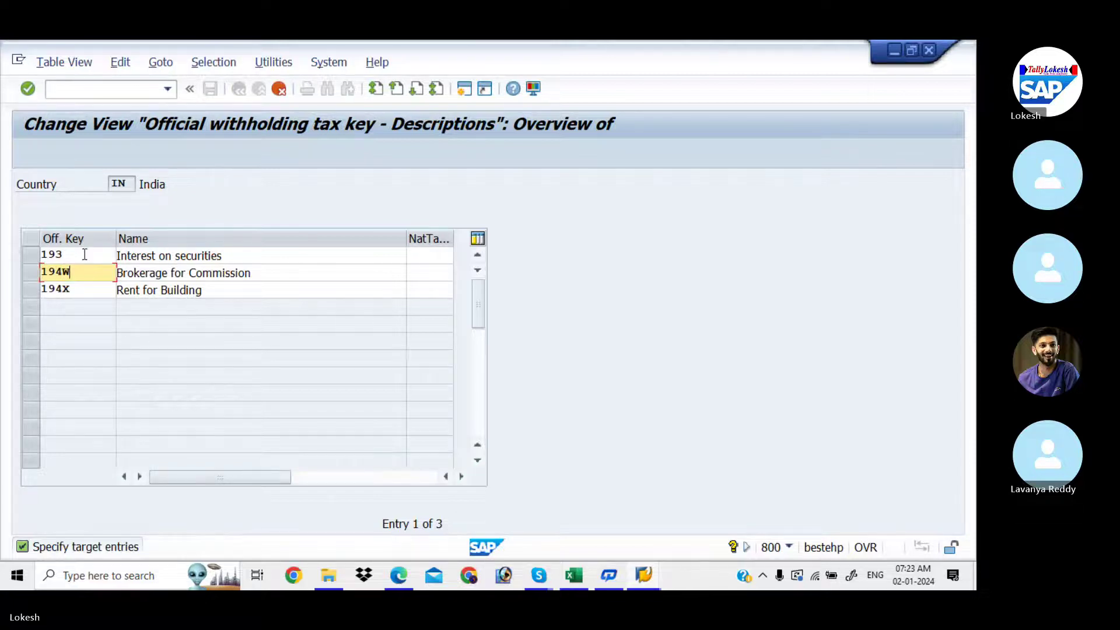
Set the official key of the copied Interest on securities entry to 193M and validate the entries
left_click(85, 255)
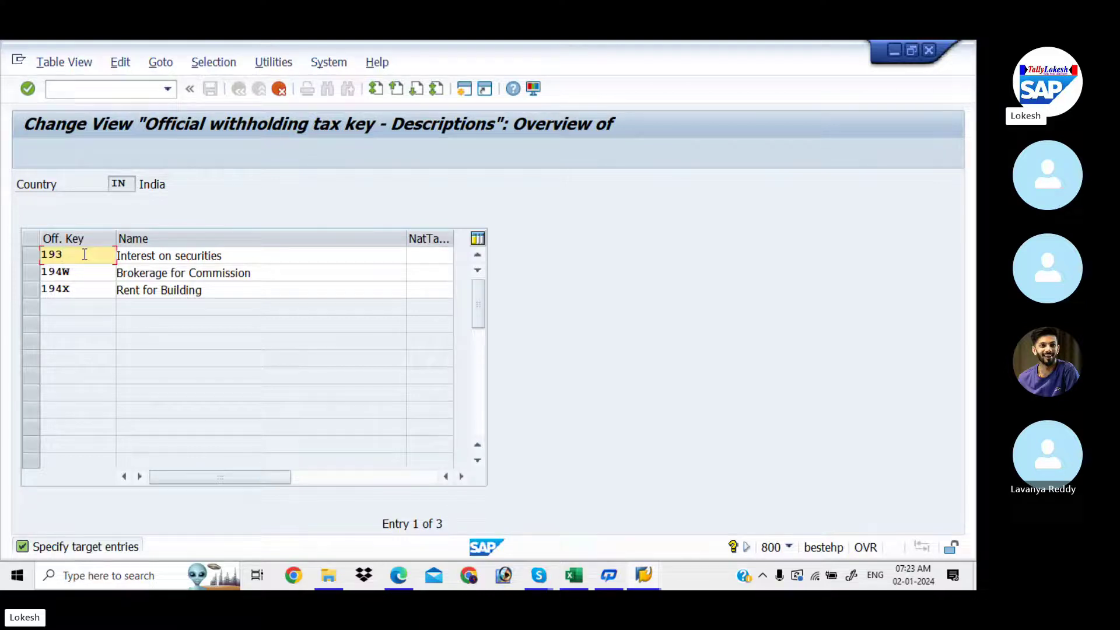
type("M")
key("Return")
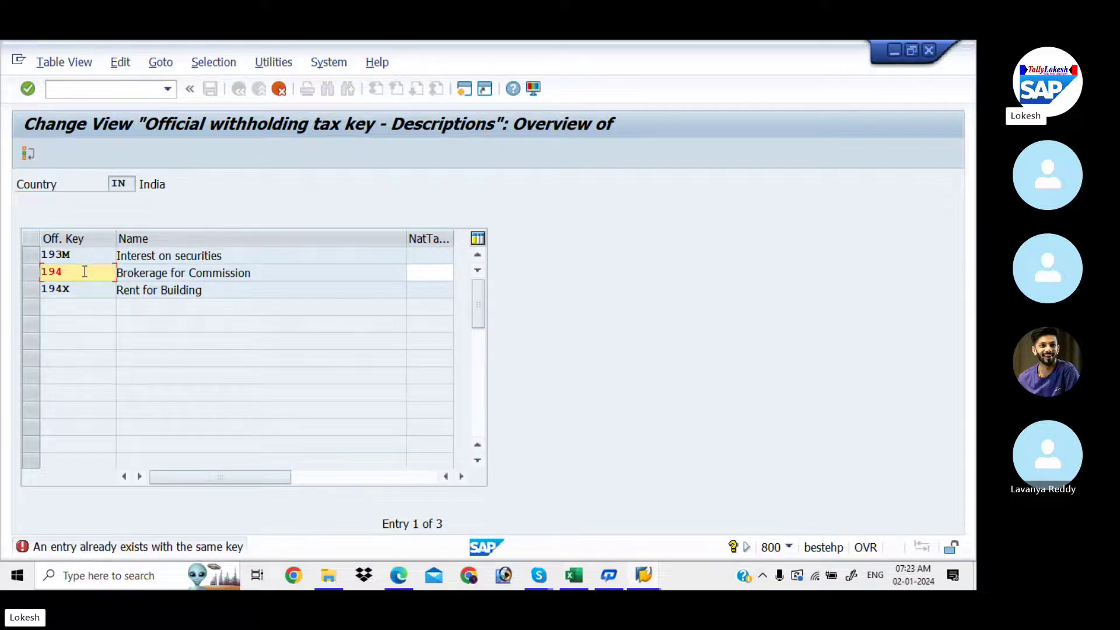
Try the official keys 194G, 194Q, 194Z and 194I for the Brokerage for Commission entry
type("G")
key("Return")
key("BackSpace")
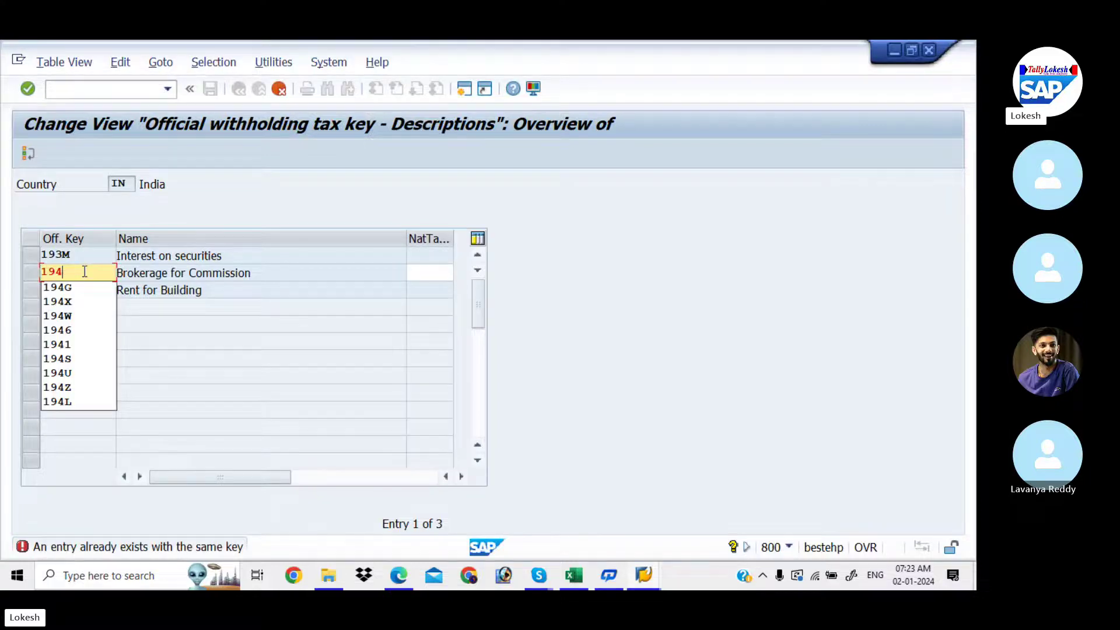
type("Q")
left_click(85, 273)
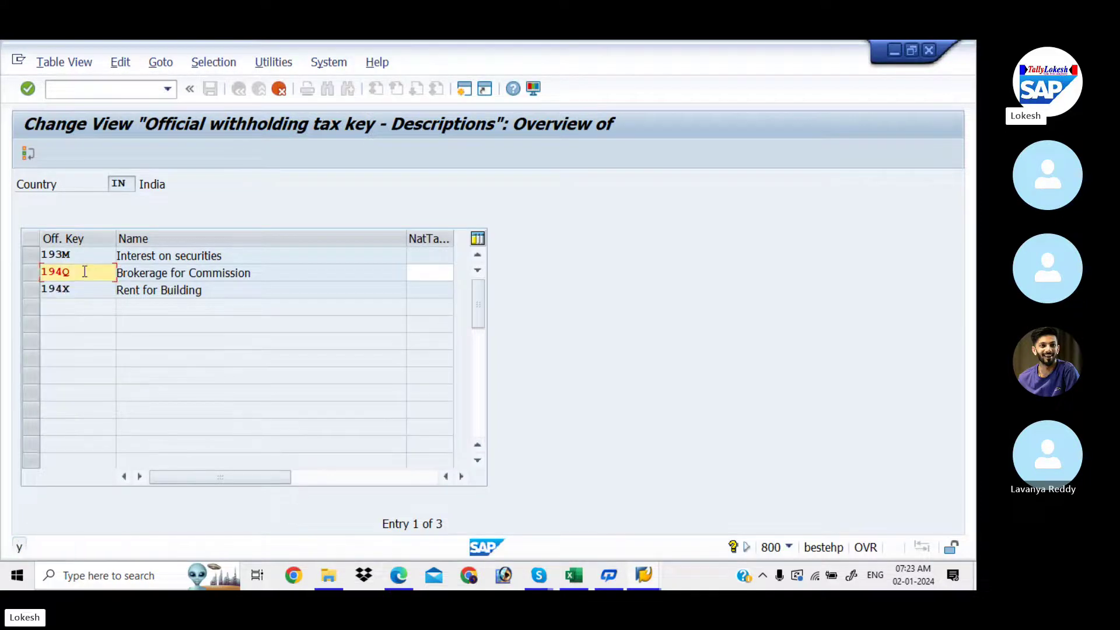
key("BackSpace")
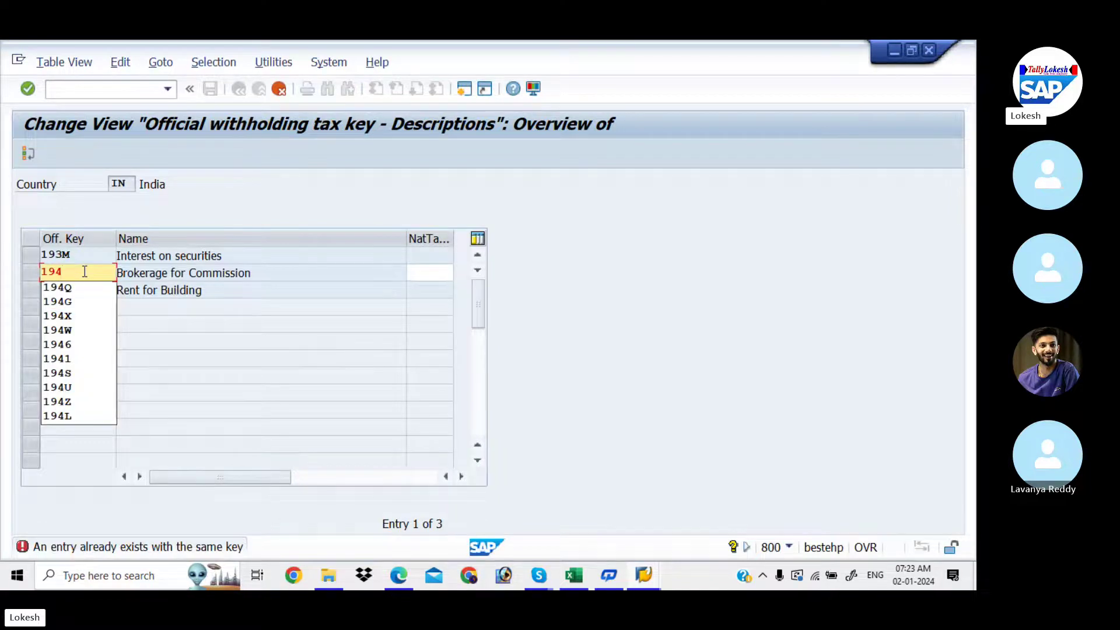
type("Z")
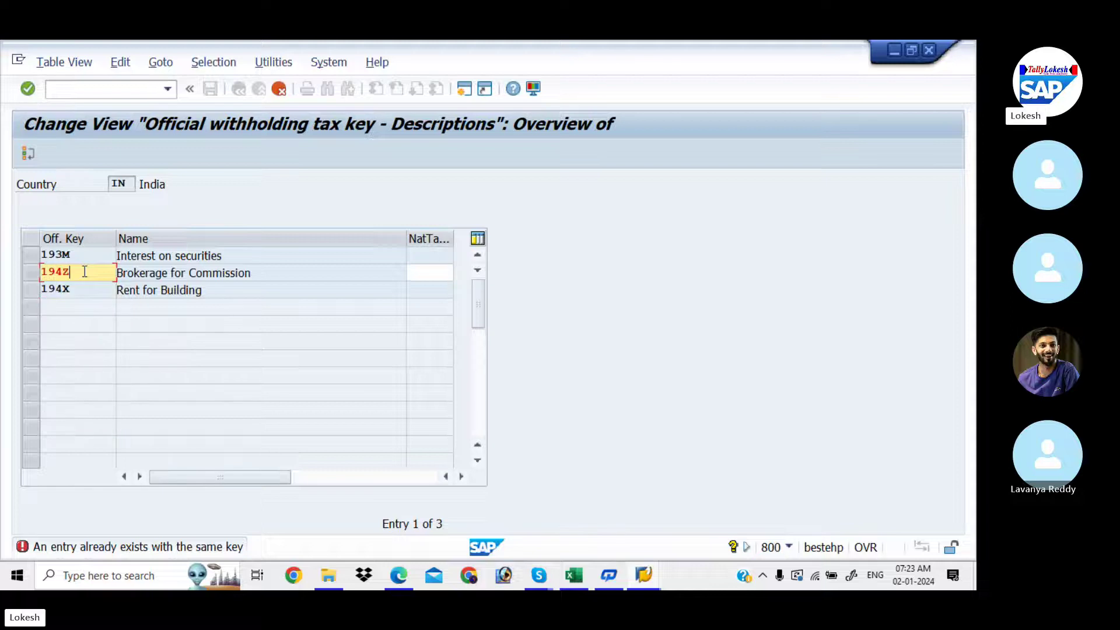
left_click(83, 273)
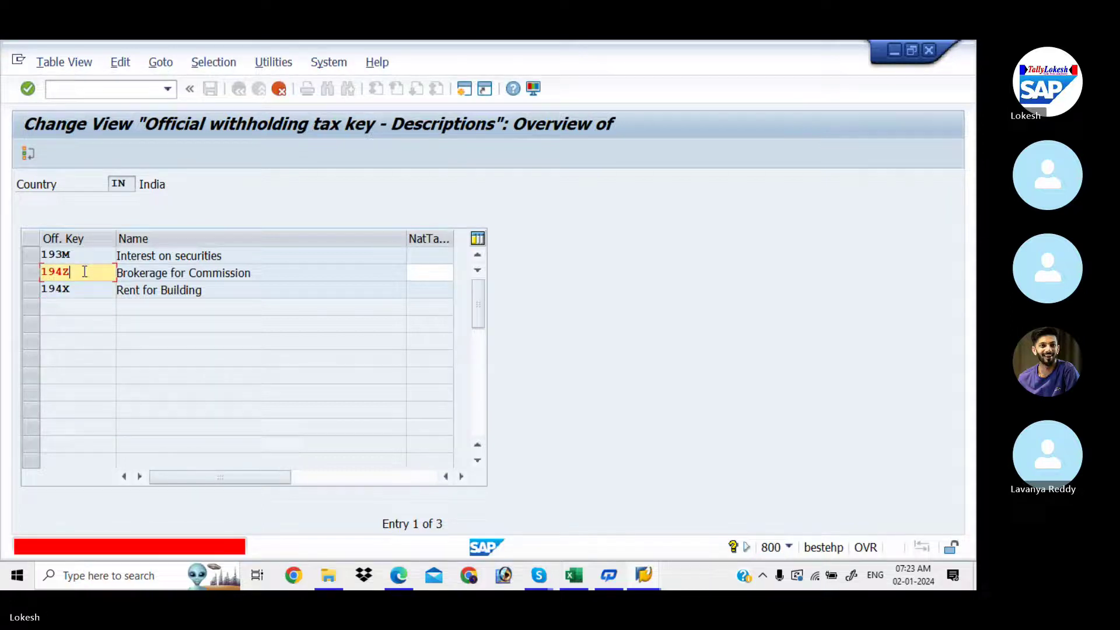
key("BackSpace")
type("I")
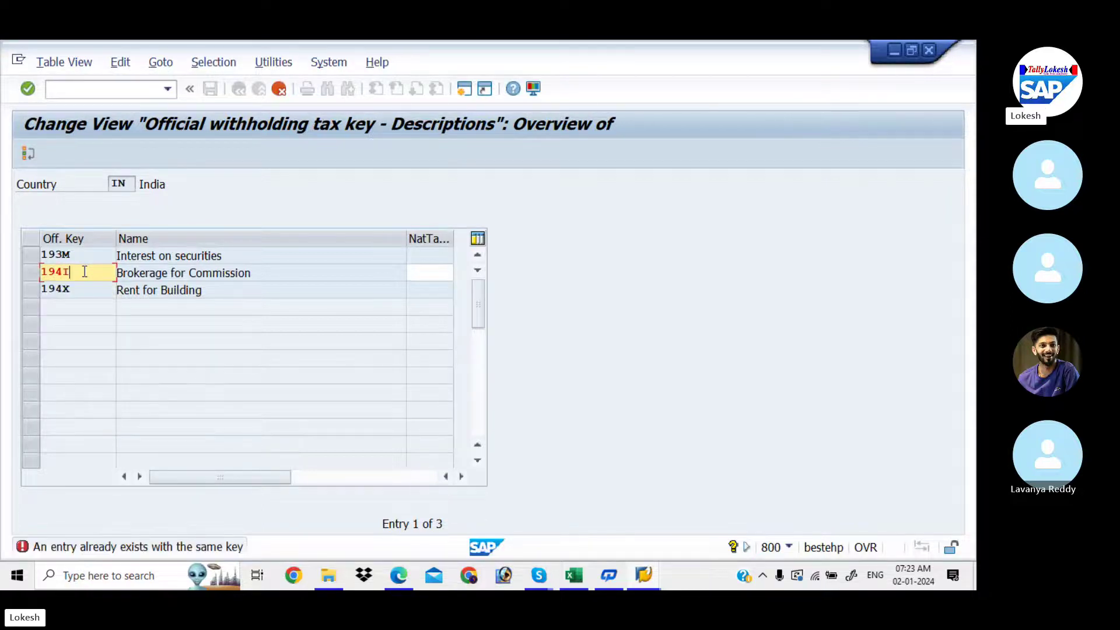
key("Return")
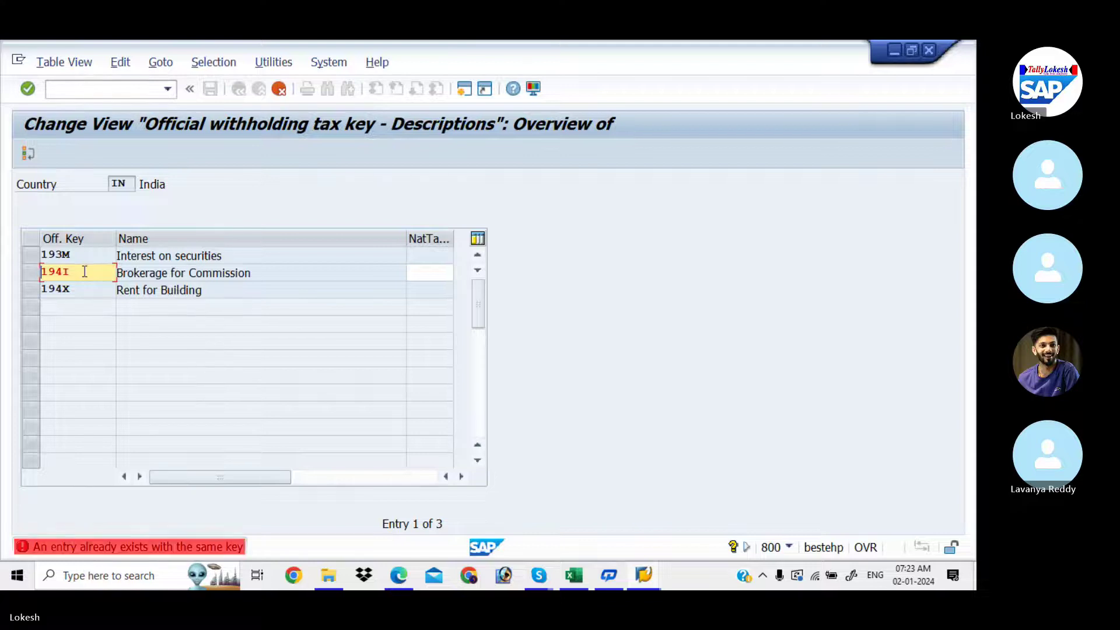
Try the official keys 194U, 1946 and 1948 for the Brokerage for Commission entry
key("BackSpace")
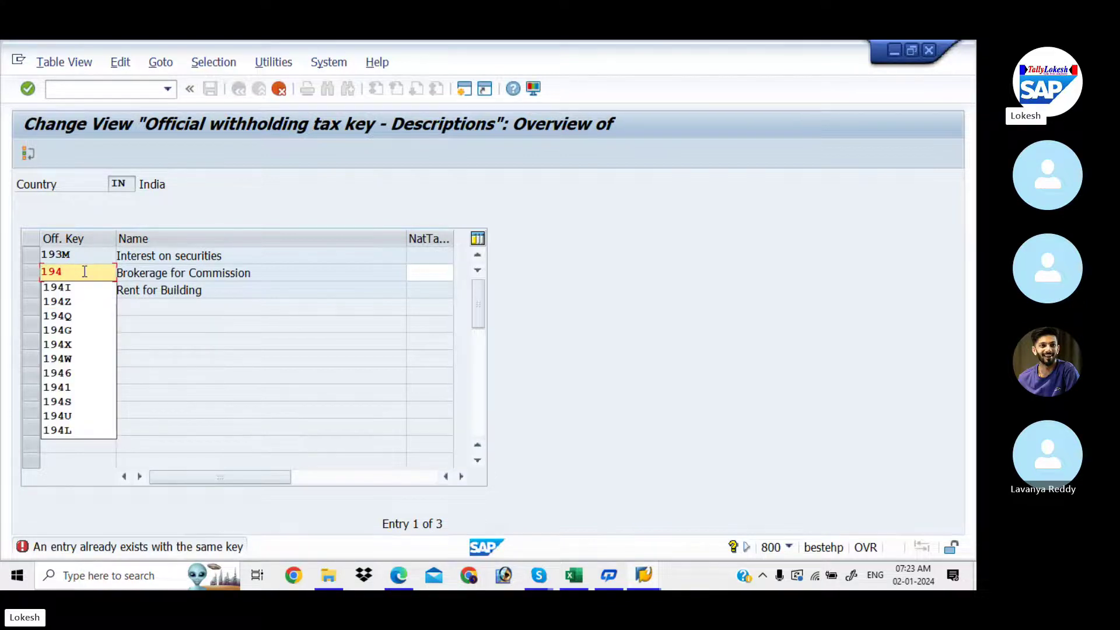
type("U")
key("Return")
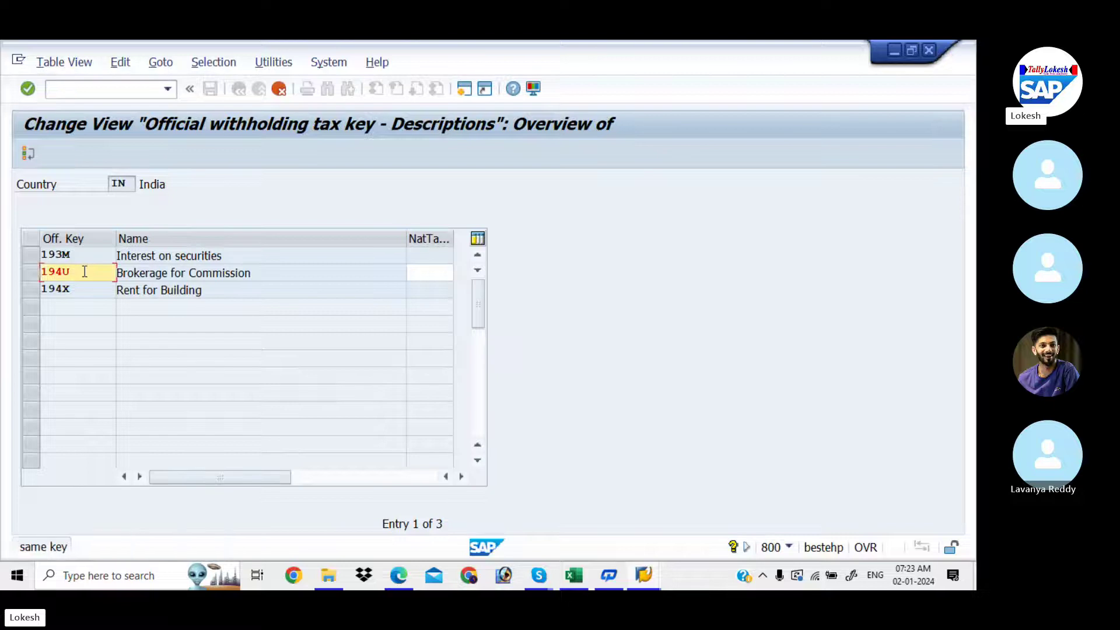
key("BackSpace")
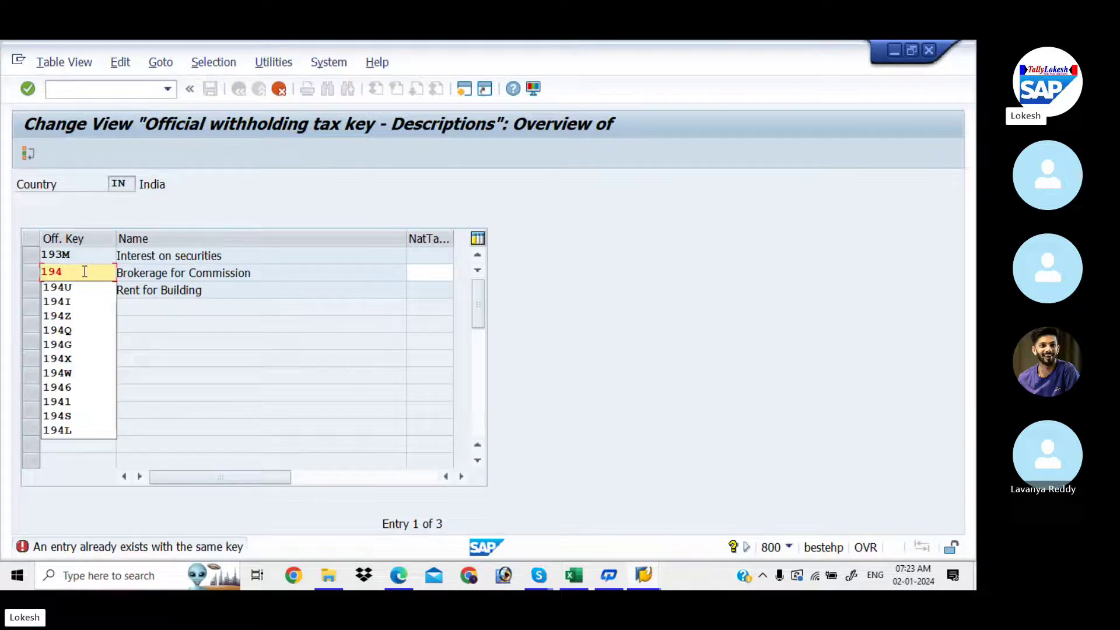
type("6")
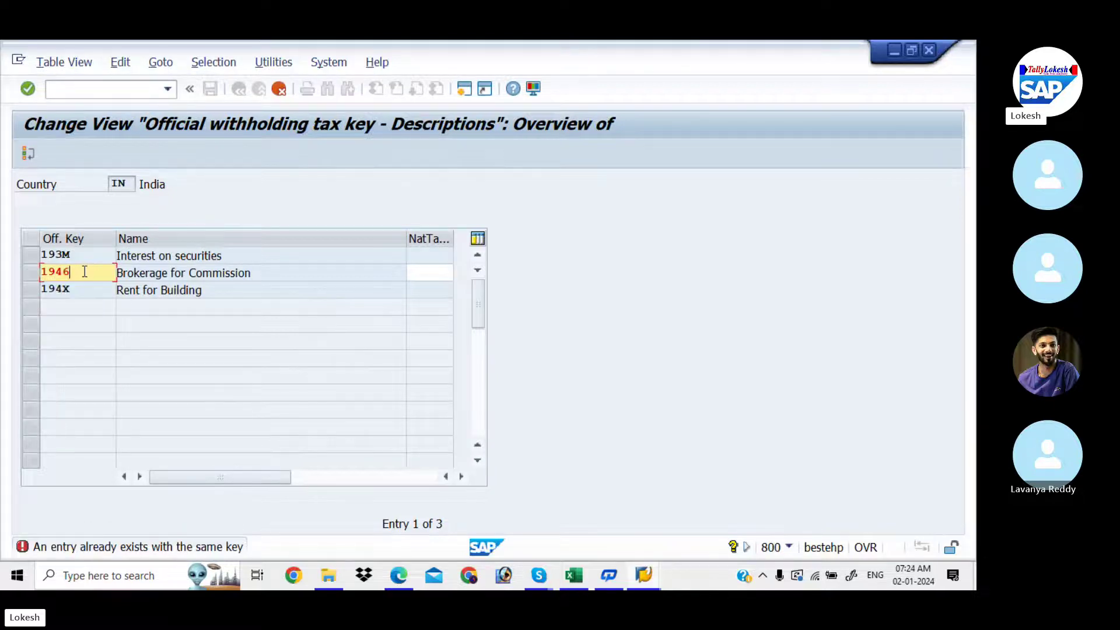
key("Return")
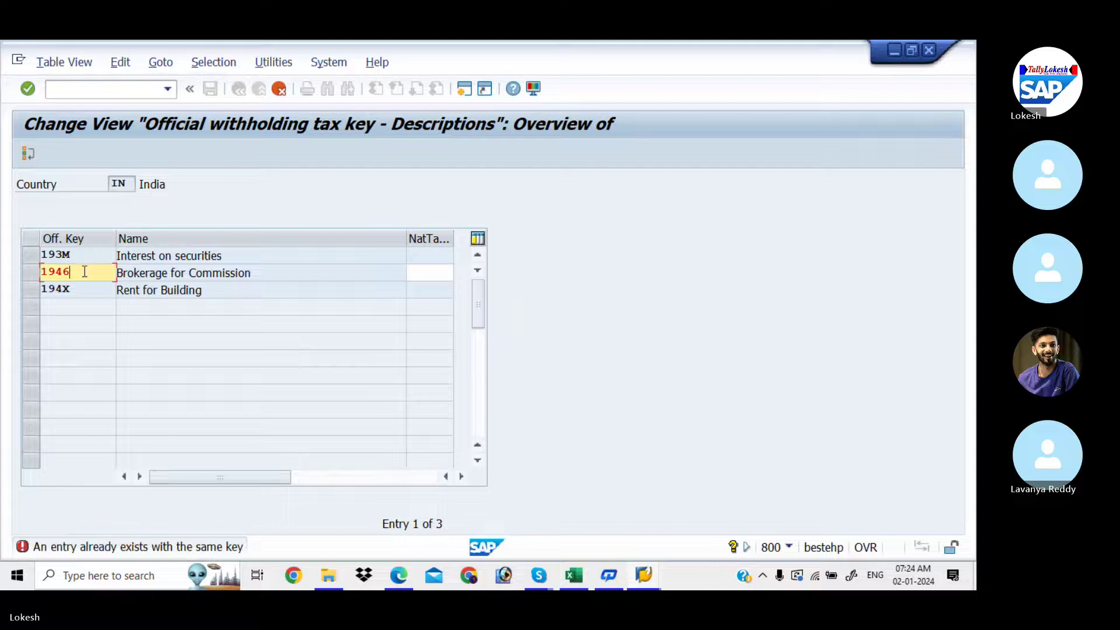
key("BackSpace")
type("8")
key("Return")
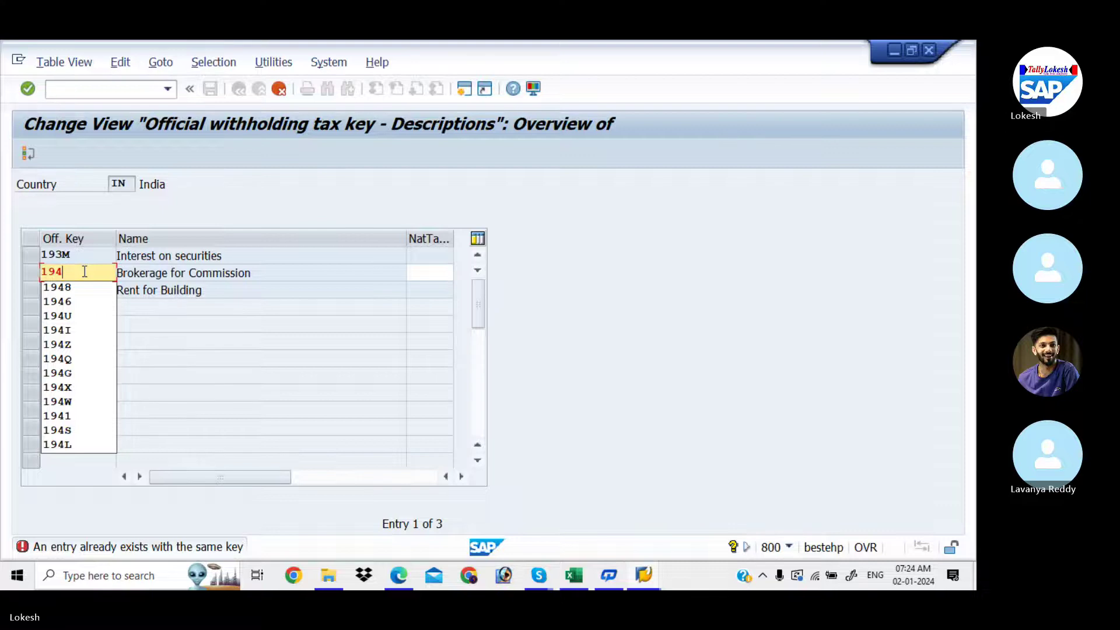
Try the official keys 194J, 194H, 1941 and 1942 for the Brokerage for Commission entry
type("J")
key("Return")
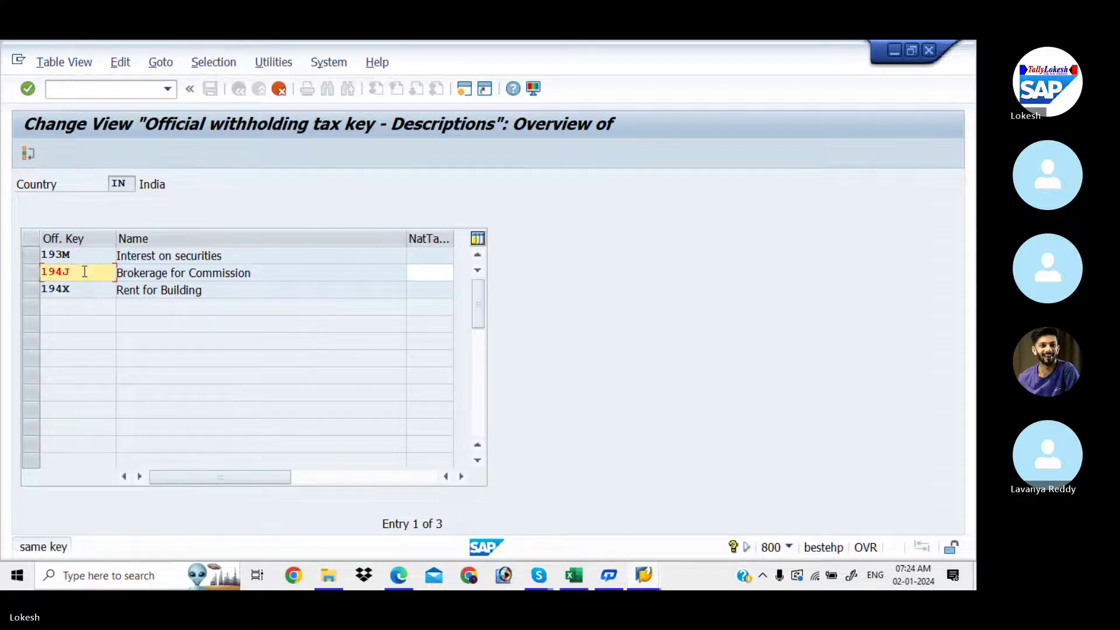
left_click(85, 271)
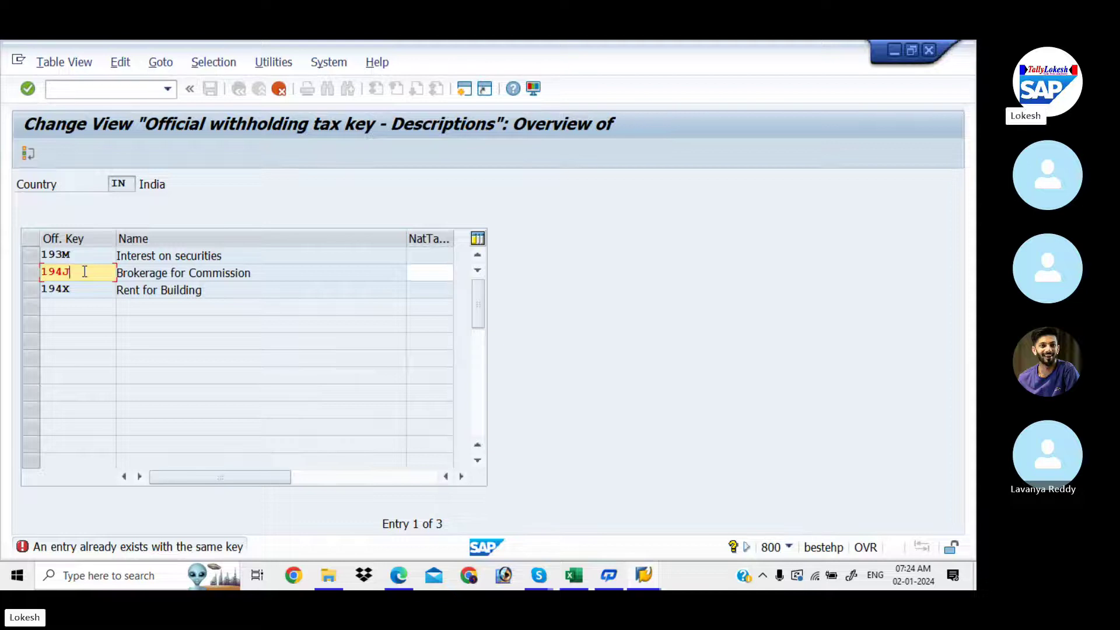
key("BackSpace")
type("H")
key("Return")
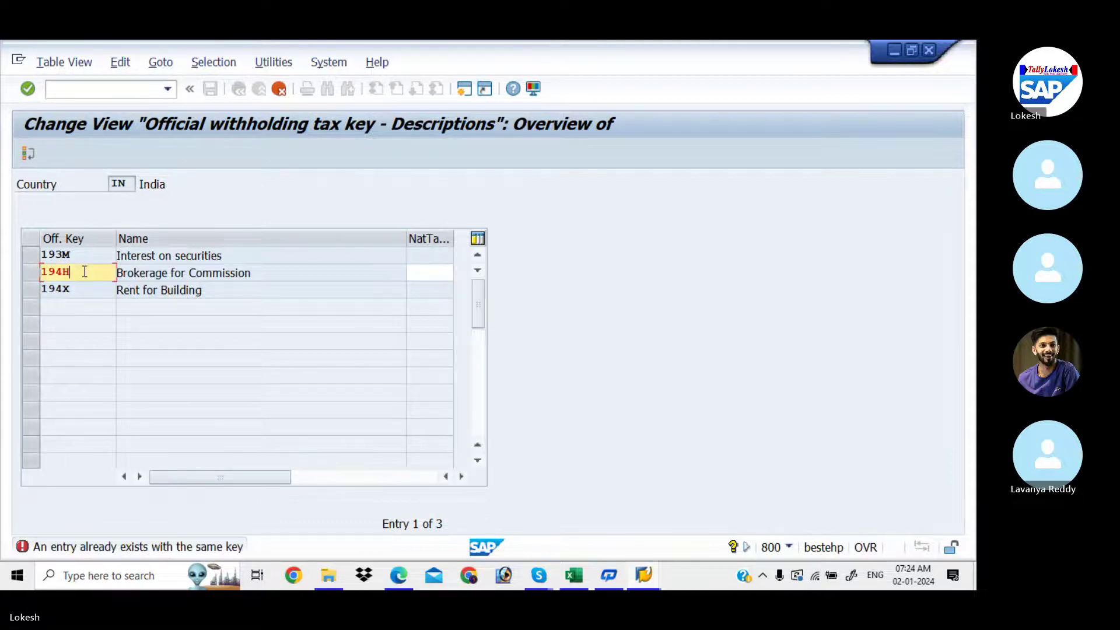
key("BackSpace")
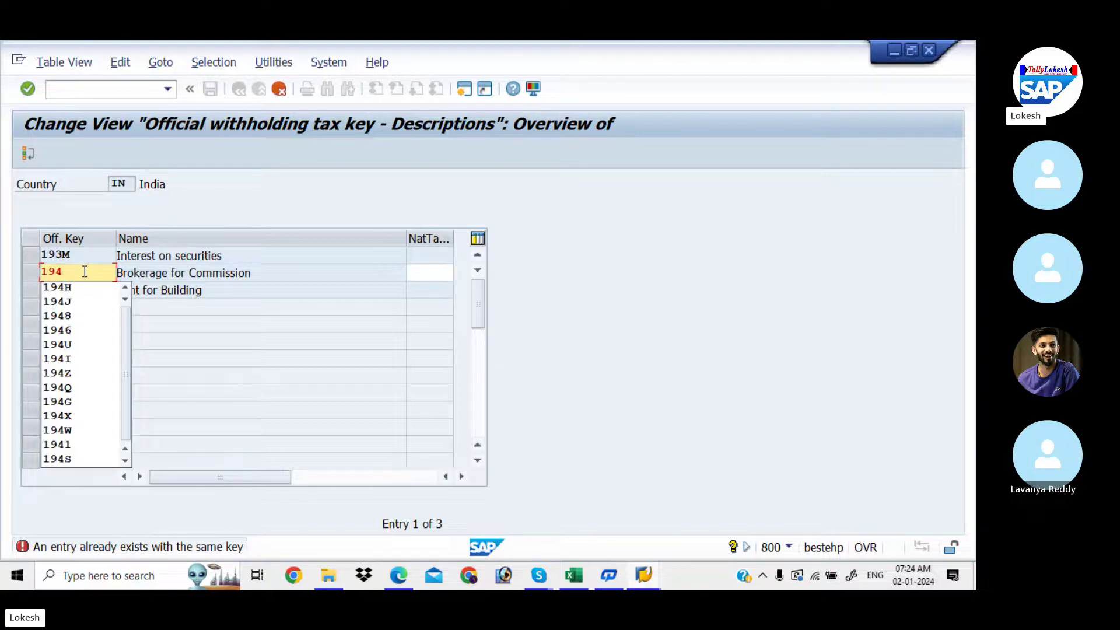
type("1")
key("Return")
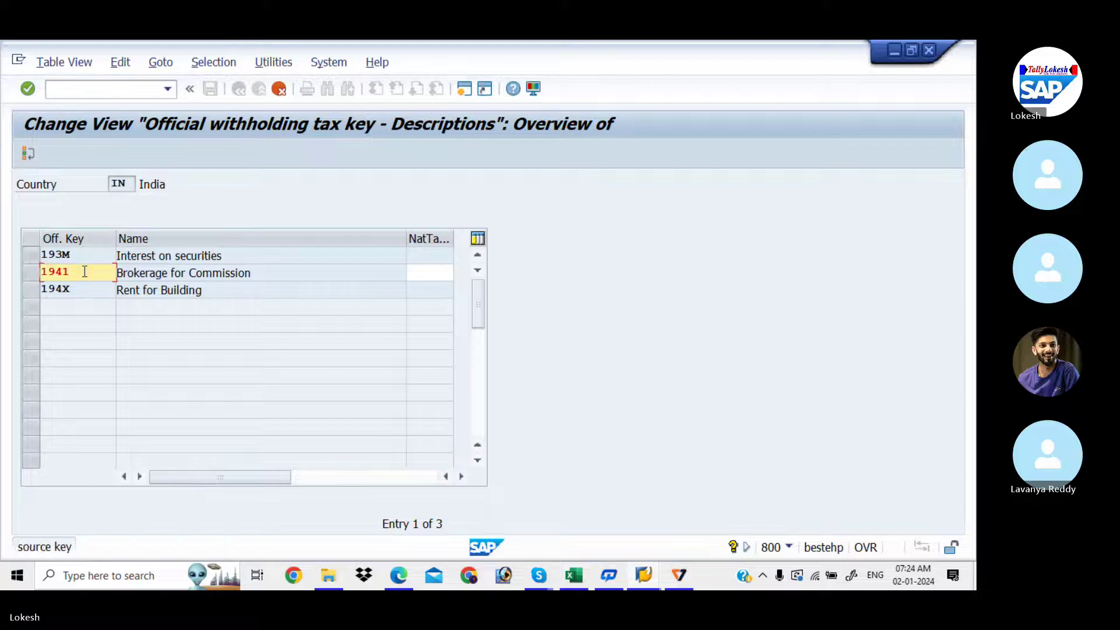
key("BackSpace")
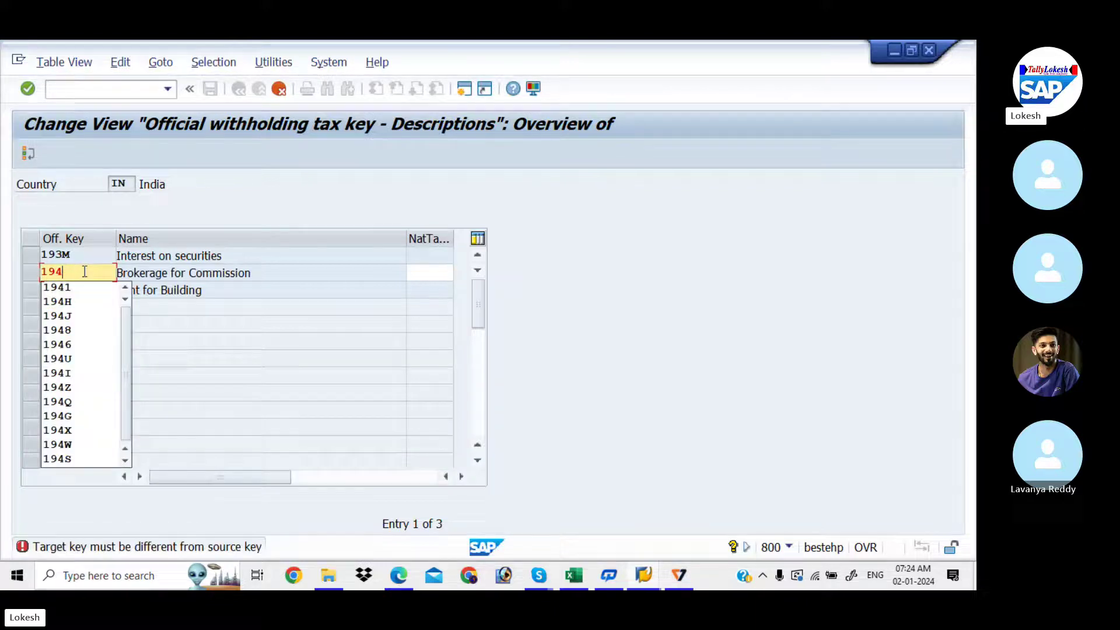
type("2")
key("Return")
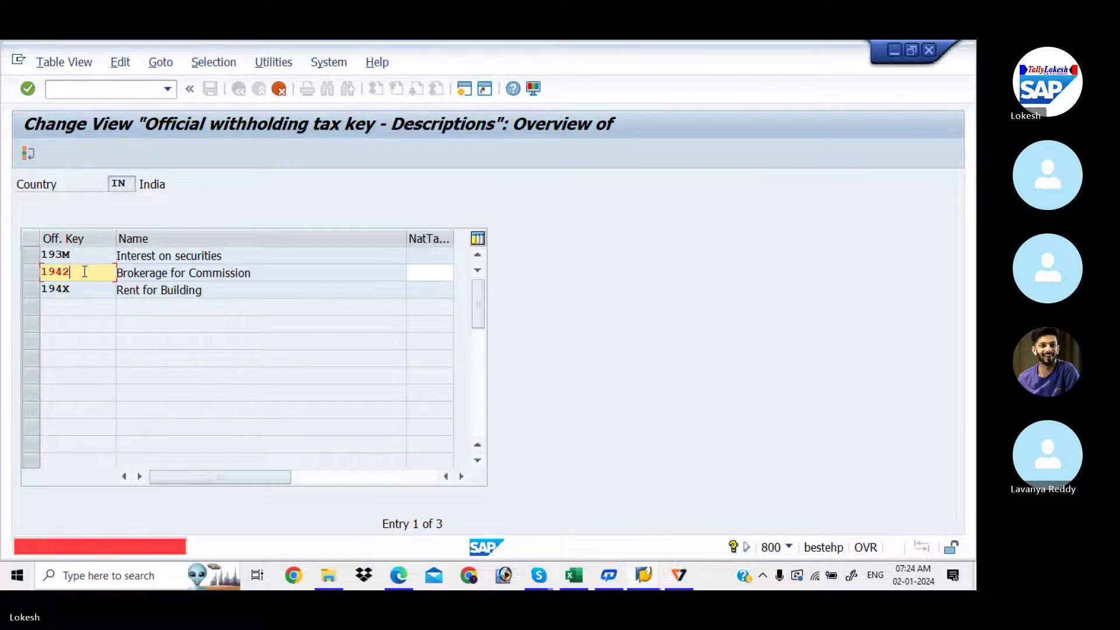
Set the official key of the copied Brokerage for Commission entry to 1947
key("BackSpace")
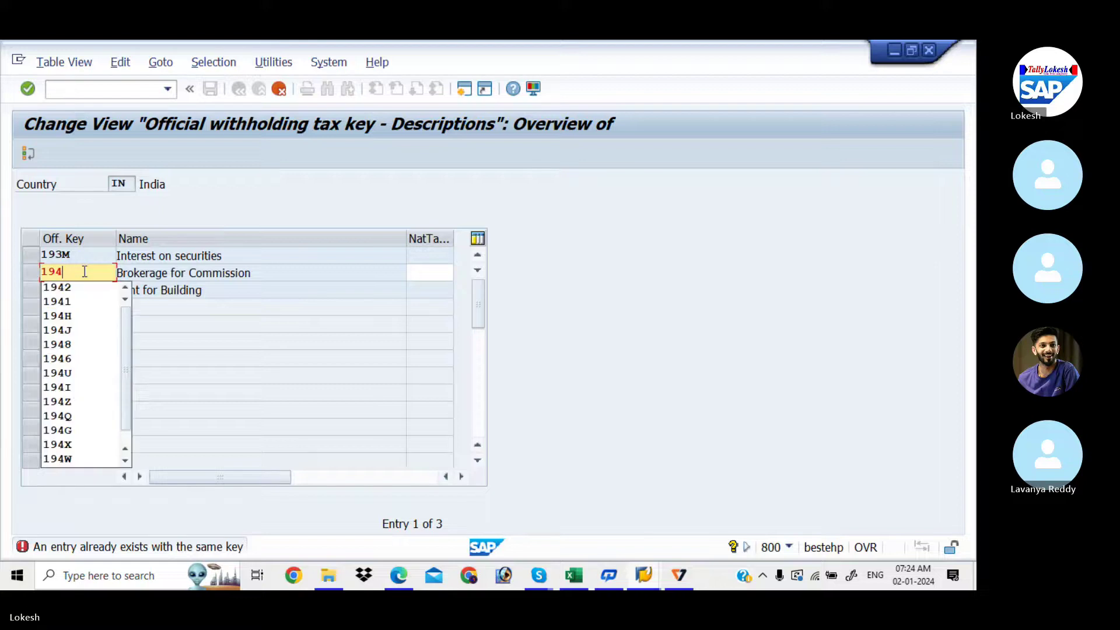
type("7")
key("Return")
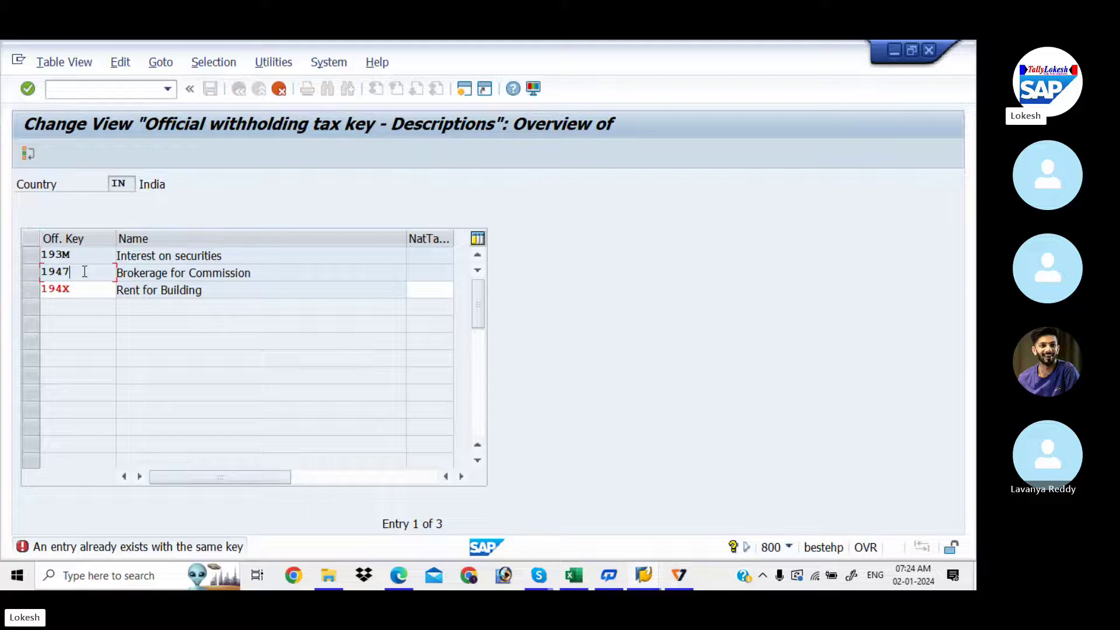
Try the official keys 1941, 194O and 194J for the copied Rent for Building entry
left_click(88, 294)
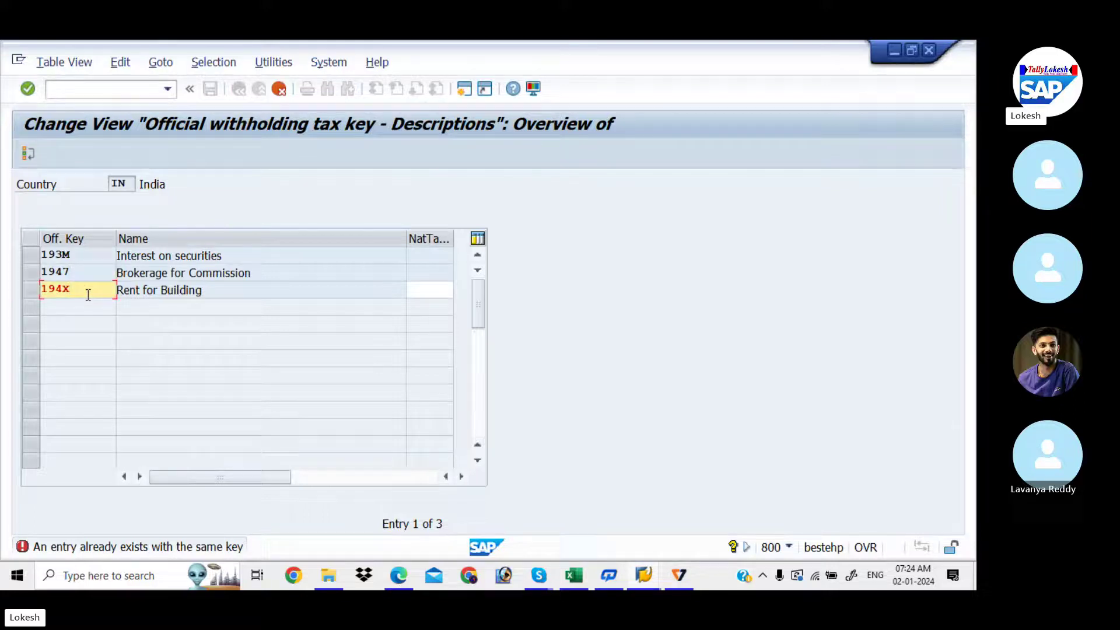
key("BackSpace")
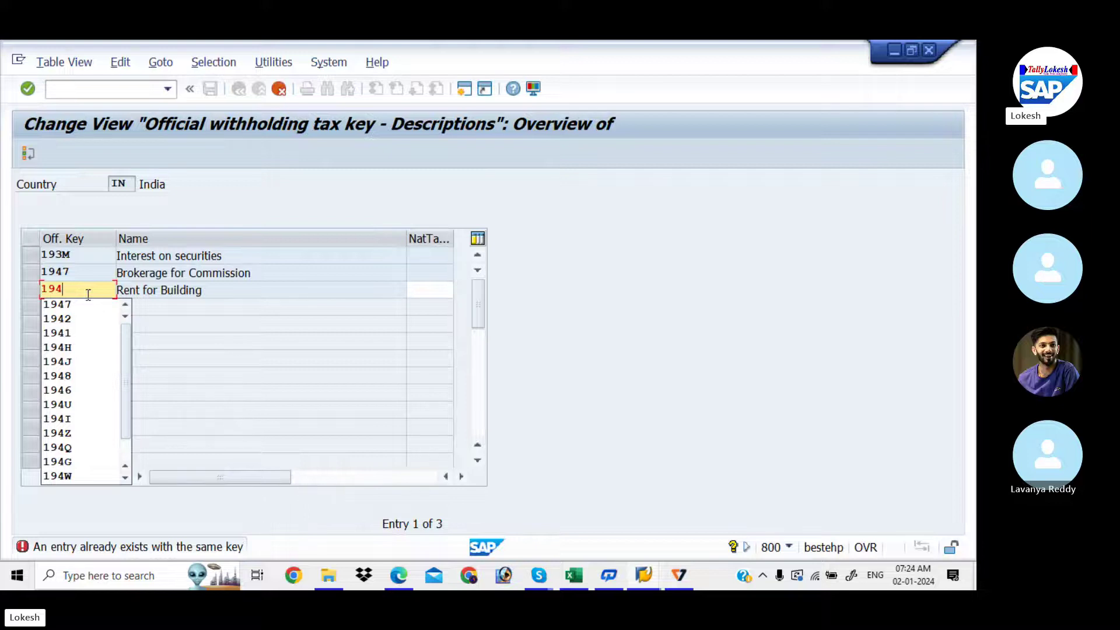
type("1")
key("Return")
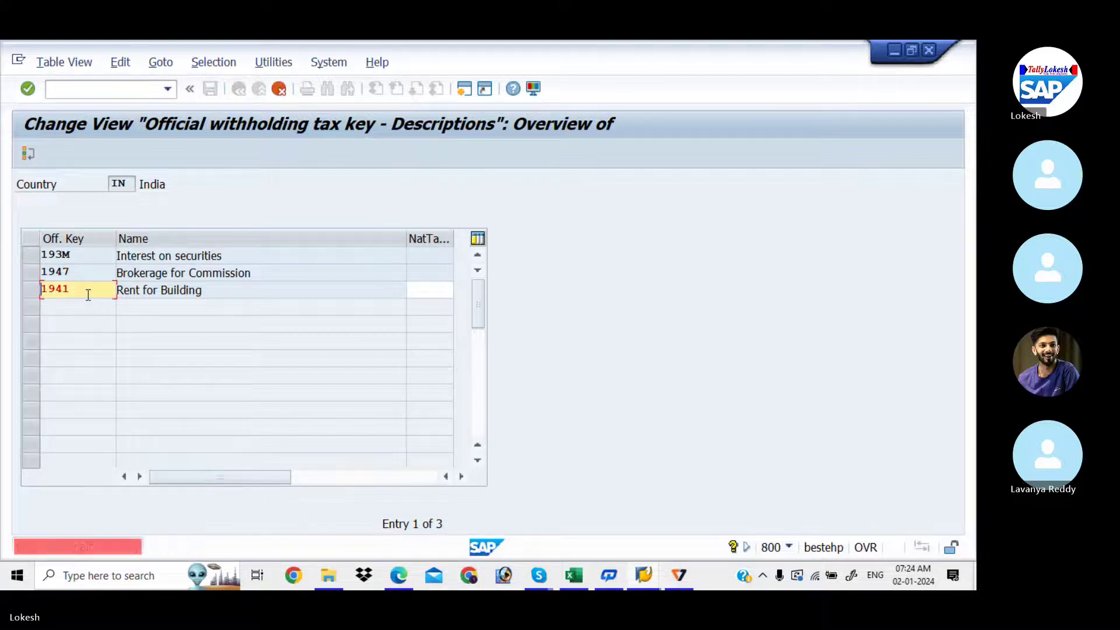
key("BackSpace")
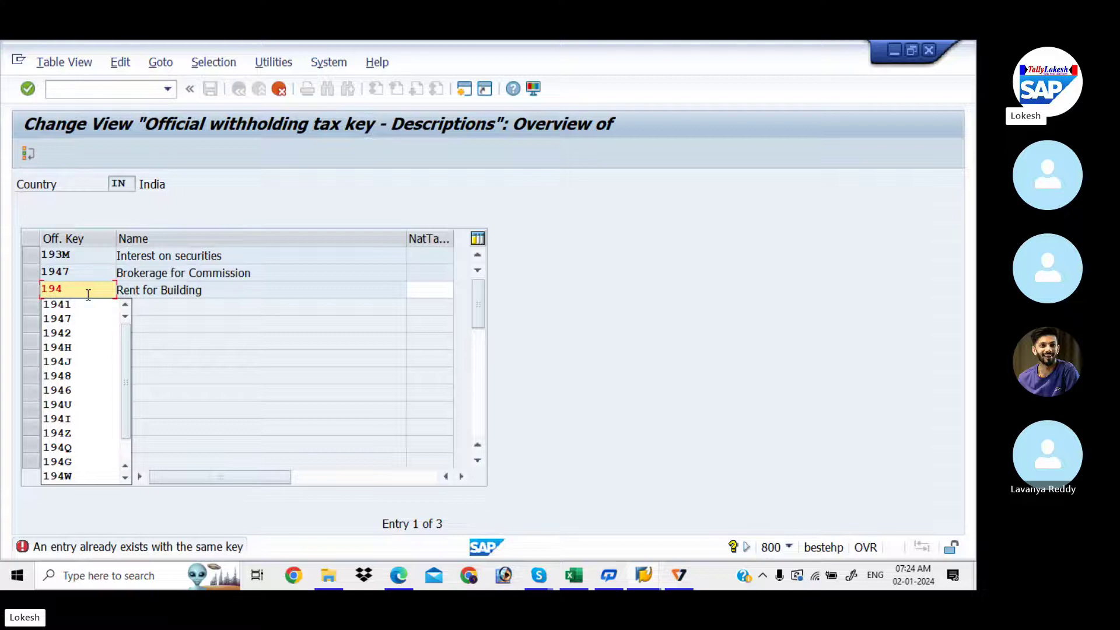
type("0")
key("Return")
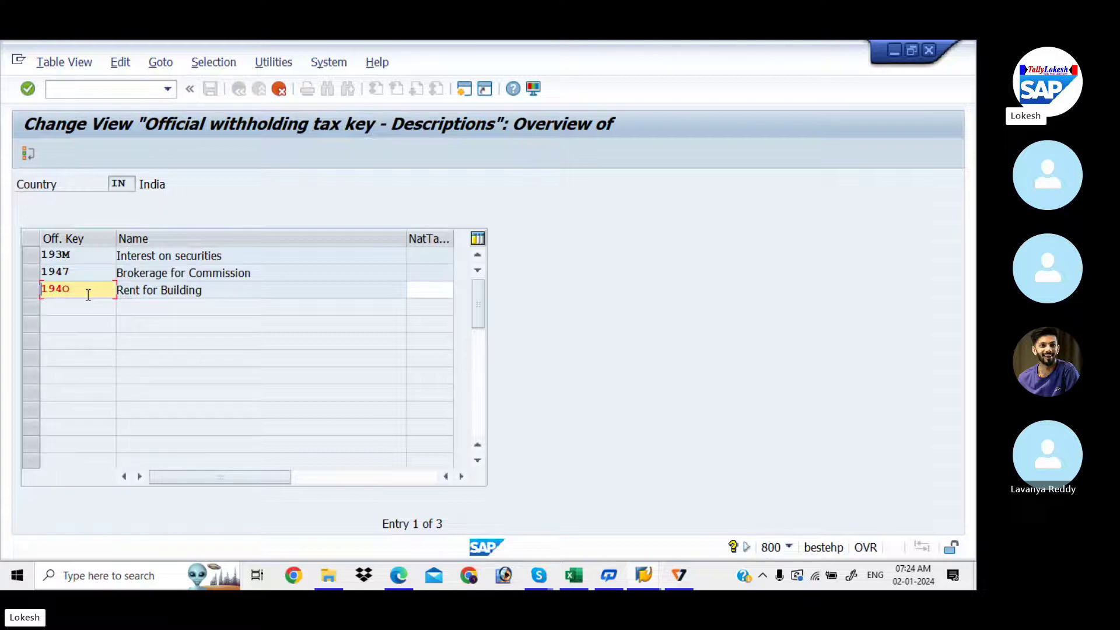
key("BackSpace")
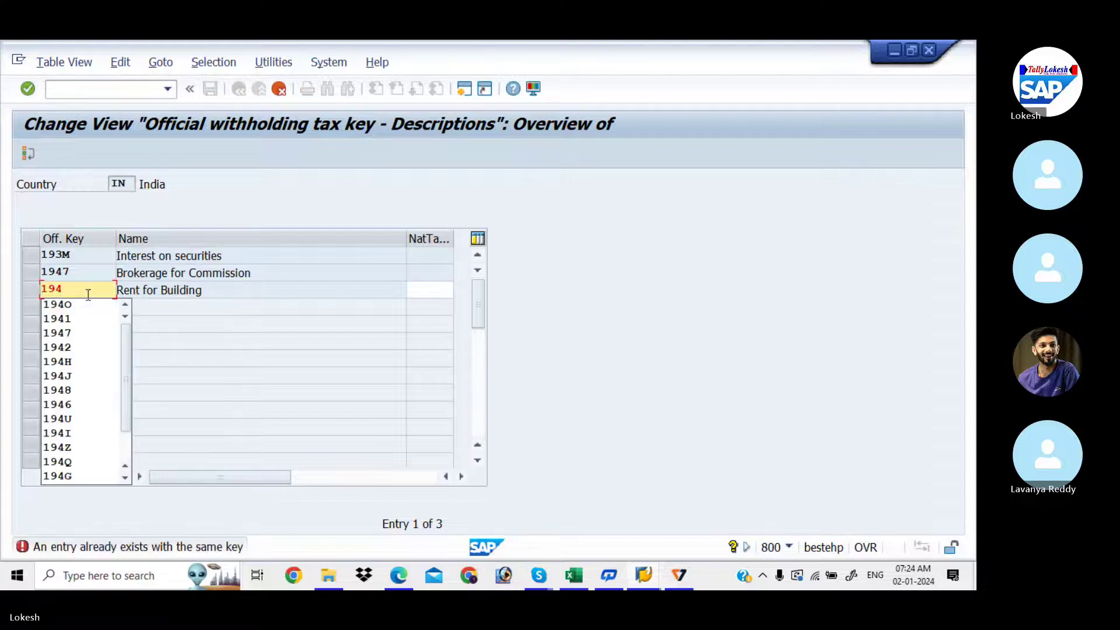
type("J")
key("Return")
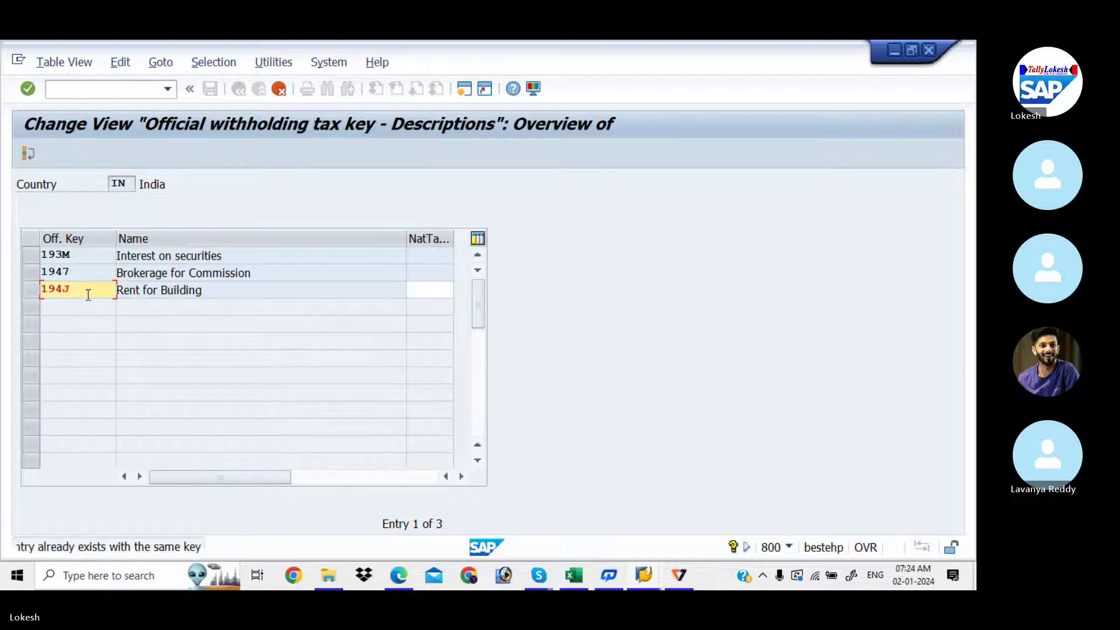
Try the official keys 194L, 1945 and 1940 for the copied Rent for Building entry
key("BackSpace")
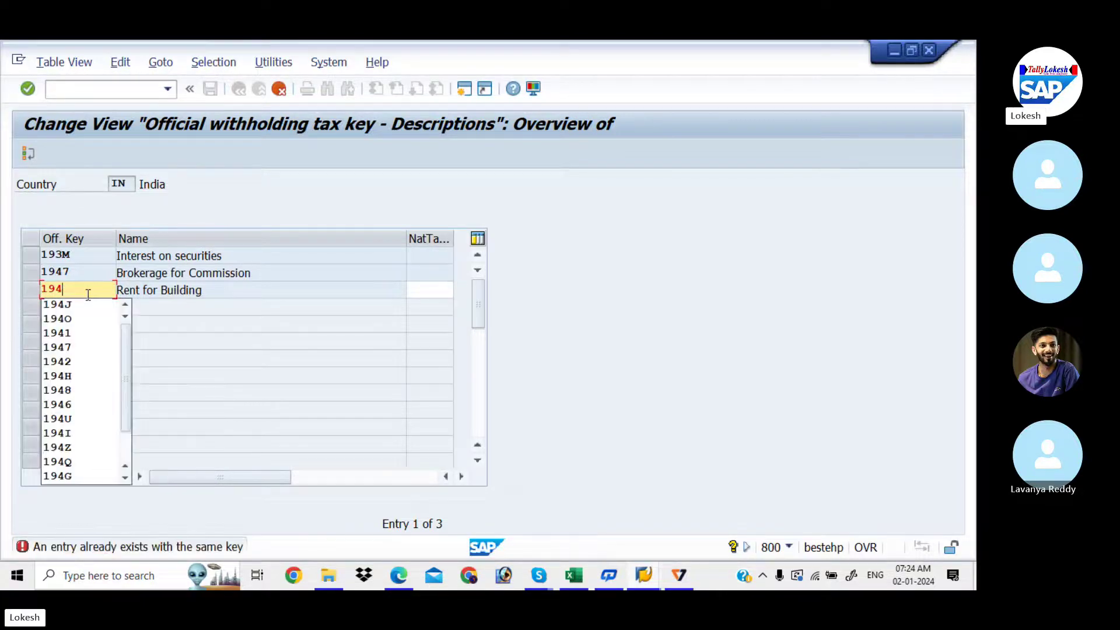
type("L")
key("Return")
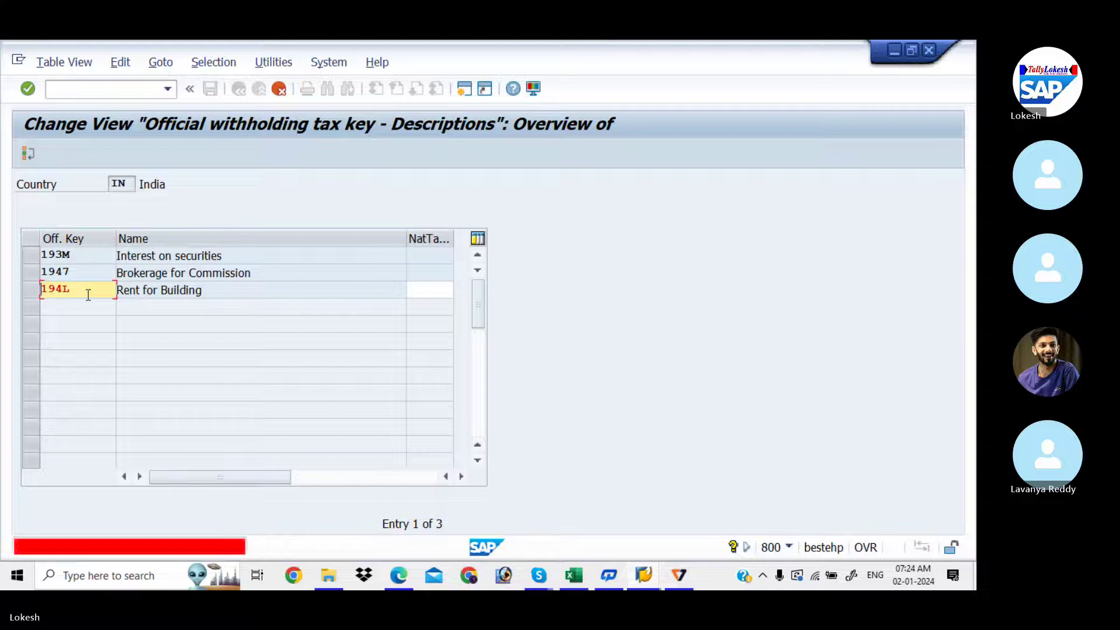
key("BackSpace")
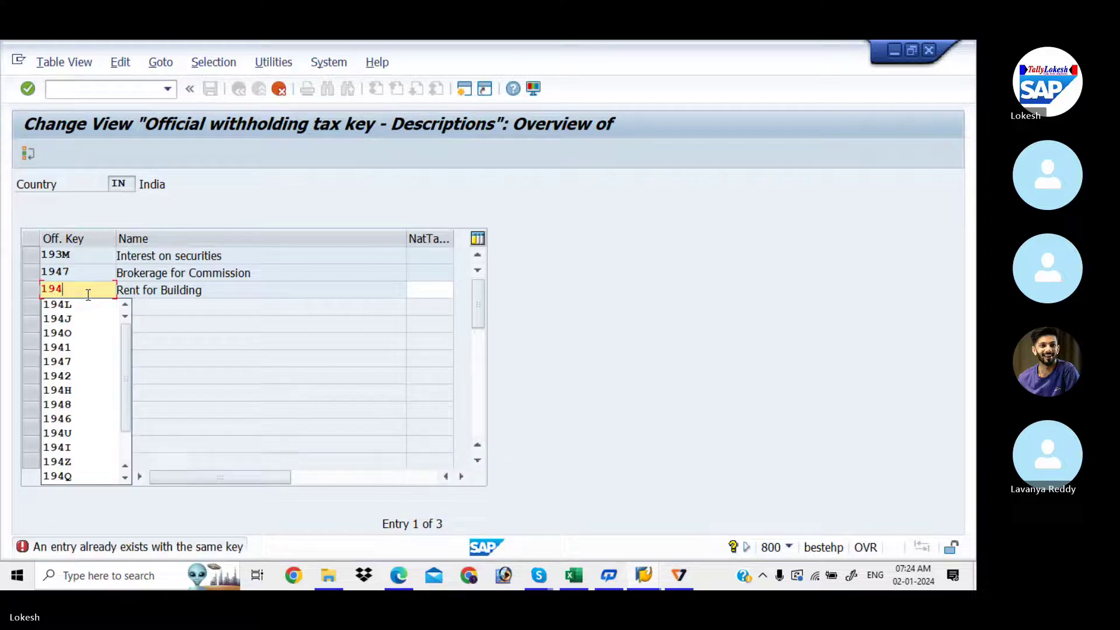
type("5")
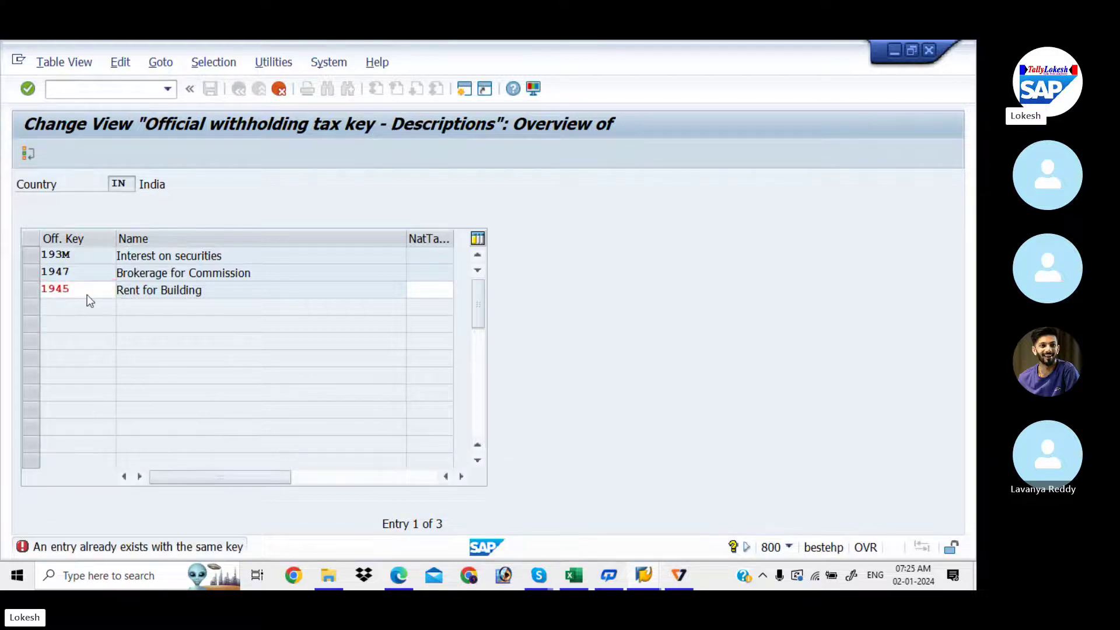
key("Return")
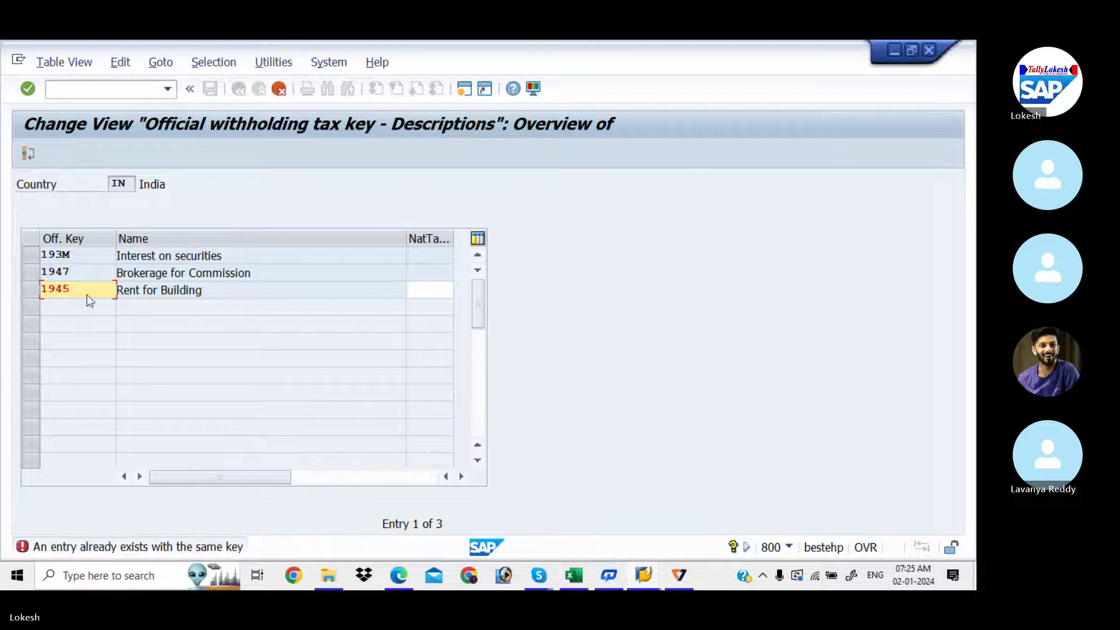
key("BackSpace")
type("0")
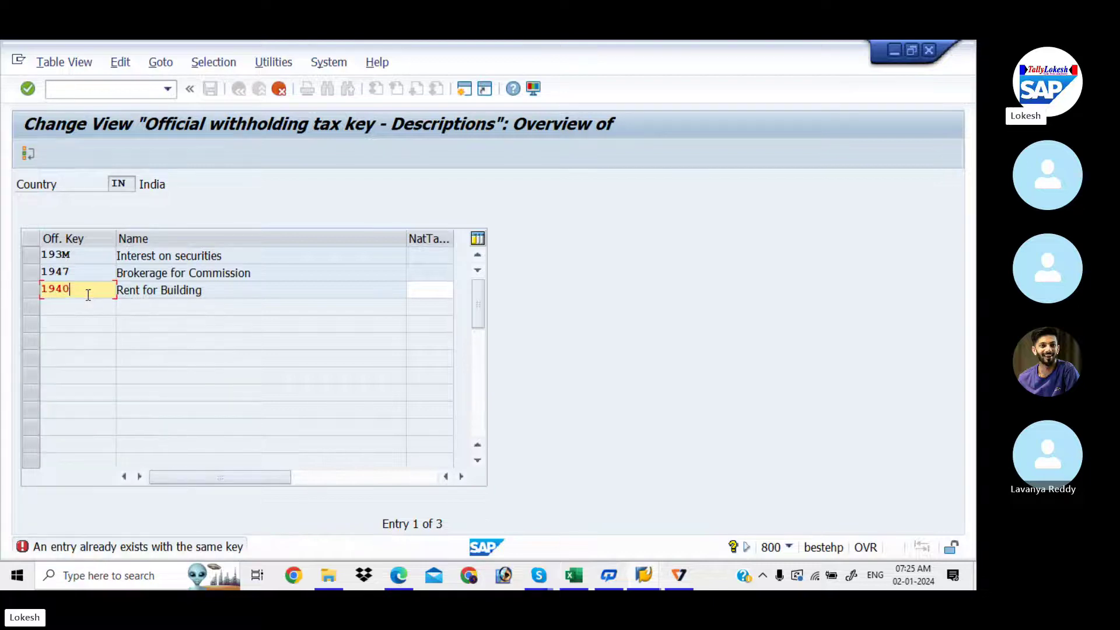
key("Return")
Try the official key 1922 for the copied Rent for Building entry, then set it to 1923
key("BackSpace")
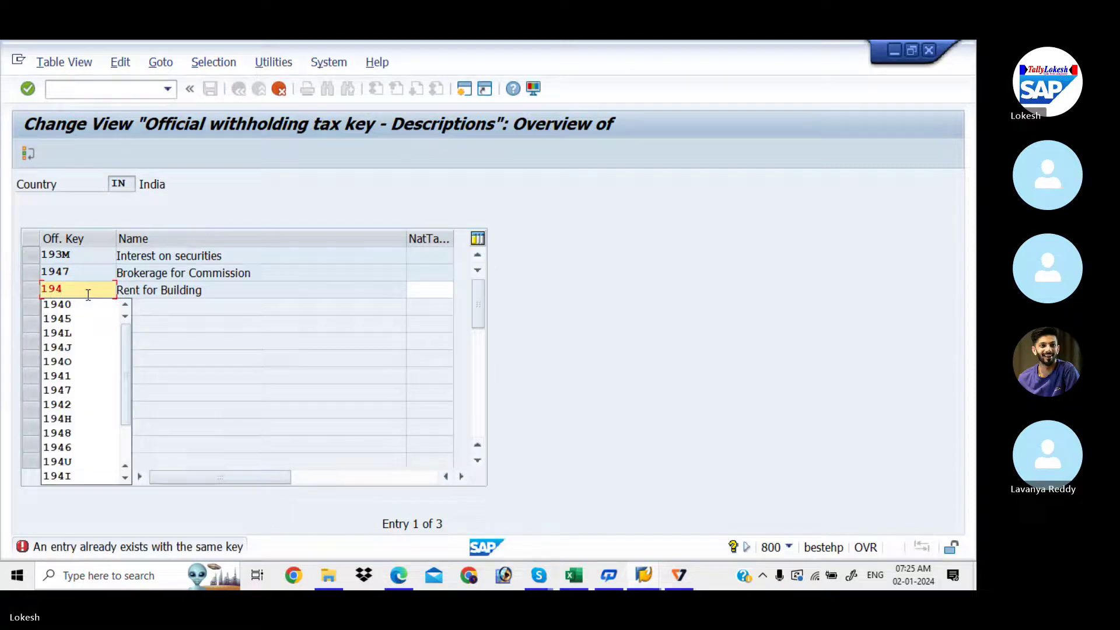
key("BackSpace")
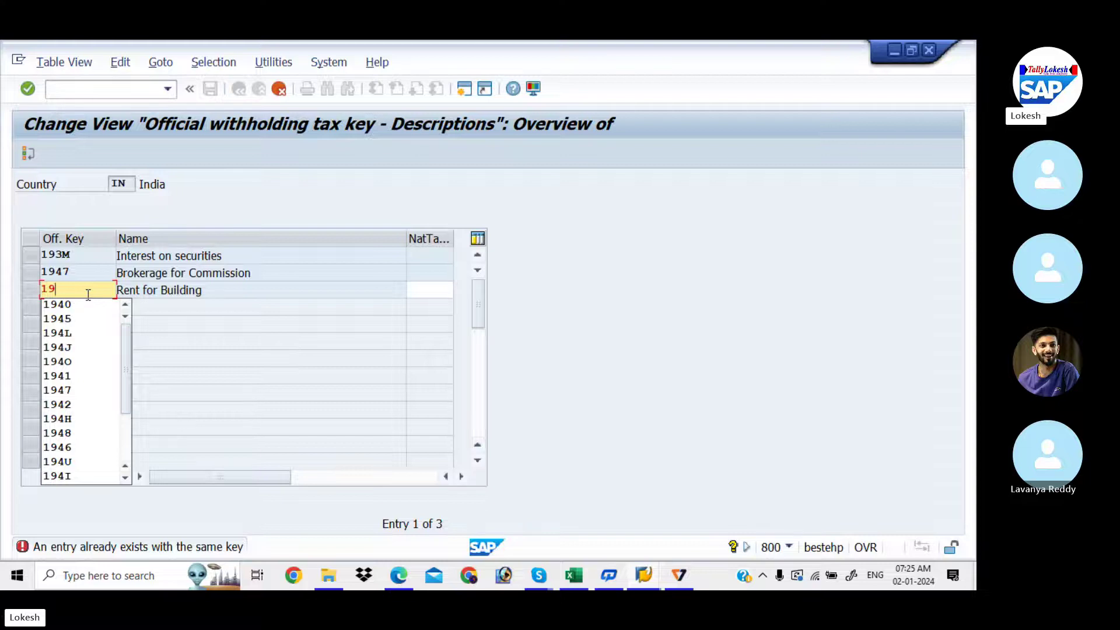
type("22")
key("Return")
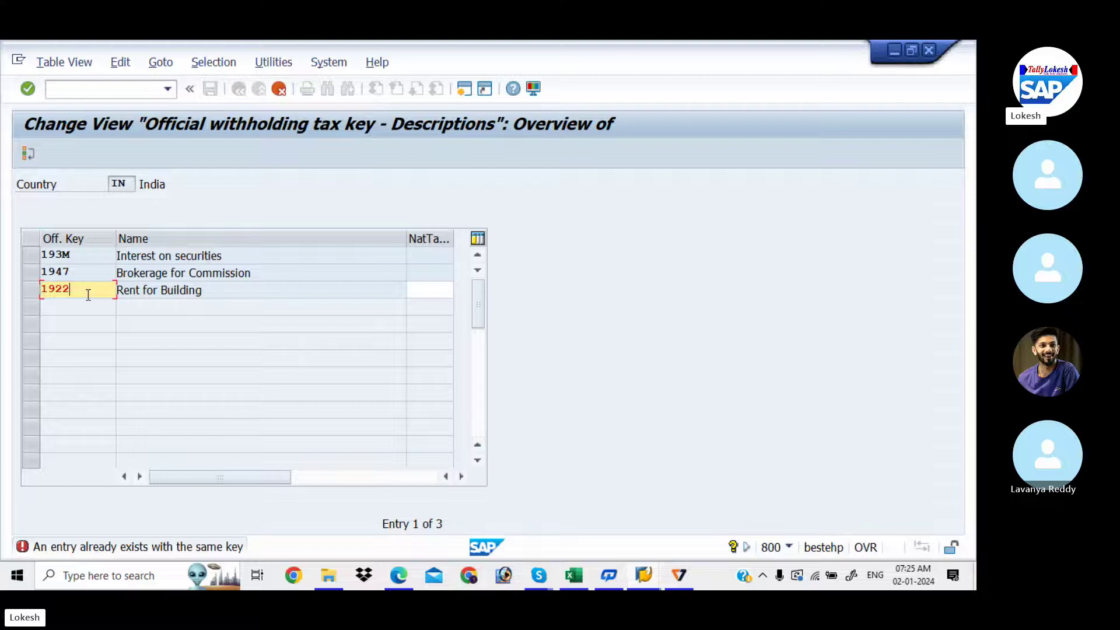
key("BackSpace")
type("3")
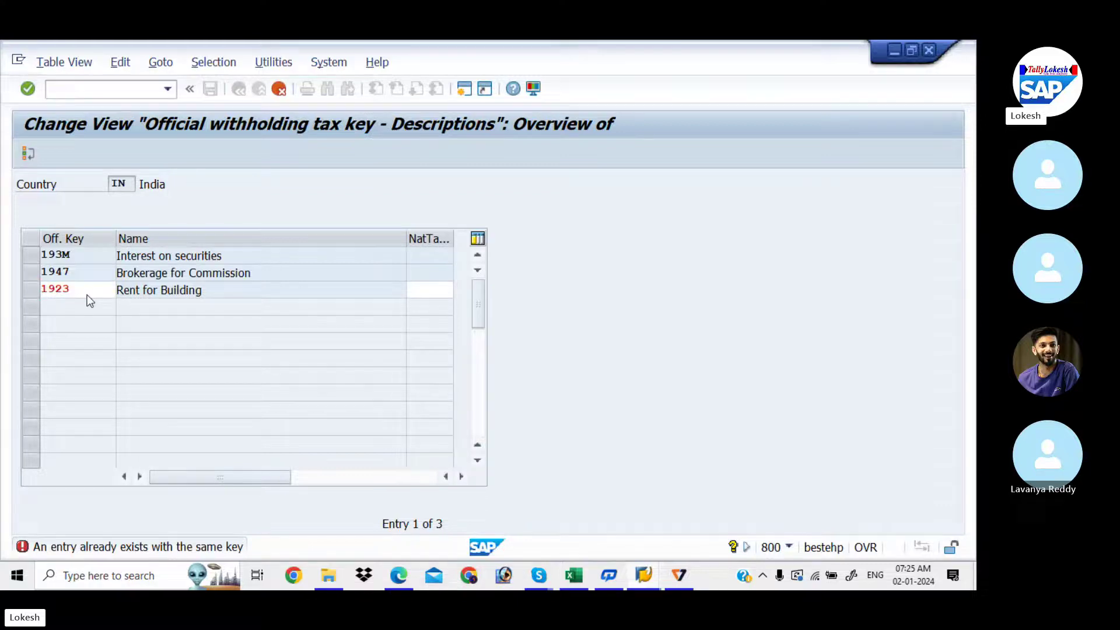
key("Return")
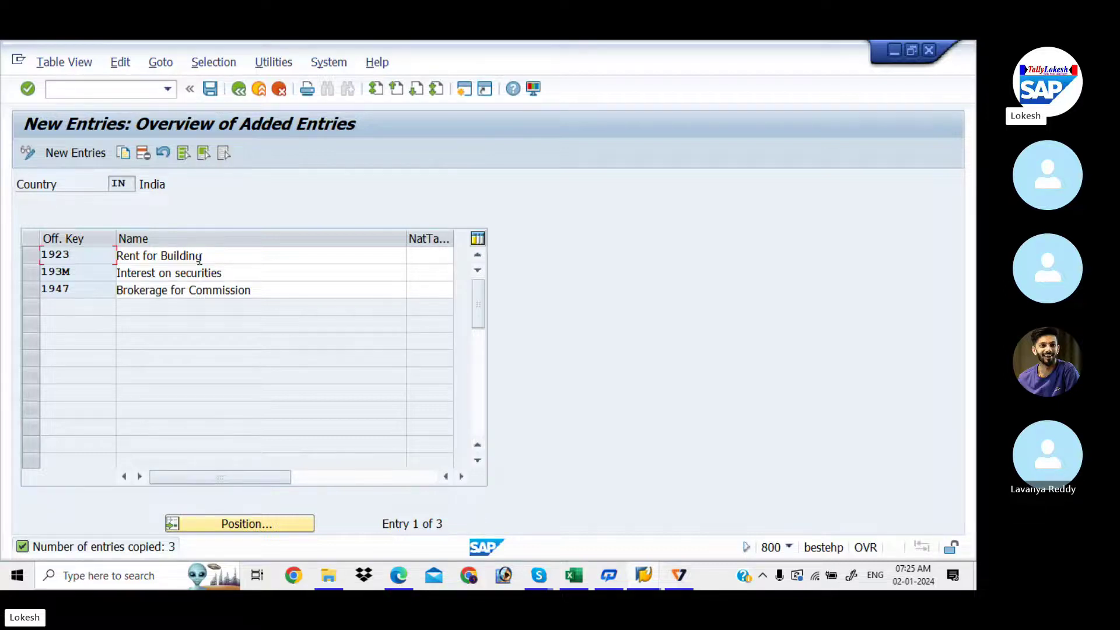
Switch to Excel and record 1922,193M,1947 in cell C4 for the Define With holding Tax Keys step
key("alt+Tab")
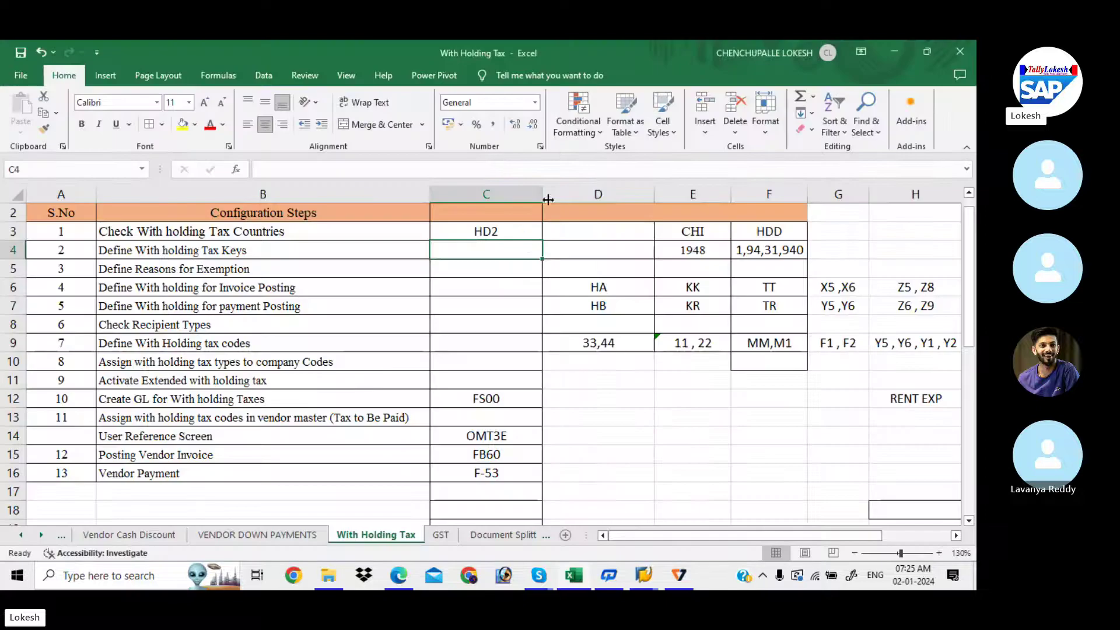
type("1")
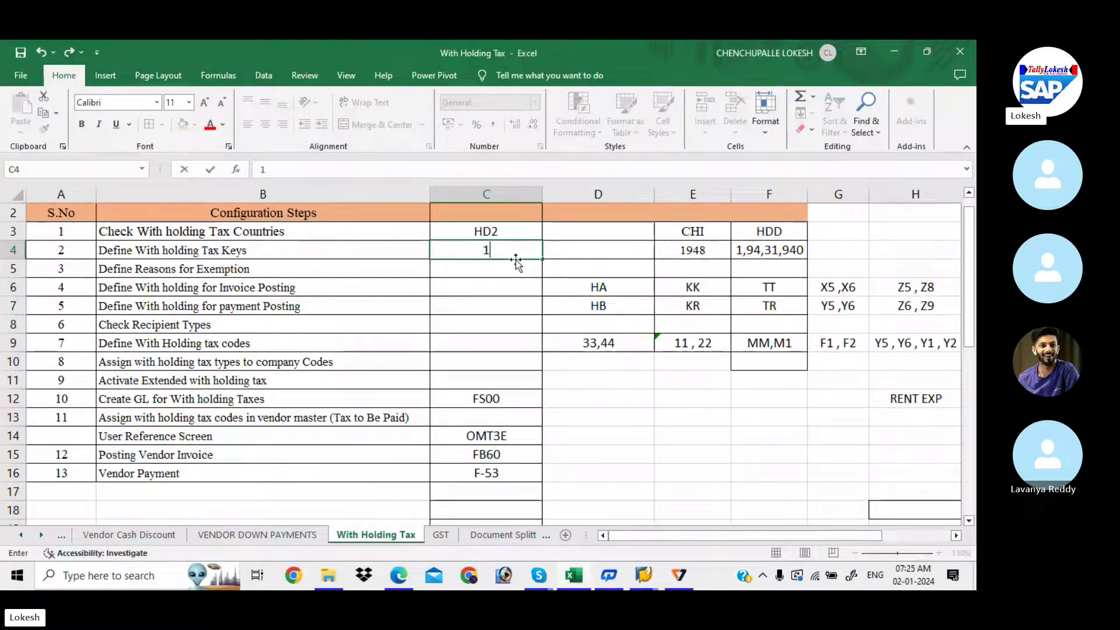
type("922,")
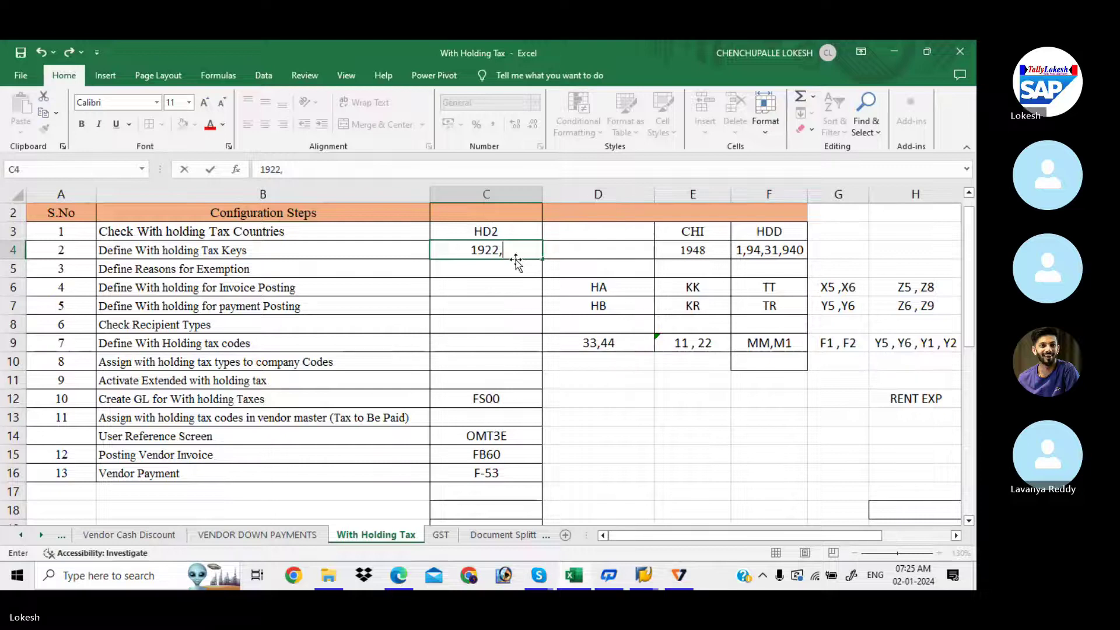
key("alt+Tab")
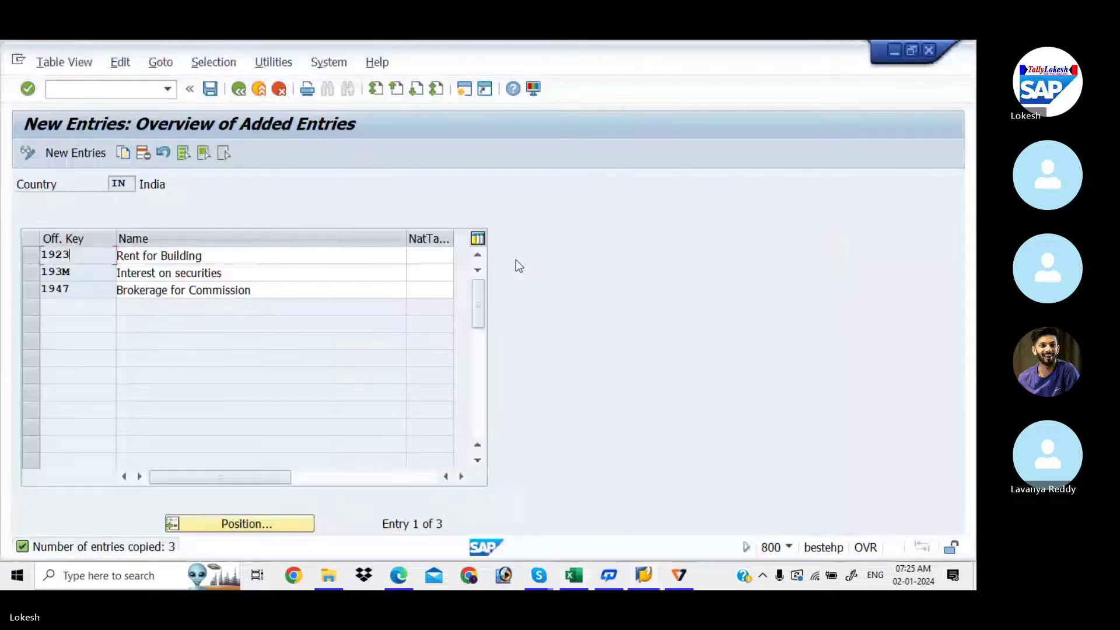
key("alt+Tab")
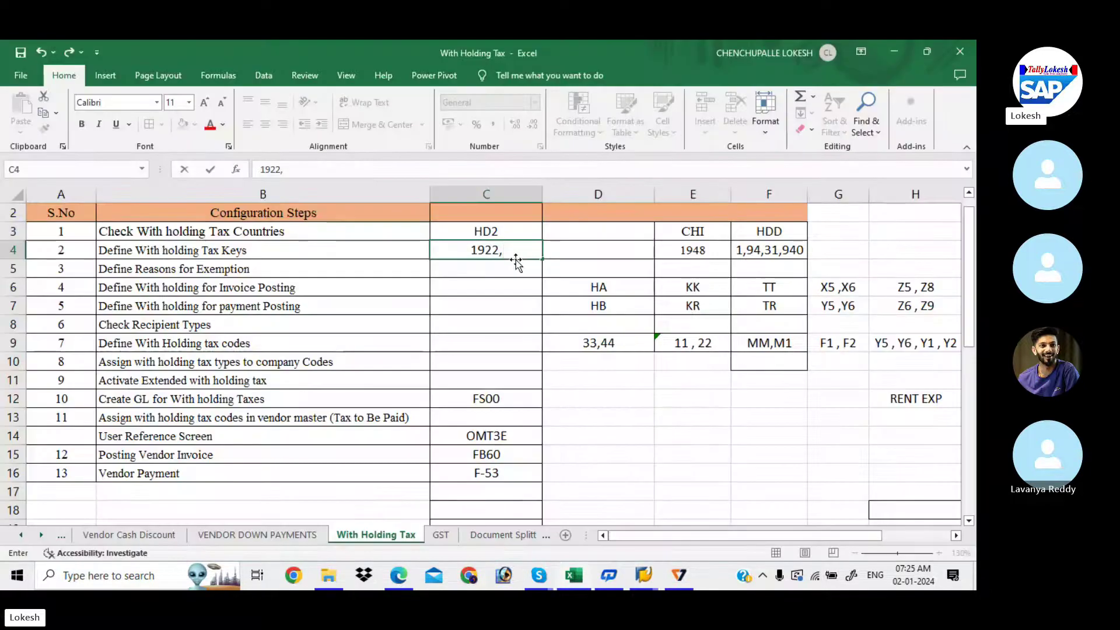
type("193M,")
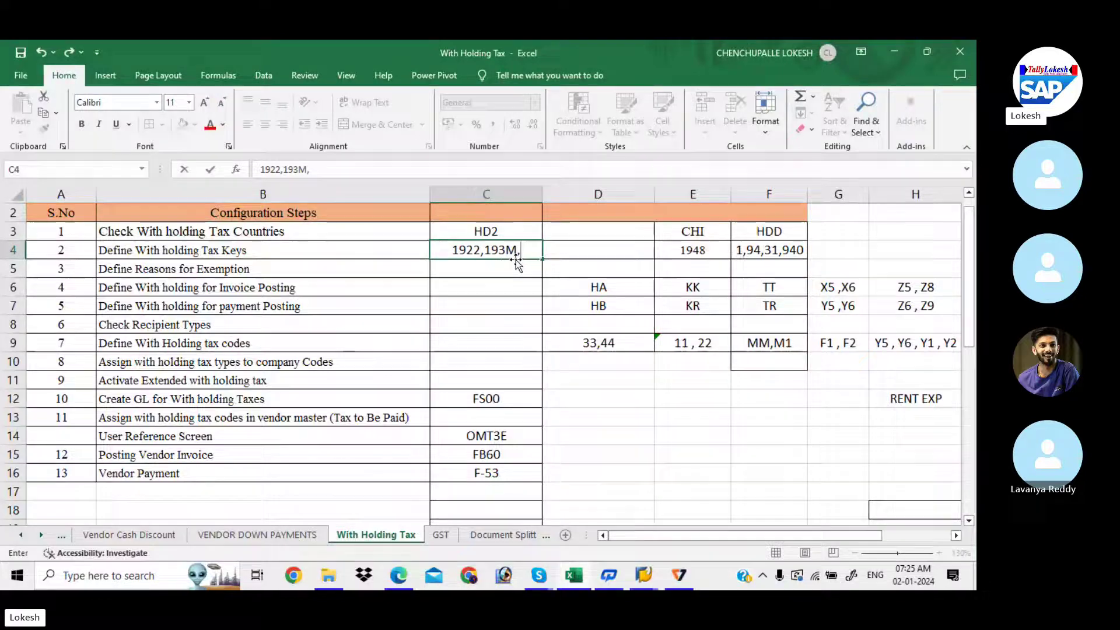
key("alt+Tab")
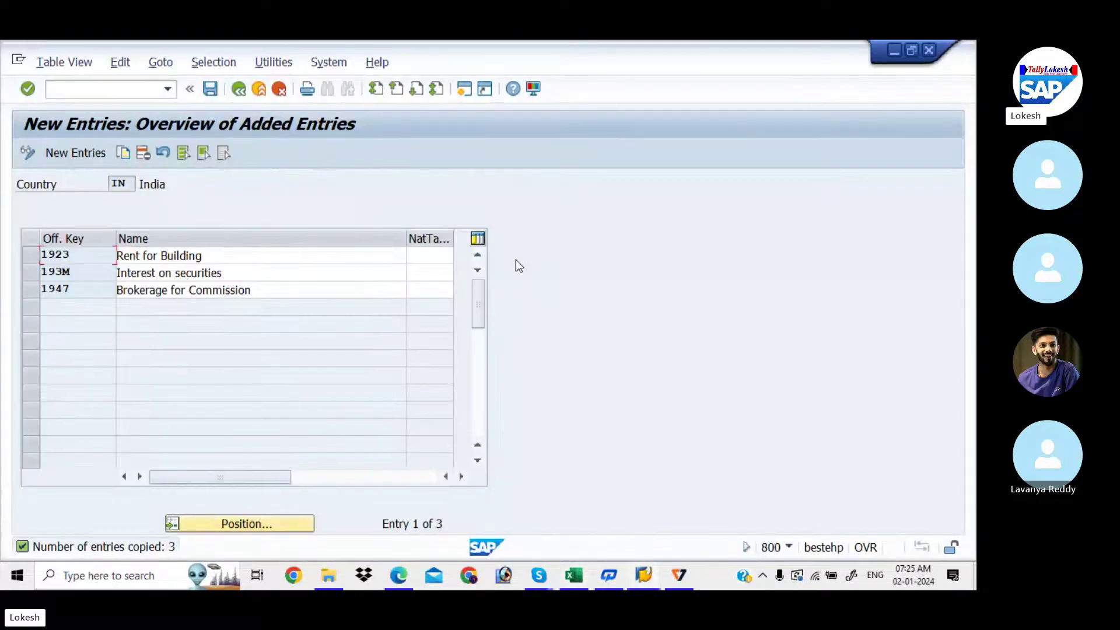
key("alt+Tab")
type(",19")
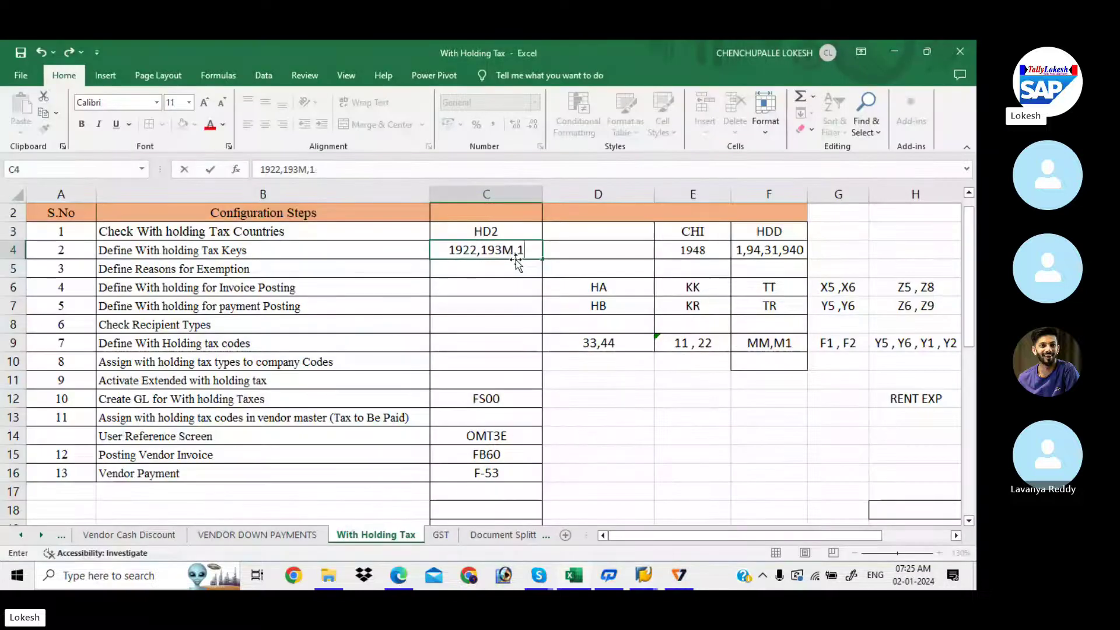
type("47")
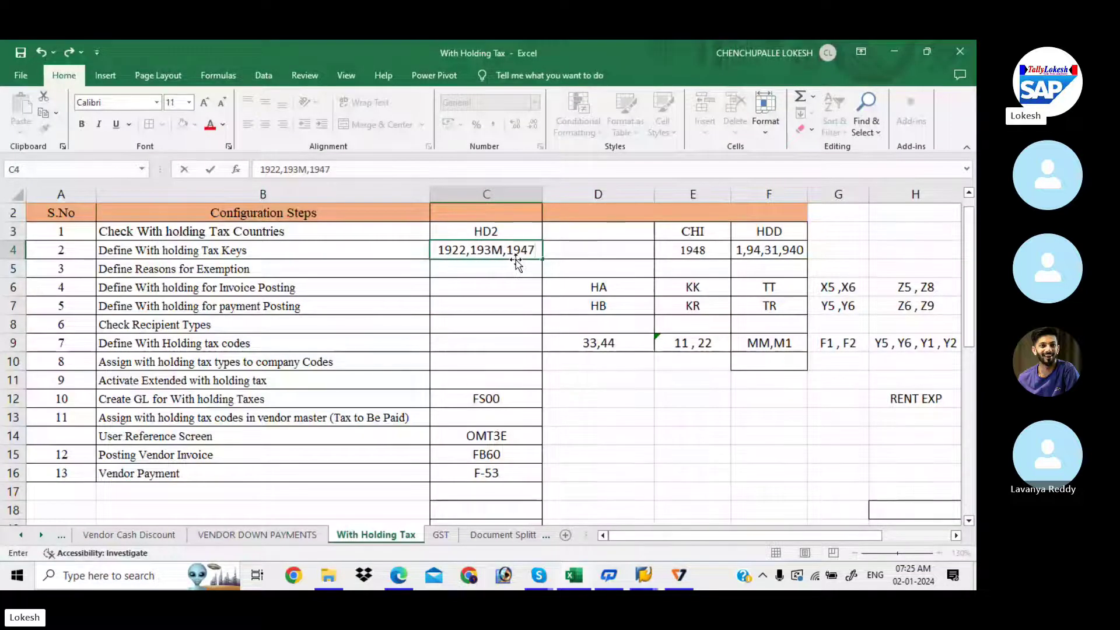
left_click(493, 277)
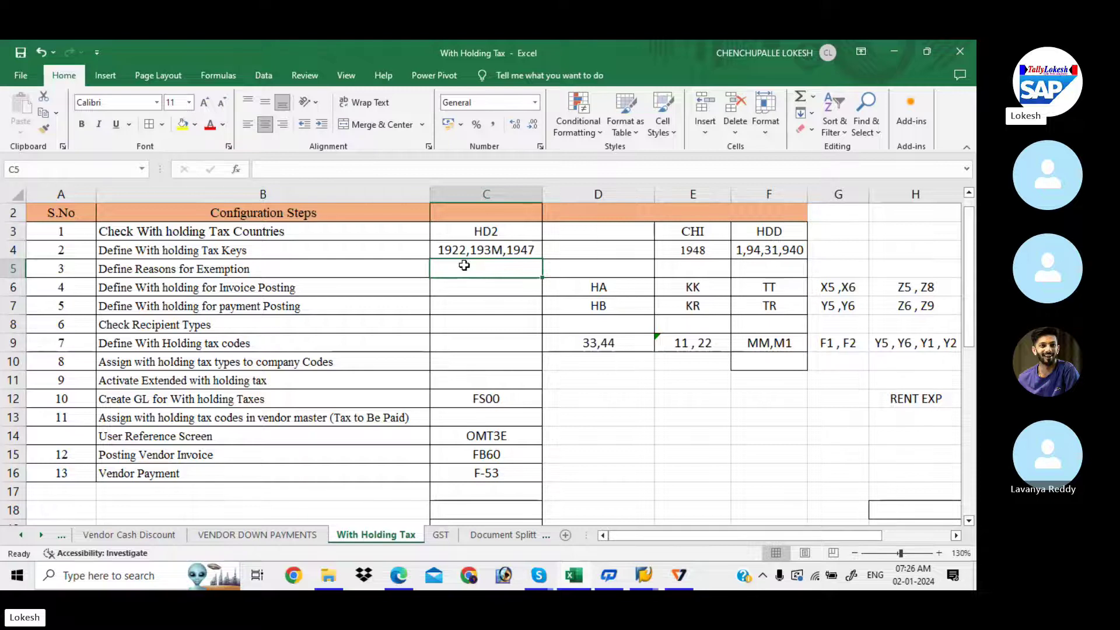
Switch back to SAP and save the three copied tax keys under the customizing request WITH HOLDING CONFIGURATION FOR LIT
key("alt+Tab")
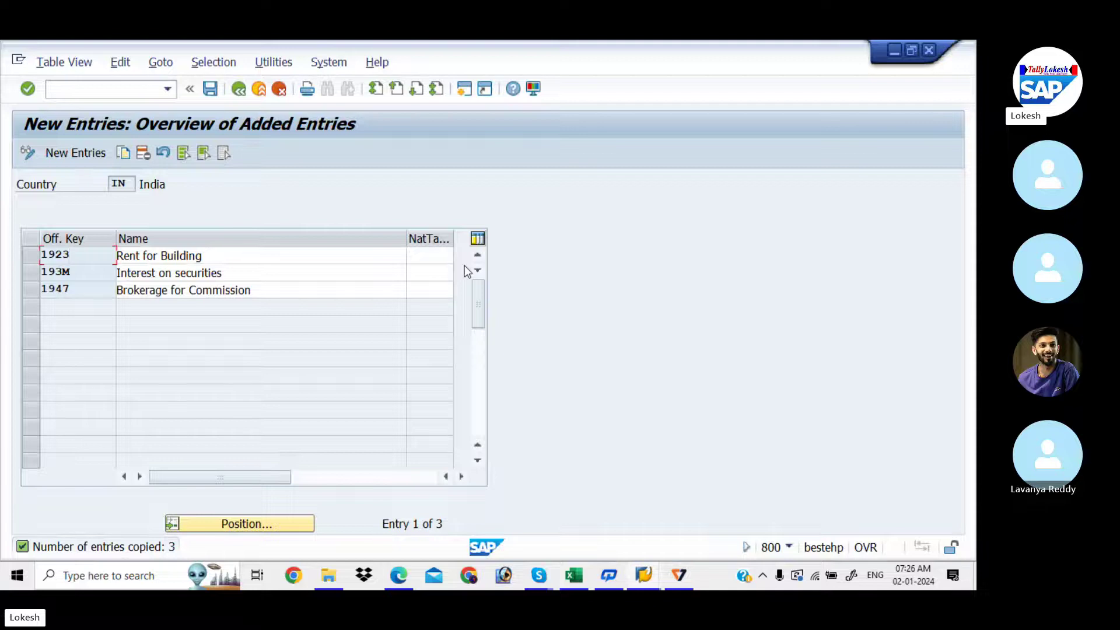
left_click(213, 89)
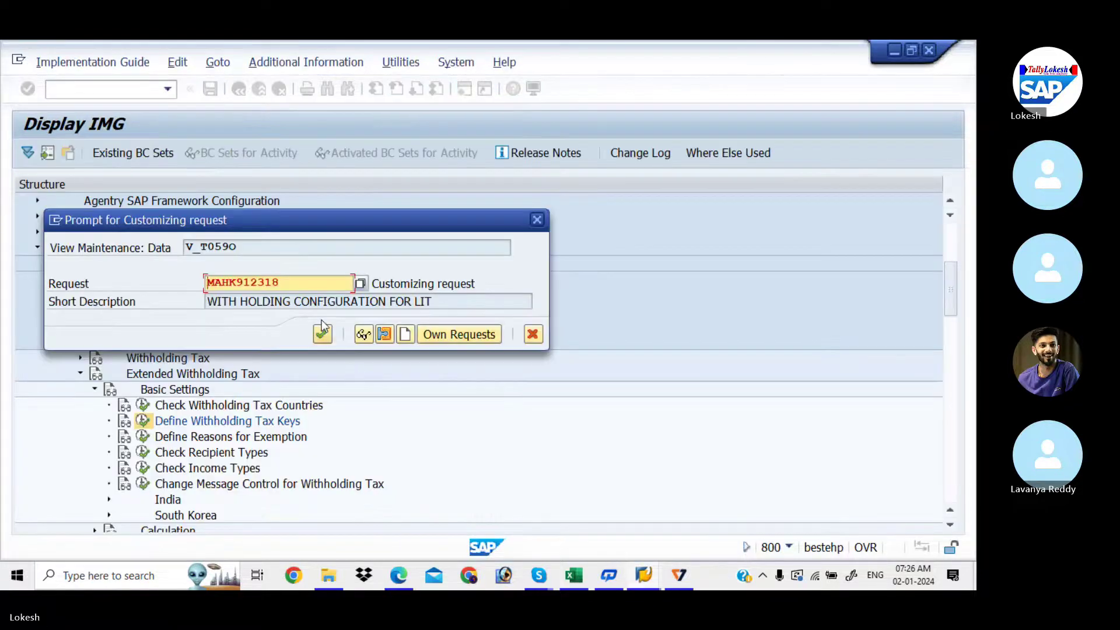
left_click(323, 334)
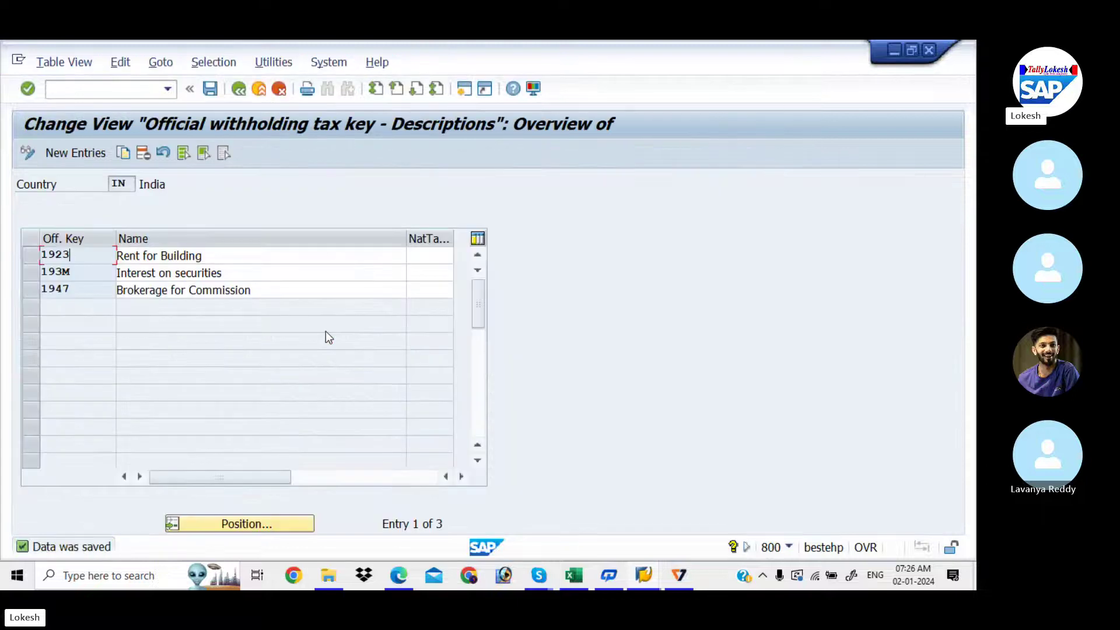
Check the configuration list in Excel, then return to SAP and open Define Reasons for Exemption for country IN to review its entries
key("alt+Tab")
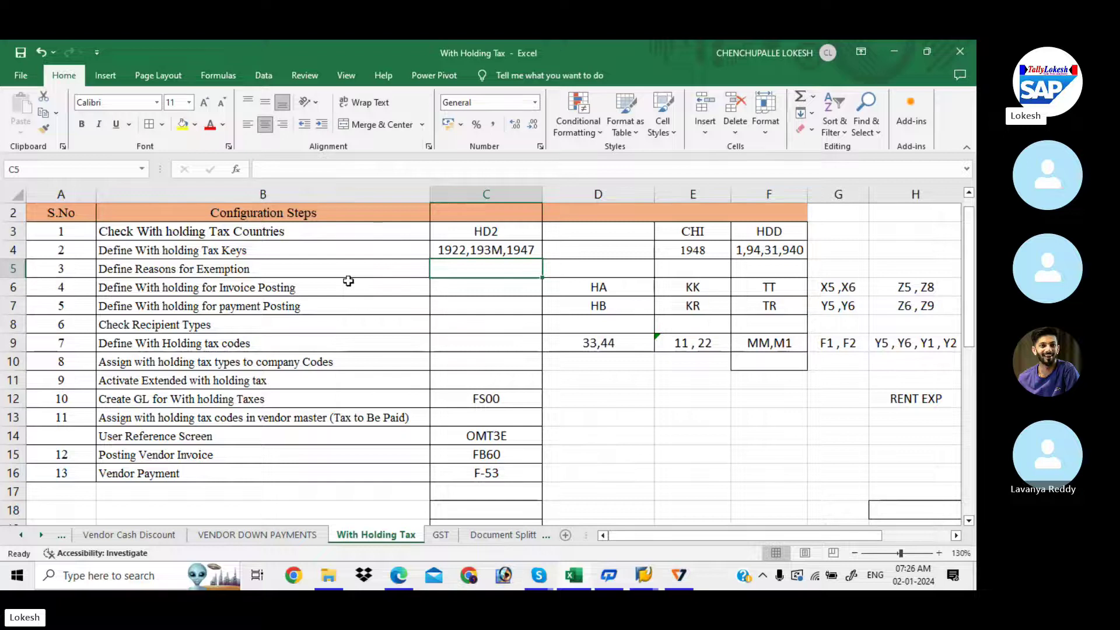
key("alt+Tab")
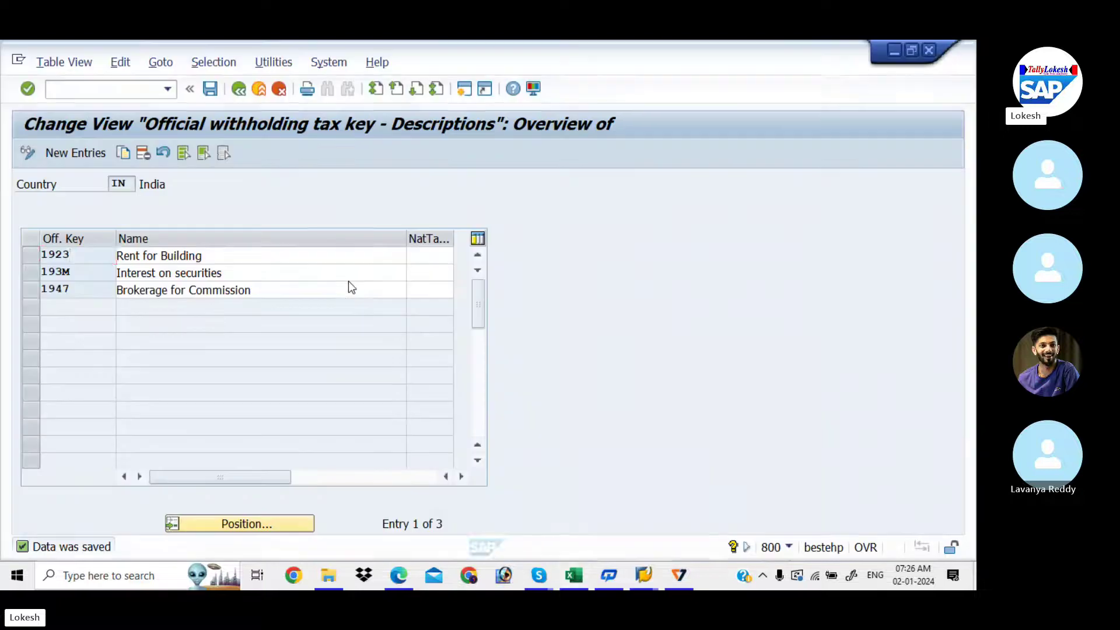
left_click(240, 82)
left_click(241, 83)
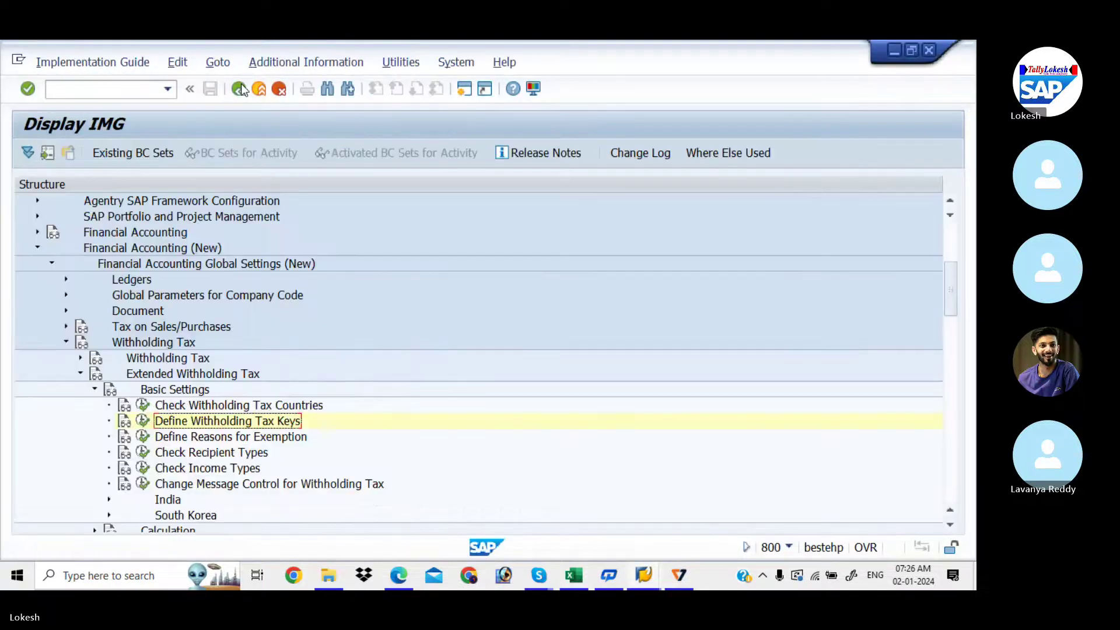
left_click(143, 439)
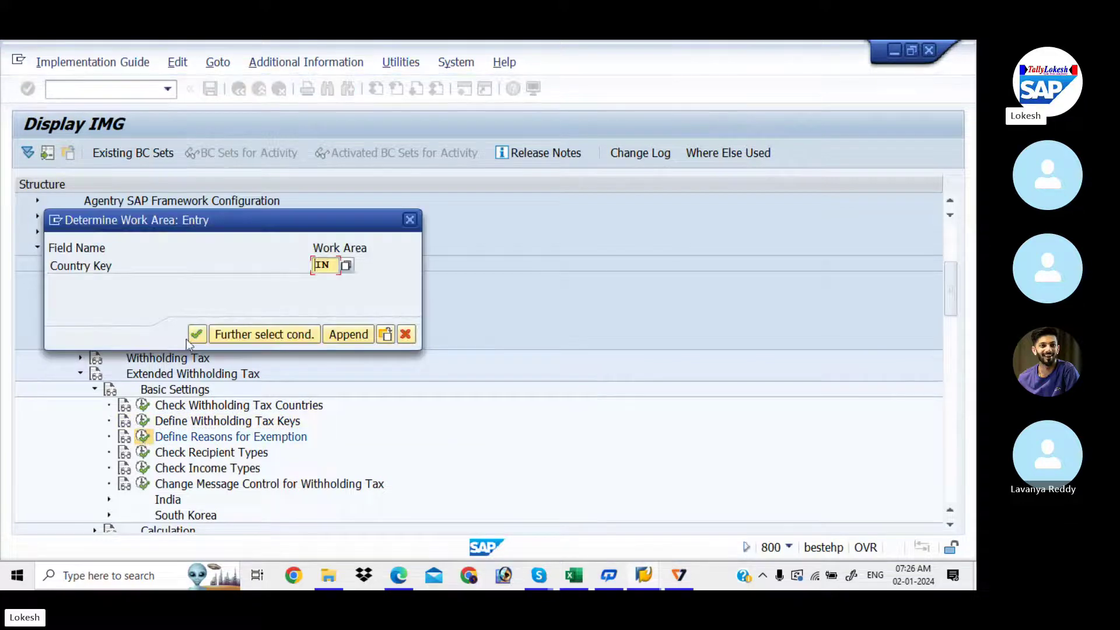
left_click(190, 338)
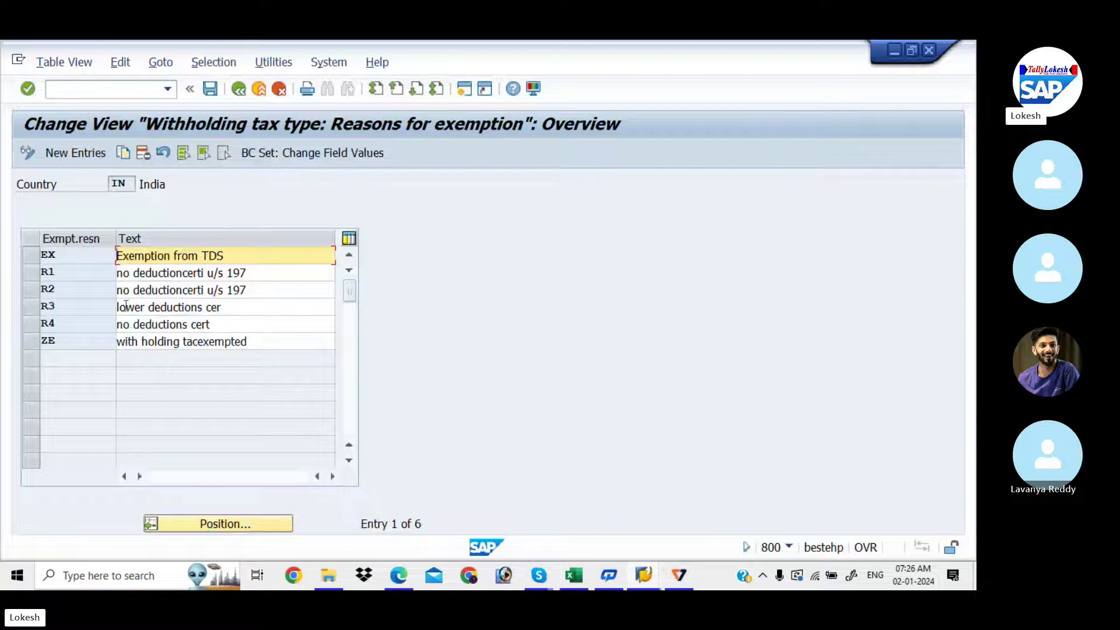
left_click(222, 326)
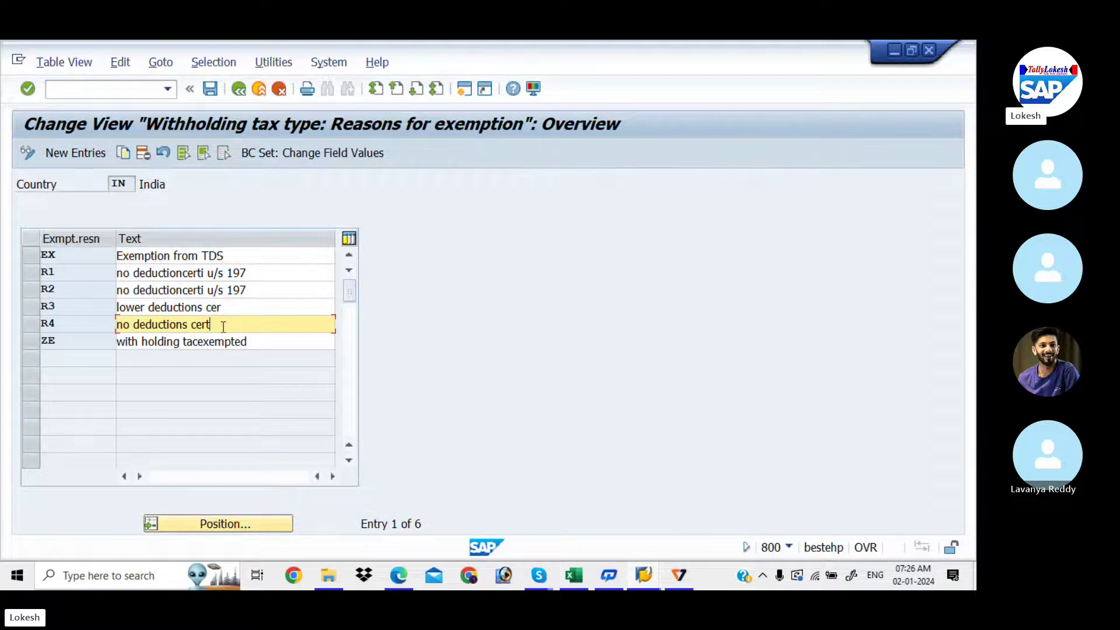
Switch to Excel and check the withholding steps for invoice posting and payment posting in the configuration list
key("alt+Tab")
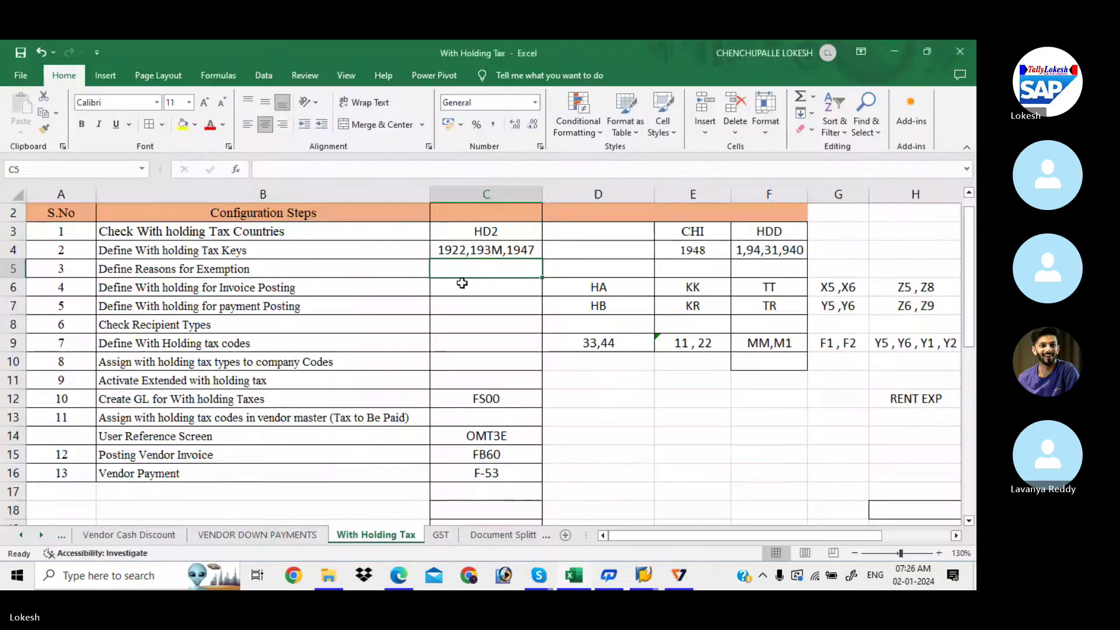
left_click(462, 284)
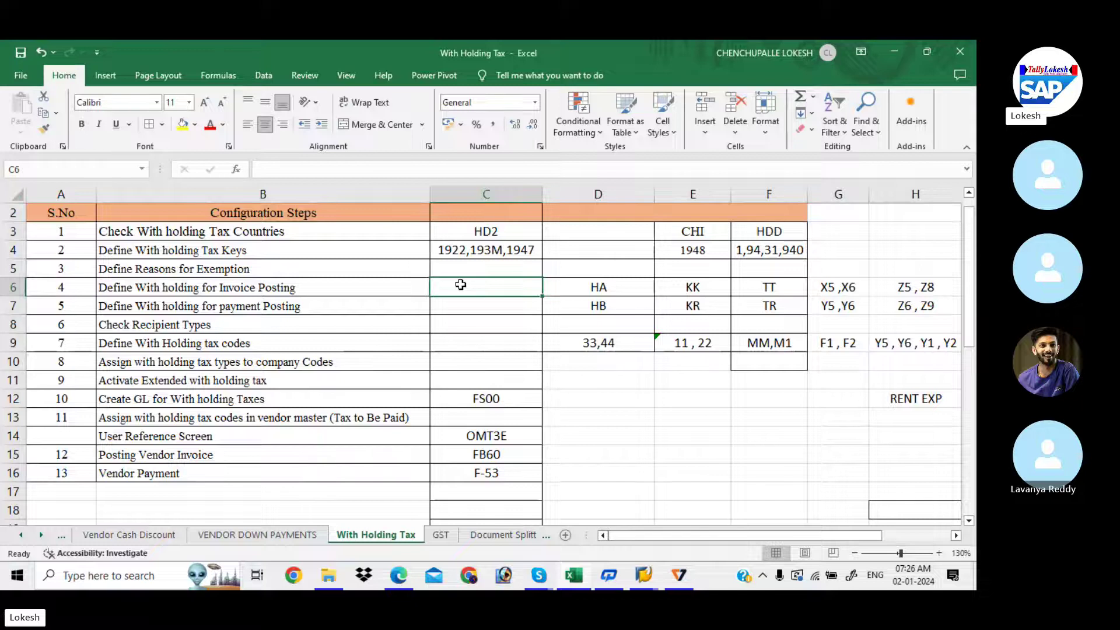
left_click(471, 304)
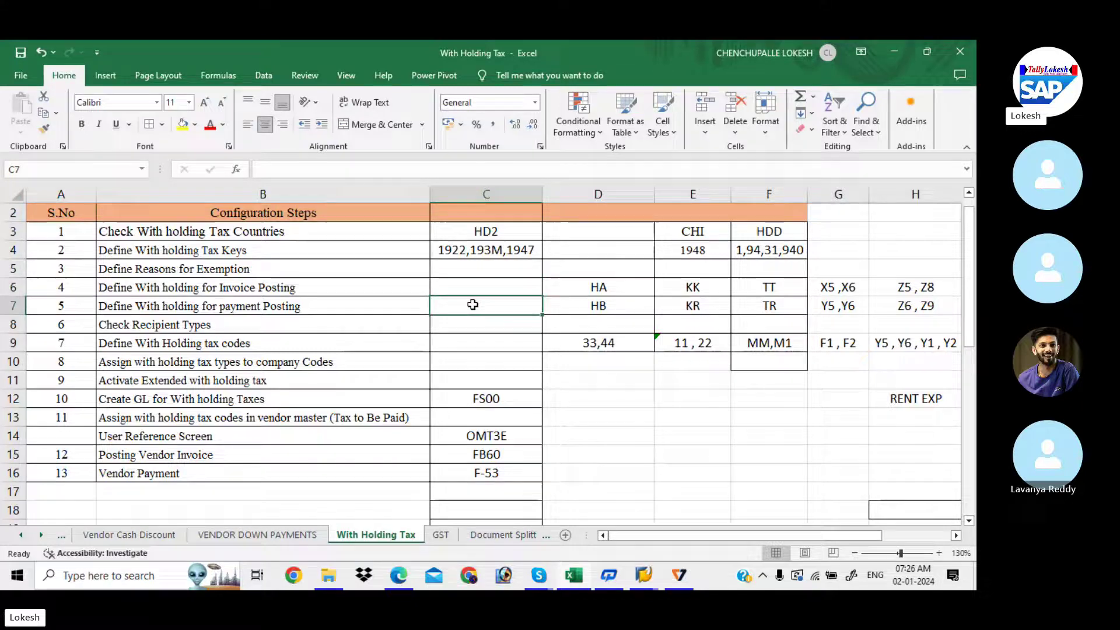
Switch back to SAP, open Define Withholding Tax Type for Invoice Posting for country IN, and view the 10% TDS ON CONTRACTS entry
key("alt+Tab")
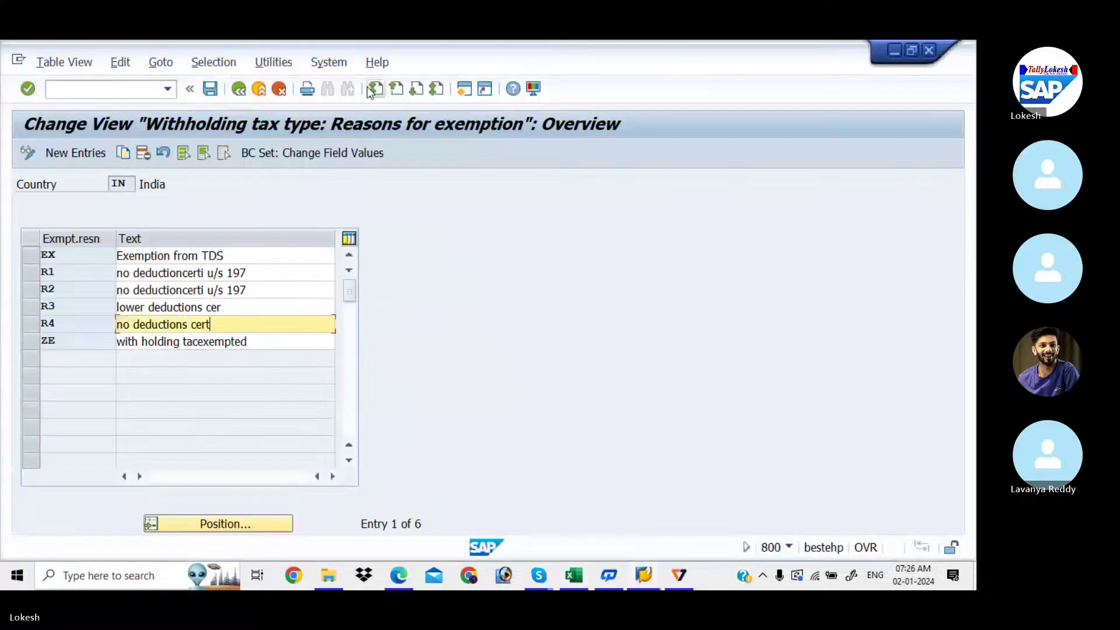
left_click(237, 95)
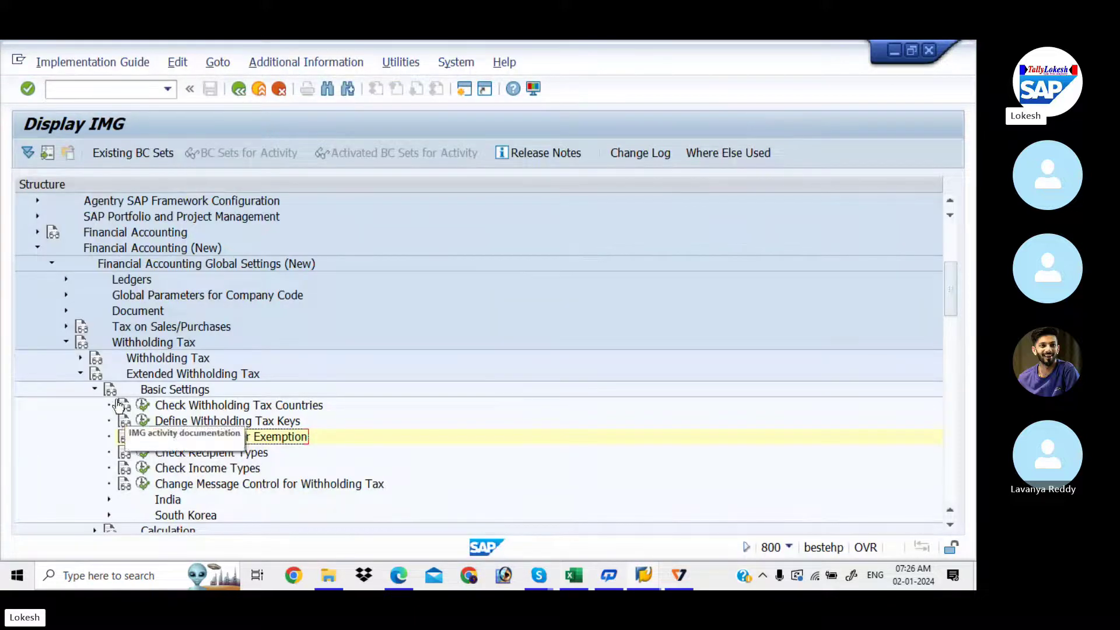
left_click(95, 390)
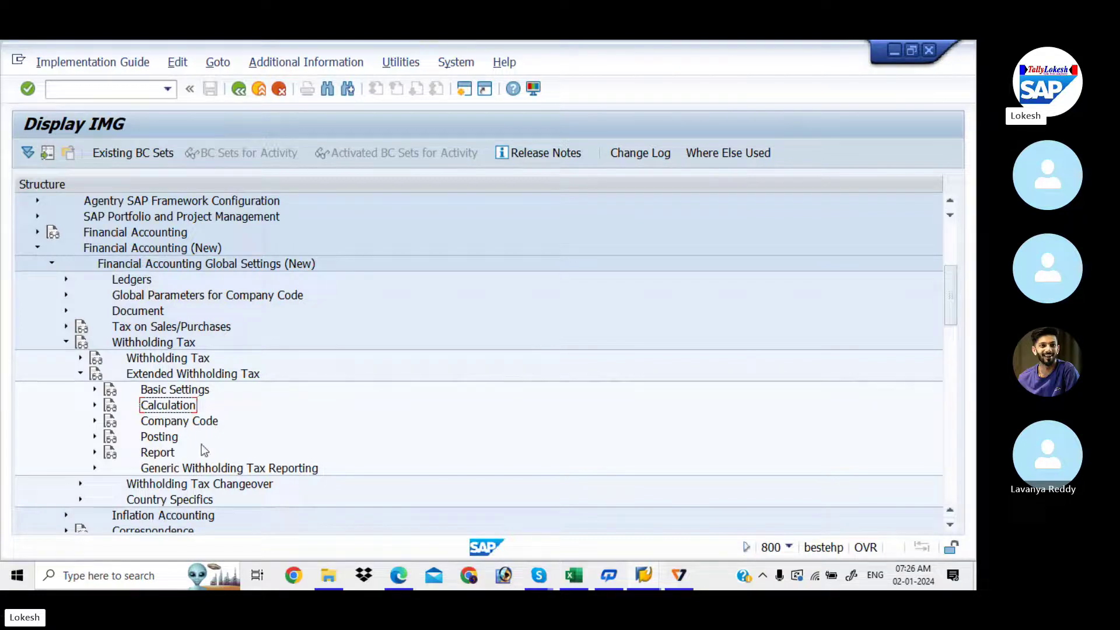
left_click(95, 406)
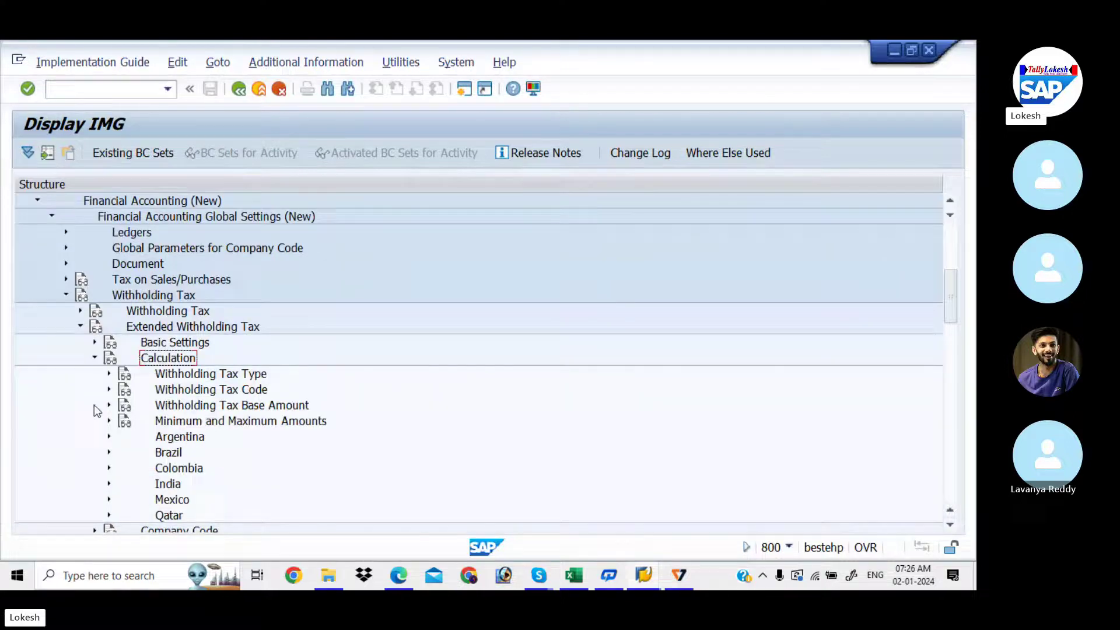
left_click(109, 374)
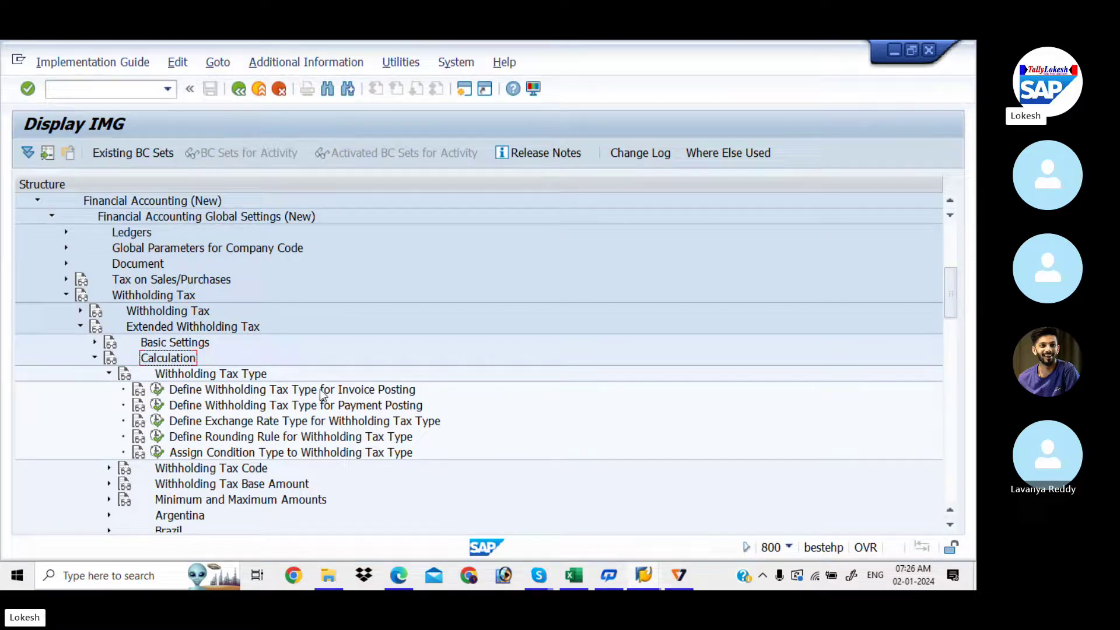
left_click(158, 390)
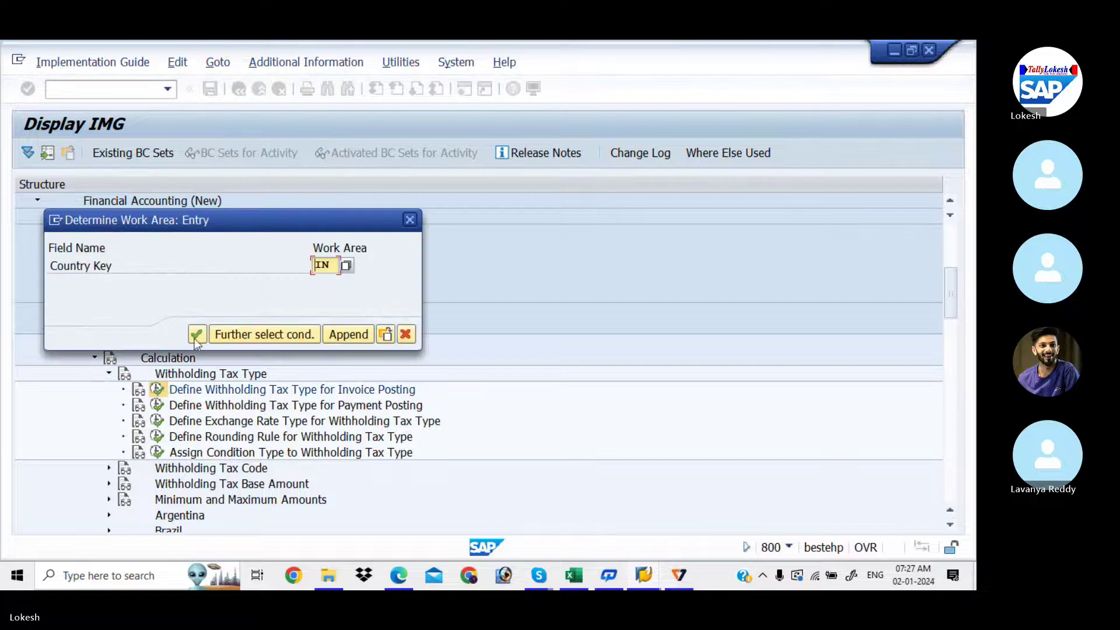
left_click(196, 334)
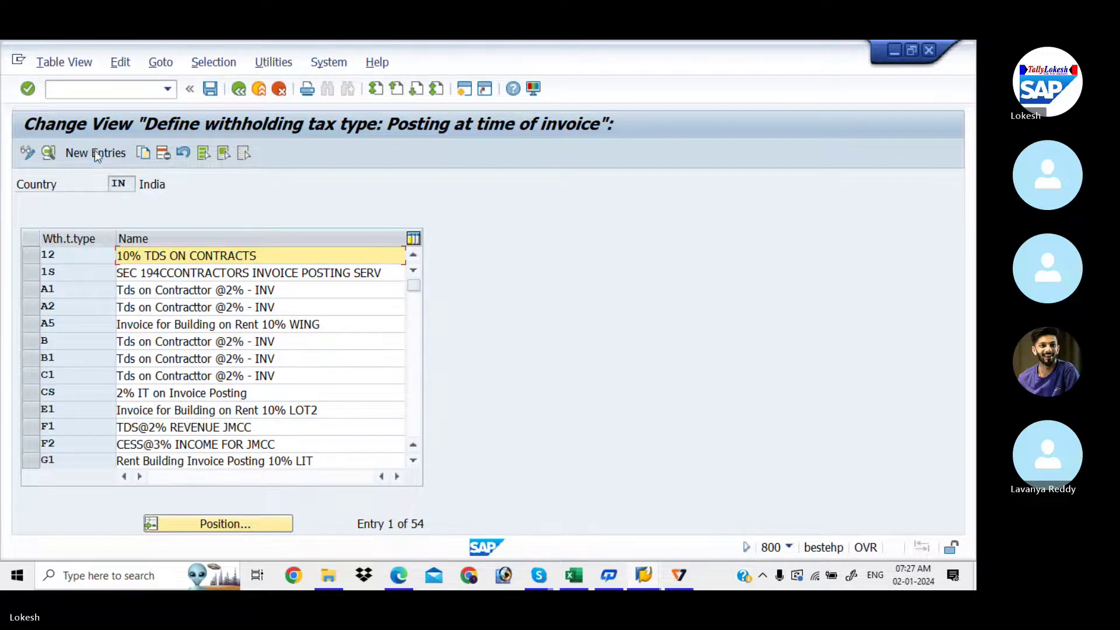
double_click(263, 257)
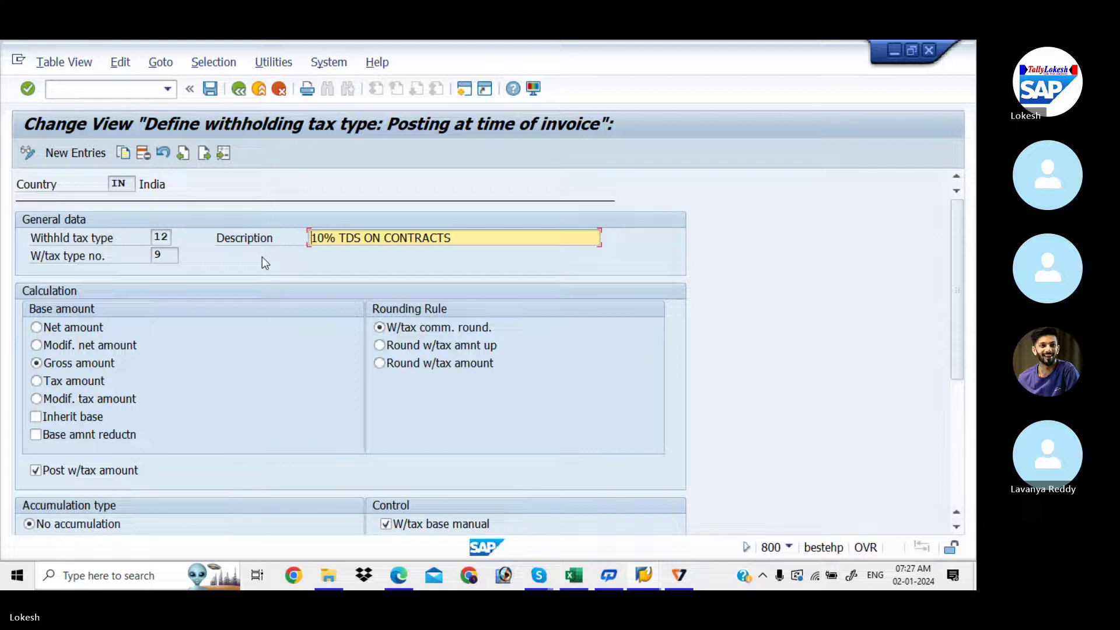
left_click(242, 91)
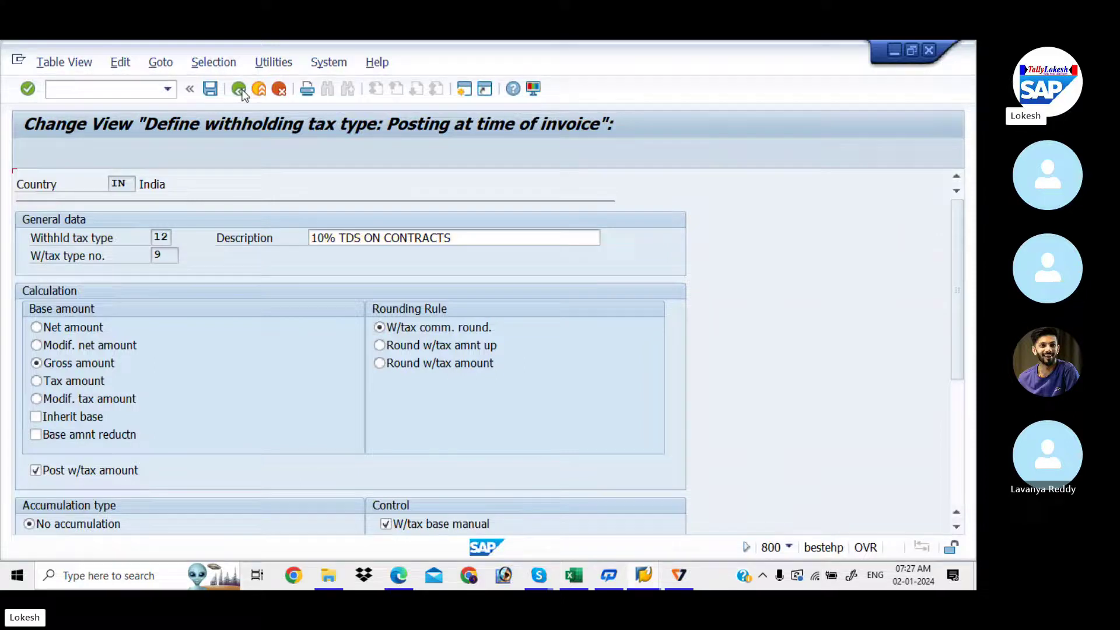
Start a new withholding tax type entry for invoice posting with the type code AA
left_click(111, 152)
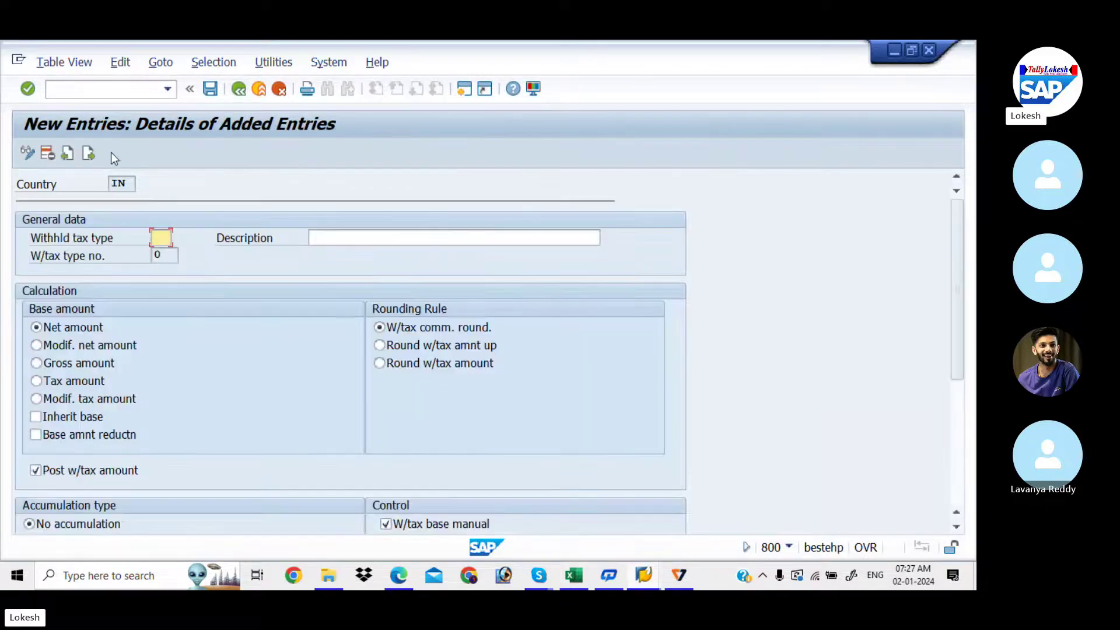
left_click(154, 247)
type("LI")
key("BackSpace")
key("BackSpace")
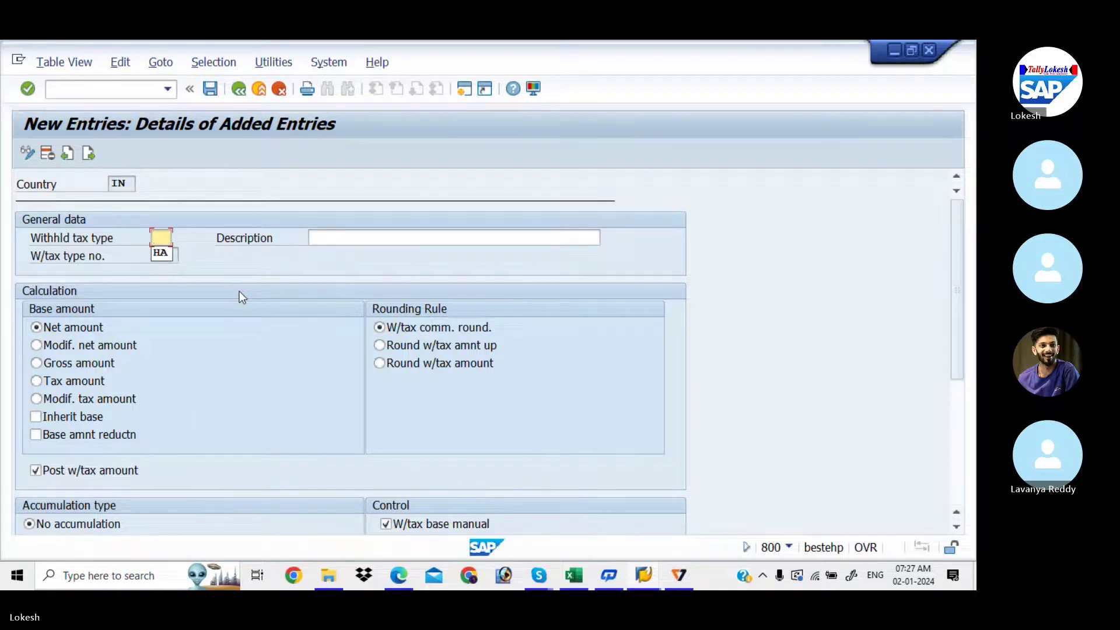
type("AA")
key("Tab")
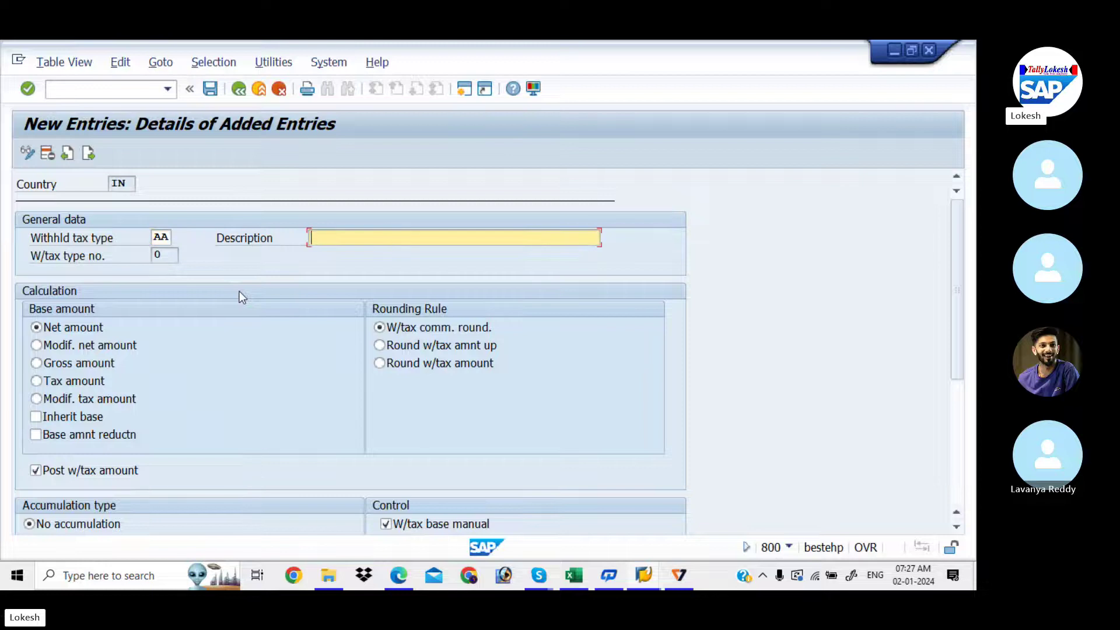
Describe tax type AA as Rent Building Invoice Posting 10% LIT and set its base amount to Gross amount
key("BackSpace")
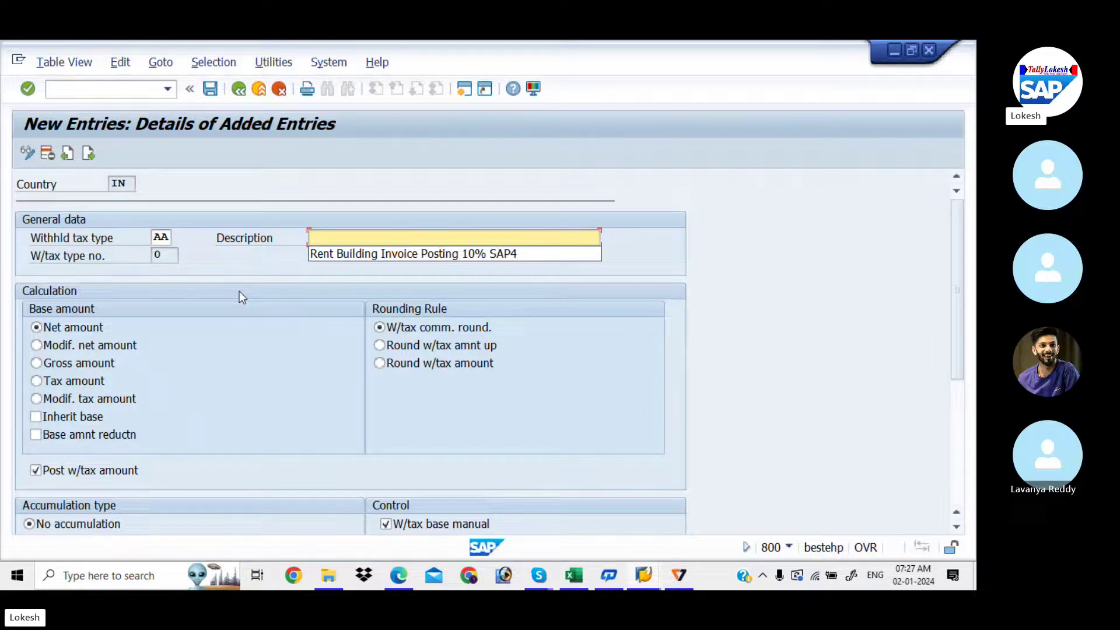
key("Down")
key("Tab")
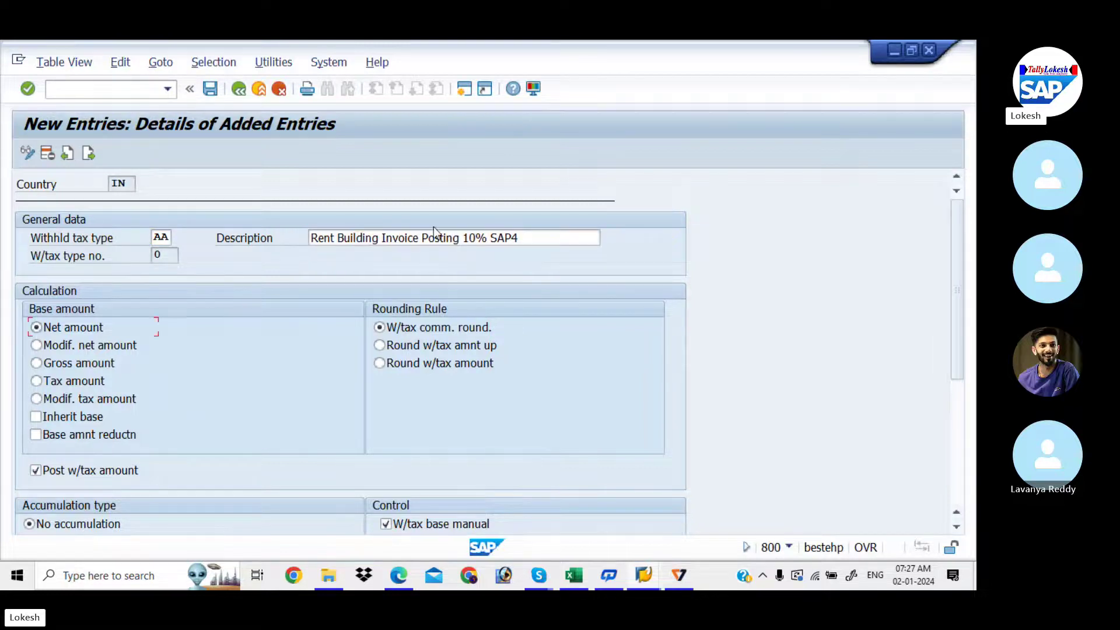
left_click(542, 232)
key("BackSpace")
key("BackSpace")
key("BackSpace")
key("BackSpace")
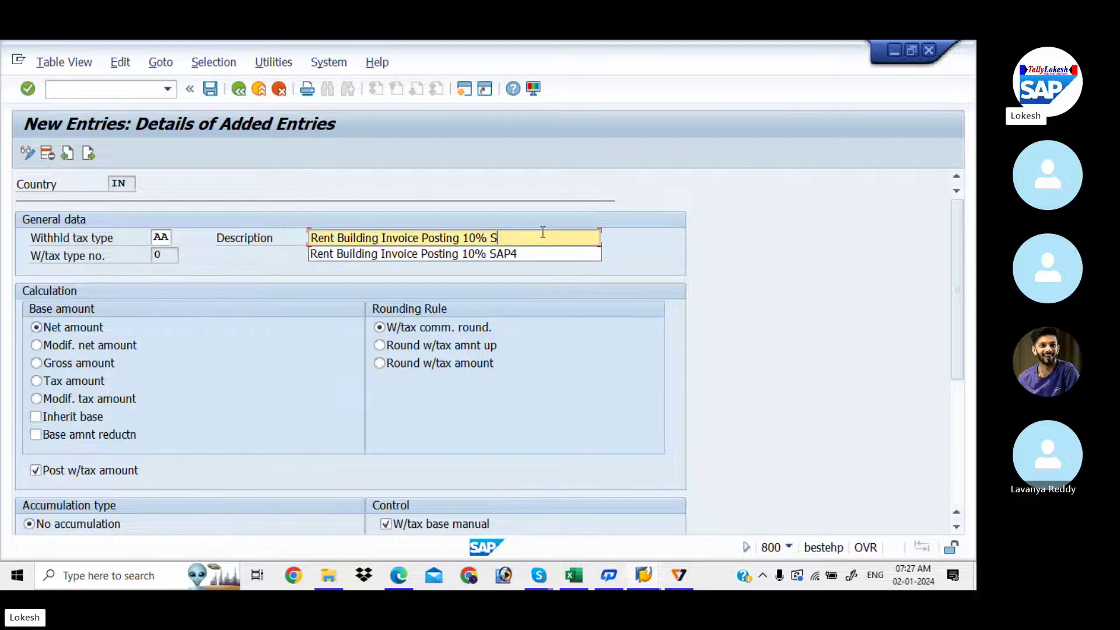
type("LIT")
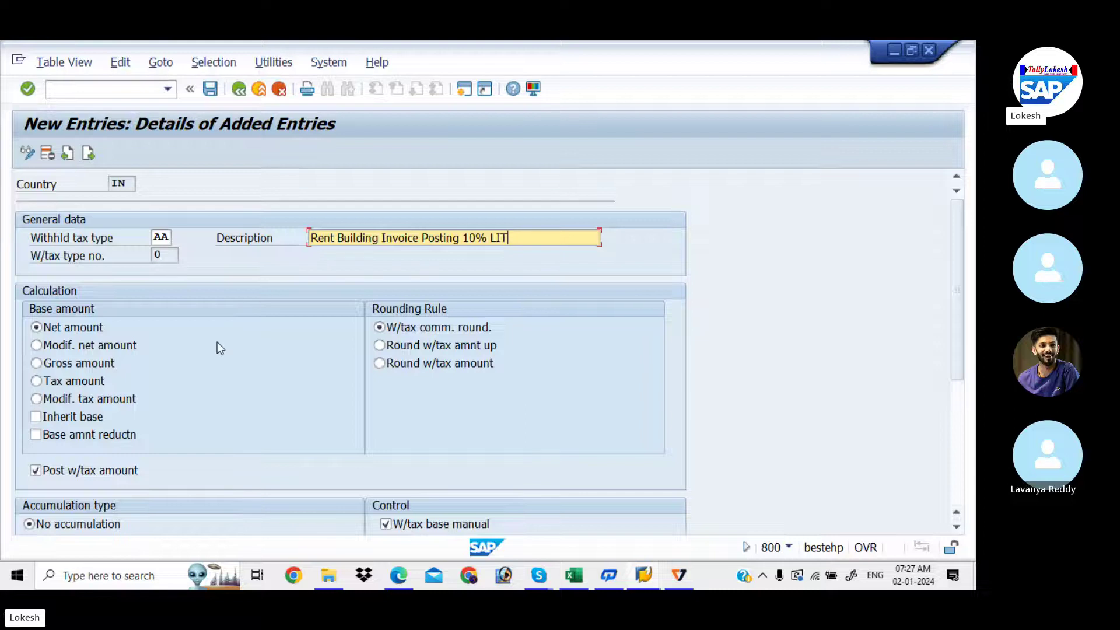
left_click(37, 363)
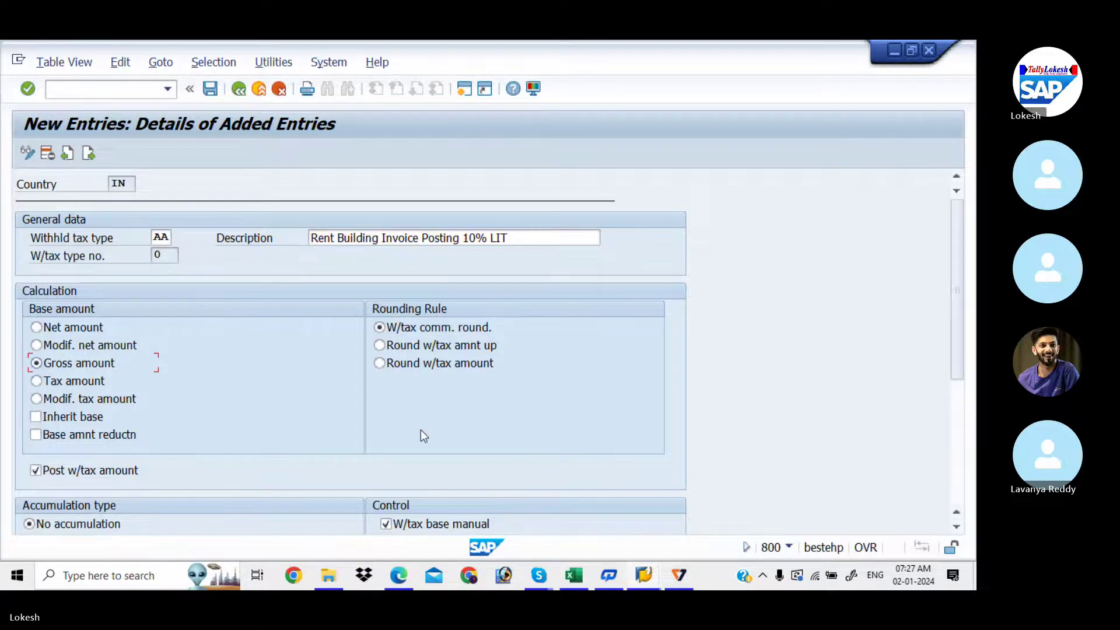
Switch to the withholding tax configuration PDF in Edge and examine the calculation, accumulation and control settings of the invoice posting tax type
key("alt+Tab")
key("alt+Tab")
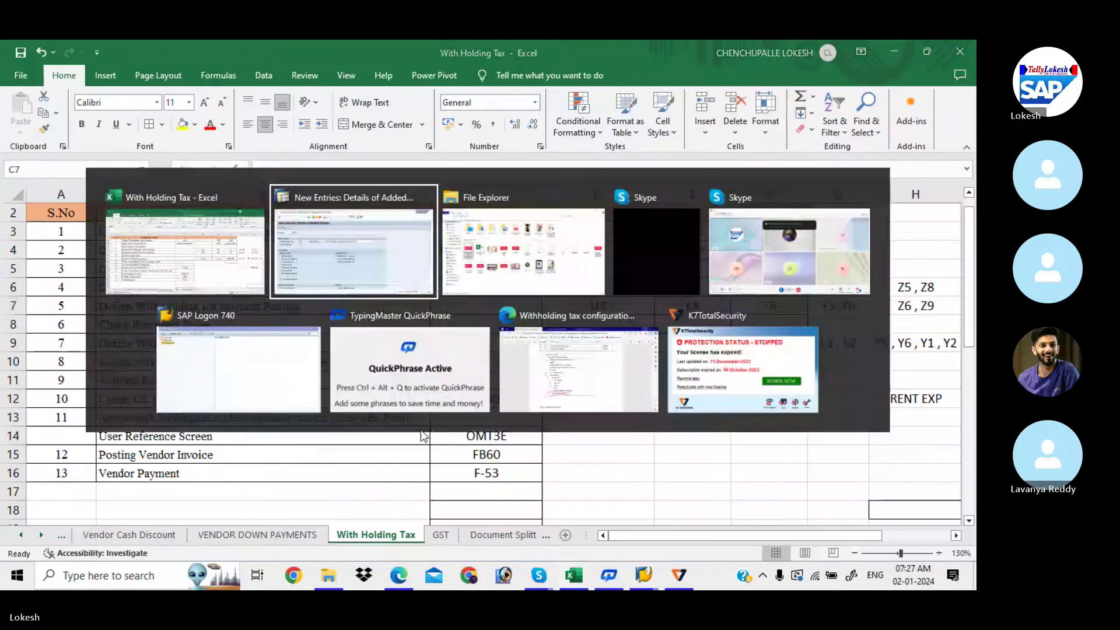
key("alt+Tab")
key("alt+Tab")
key("alt+Tab")
key("alt+Tab")
key("alt+Tab")
key("alt+Tab")
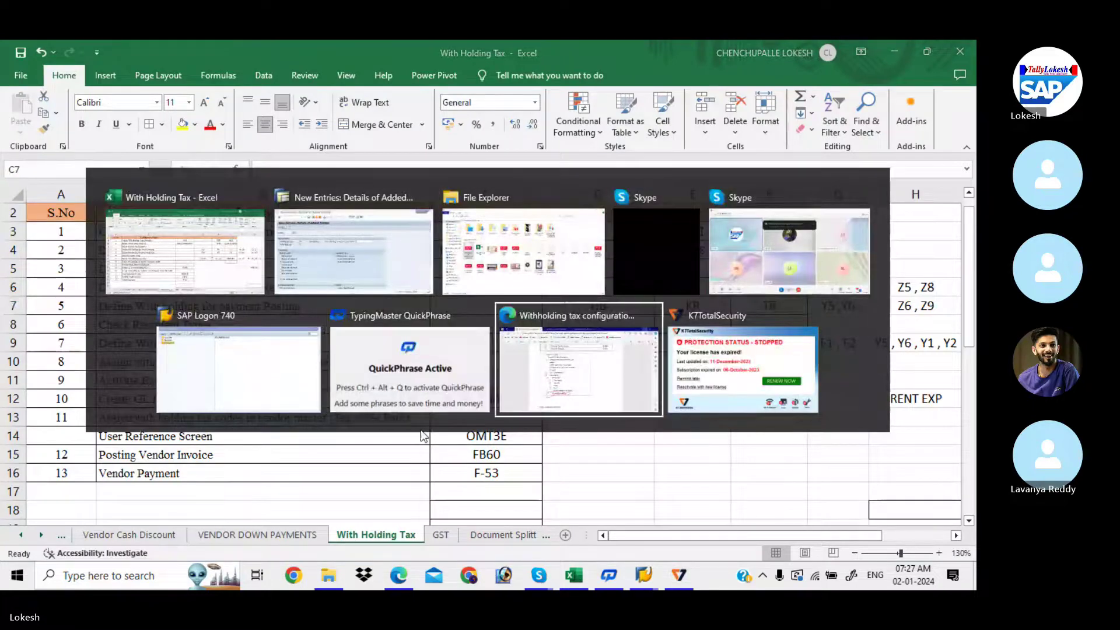
scroll(422, 436, "down", 5)
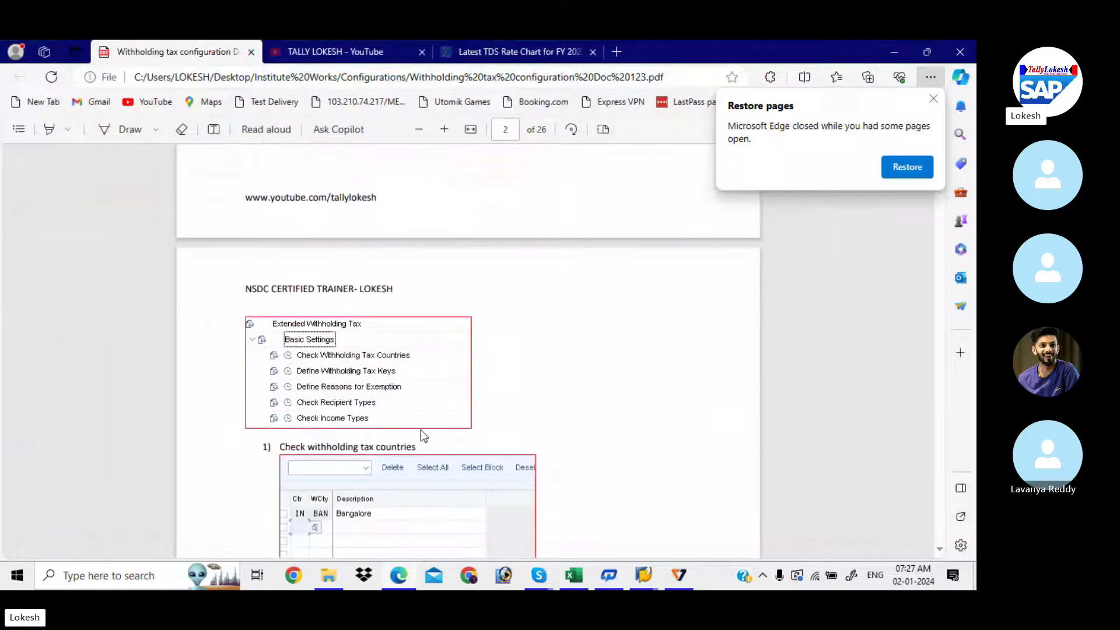
scroll(421, 431, "down", 5)
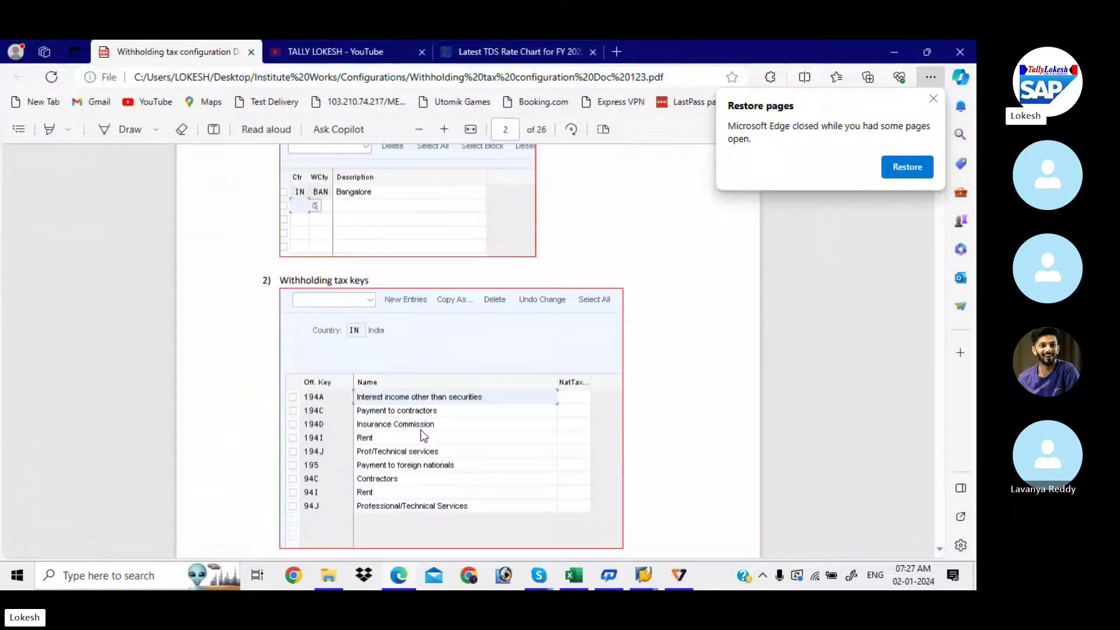
scroll(422, 431, "down", 3)
scroll(422, 430, "down", 6)
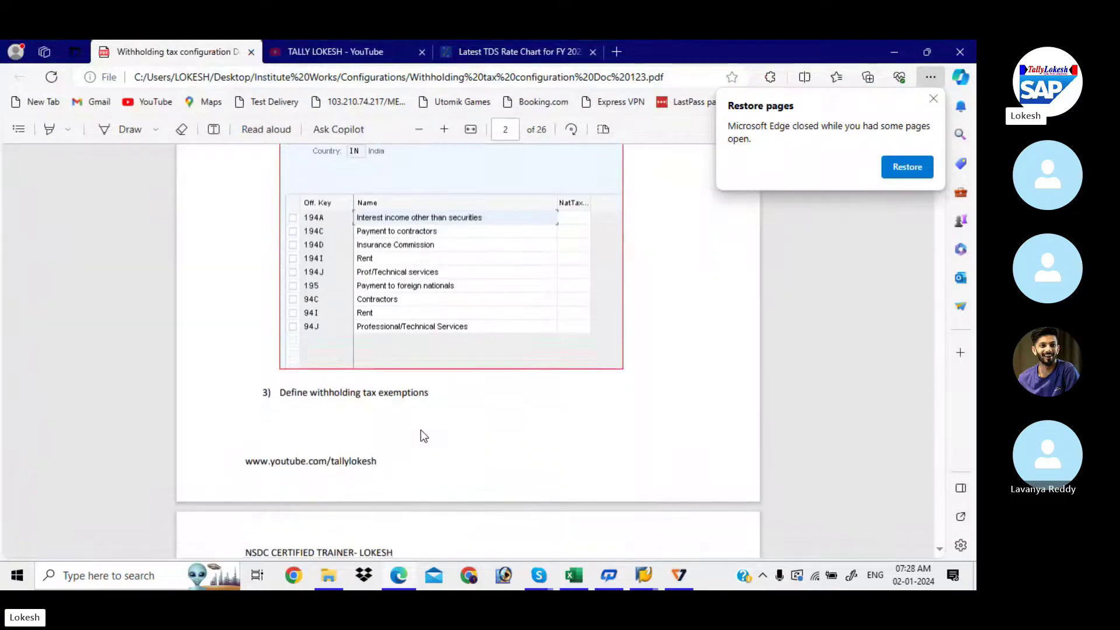
scroll(421, 431, "down", 3)
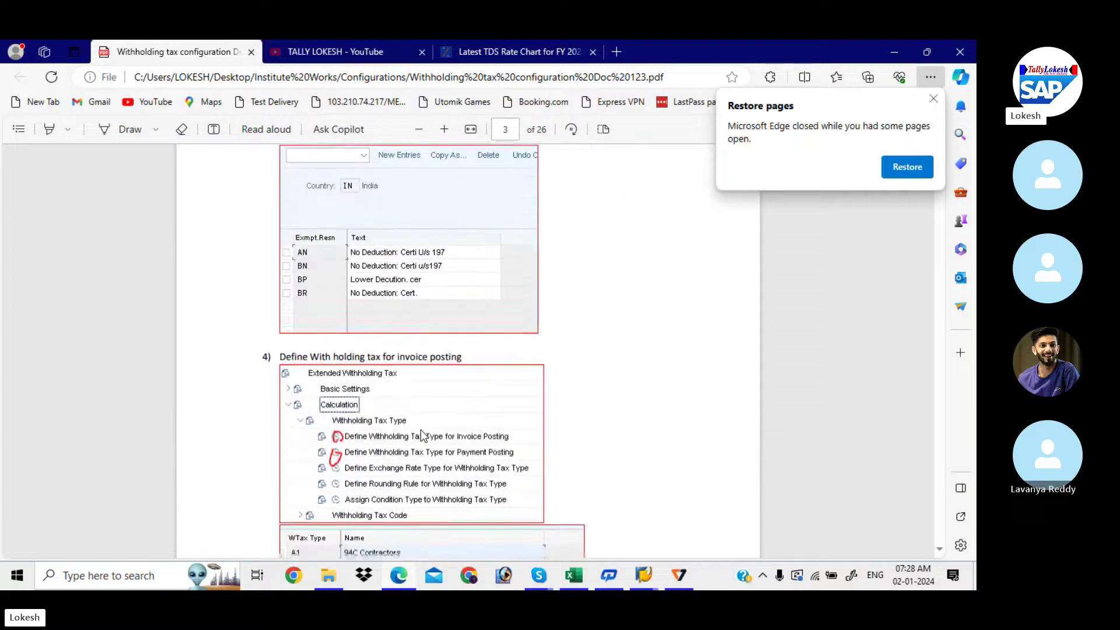
scroll(421, 433, "down", 10)
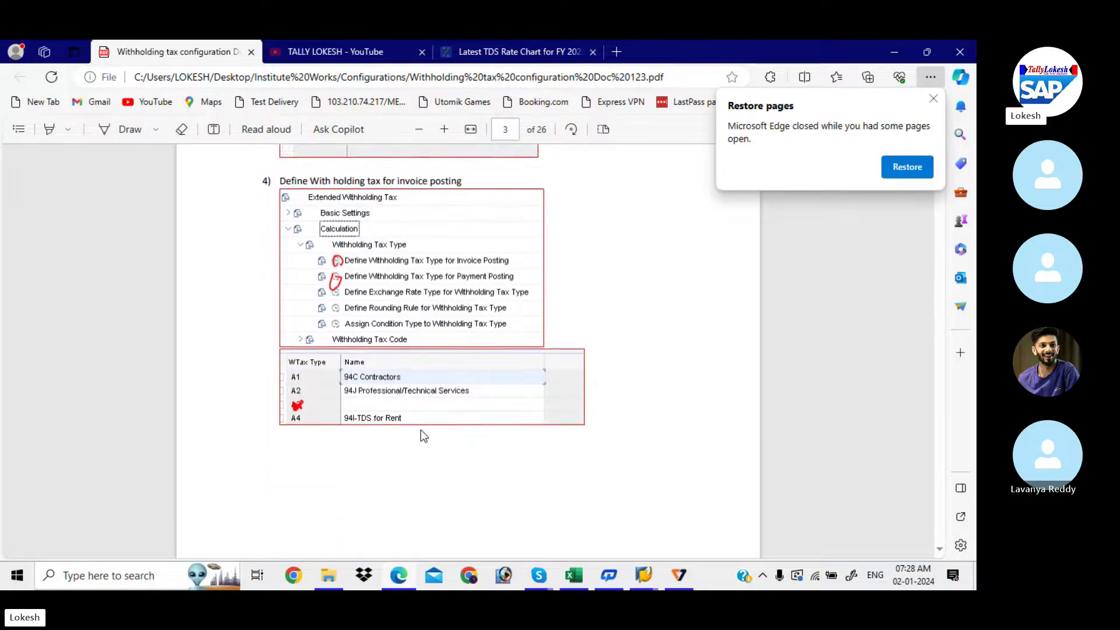
scroll(421, 431, "down", 1)
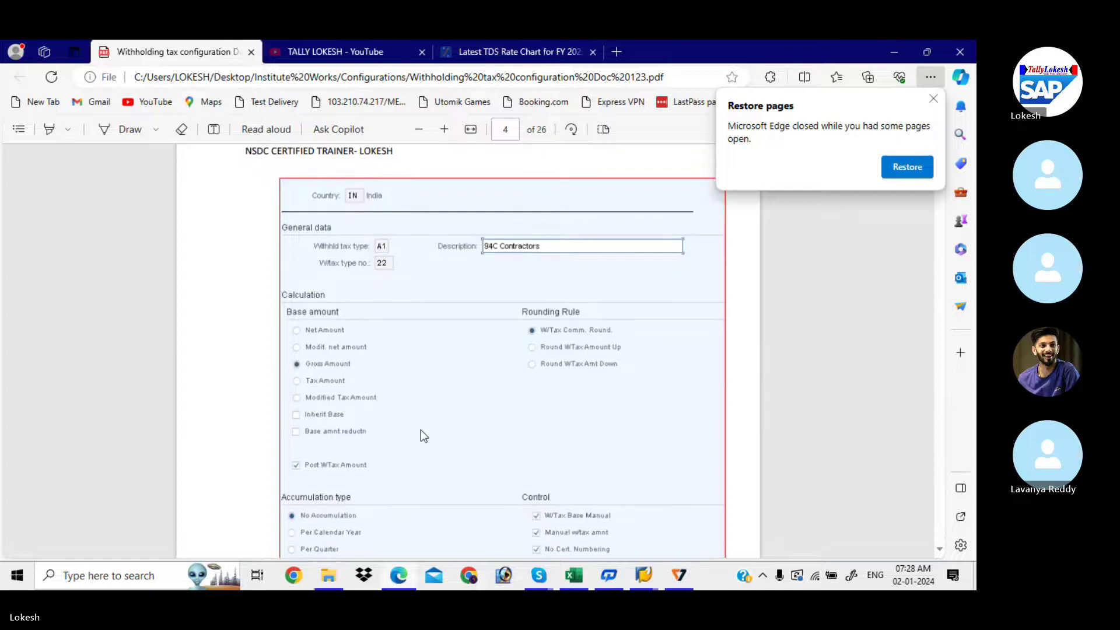
scroll(422, 430, "down", 1)
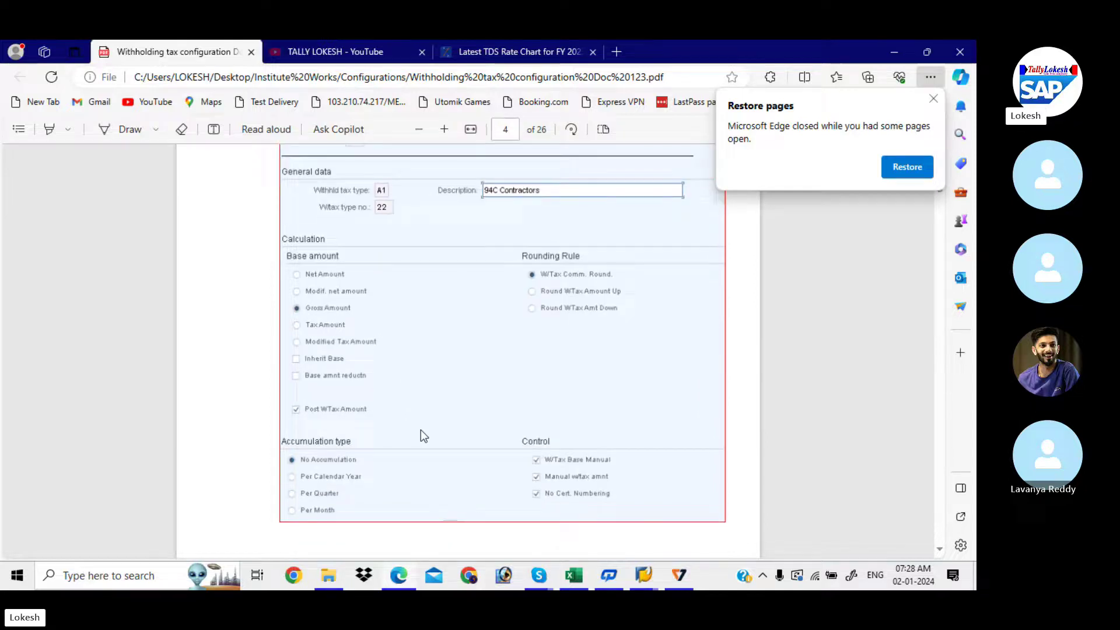
Switch back to SAP, review tax type AA's accumulation, control and region settings, and save it under the WITH HOLDING CONFIGURATION FOR LIT request
key("alt+Tab")
key("Tab")
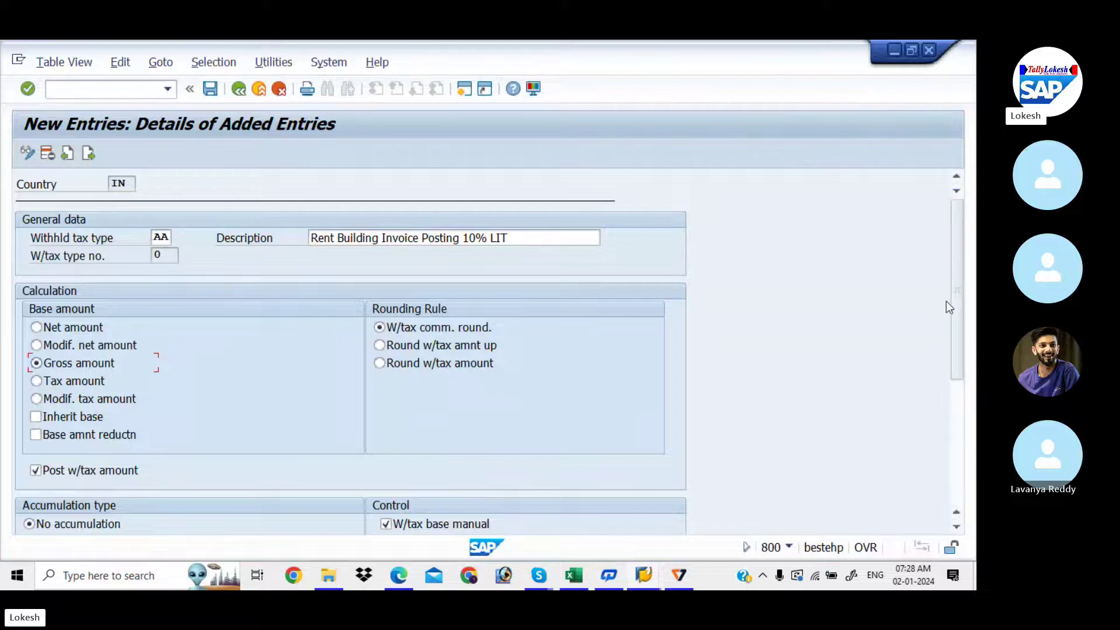
left_click_drag(957, 310, 968, 426)
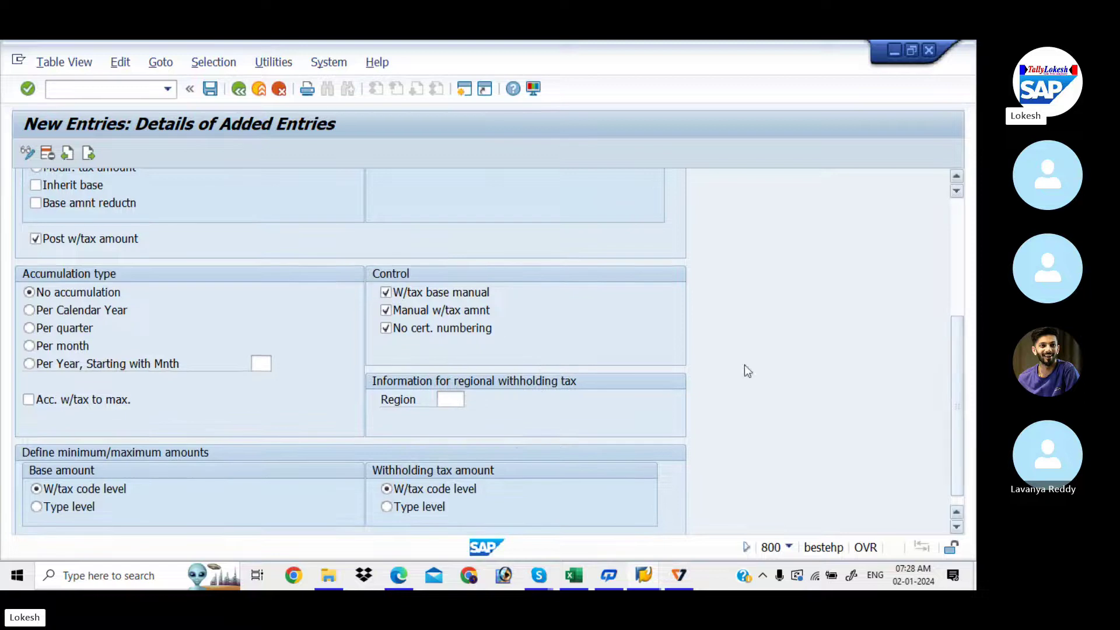
left_click(451, 401)
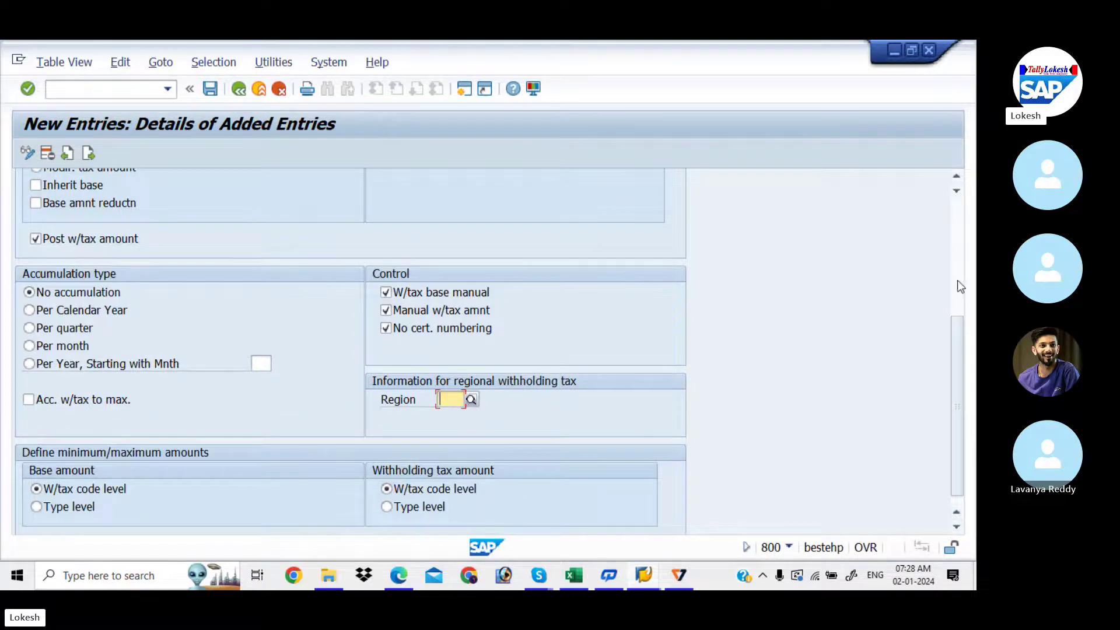
left_click_drag(957, 340, 949, 183)
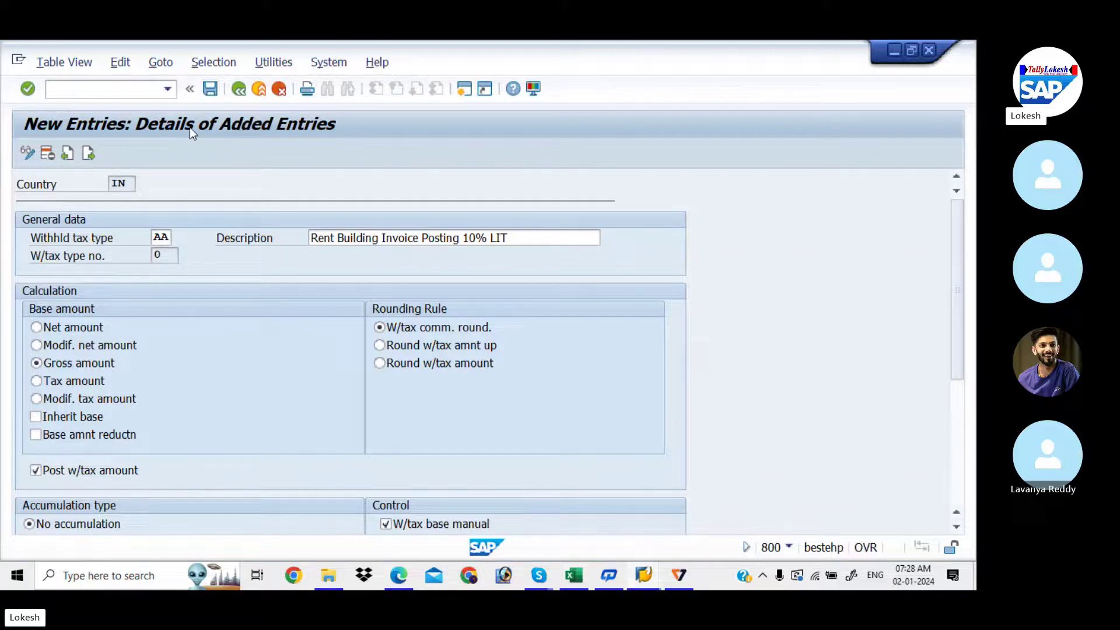
left_click(211, 89)
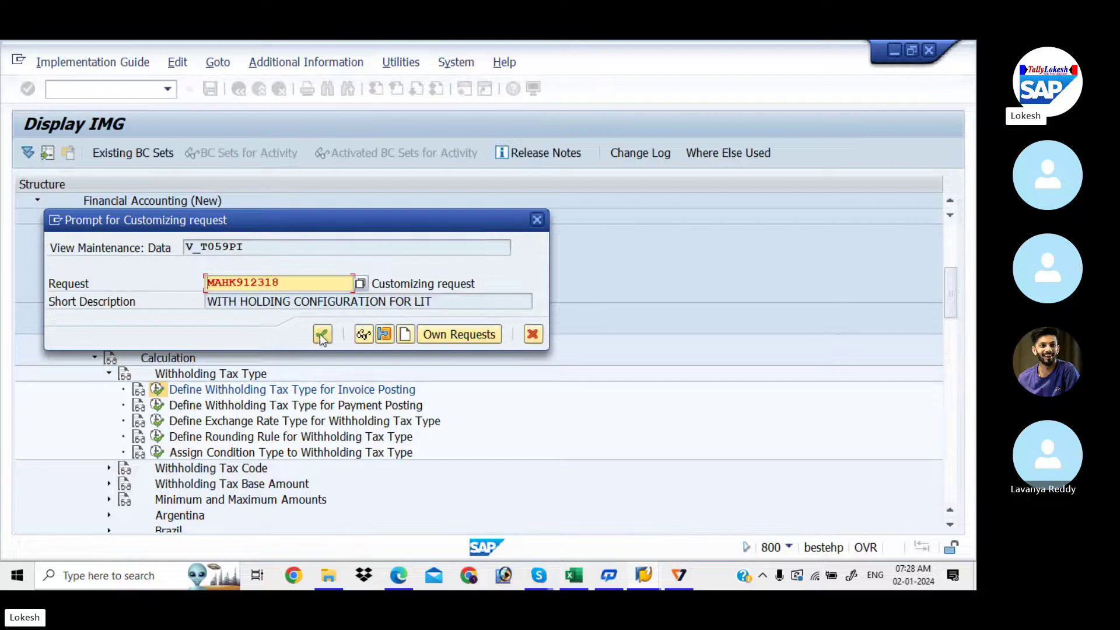
left_click(323, 334)
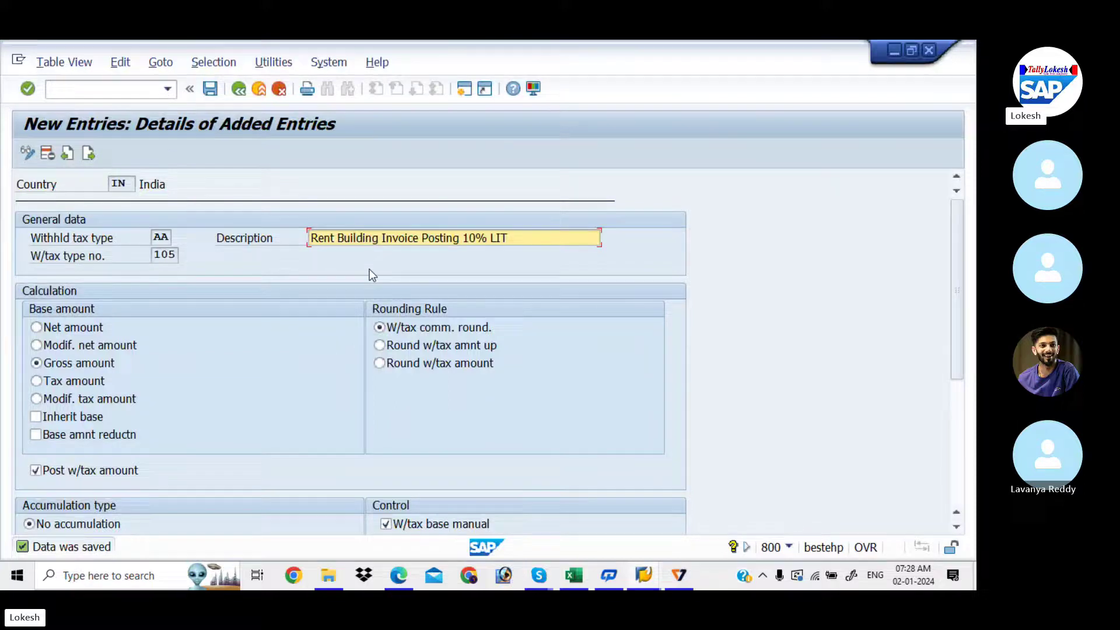
Leave the saved AA entry and record AA for Define With holding for Invoice Posting in cell C6 of the With Holding Tax workbook in Excel
key("alt+Tab")
key("Tab")
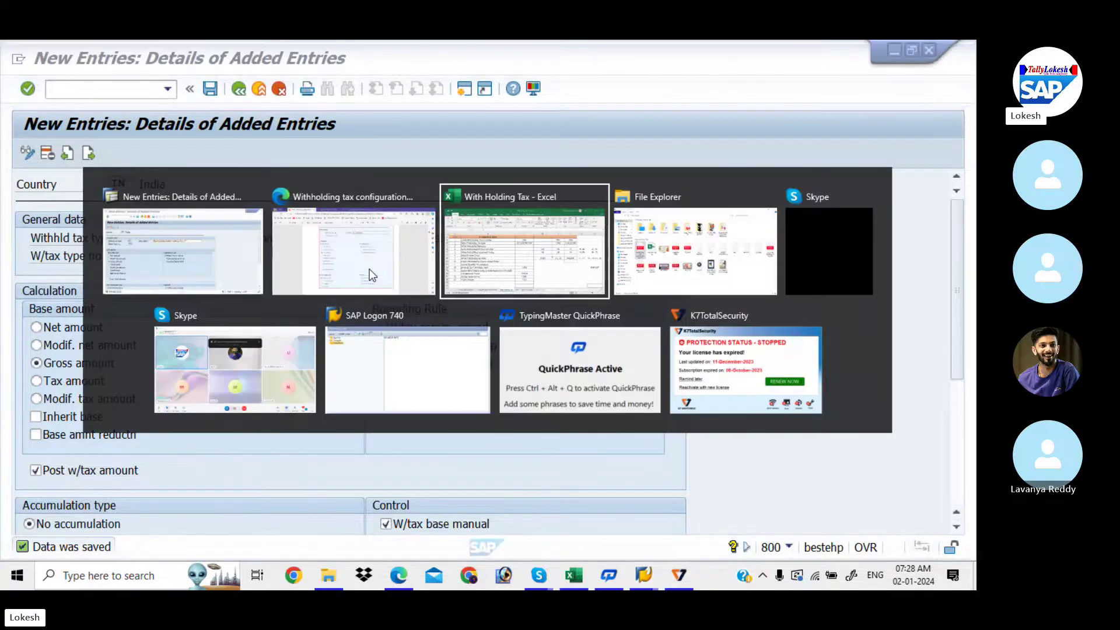
left_click(494, 251)
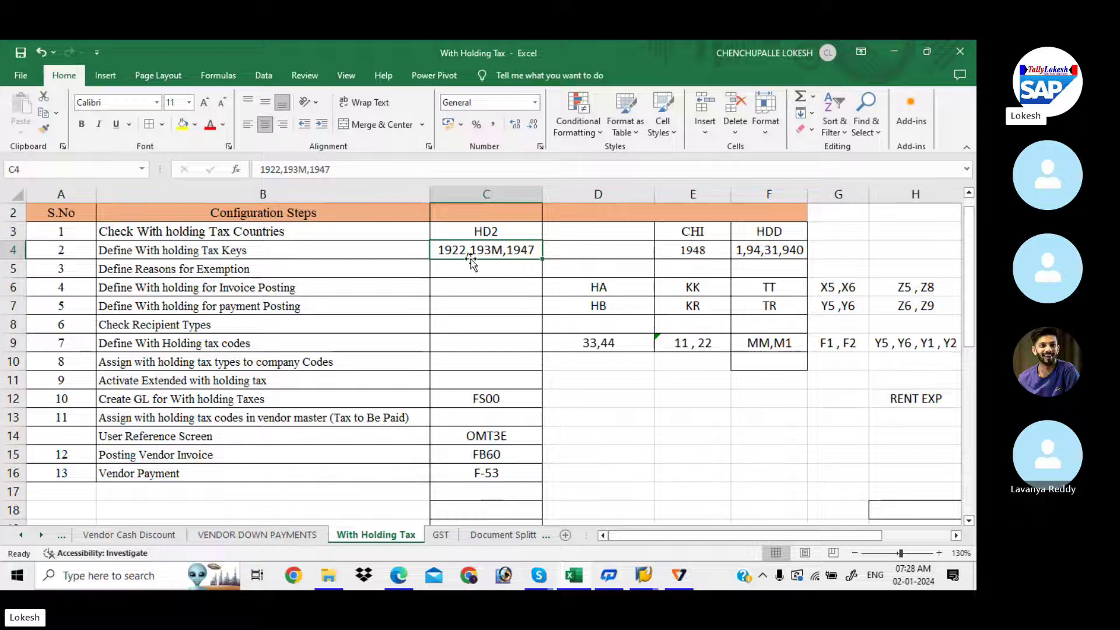
key("alt+Tab")
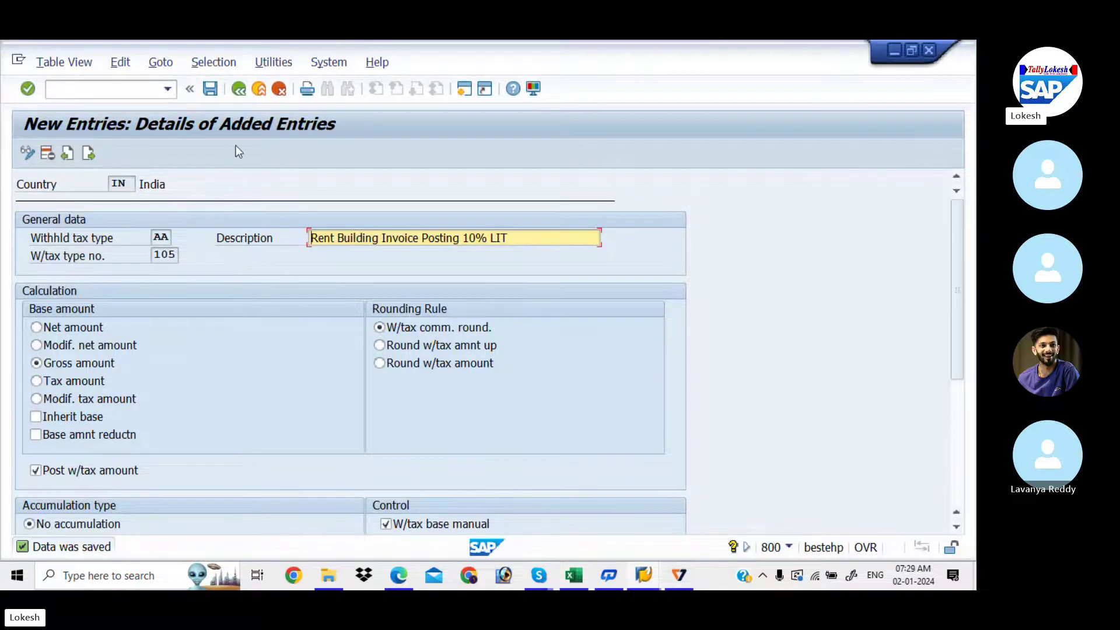
left_click(239, 89)
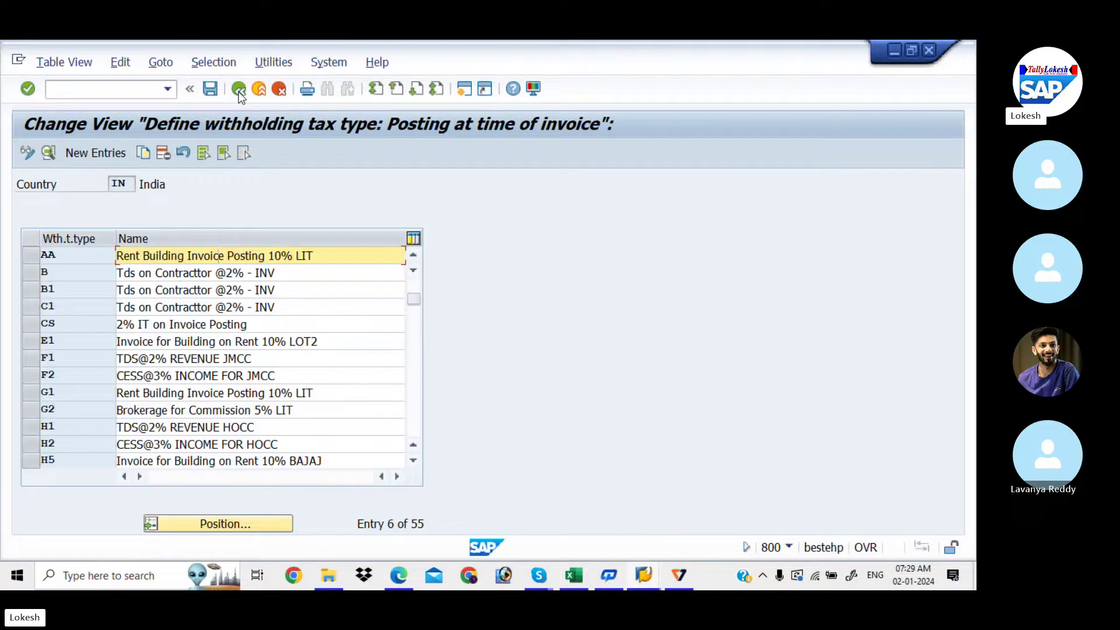
key("alt+Tab")
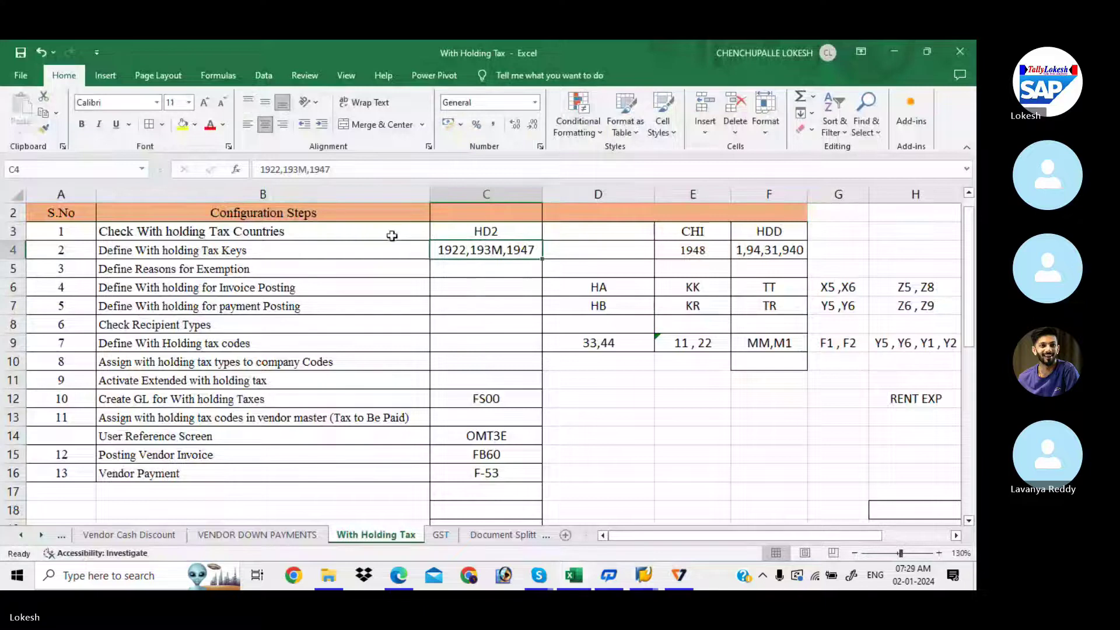
left_click(478, 287)
type("AA")
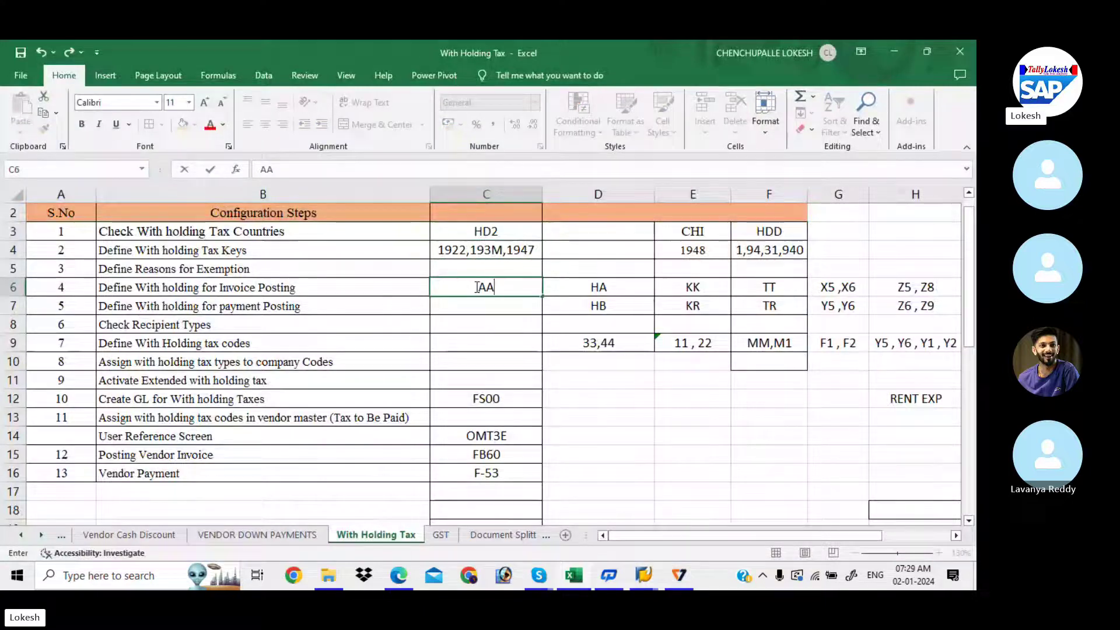
key("Return")
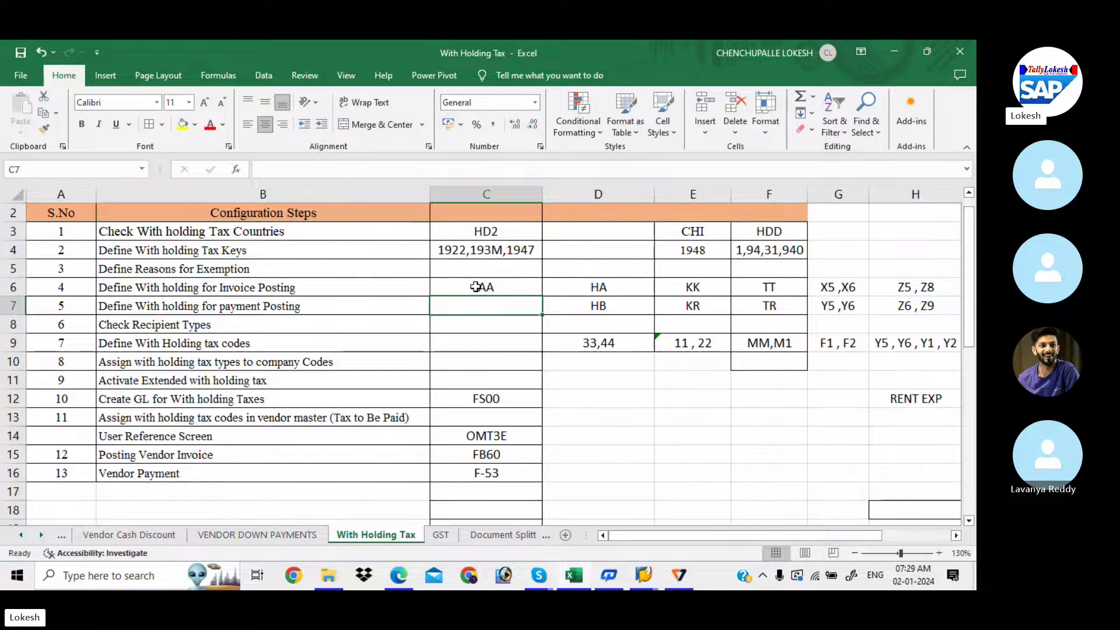
Switch back to SAP, open Define Withholding Tax Type for Payment Posting for country IN, and start a new entry with type code BB
key("alt+Tab")
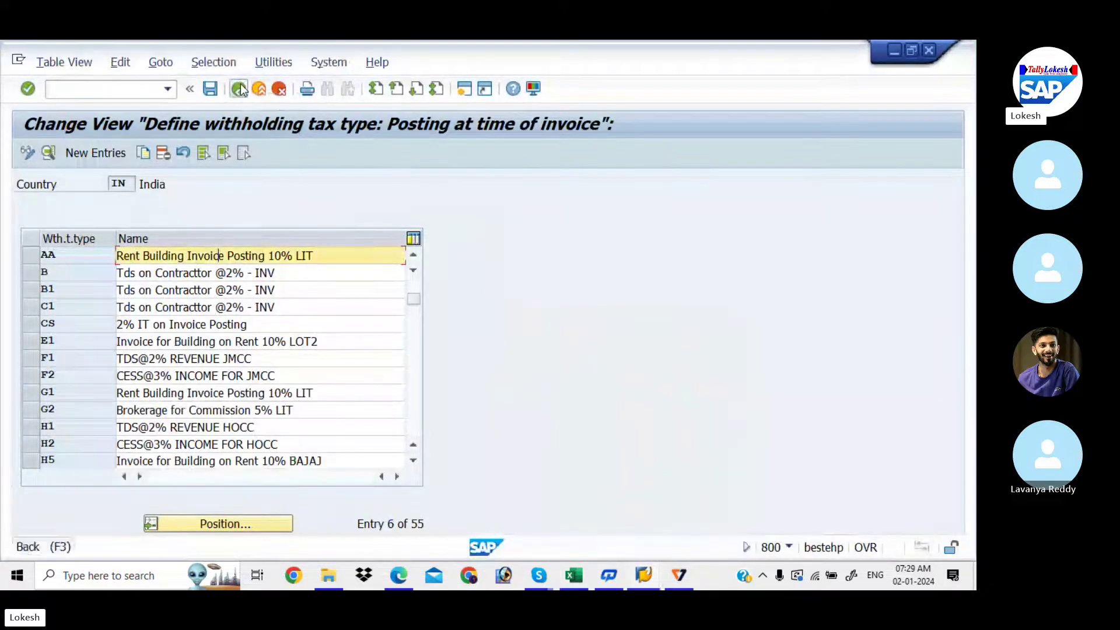
left_click(239, 89)
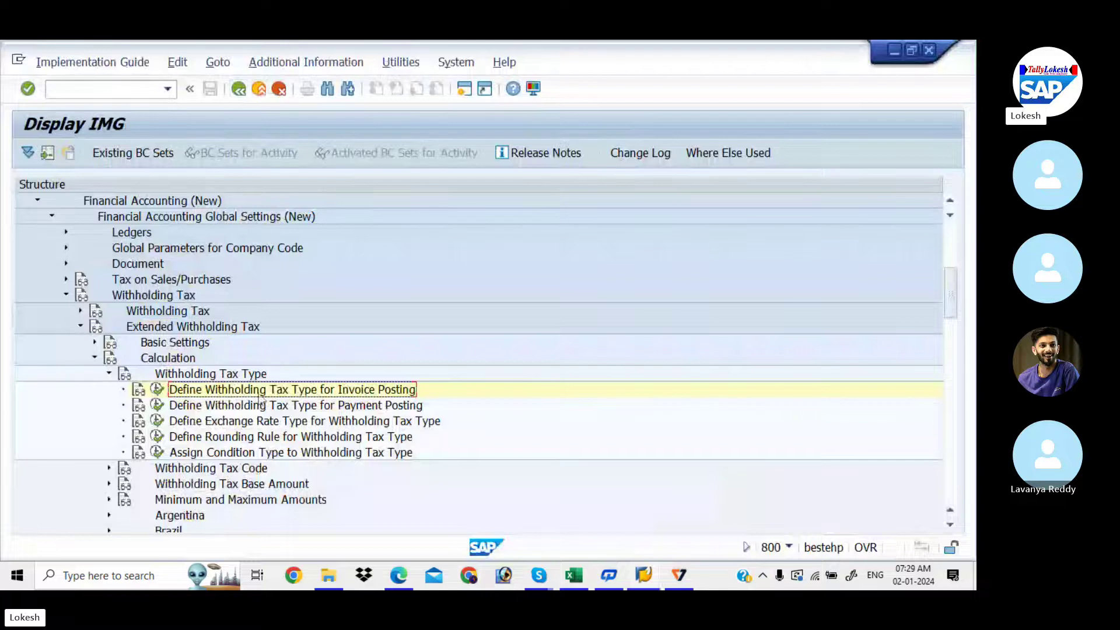
left_click(157, 405)
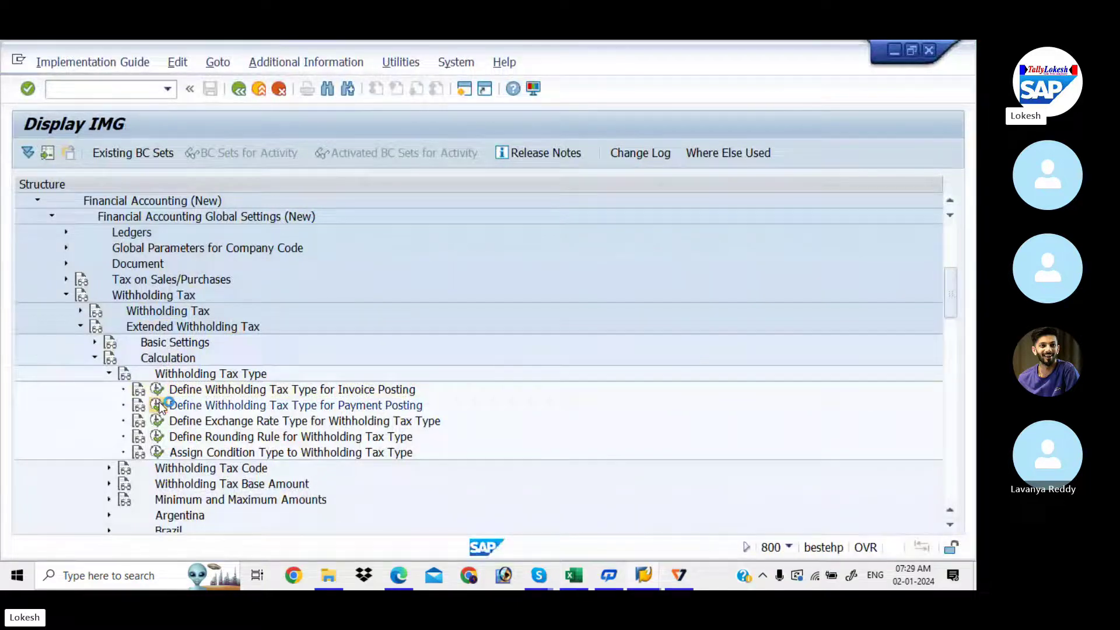
key("Return")
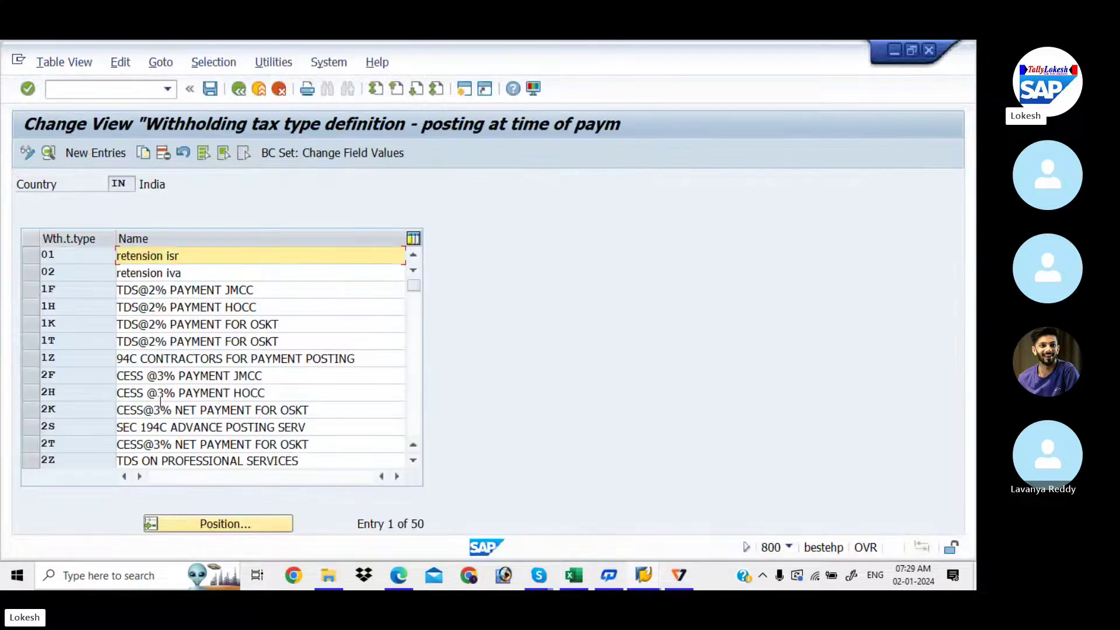
left_click(113, 155)
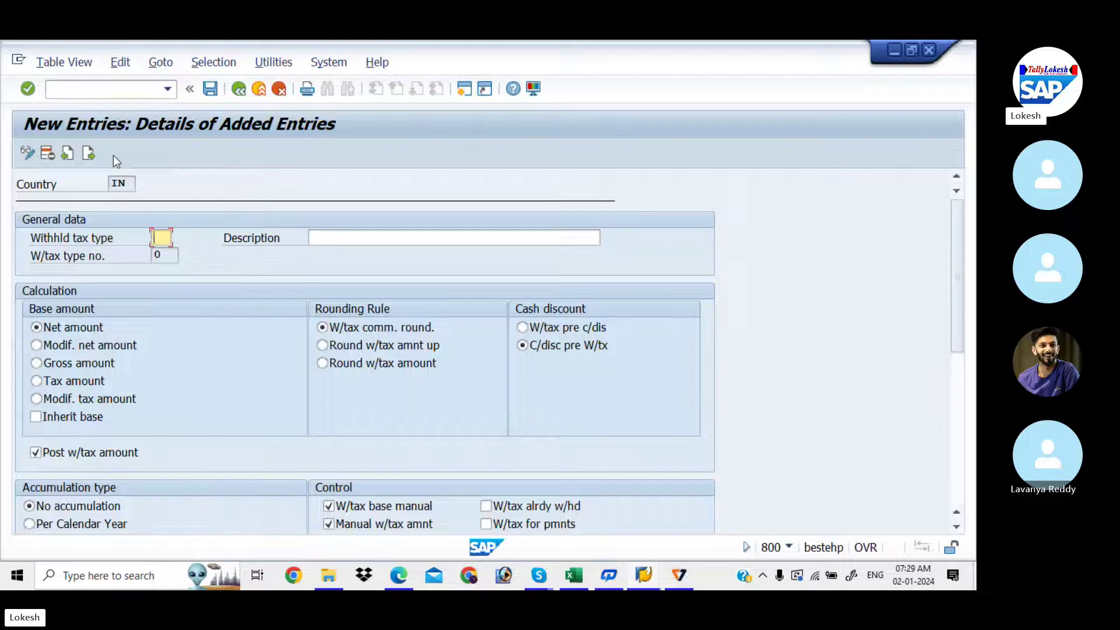
type("BB")
key("Tab")
Describe the payment posting tax type BB as Tds on Rent for Building Payment 10% LIT
key("BackSpace")
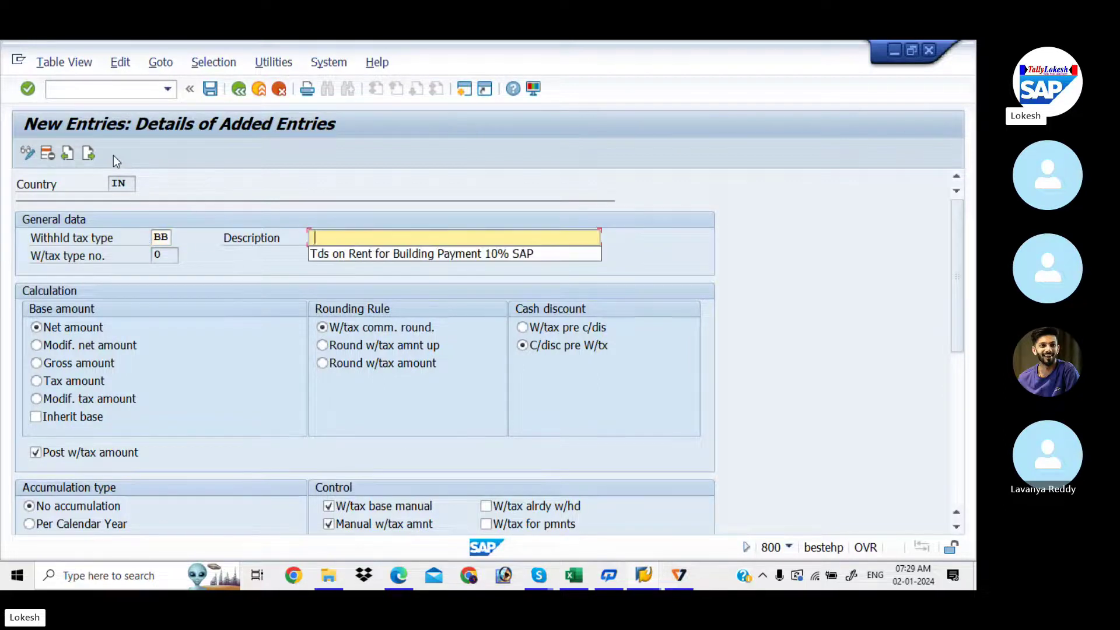
key("Down")
key("Tab")
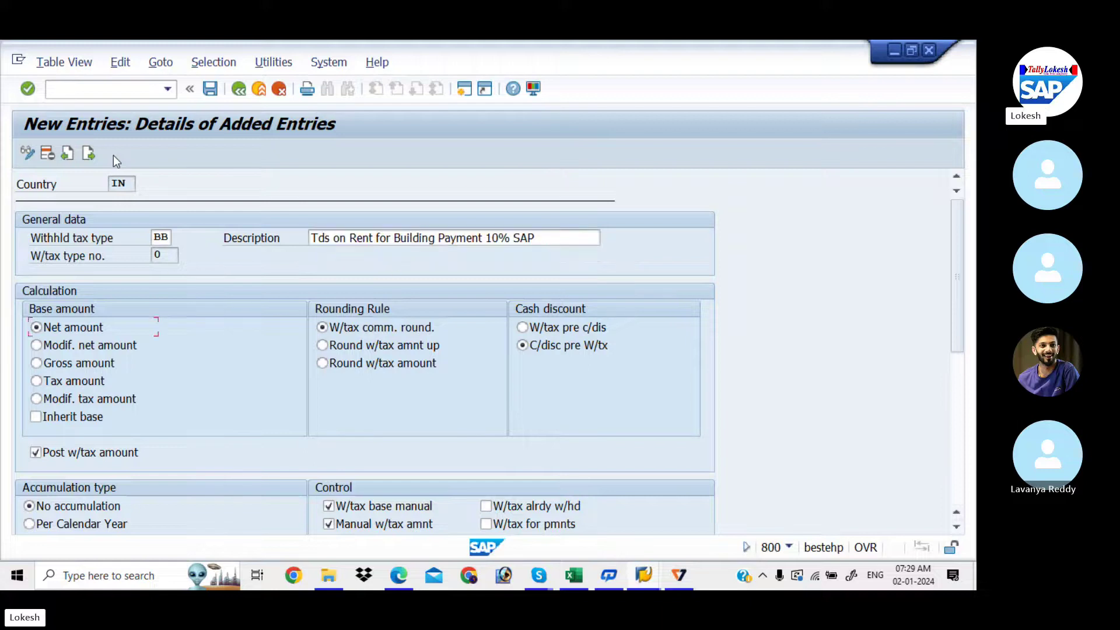
key("Down")
key("Down")
key("Down")
left_click(541, 239)
key("BackSpace")
key("BackSpace")
key("BackSpace")
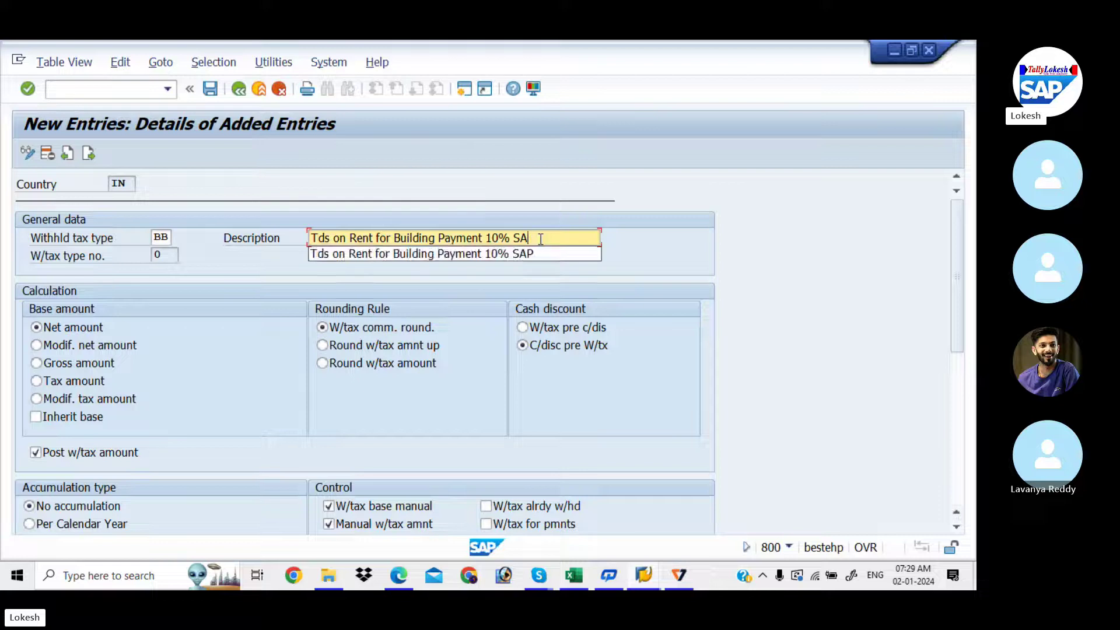
type("LIT")
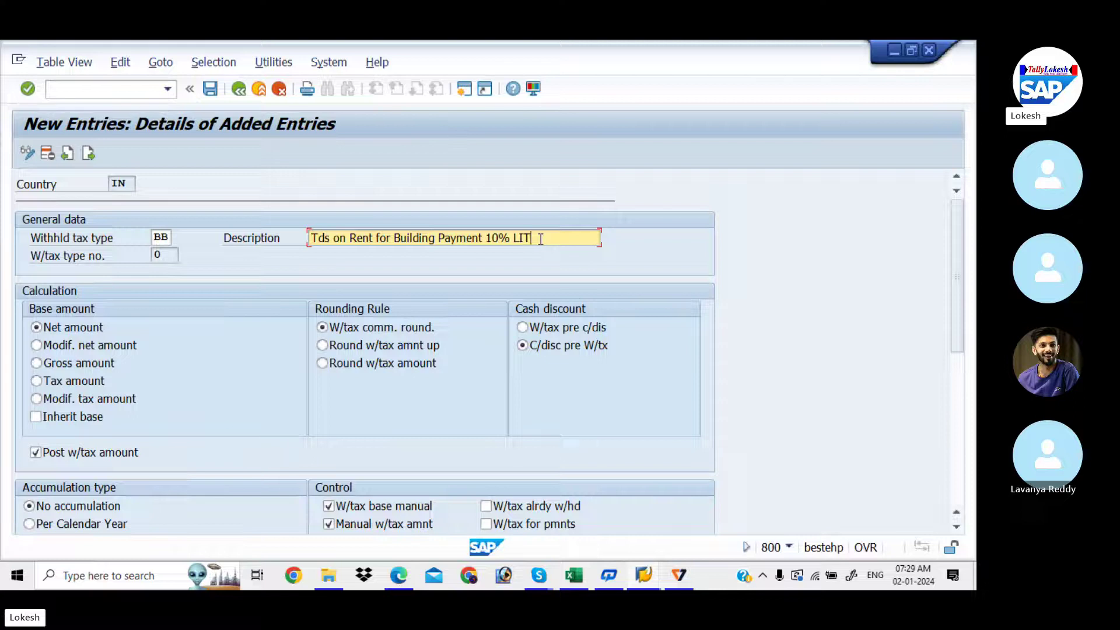
Set tax type BB's base amount to Gross amount and save it under the WITH HOLDING CONFIGURATION FOR LIT request
left_click(43, 366)
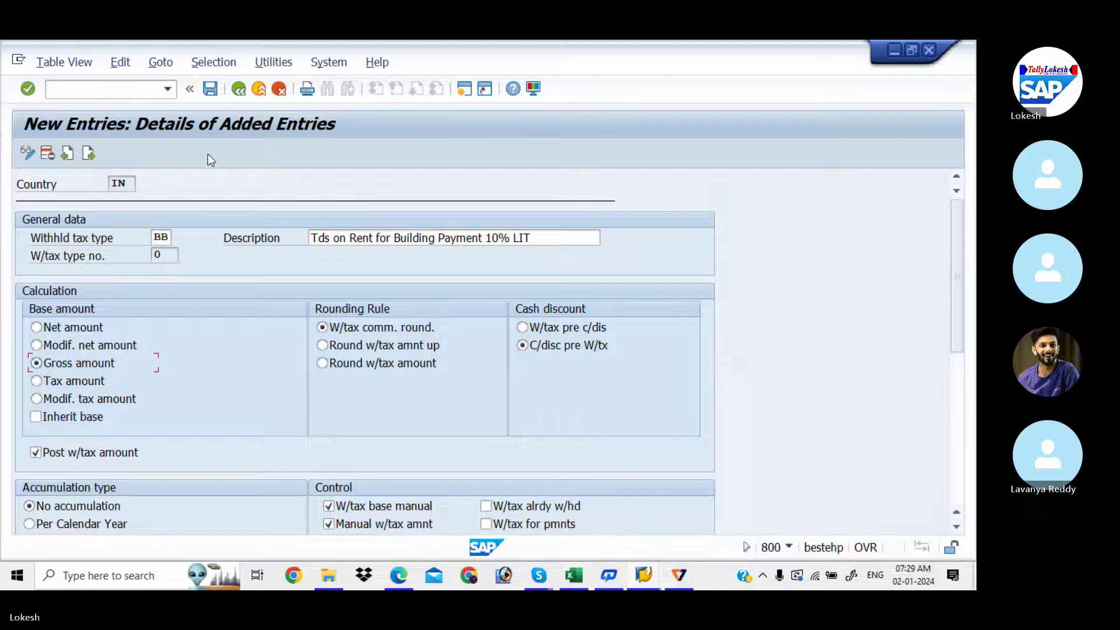
left_click(209, 96)
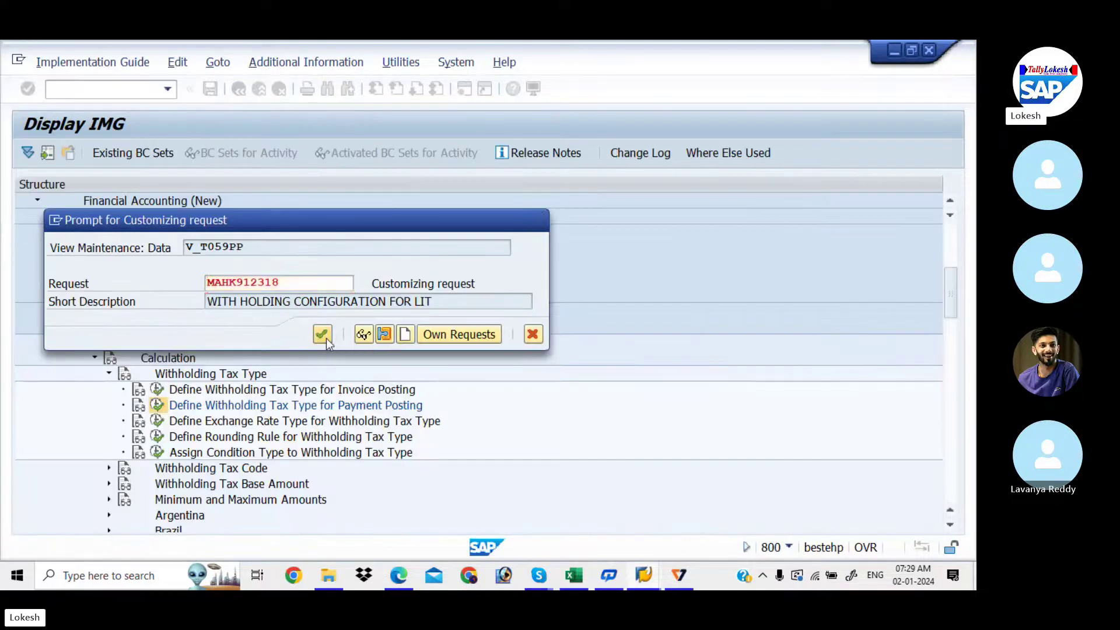
left_click(325, 337)
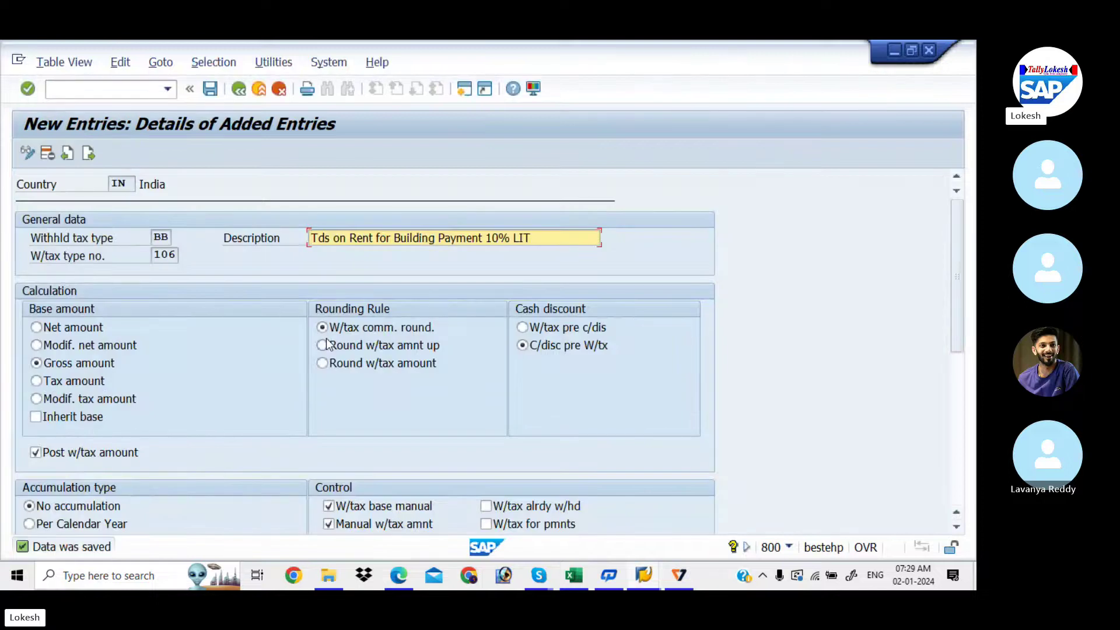
Switch to the Excel workbook and record BB for Define With holding for payment Posting in cell C7
key("alt+Tab")
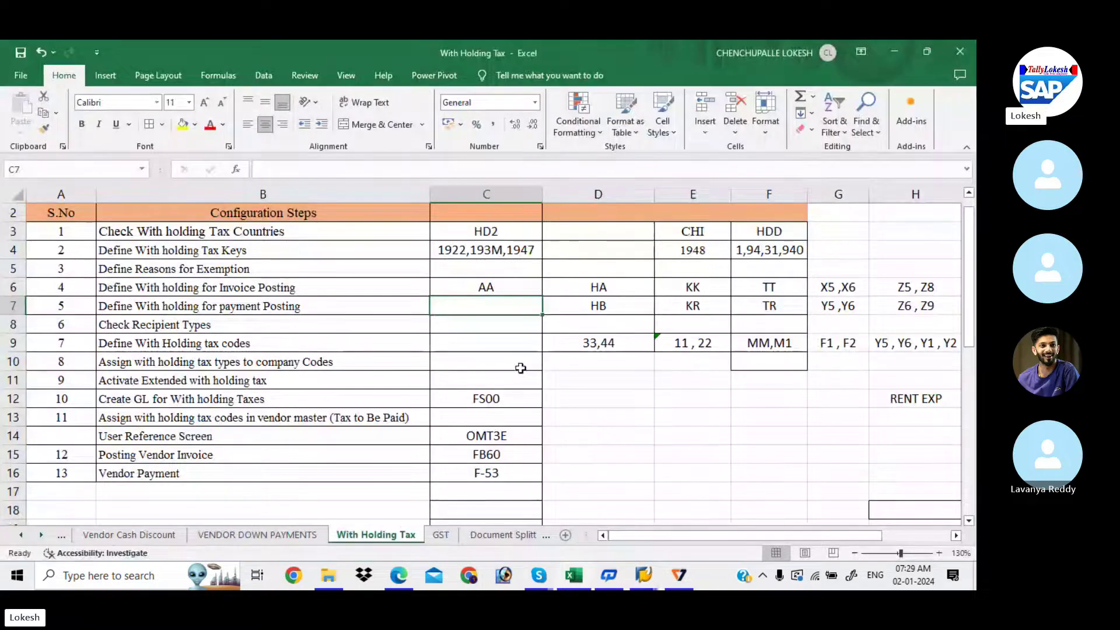
type("BB")
key("Return")
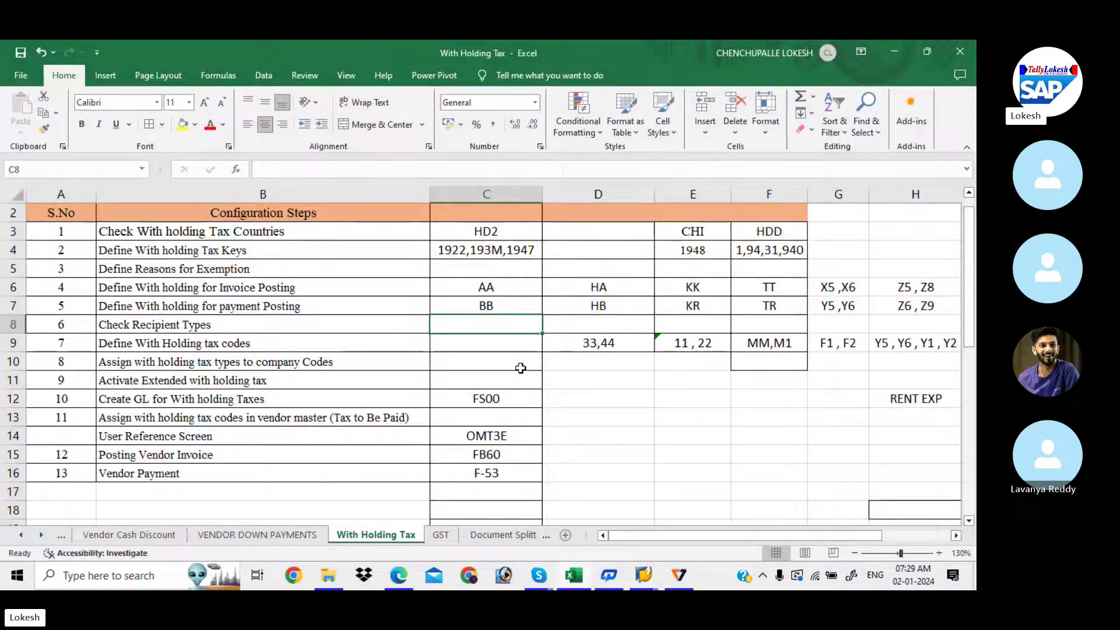
Switch back to SAP, leave the payment posting types, and open Check Recipient Types under Extended Withholding Tax's Basic Settings for country IN
key("alt+Tab")
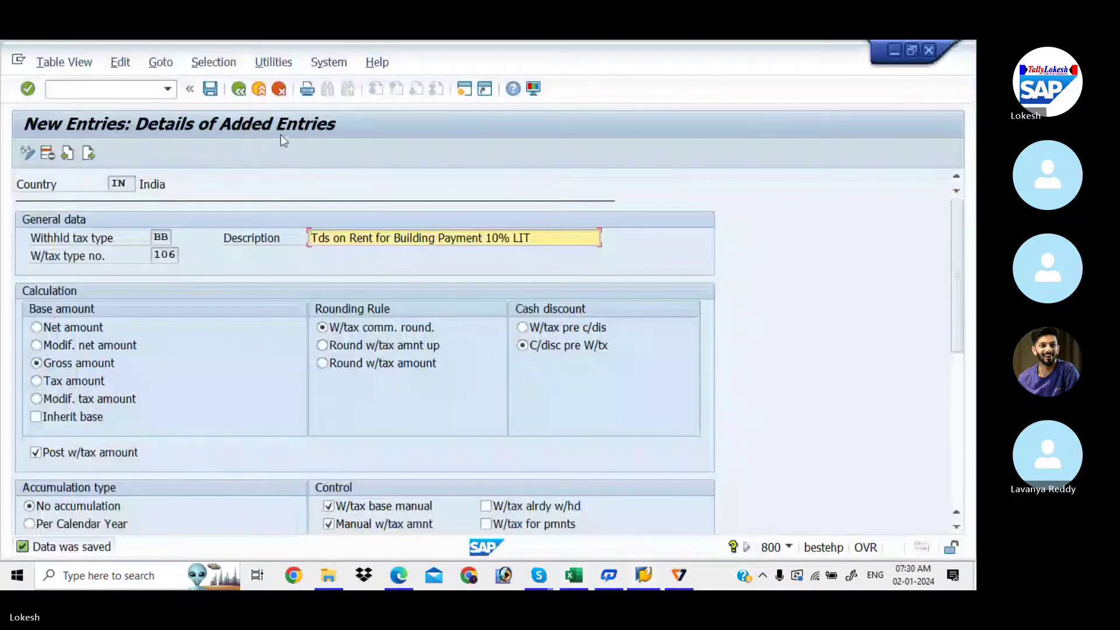
left_click(246, 85)
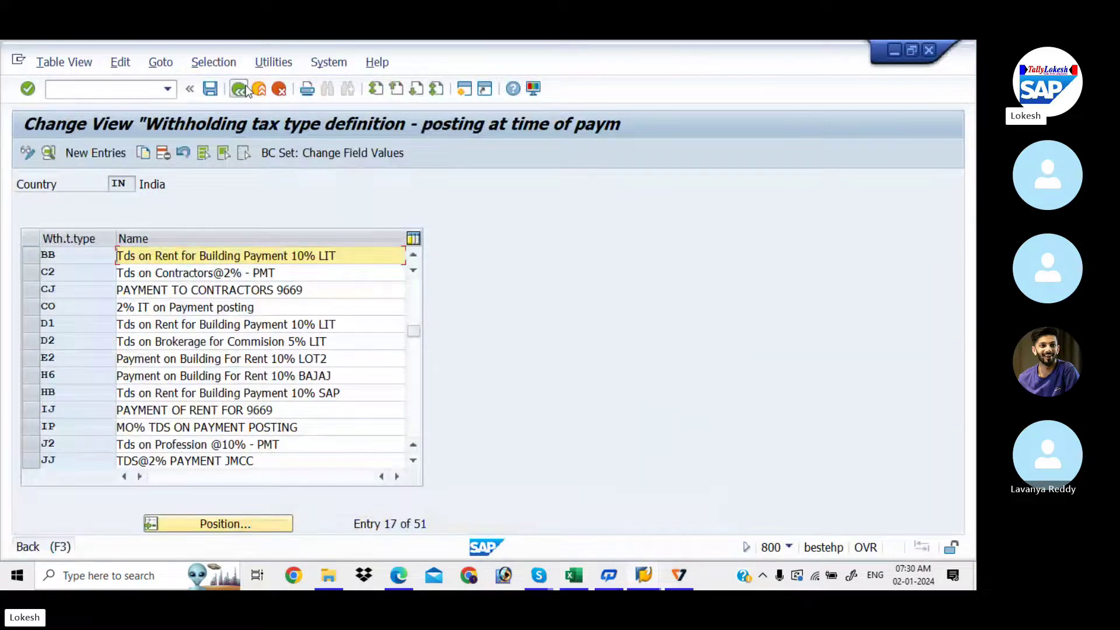
left_click(246, 88)
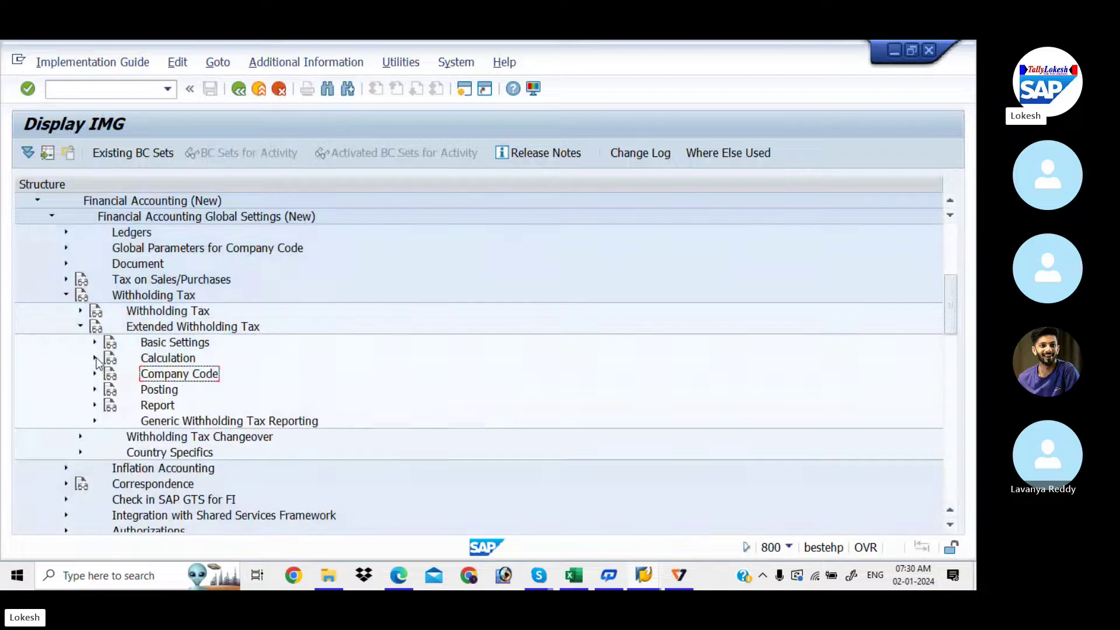
left_click(94, 358)
left_click(94, 342)
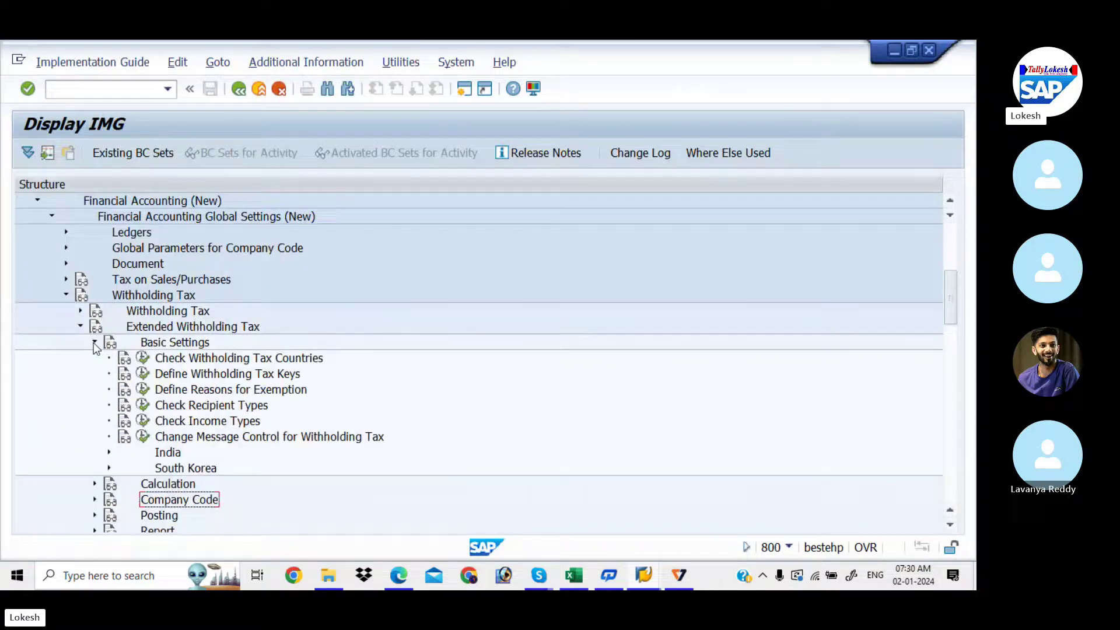
left_click(143, 405)
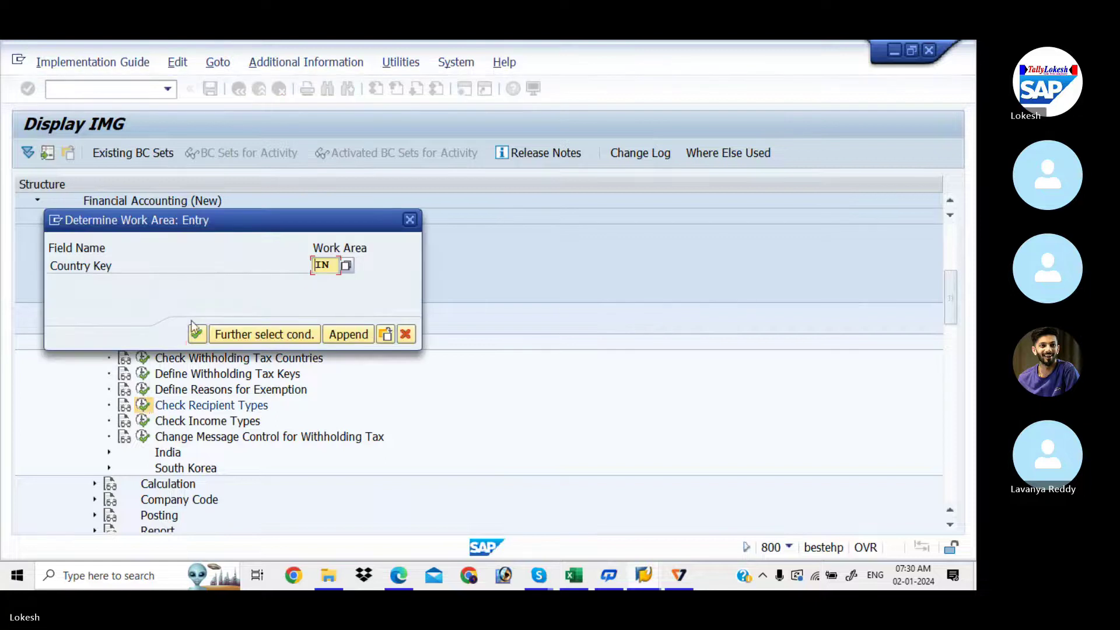
left_click(198, 335)
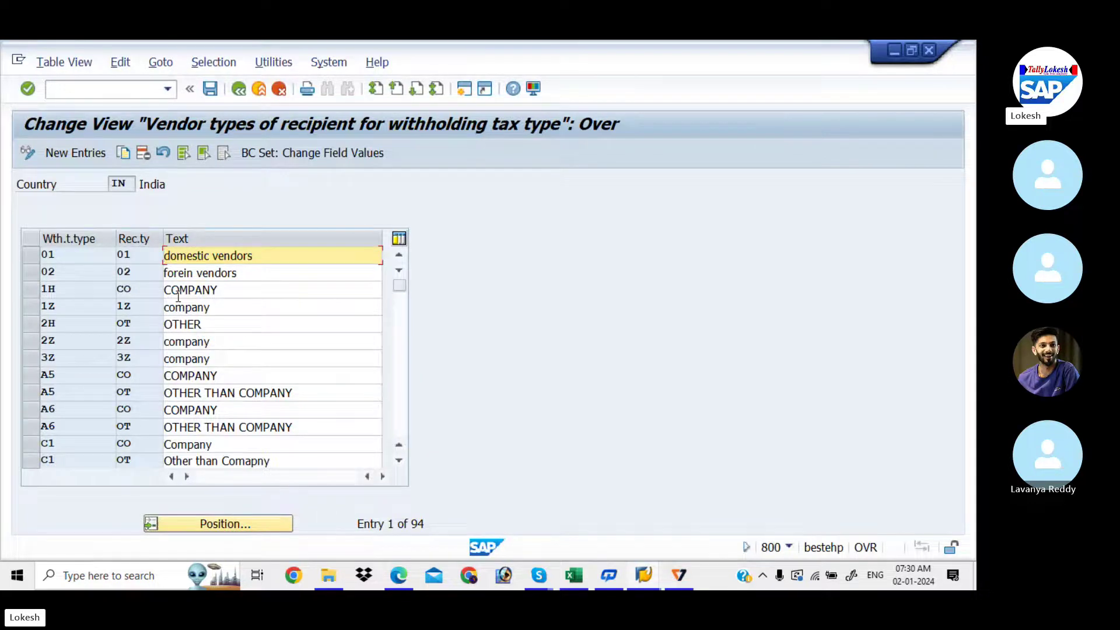
Copy the recipient type entries 1H/CO, A5/CO, A5/OT and A6/OT as templates for new entries
left_click(30, 288)
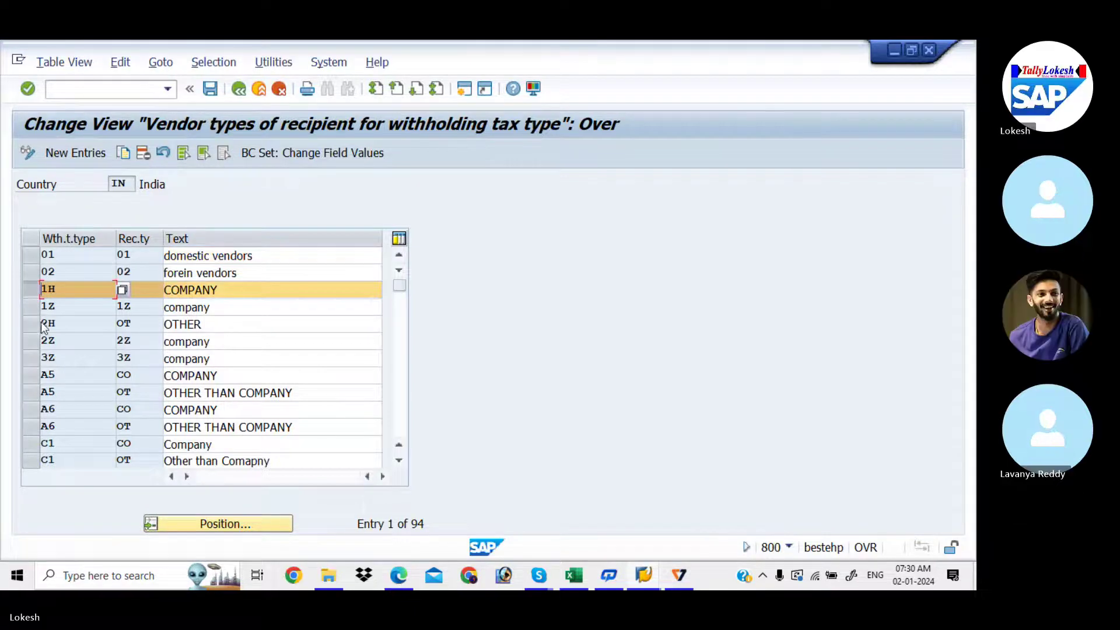
left_click(34, 391)
left_click(27, 371)
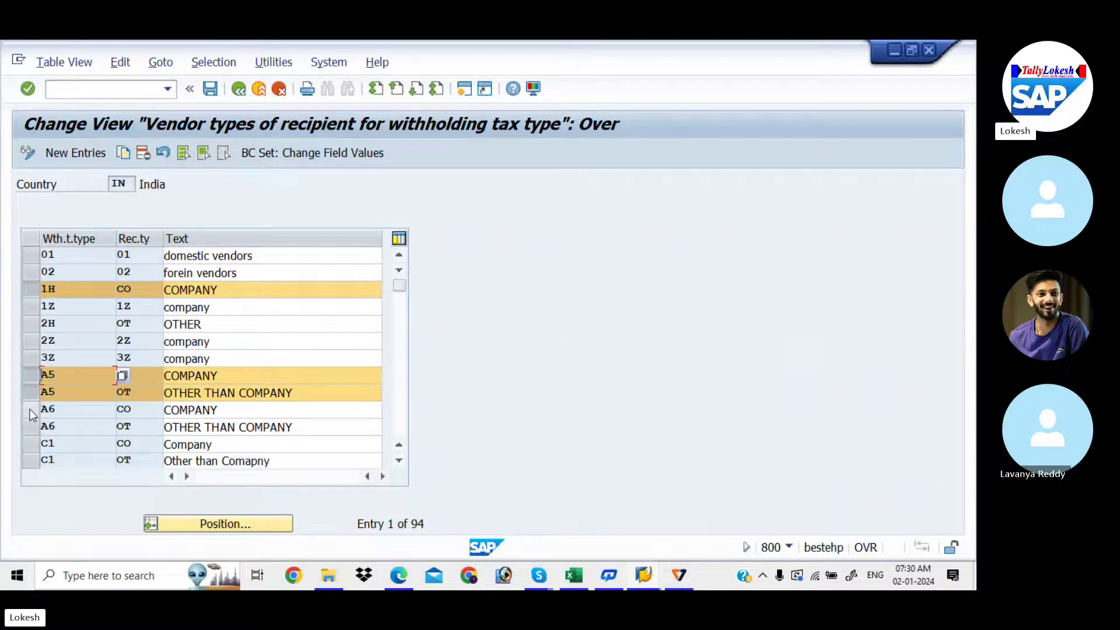
left_click(30, 425)
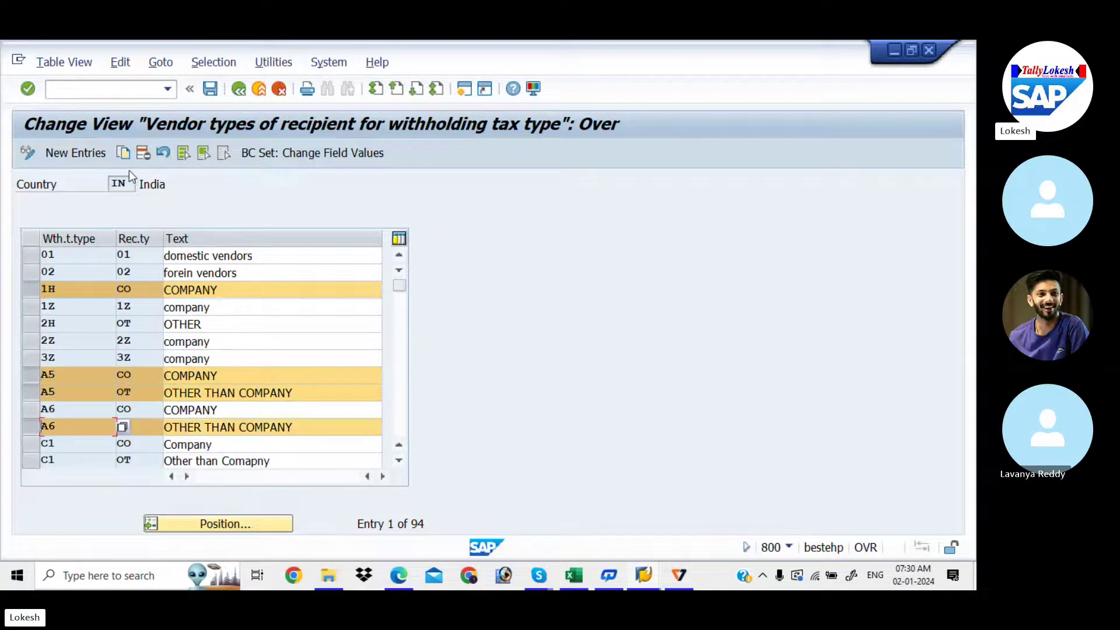
left_click(122, 154)
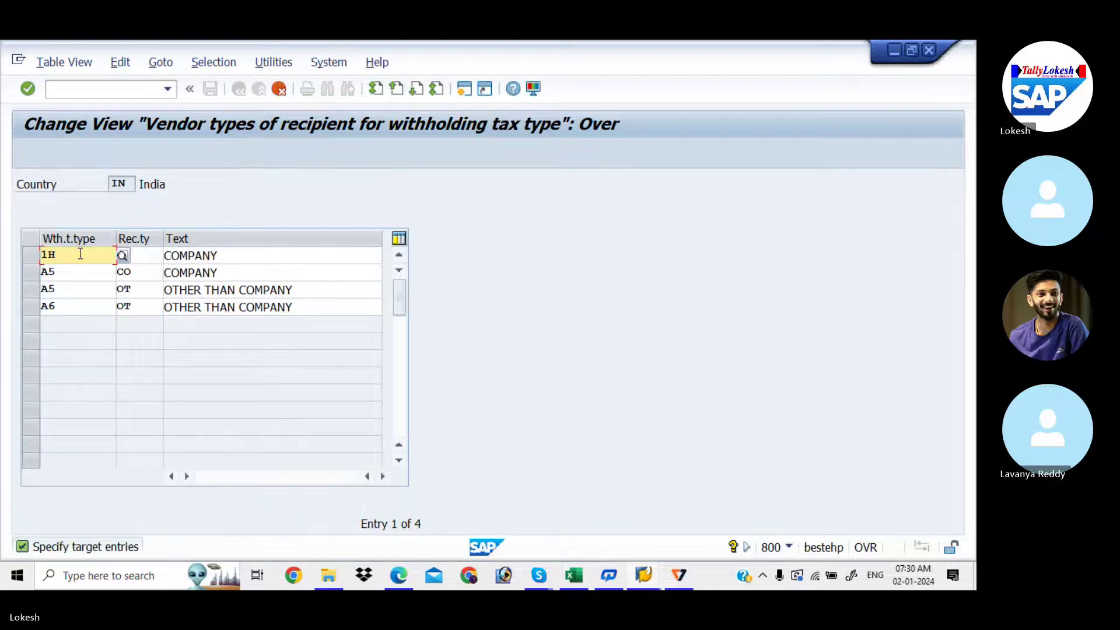
Set the withholding tax types of the two copied COMPANY entries to AA and BB, keeping recipient type CO
key("BackSpace")
type("AA")
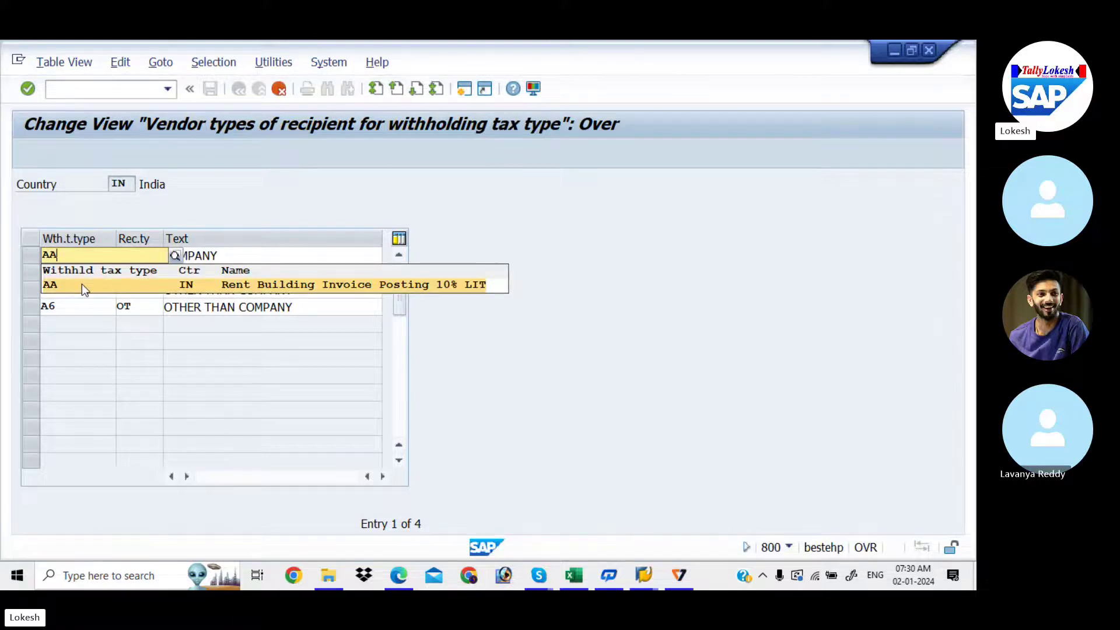
left_click(83, 283)
left_click(143, 259)
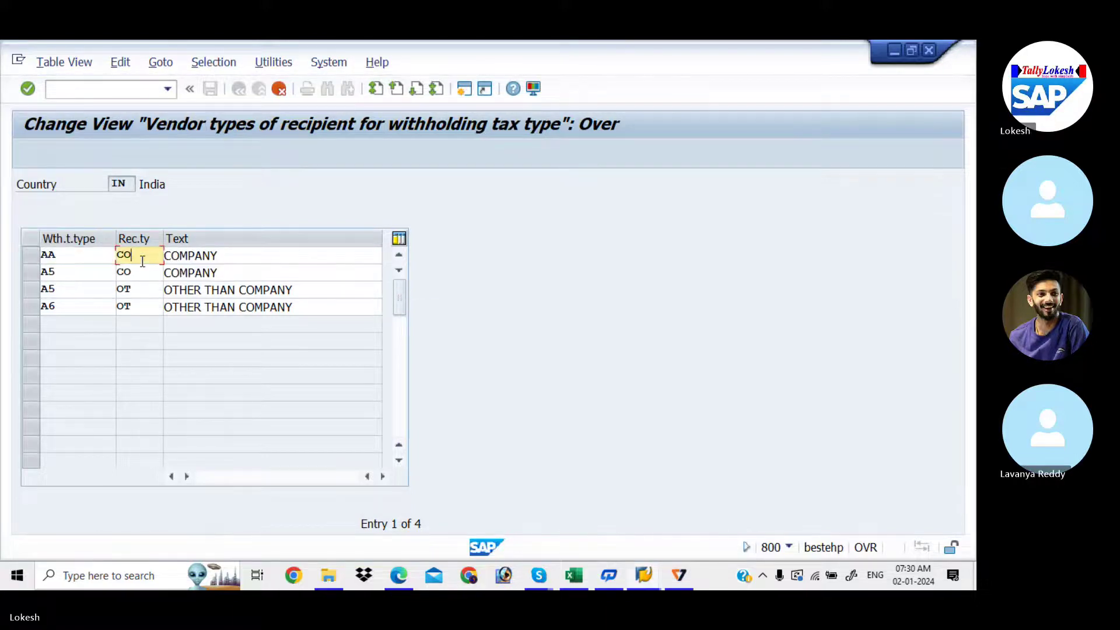
left_click(65, 272)
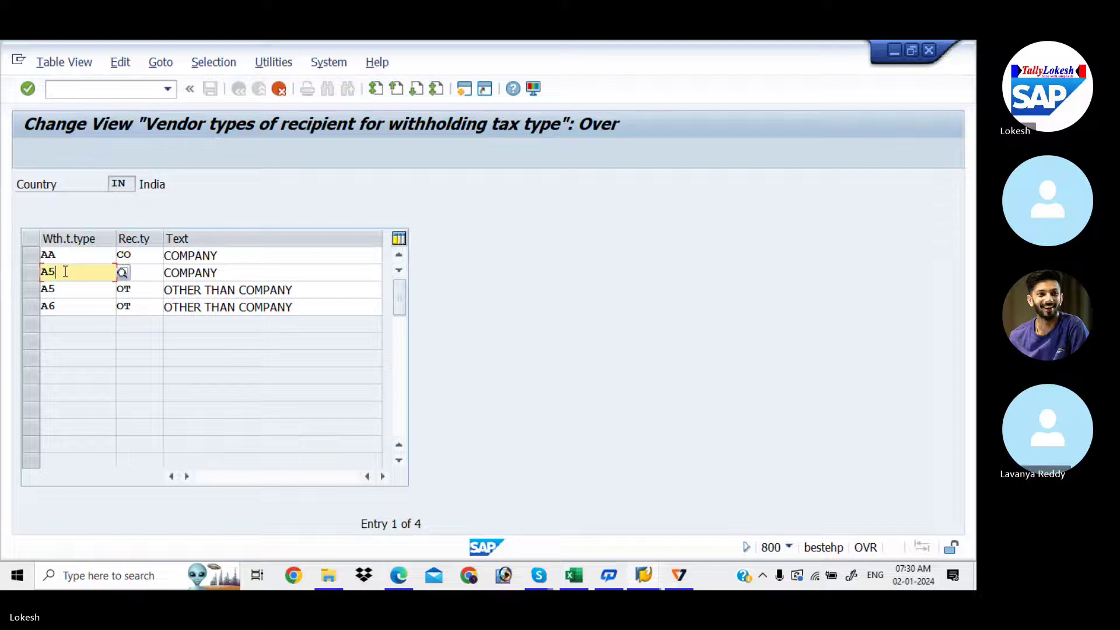
key("BackSpace")
key("BackSpace")
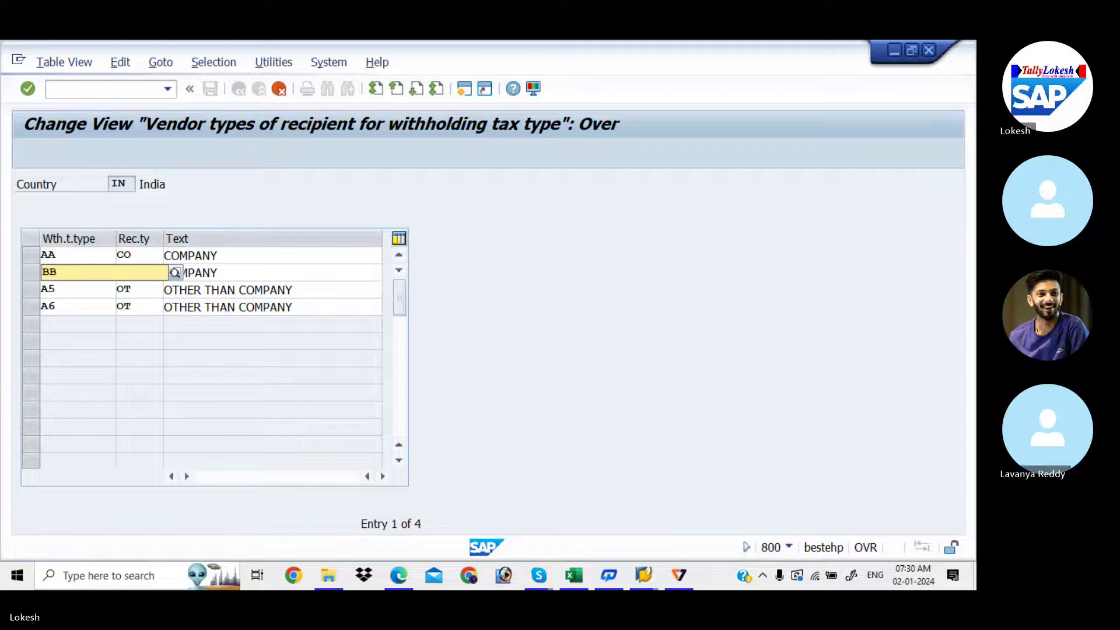
left_click(72, 300)
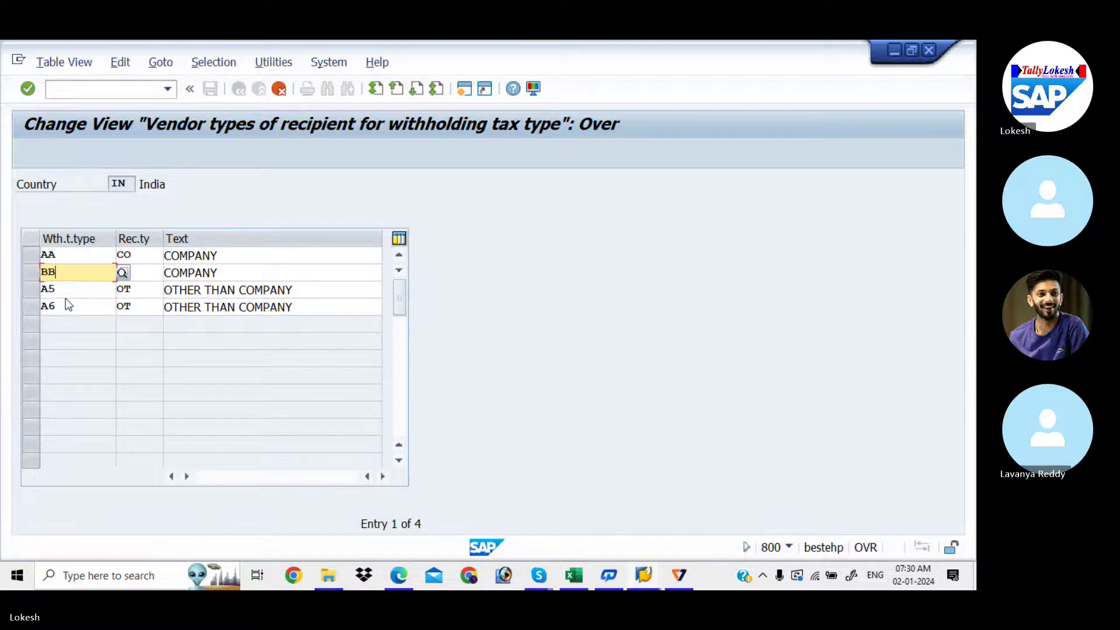
Set the withholding tax types of the two copied OTHER THAN COMPANY entries to AA and BB
left_click(56, 291)
key("BackSpace")
key("BackSpace")
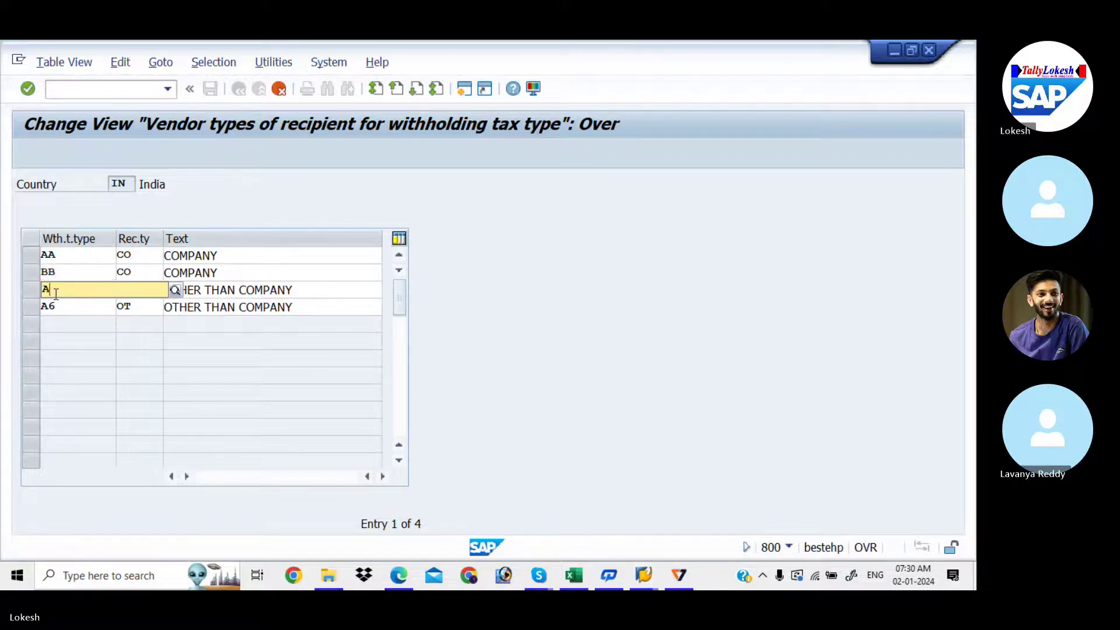
type("AA")
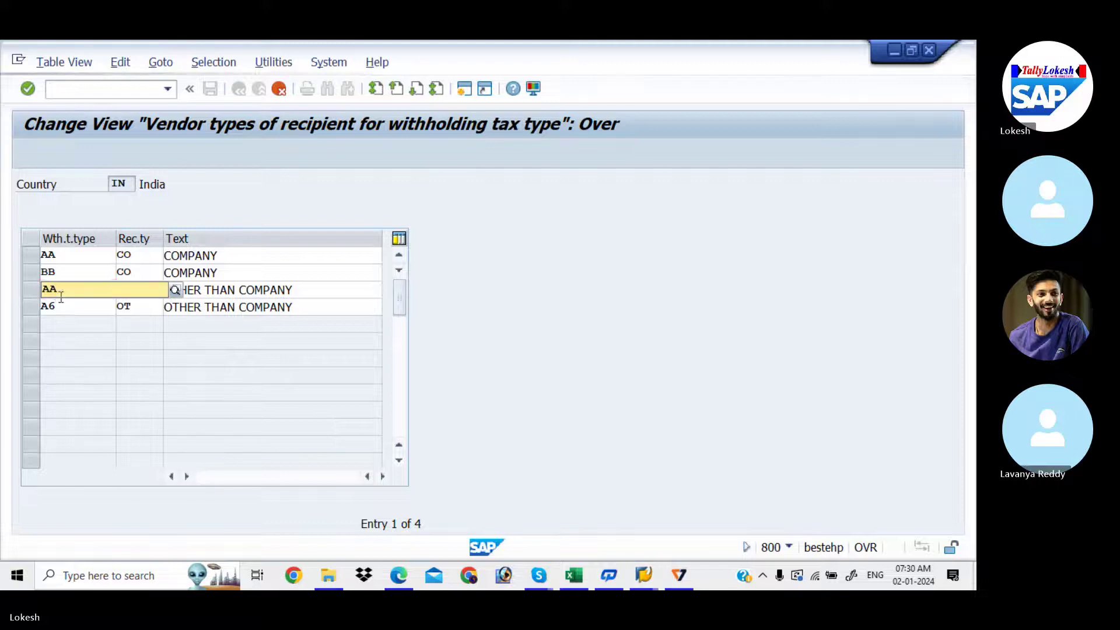
left_click(85, 320)
left_click(69, 306)
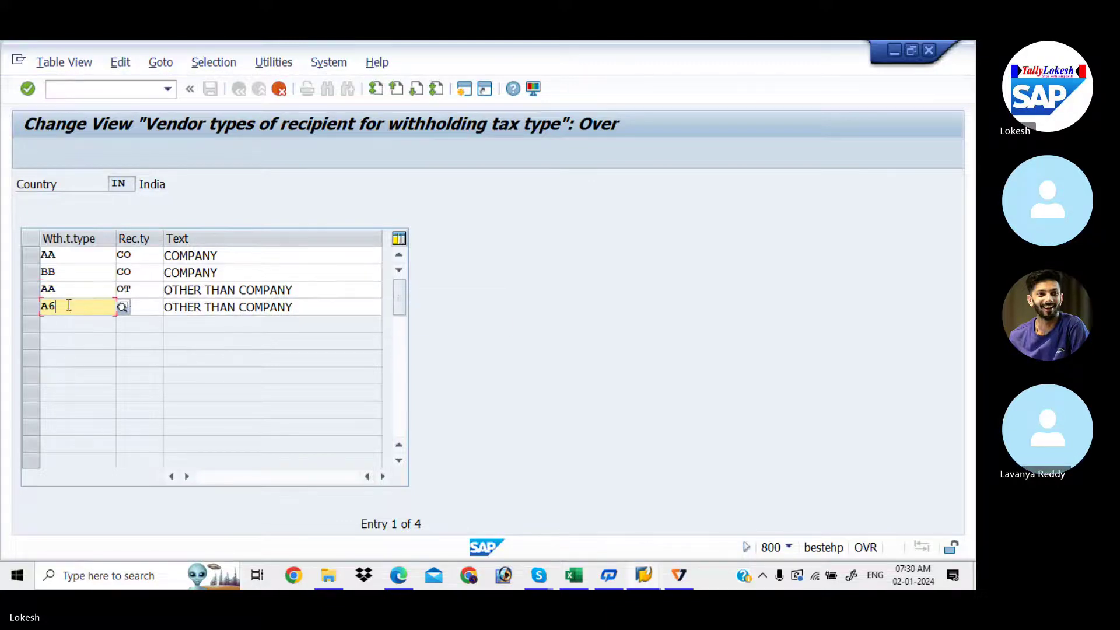
key("BackSpace")
key("BackSpace")
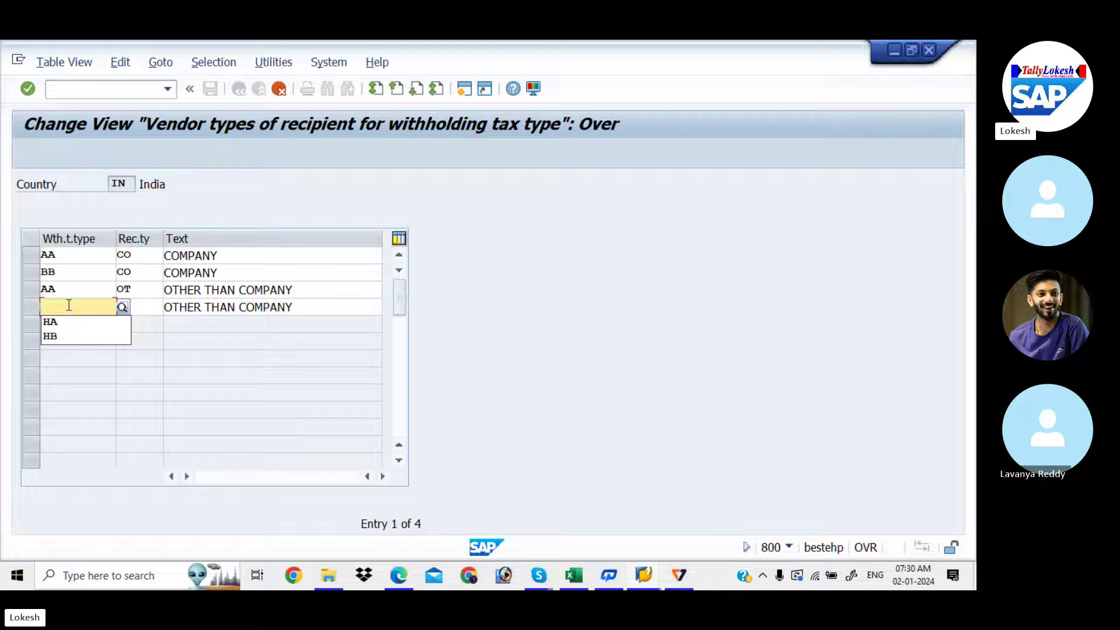
type("BB")
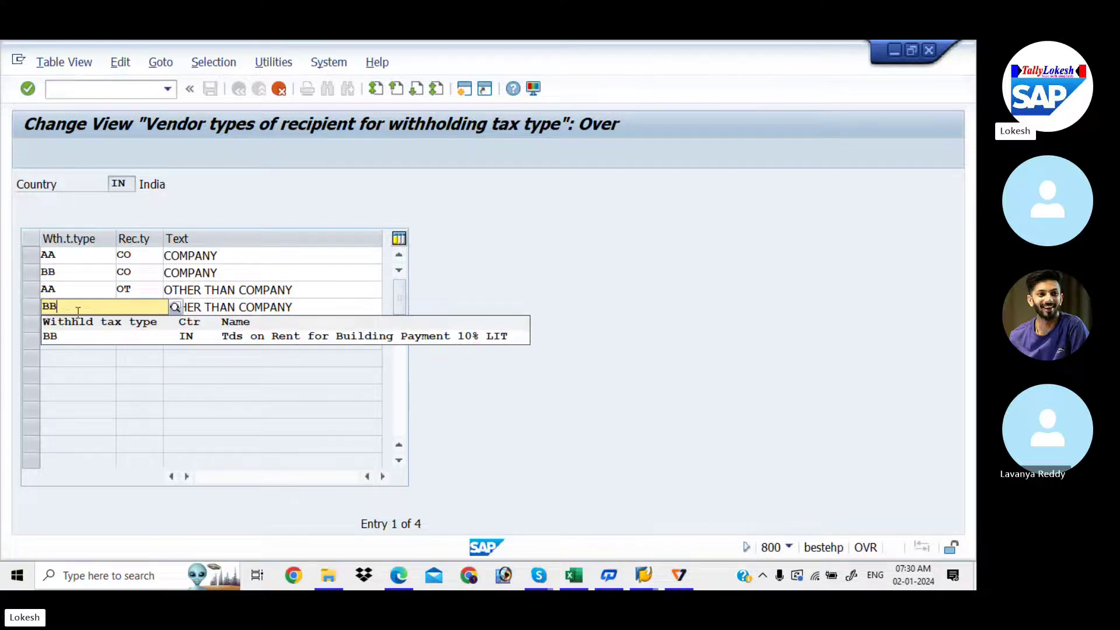
left_click(92, 335)
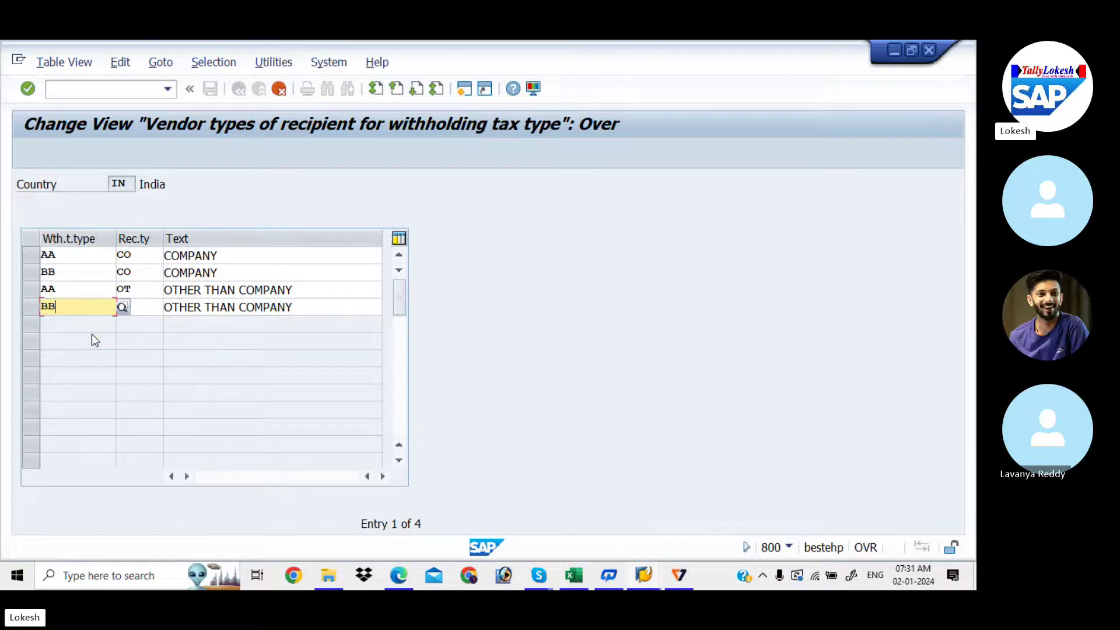
Confirm the four copied recipient types and save them under the WITH HOLDING CONFIGURATION FOR LIT request
key("Return")
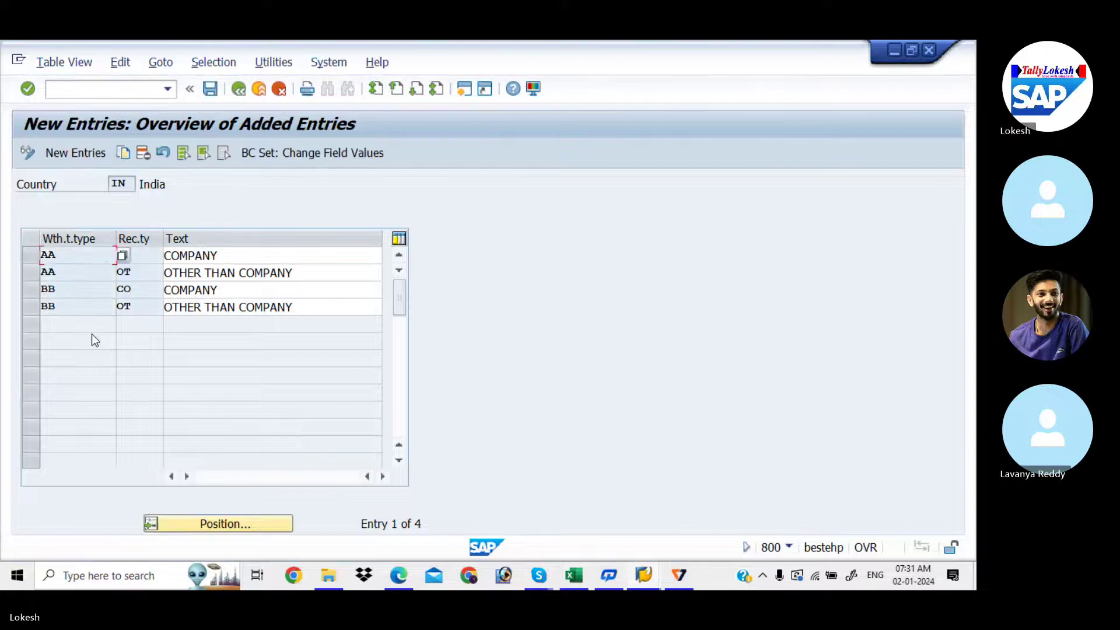
left_click(210, 89)
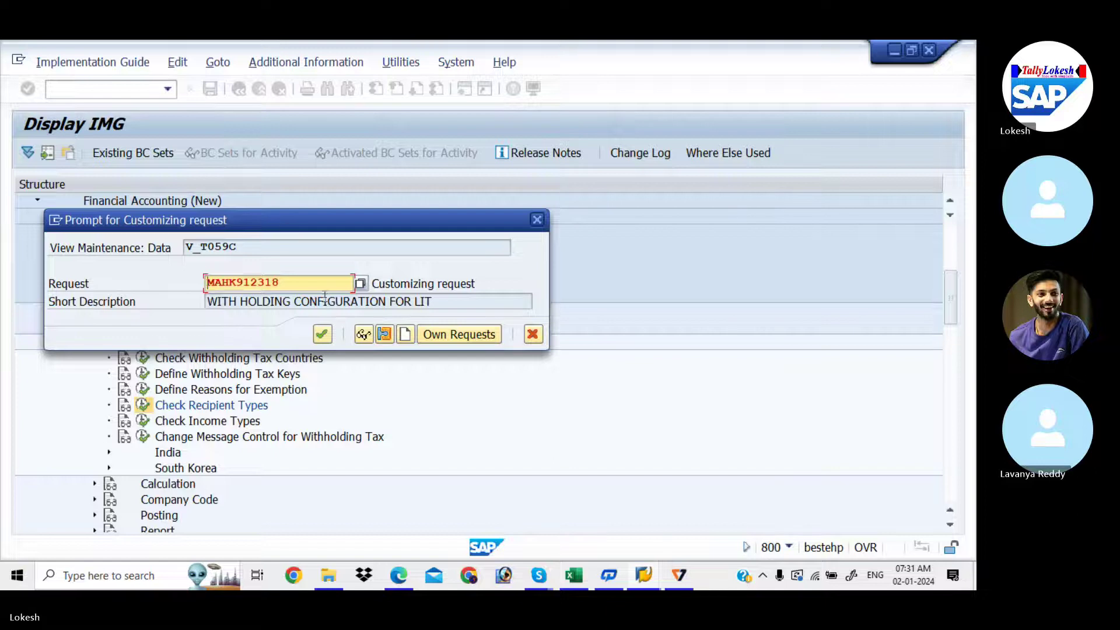
left_click(324, 335)
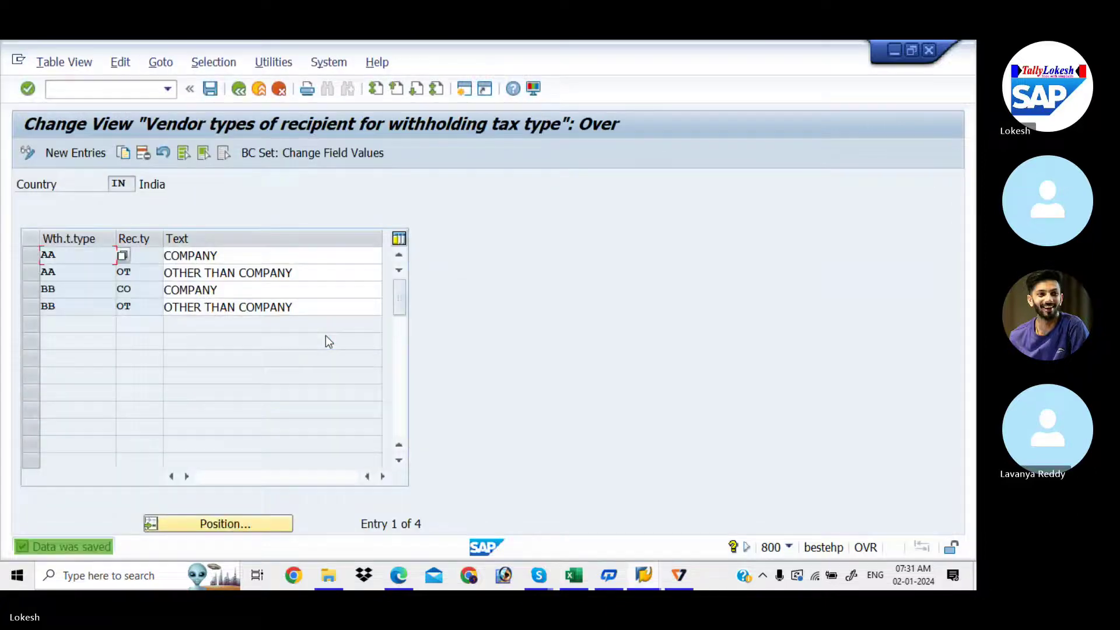
Switch to the Excel workbook and move on from Check Recipient Types to Define With Holding tax codes in cell B9
key("alt+Tab")
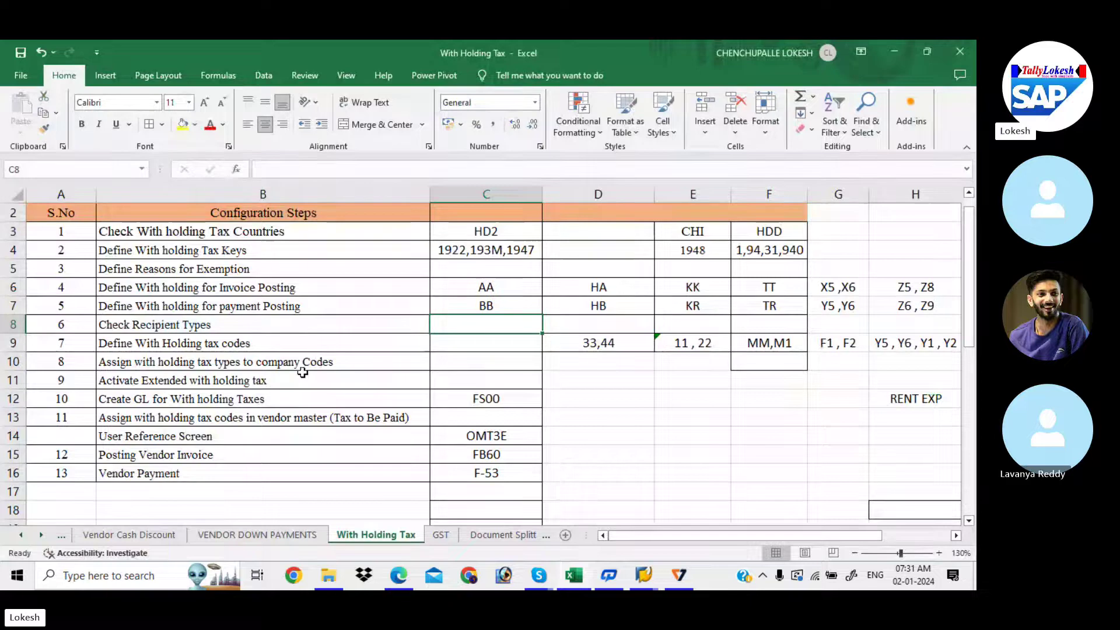
left_click(322, 327)
left_click(323, 349)
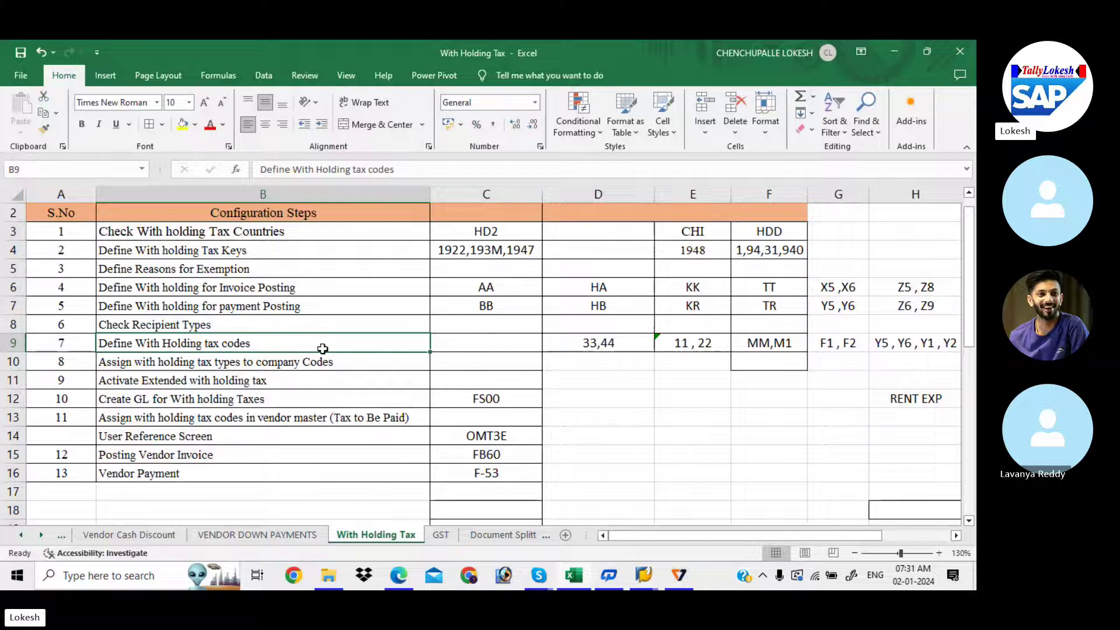
Switch back to SAP, leave the recipient types, and open Define Withholding Tax Codes under Extended Withholding Tax's Calculation for country IN
key("alt+Tab")
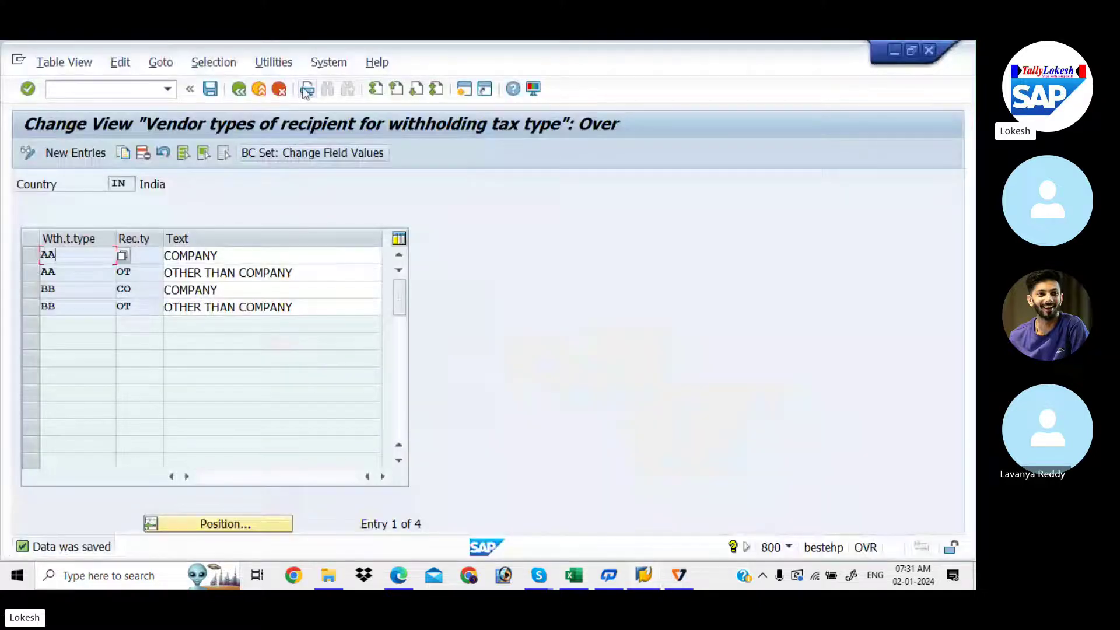
left_click(239, 89)
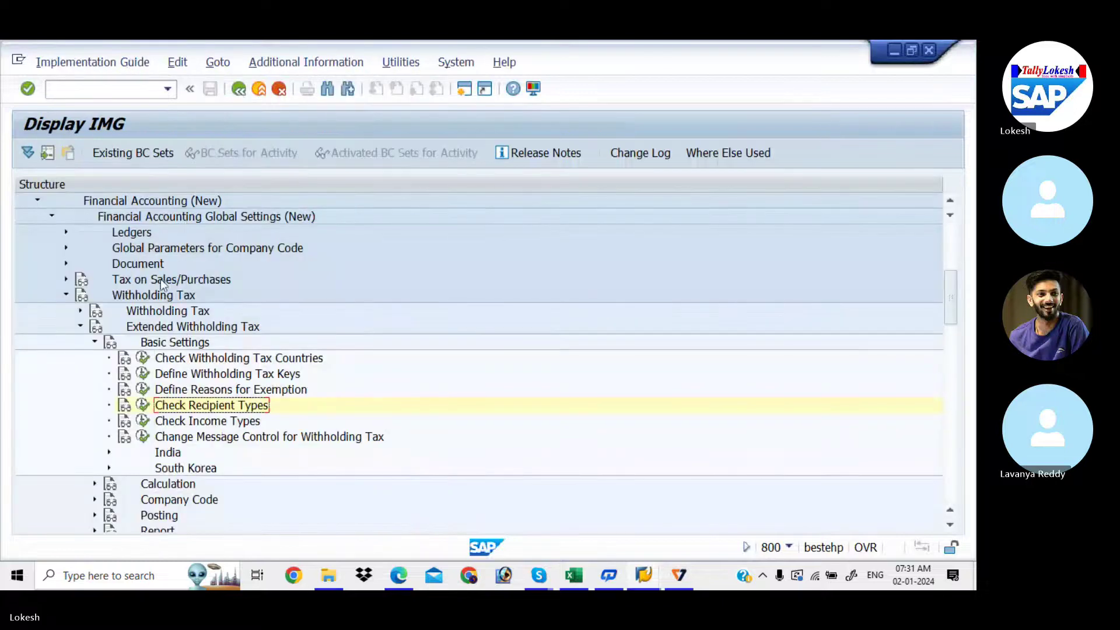
left_click(95, 342)
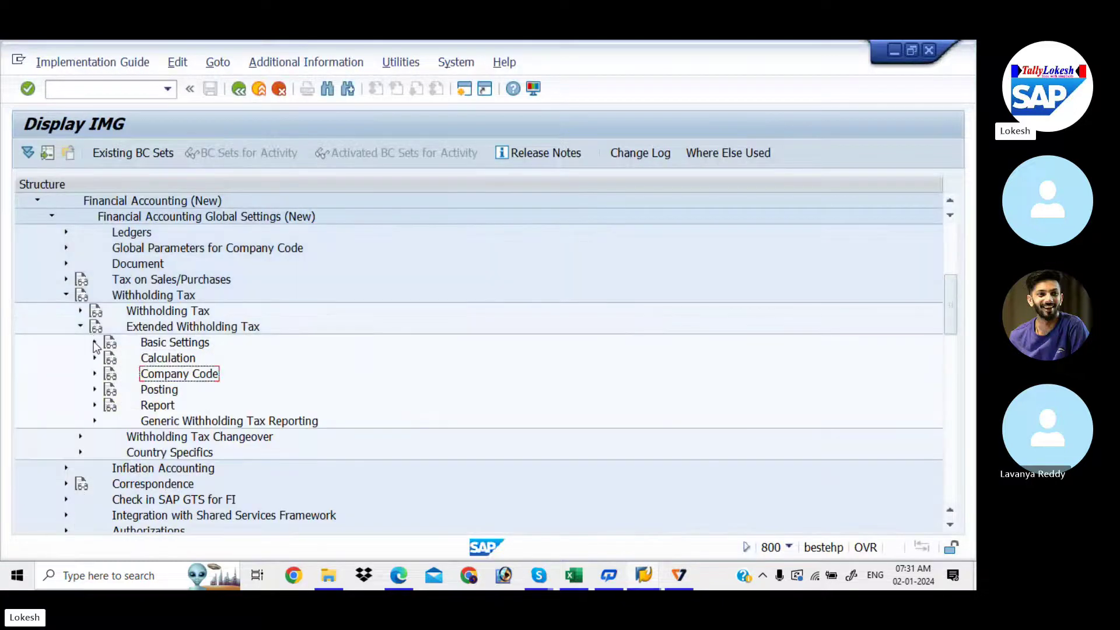
left_click(95, 358)
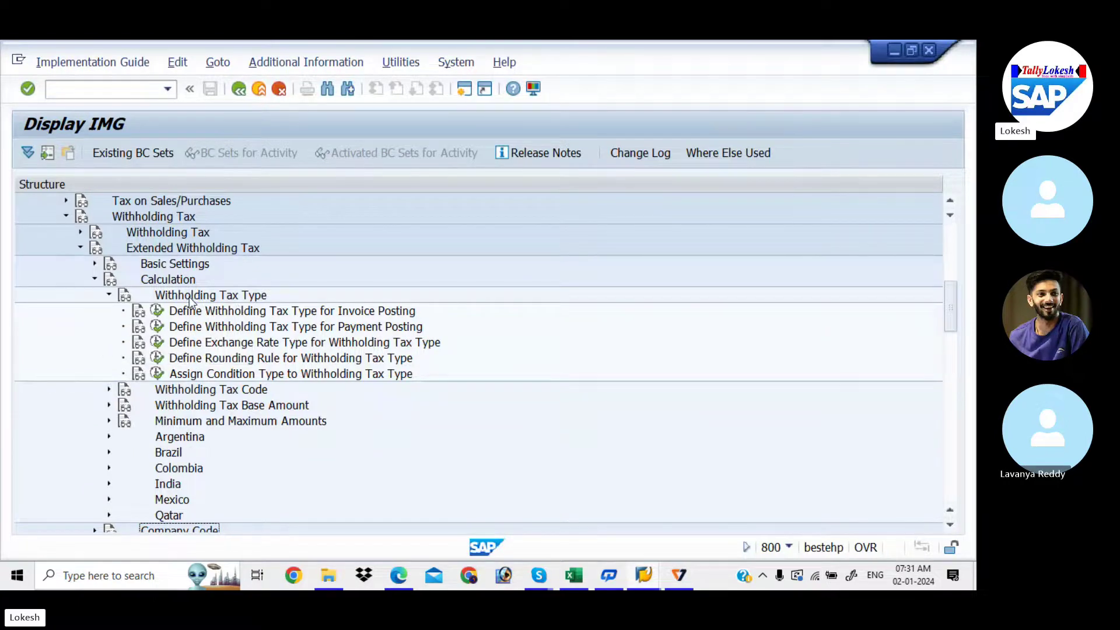
left_click(110, 295)
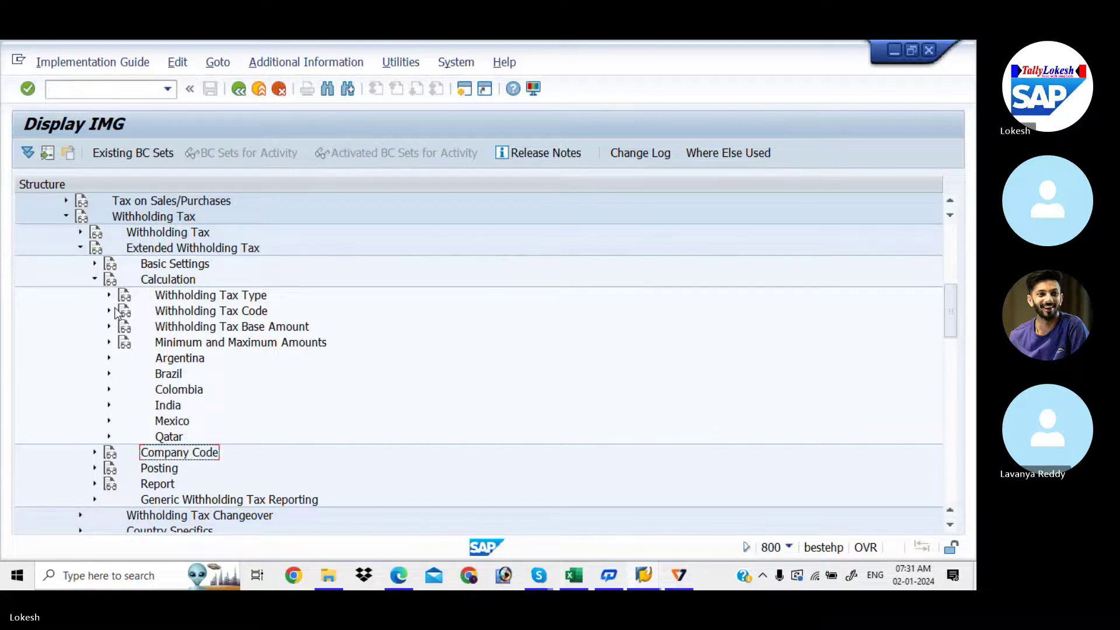
left_click(109, 311)
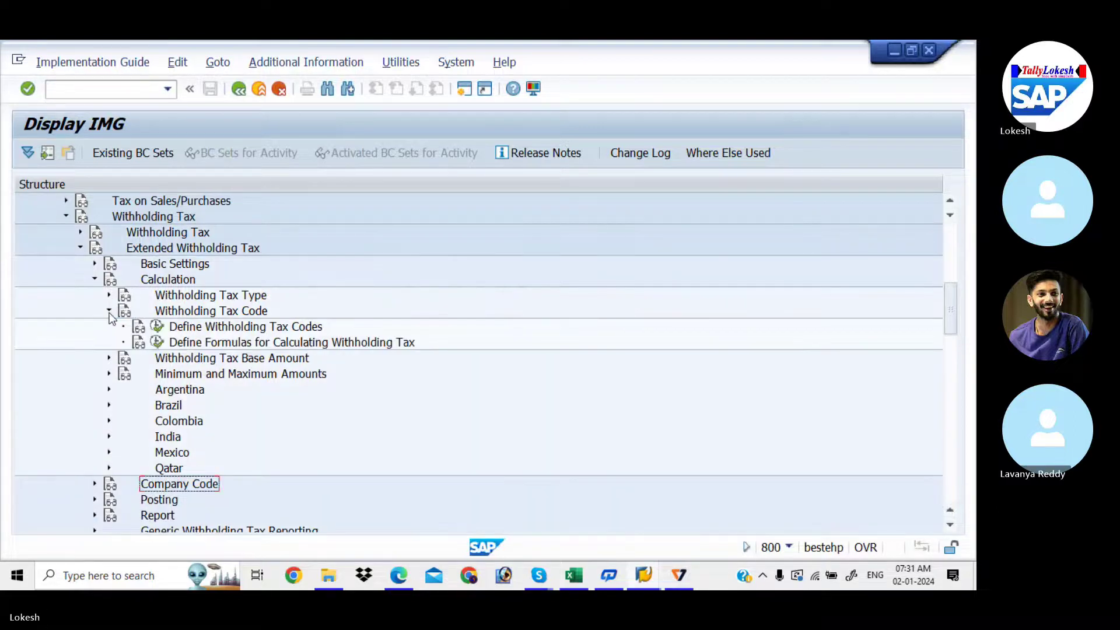
left_click(160, 327)
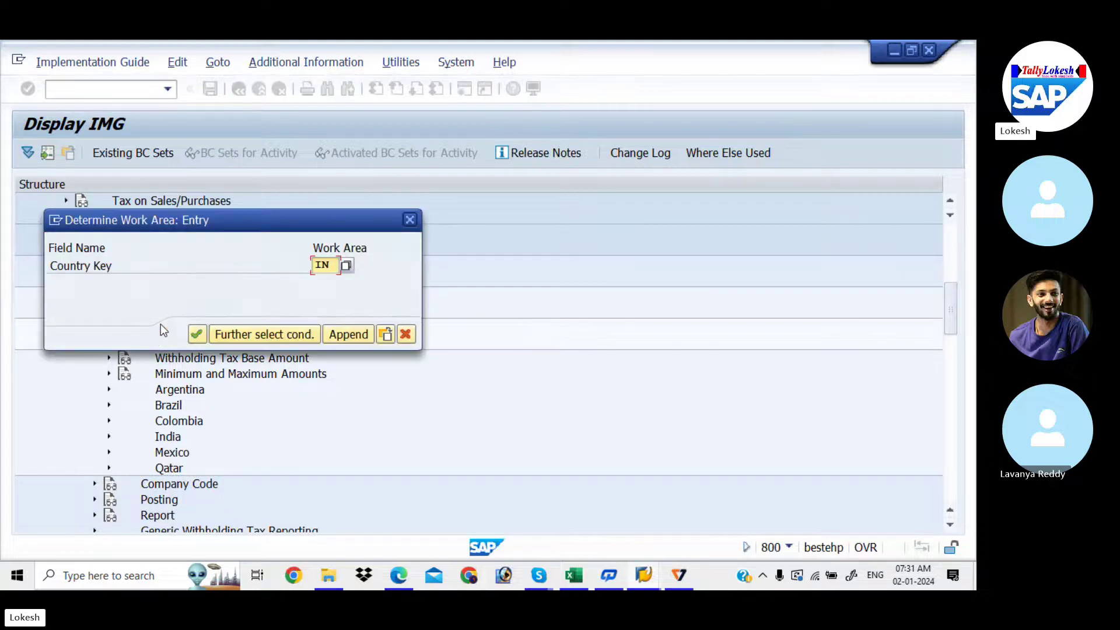
left_click(197, 333)
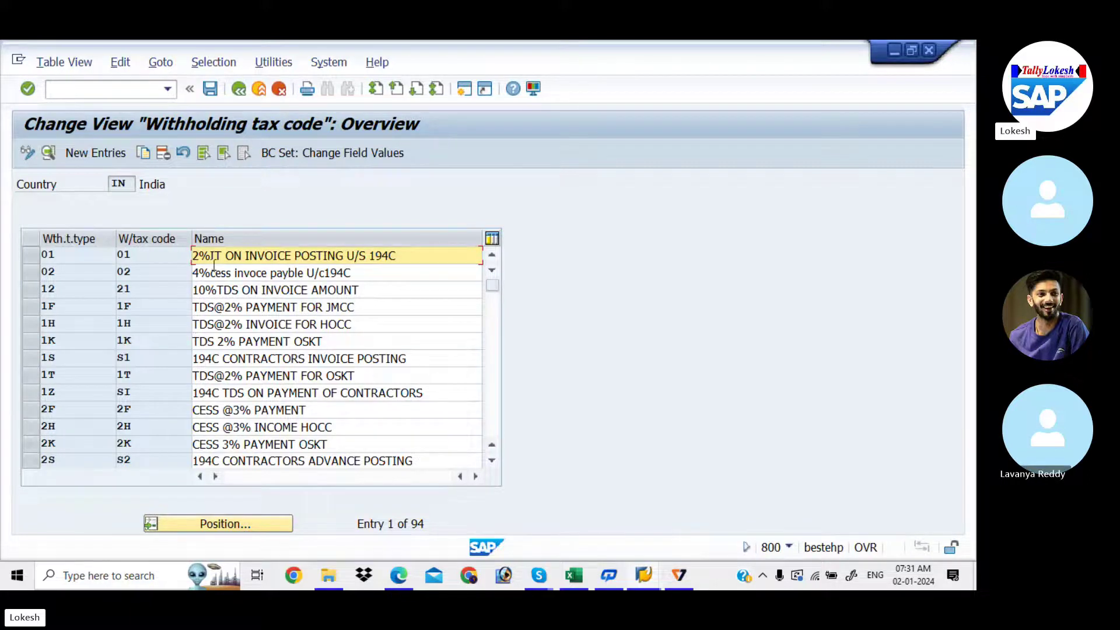
Start a new withholding tax code entry with tax type AA and tax code A1, beginning the official tax key with 19
left_click(111, 154)
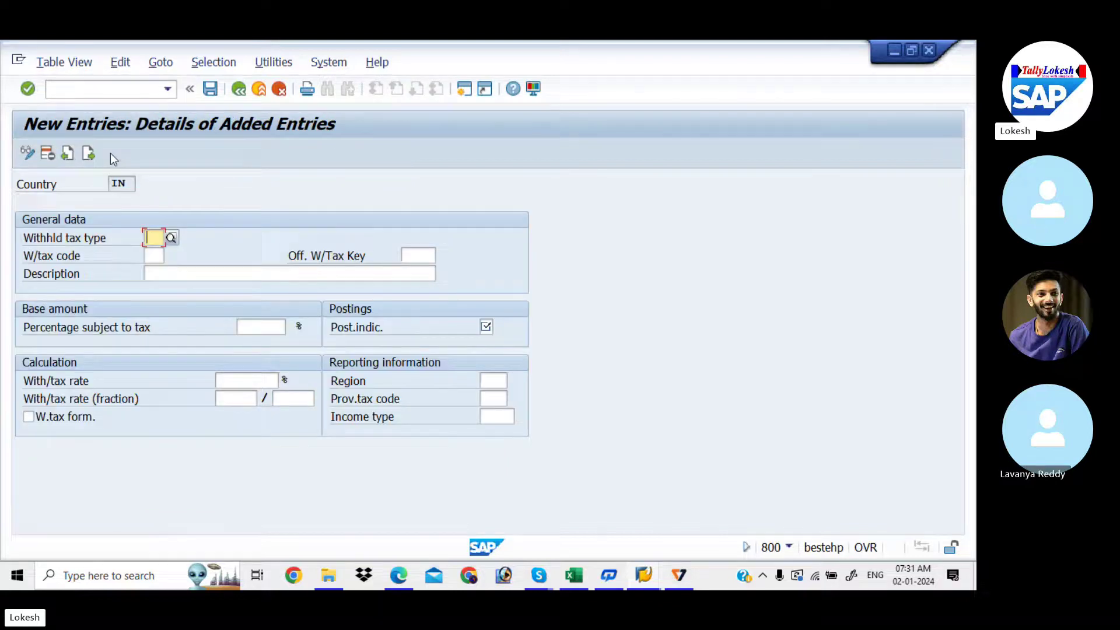
type("AA")
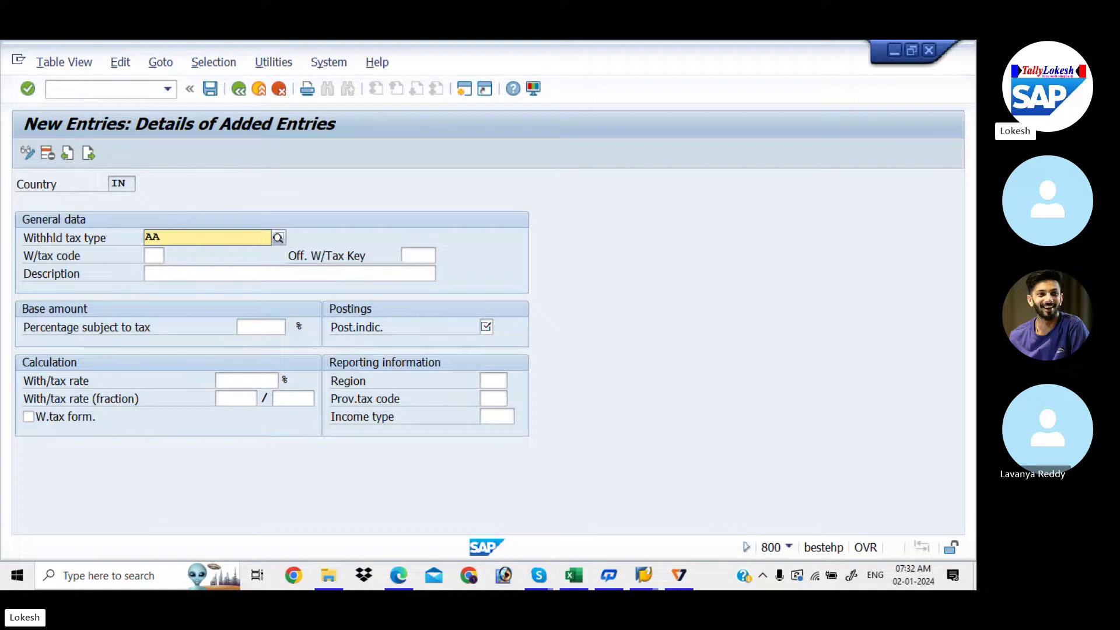
key("Tab")
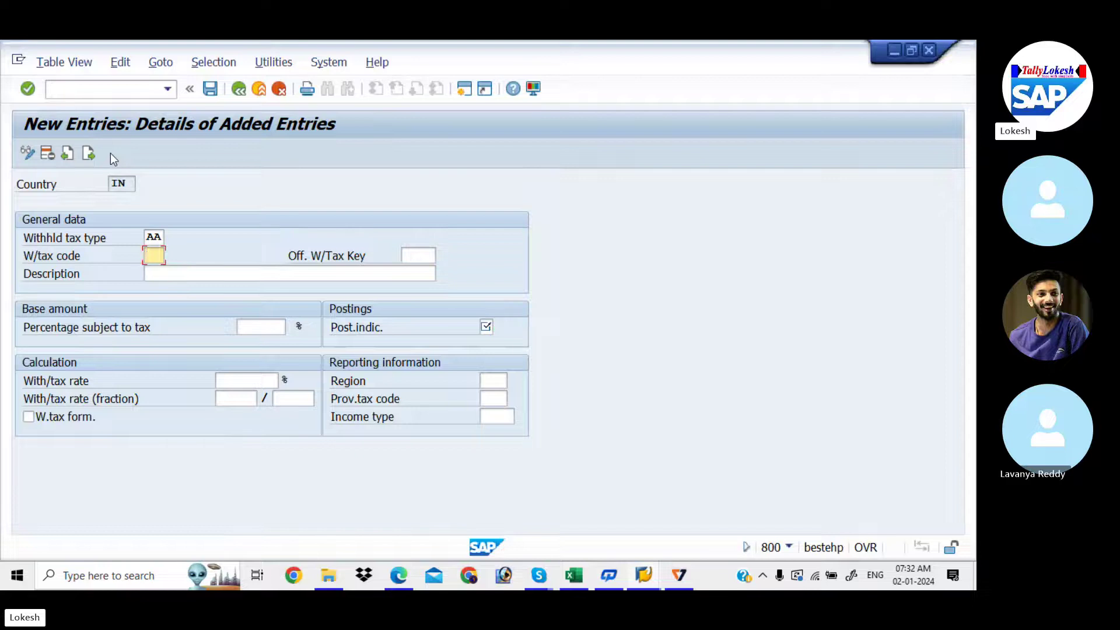
type("A1")
key("Tab")
type("19")
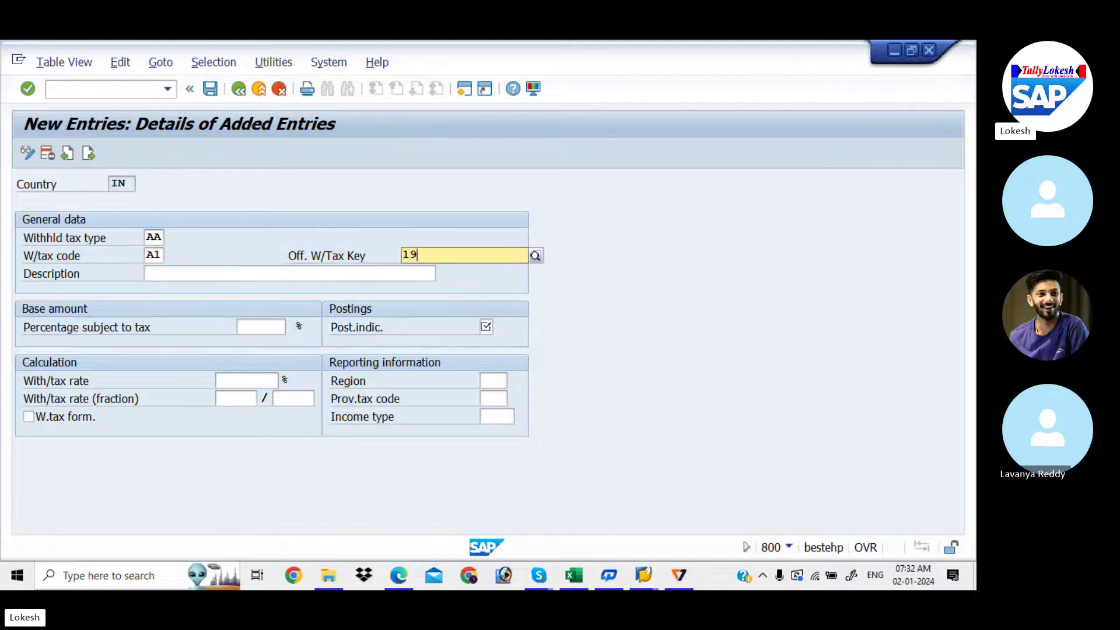
Switch to the Excel workbook to look up the withholding tax keys defined for the configuration
key("alt+Tab")
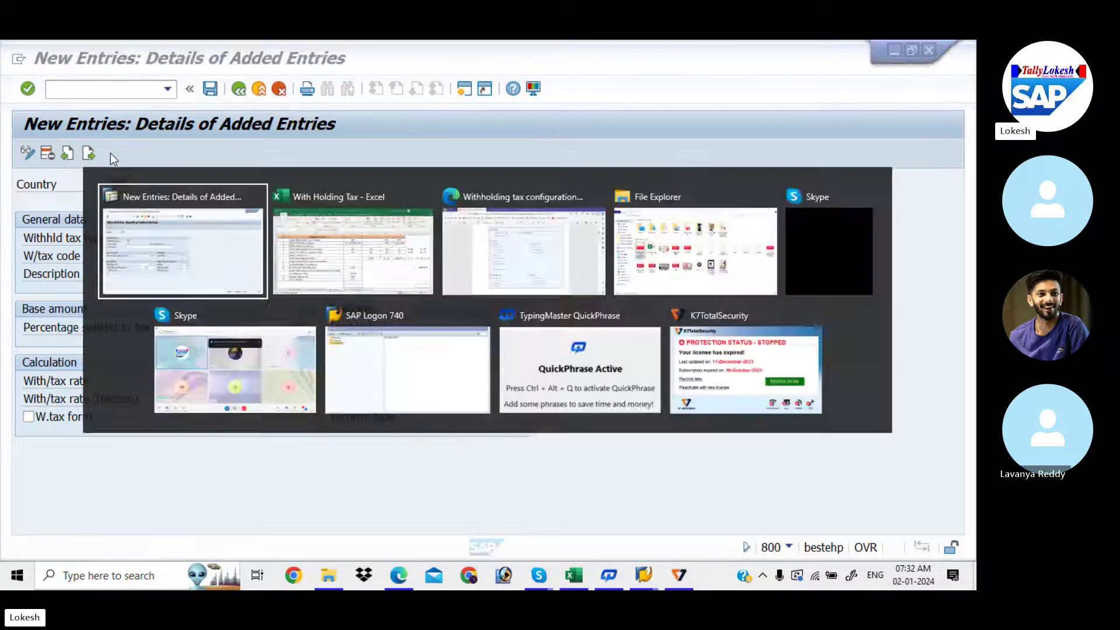
key("alt+Tab")
key("Tab")
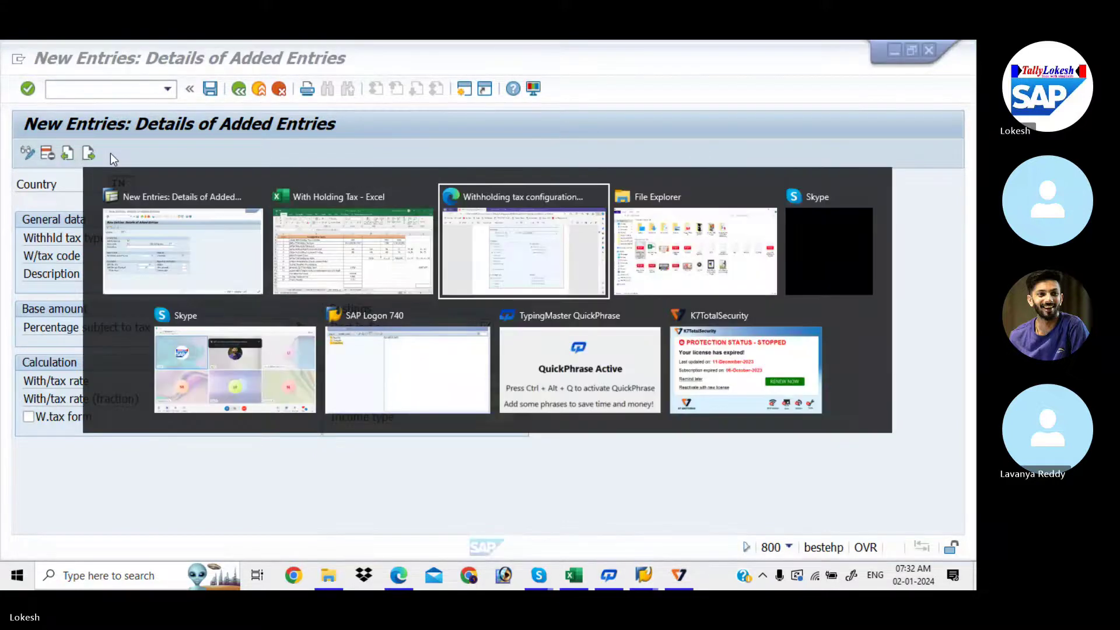
key("Tab")
key("Tab")
key("Tab")
key("Tab")
key("Tab")
key("Tab")
key("Tab")
key("Tab")
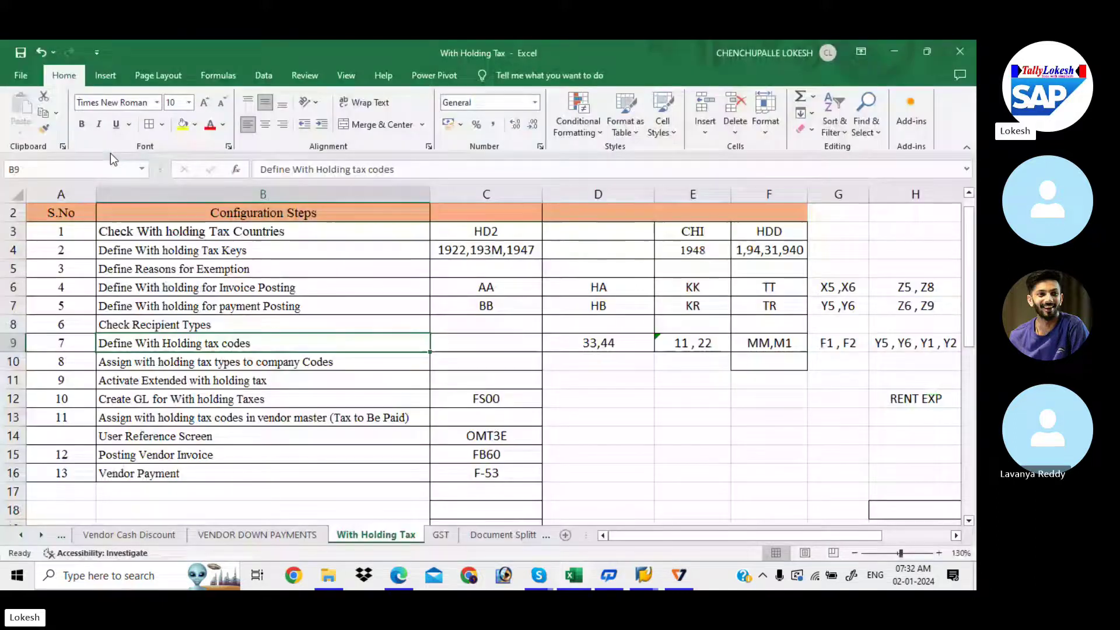
Switch back to SAP and complete the official withholding tax key of tax code A1 as 1922
key("alt+Tab")
type("22")
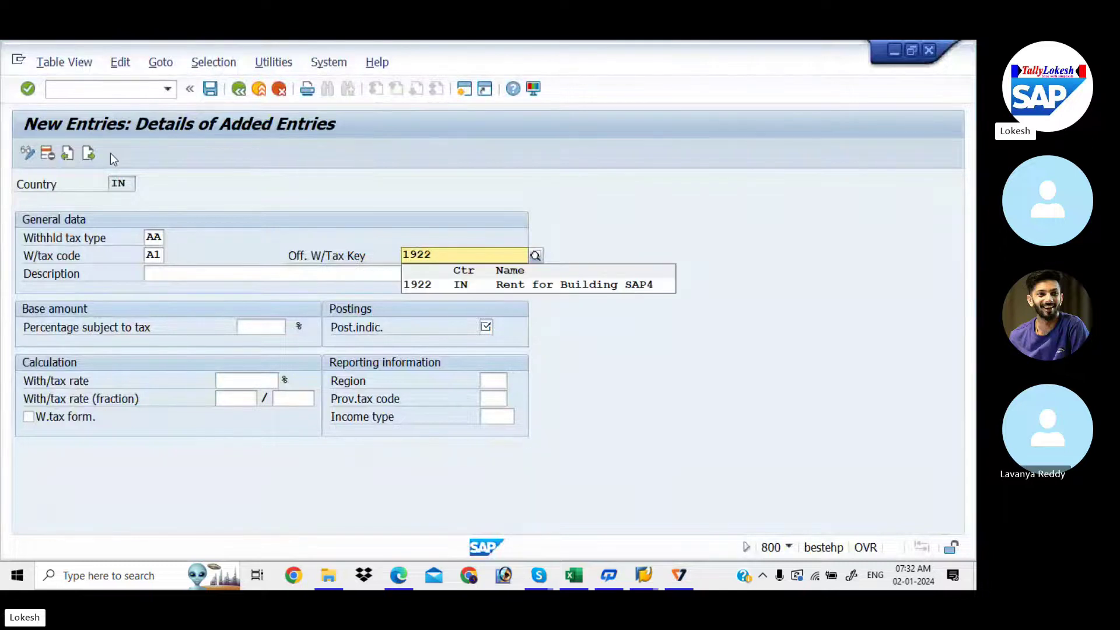
key("Down")
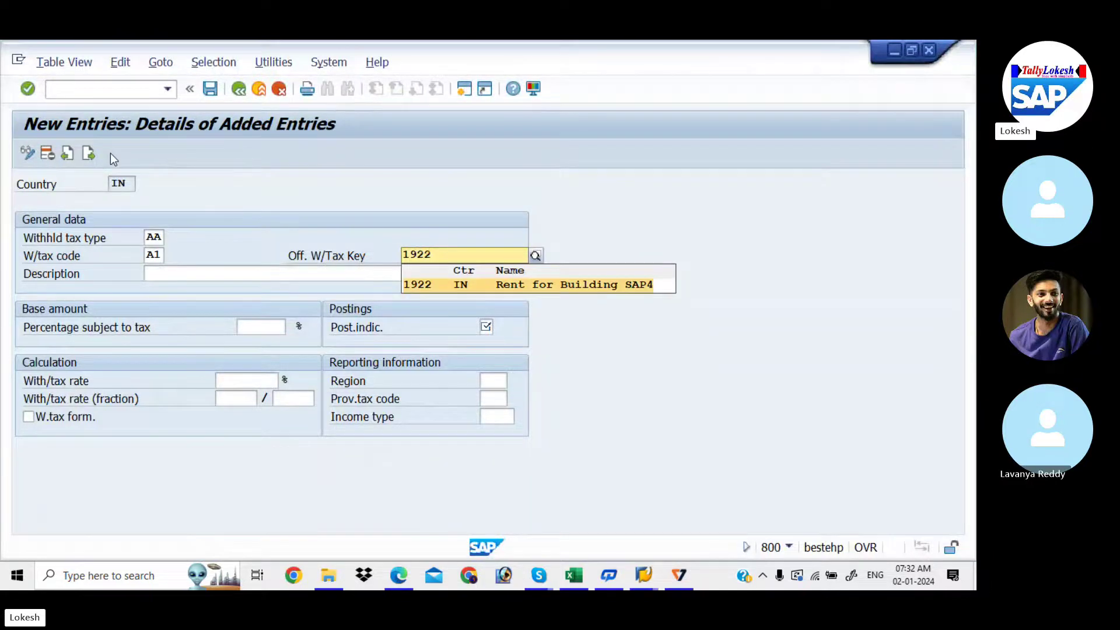
key("Return")
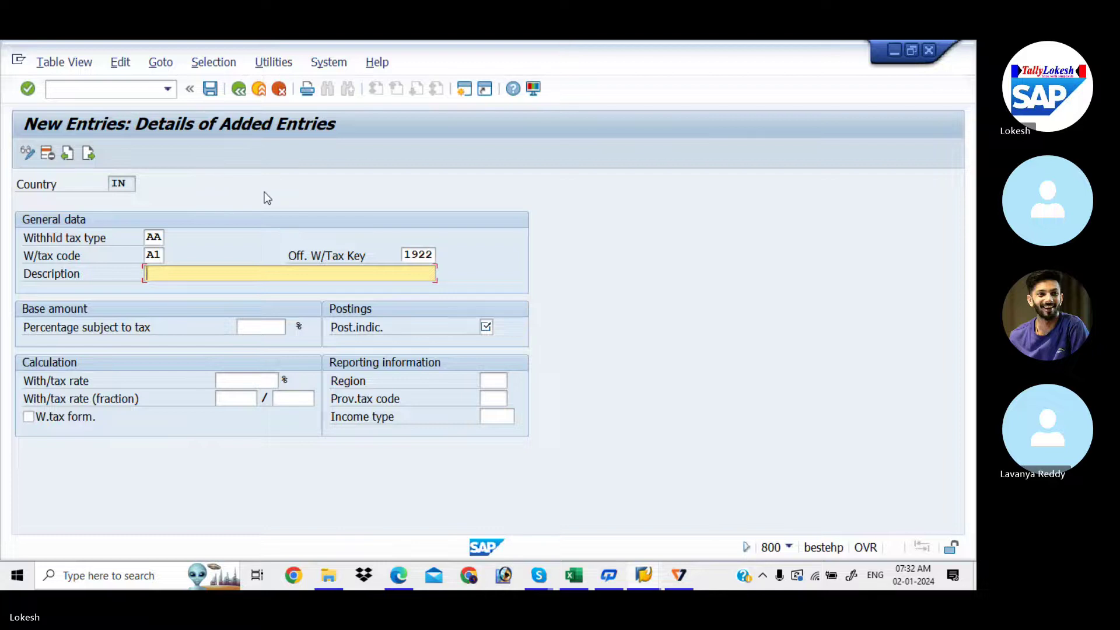
Set the tax code's description to Rent for Building Invoice 194I LIT, adapting the suggested entry Rent for Building Invoice 194I (SAP4)
left_click(196, 265)
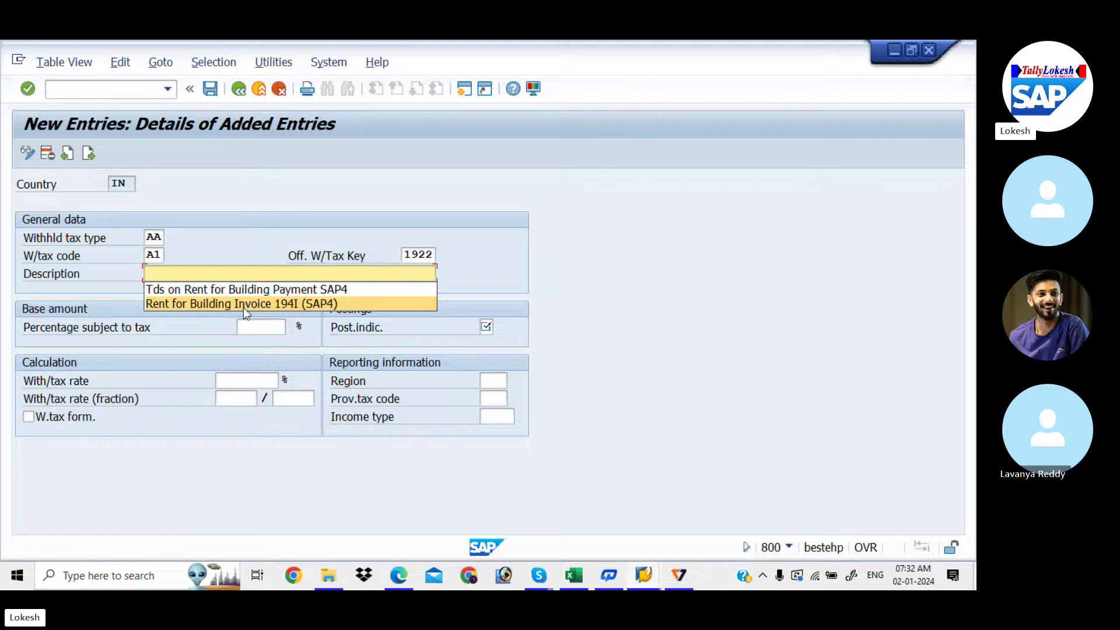
left_click(278, 307)
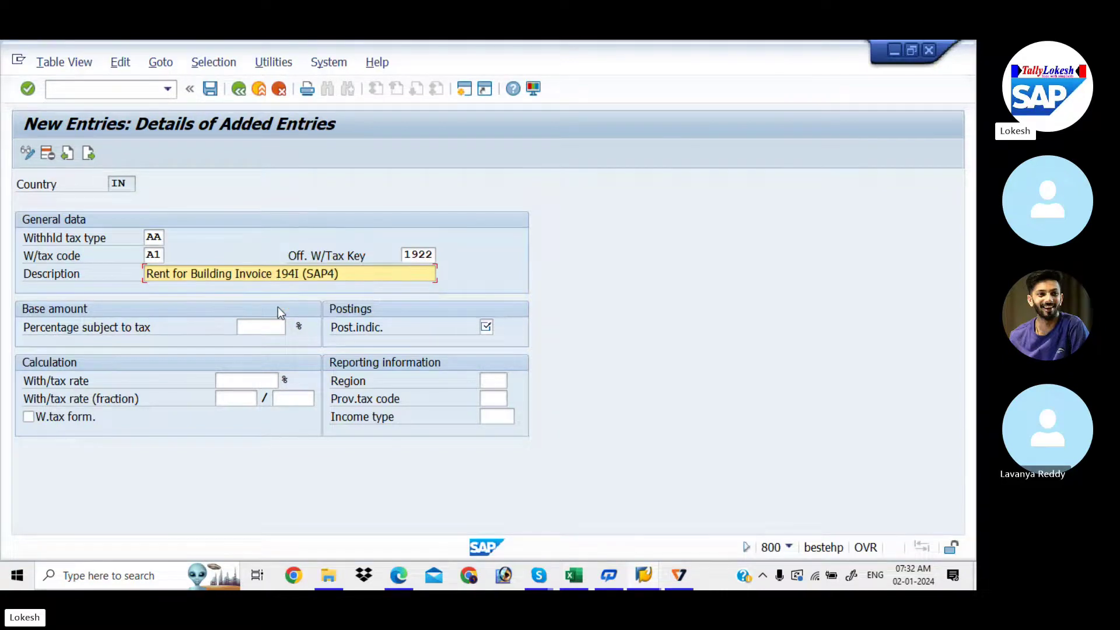
key("BackSpace")
key("BackSpace")
key("BackSpace")
key("BackSpace")
key("BackSpace")
key("BackSpace")
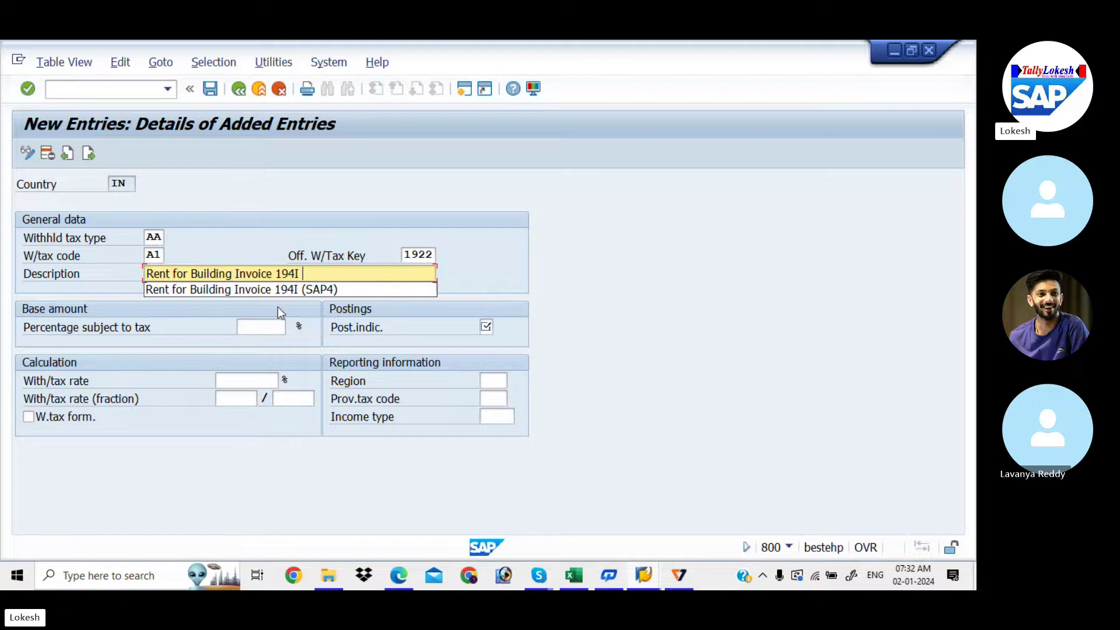
type("LIT")
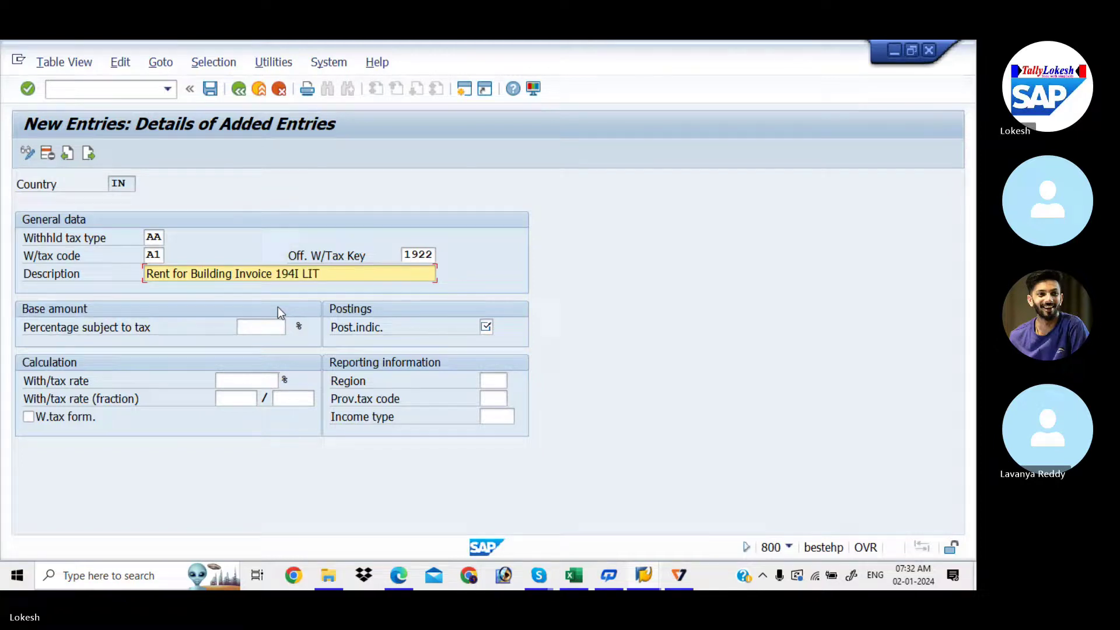
key("Tab")
Go to the percentage subject to tax, then switch to the withholding tax configuration PDF in Edge and look through it for the tax code settings
left_click(261, 321)
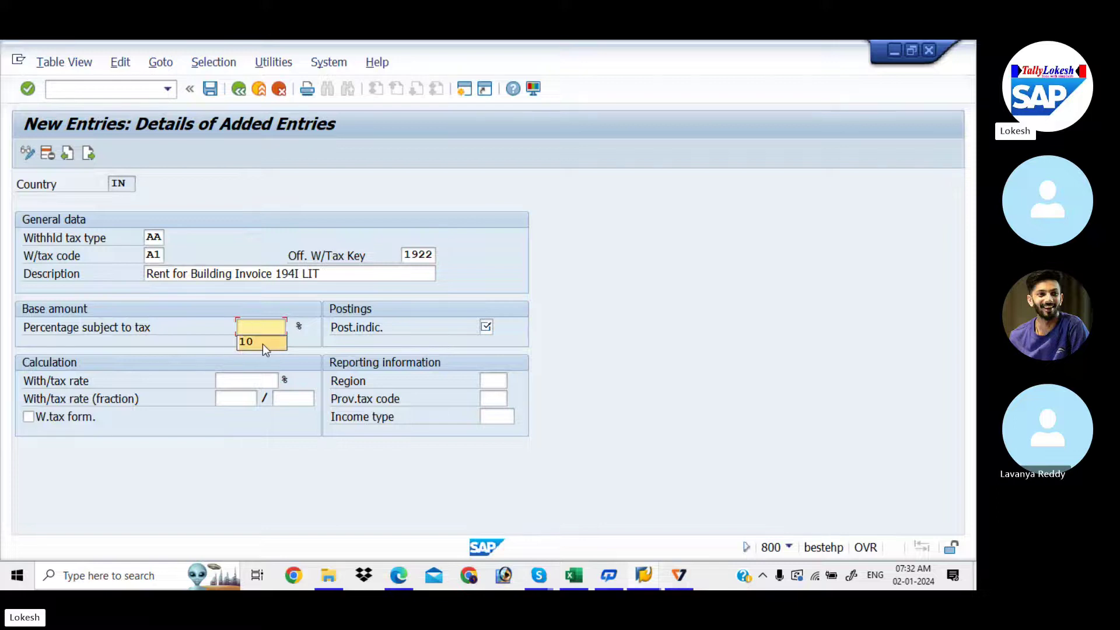
key("alt+Tab")
key("alt+Tab")
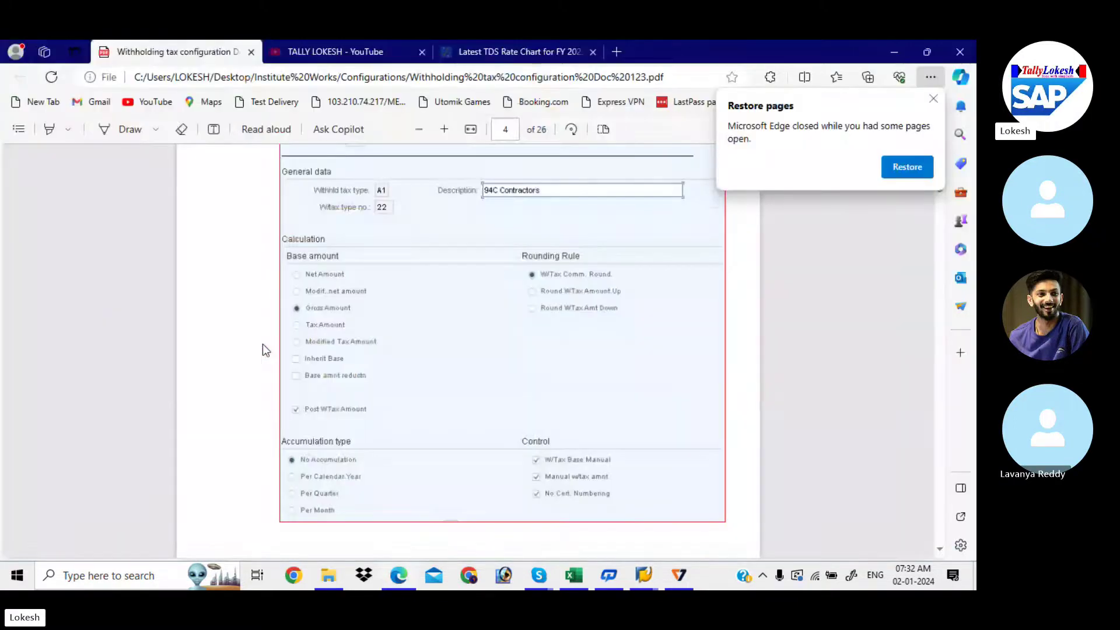
scroll(263, 349, "down", 8)
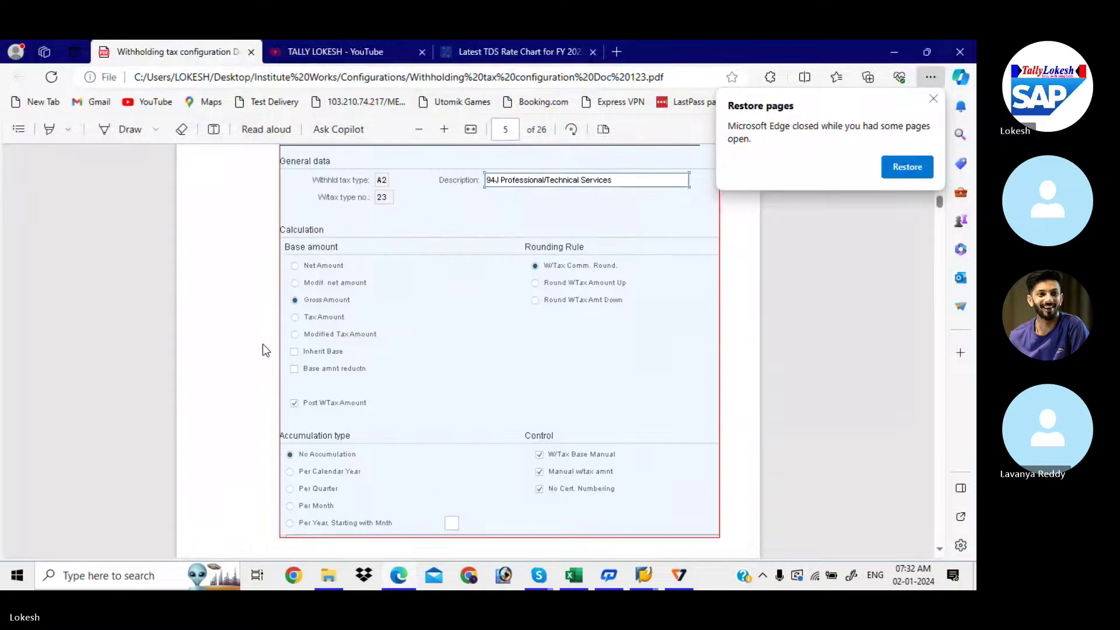
Review the withholding tax type, recipient type and tax code settings in the configuration PDF, from page 5 to page 10
scroll(262, 349, "down", 8)
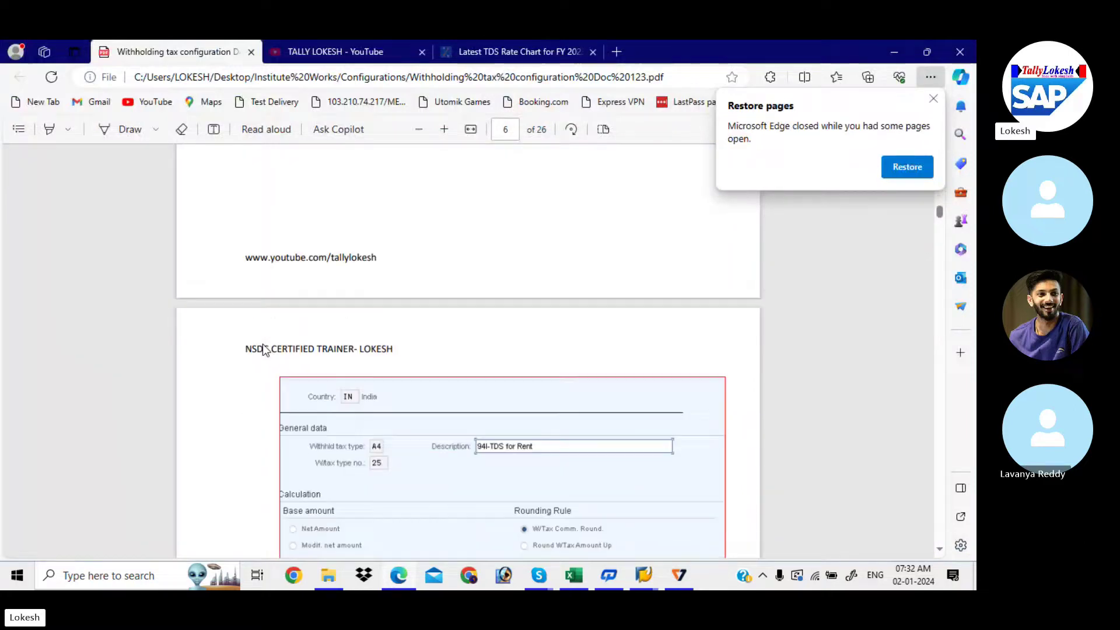
scroll(262, 349, "down", 4)
scroll(264, 349, "down", 8)
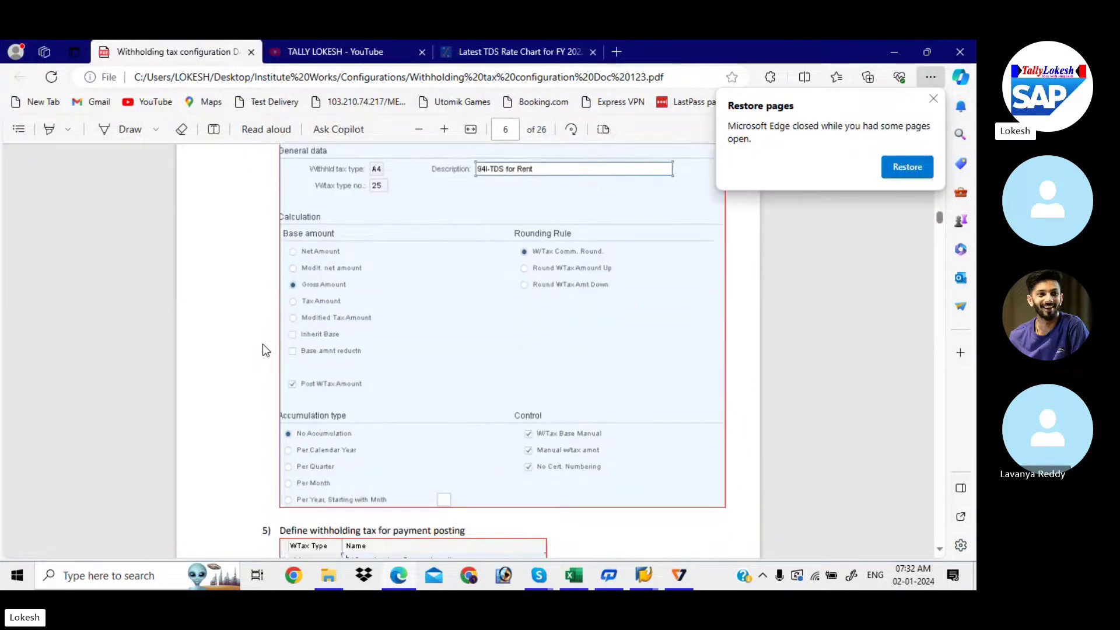
scroll(262, 346, "down", 8)
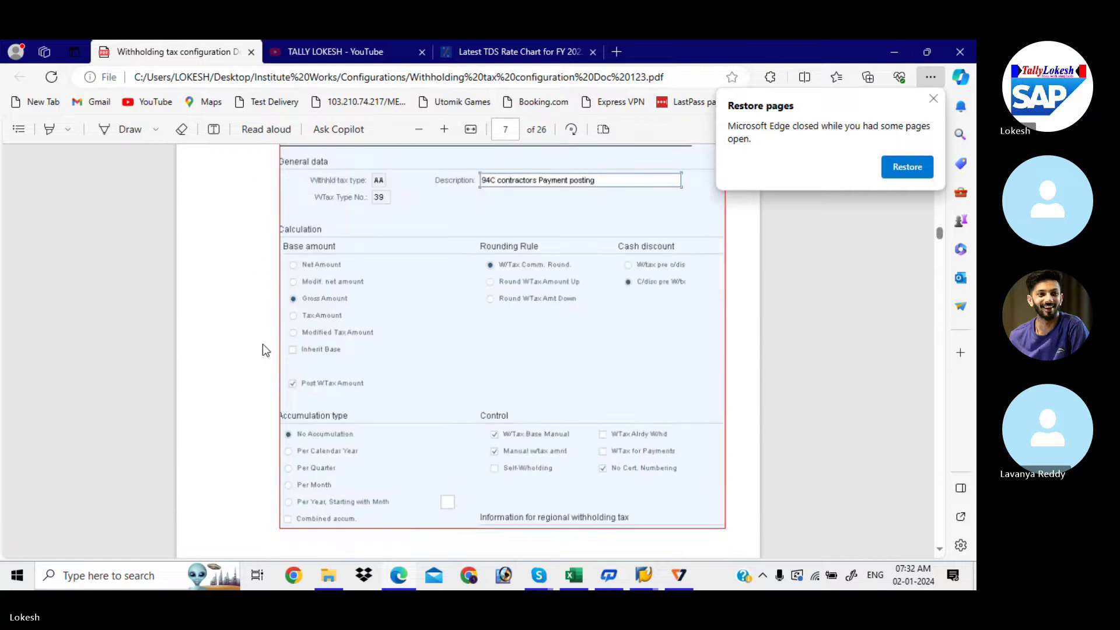
scroll(263, 346, "down", 8)
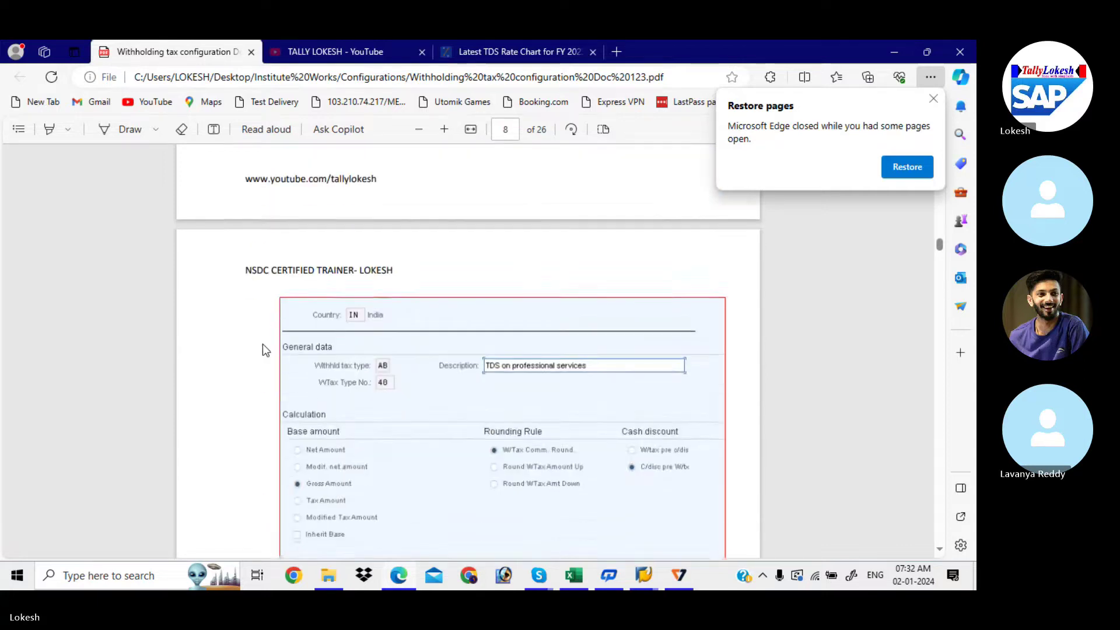
scroll(263, 345, "up", 10)
scroll(263, 344, "down", 6)
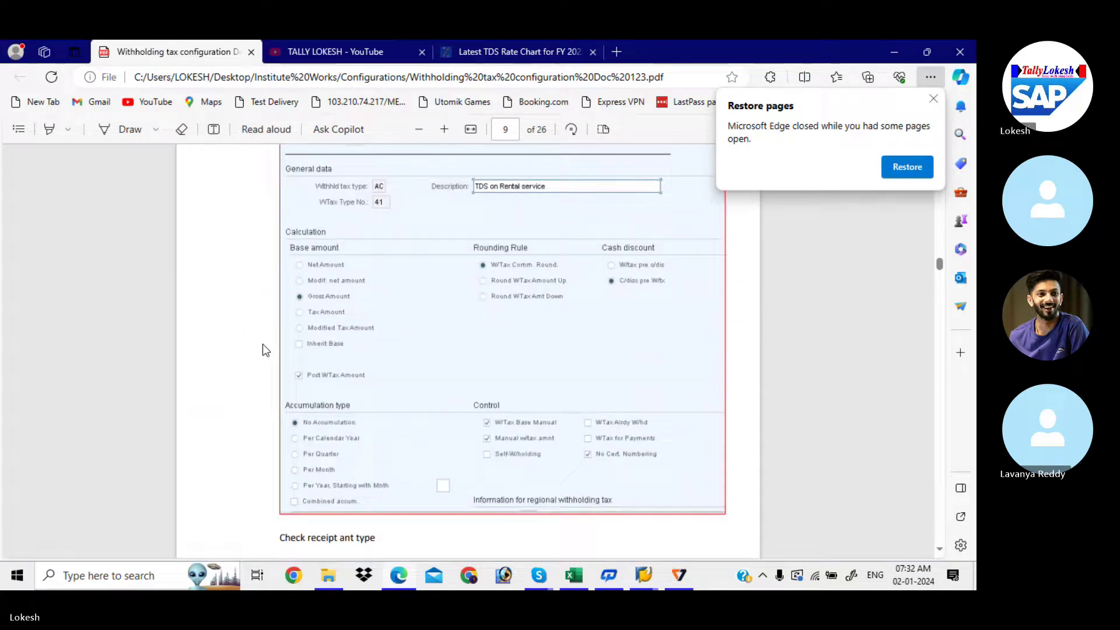
scroll(262, 344, "up", 3)
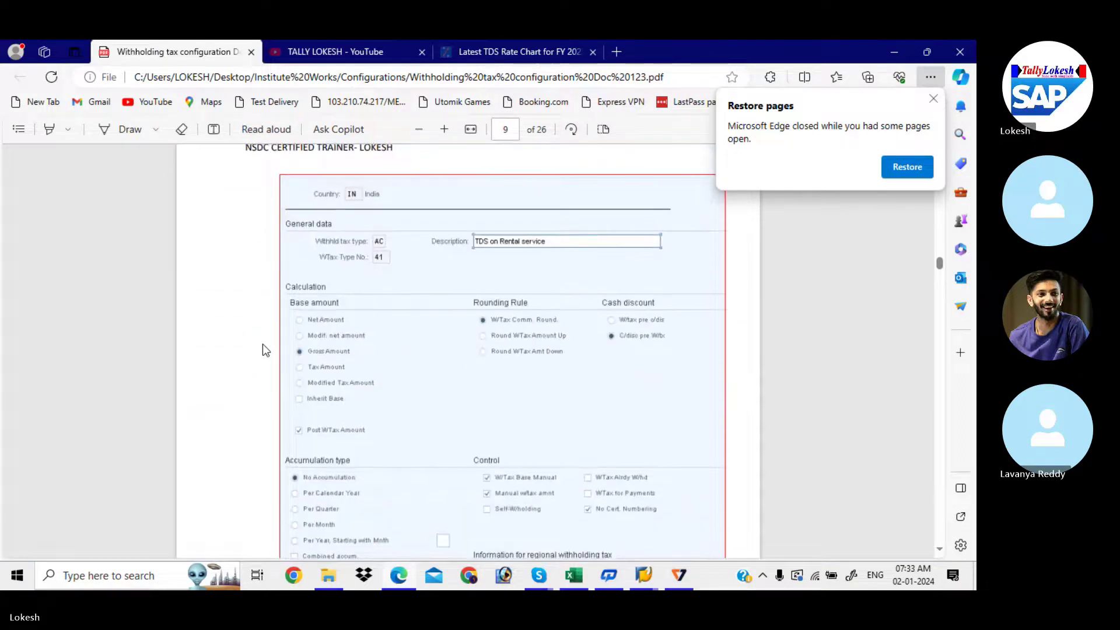
scroll(263, 344, "down", 8)
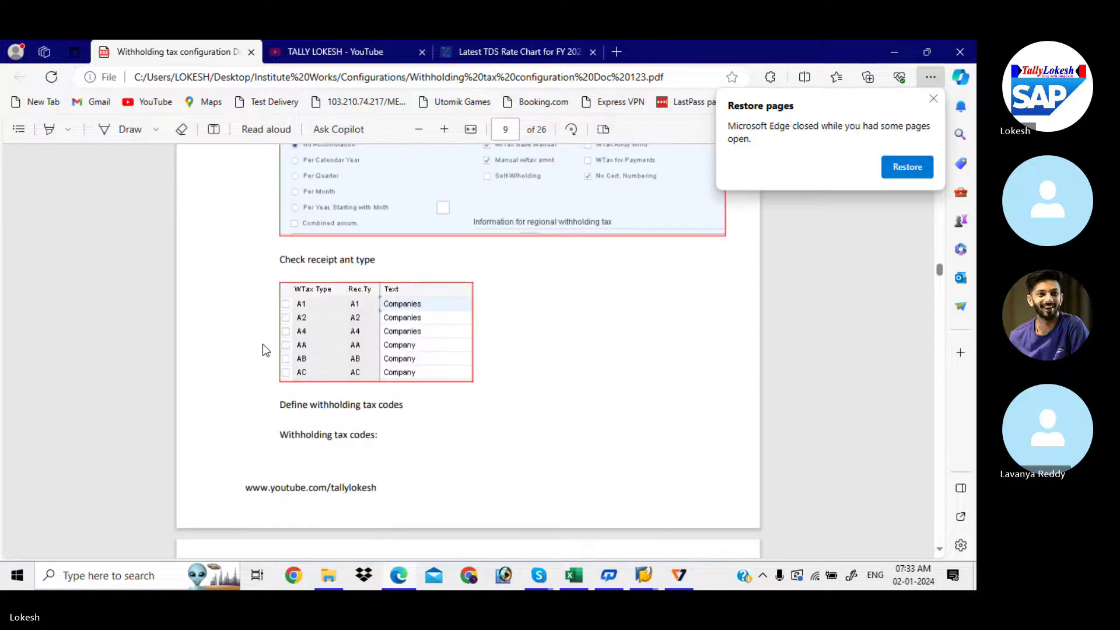
scroll(262, 344, "down", 10)
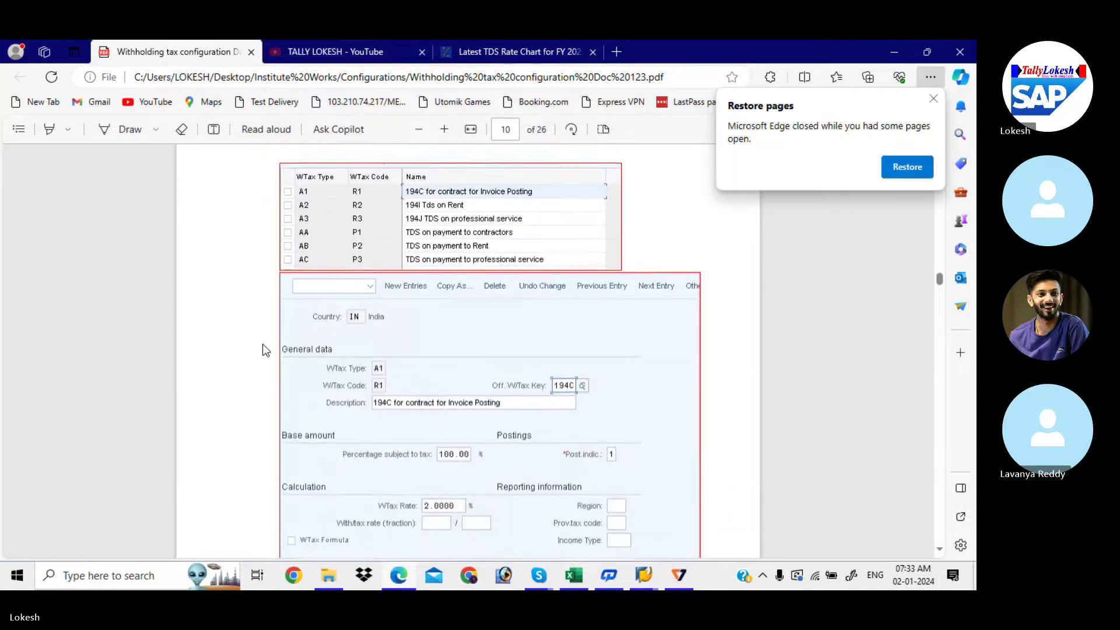
scroll(263, 350, "down", 1)
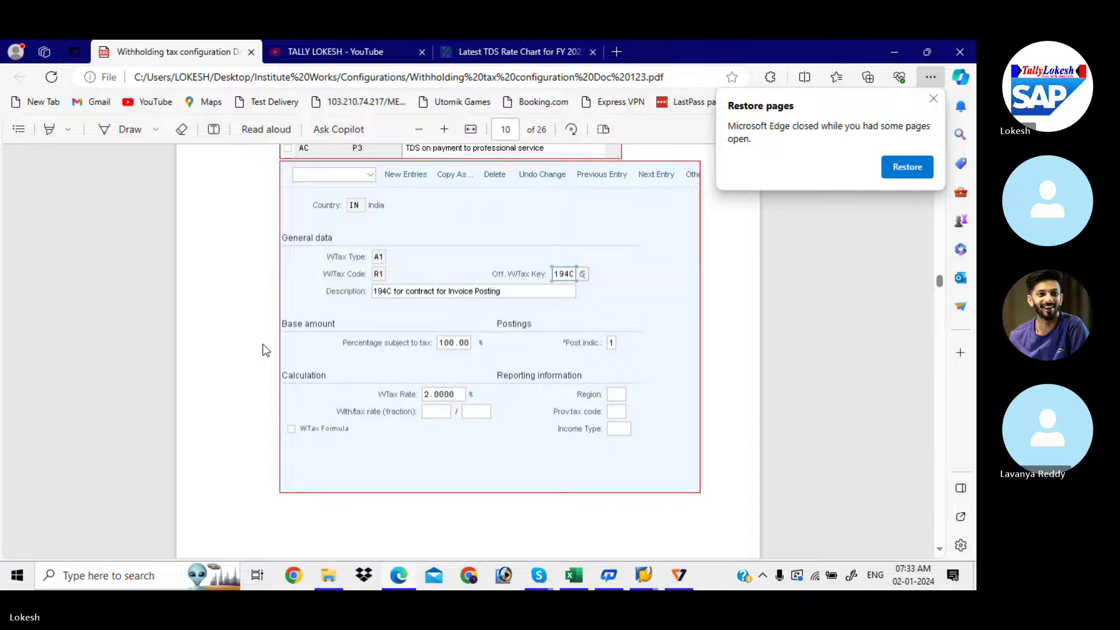
Switch to SAP and set the percentage subject to tax to 10 for withholding tax code A1
key("alt+Tab")
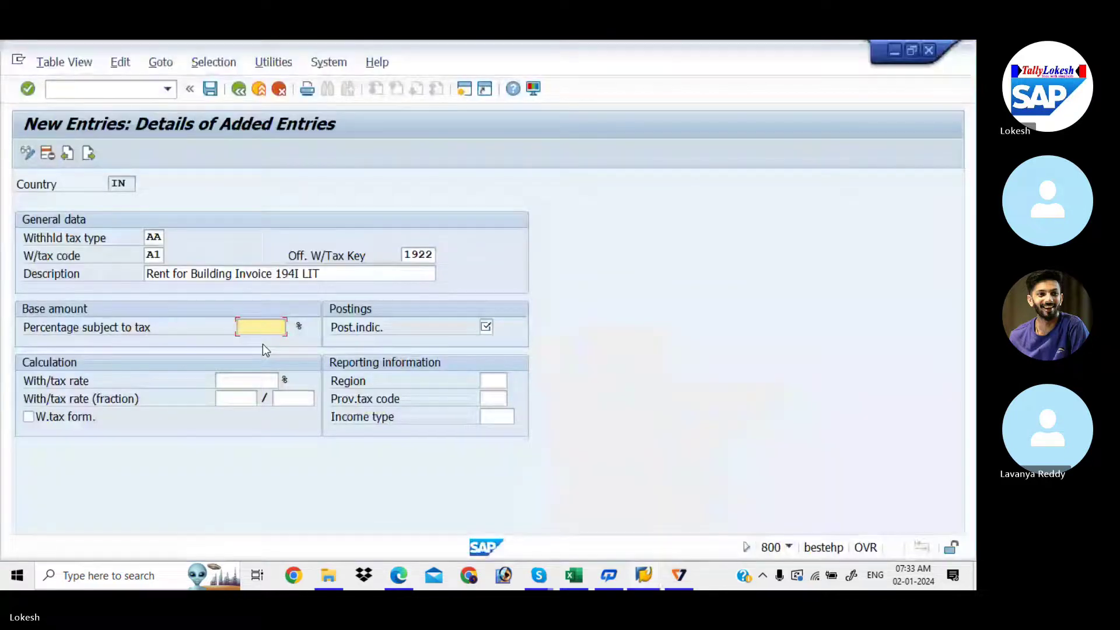
key("BackSpace")
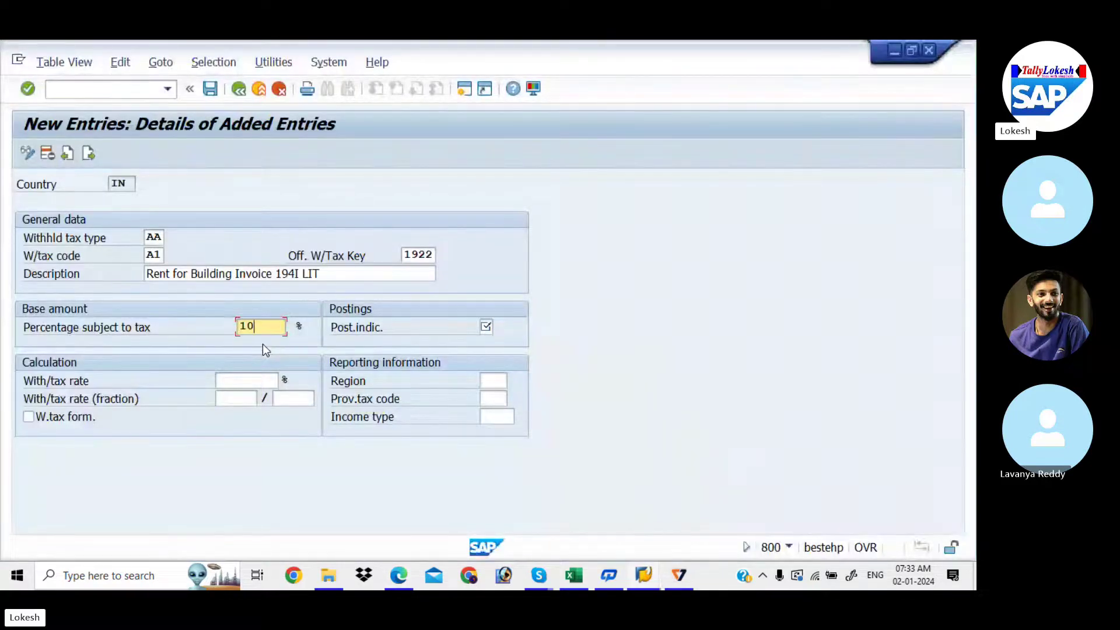
key("Tab")
Choose posting indicator 1, the standard posting, from the possible values for withholding tax code A1
key("BackSpace")
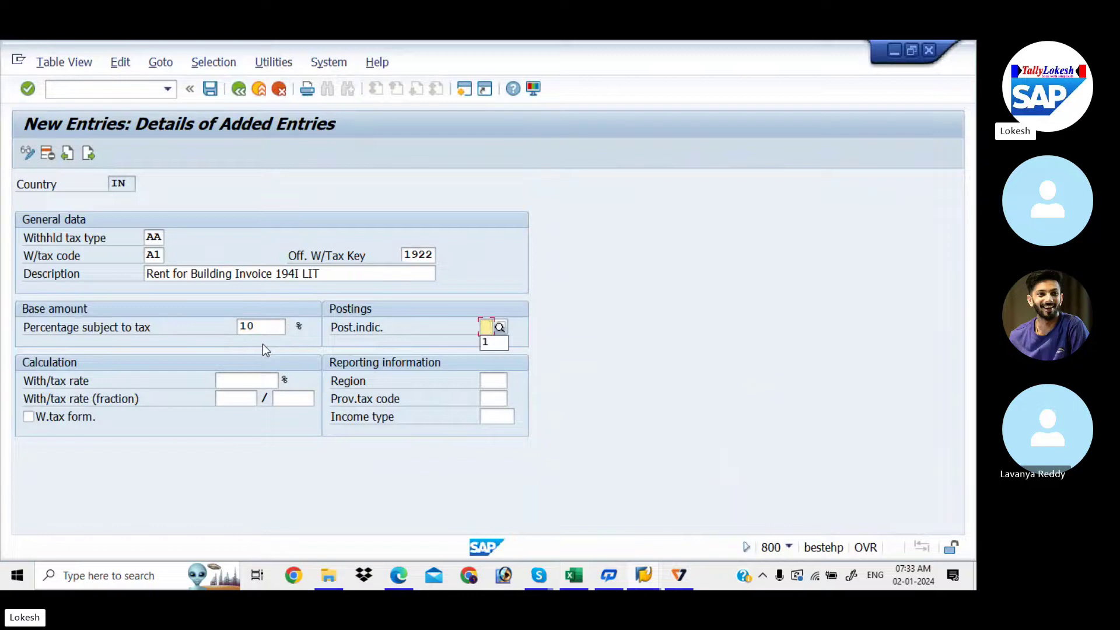
left_click(501, 329)
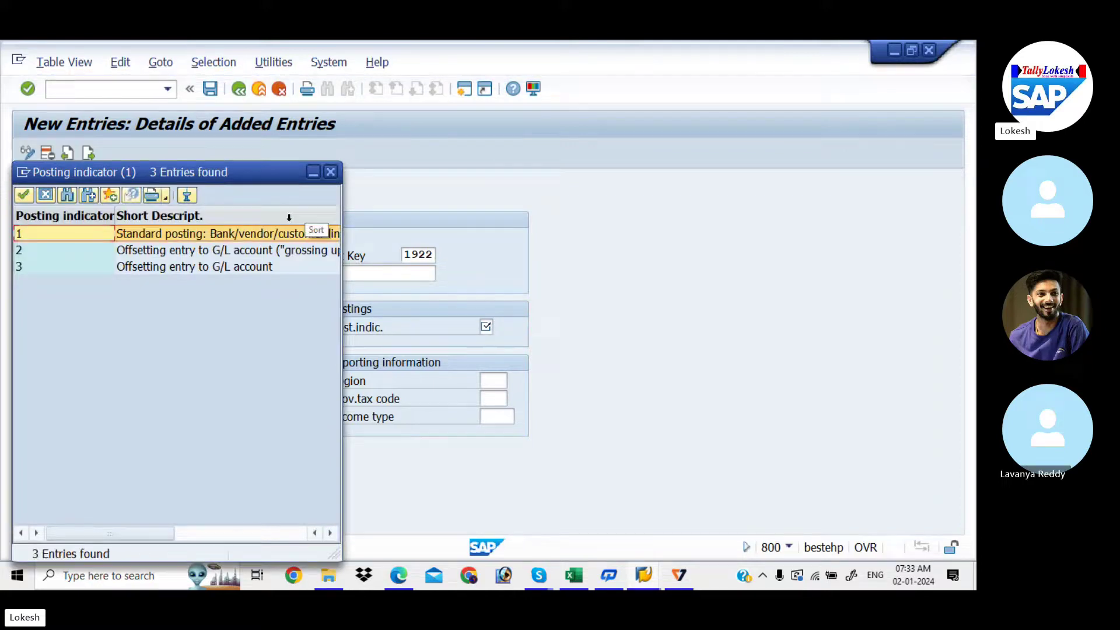
left_click(235, 236)
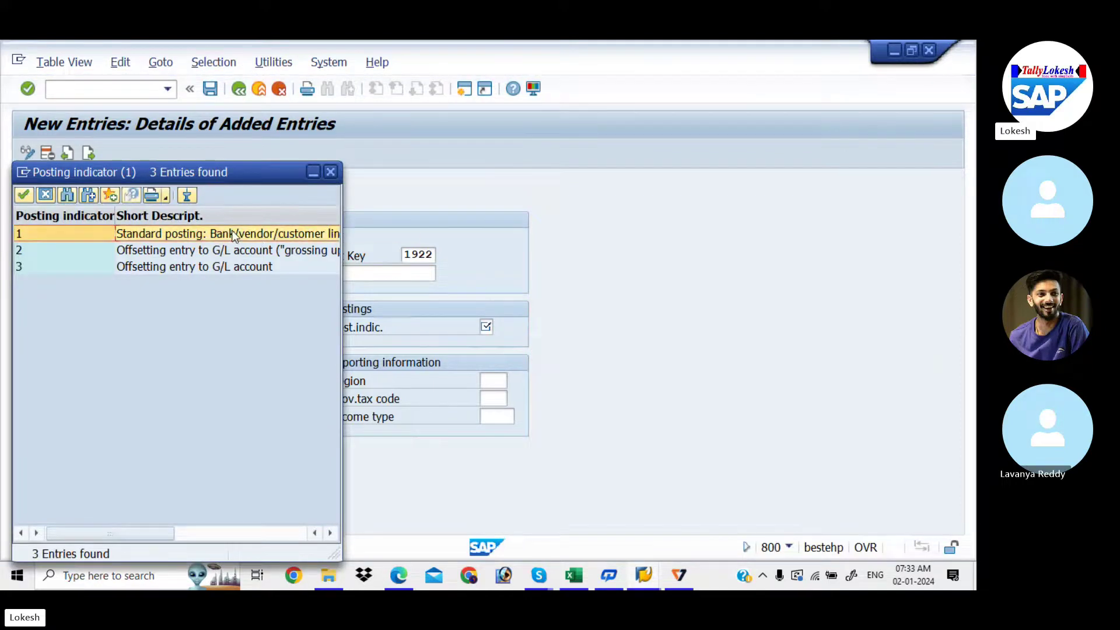
Set the withholding tax rate of code A1 to 10 percent
key("Tab")
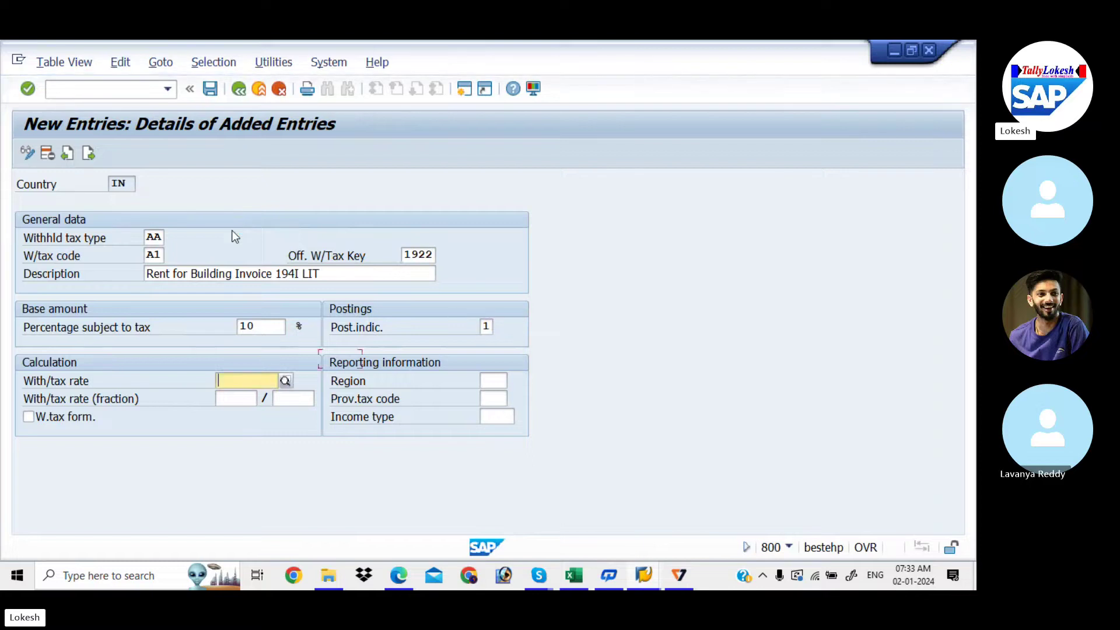
key("BackSpace")
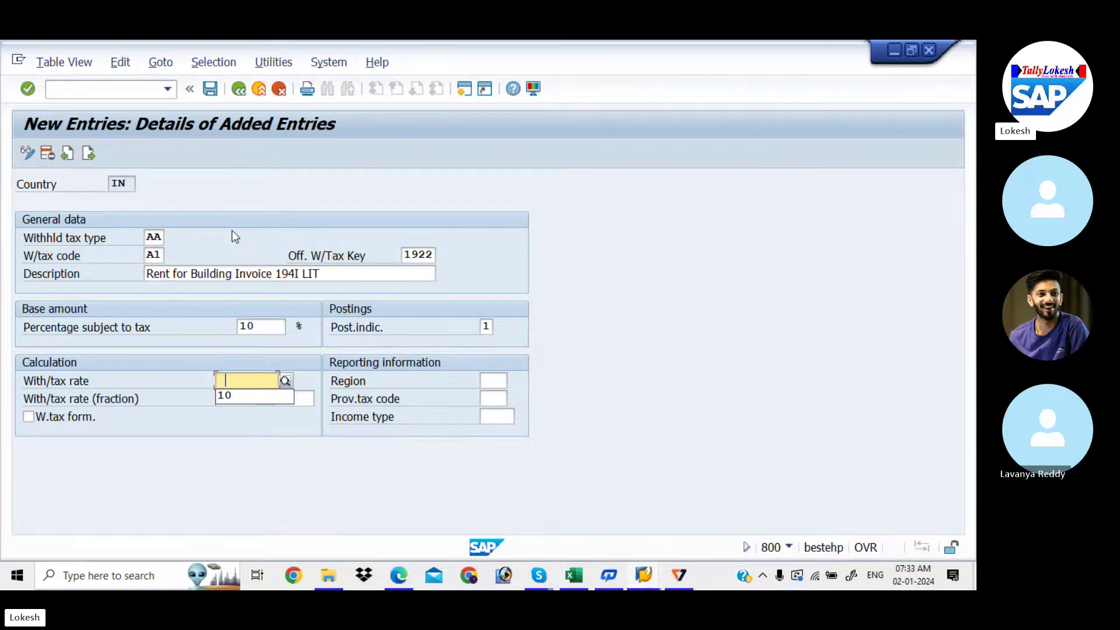
type("10")
key("Tab")
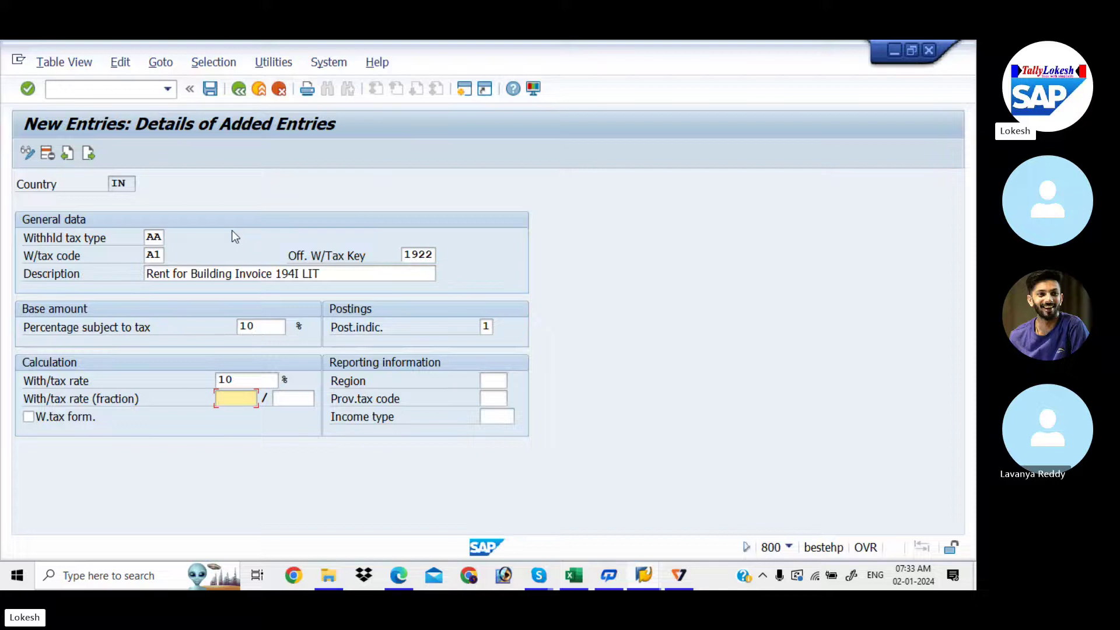
Compare the entry with the configuration PDF and try a withholding tax rate of 2000 for code A1
key("alt+Tab")
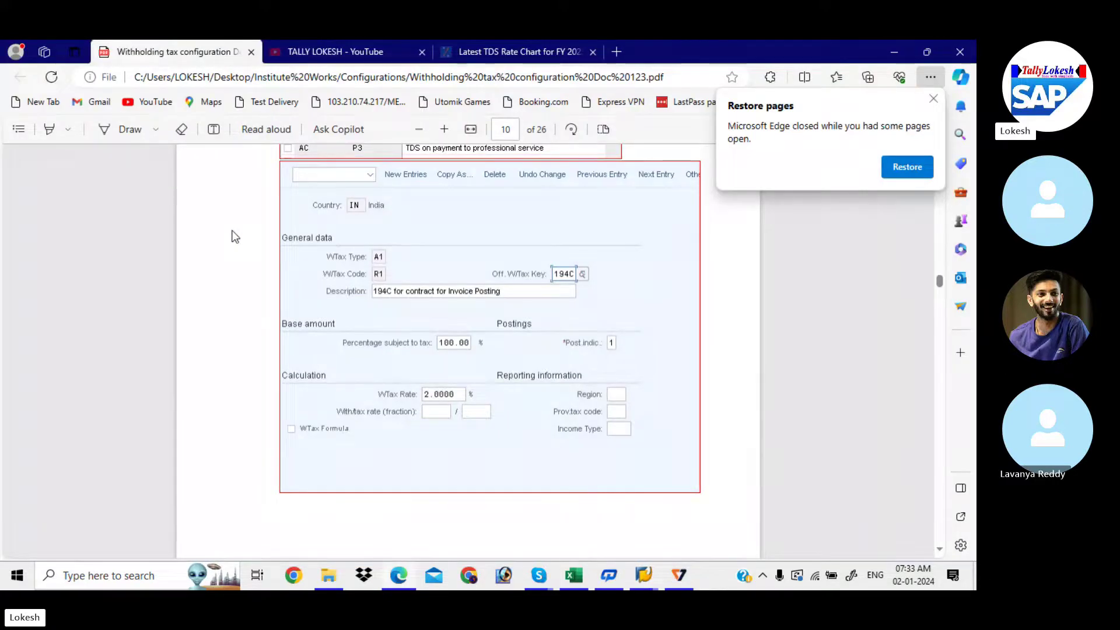
key("alt+Tab")
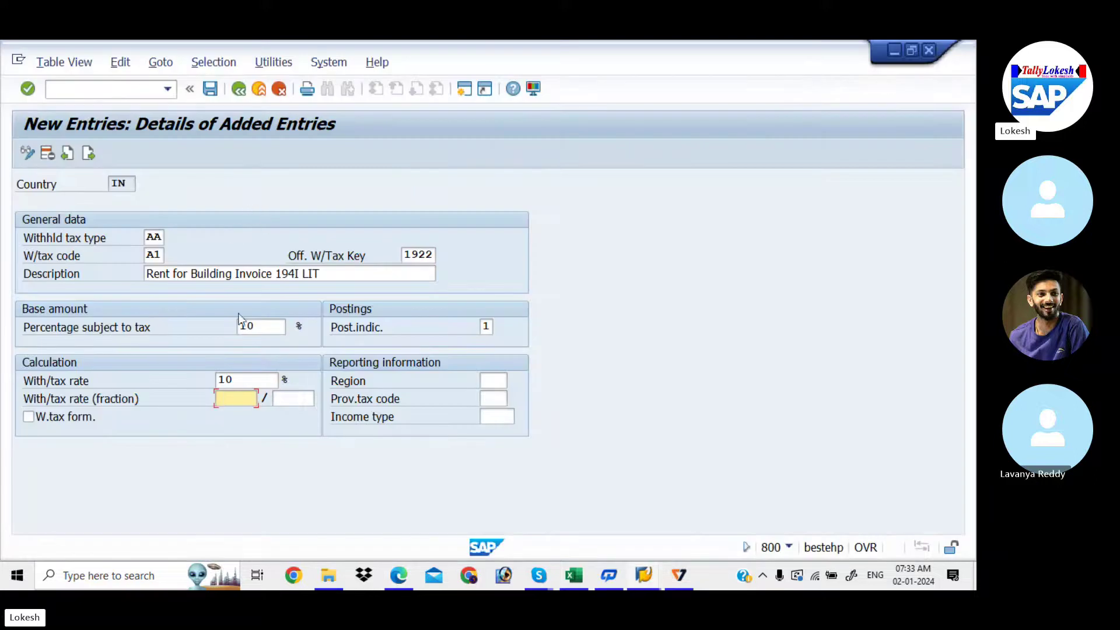
left_click(243, 378)
key("BackSpace")
key("BackSpace")
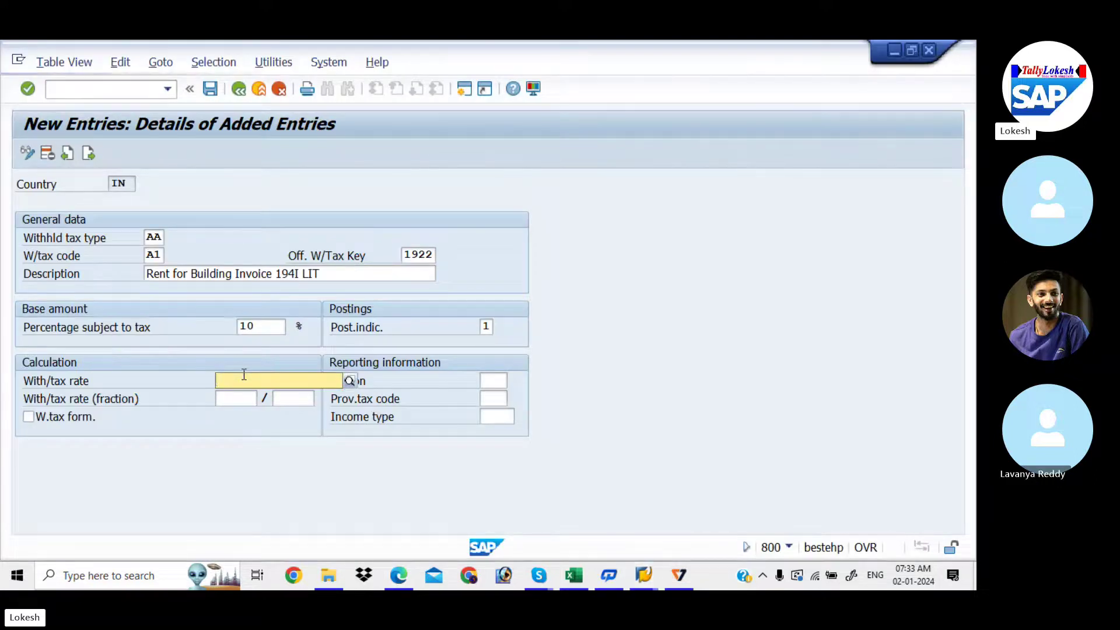
type("2000")
key("ctrl+z")
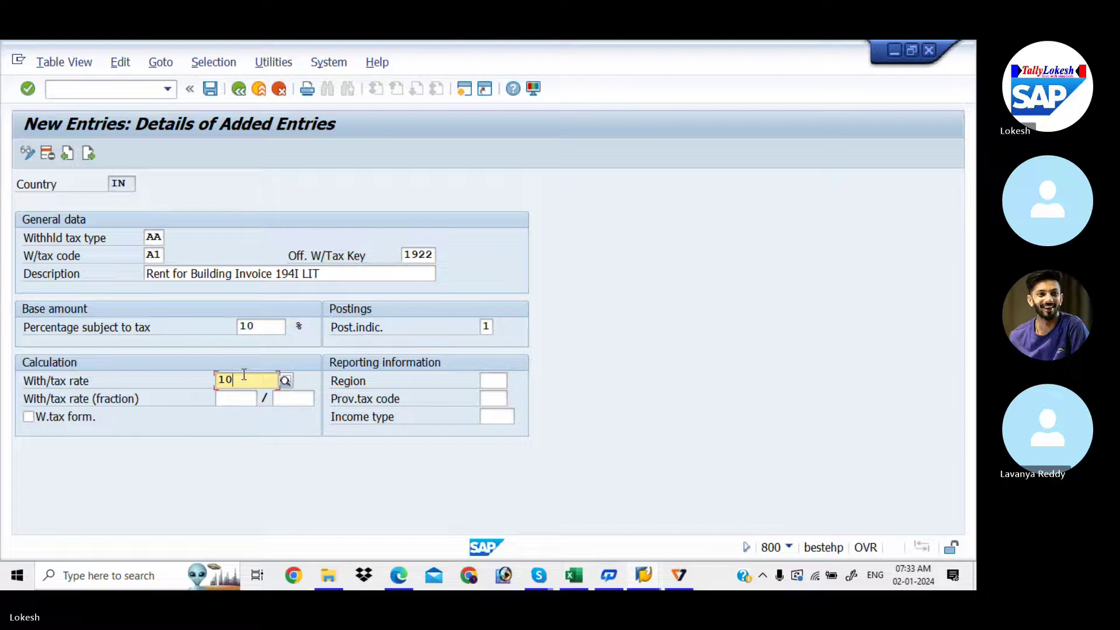
left_click(243, 378)
key("BackSpace")
key("BackSpace")
type("2000")
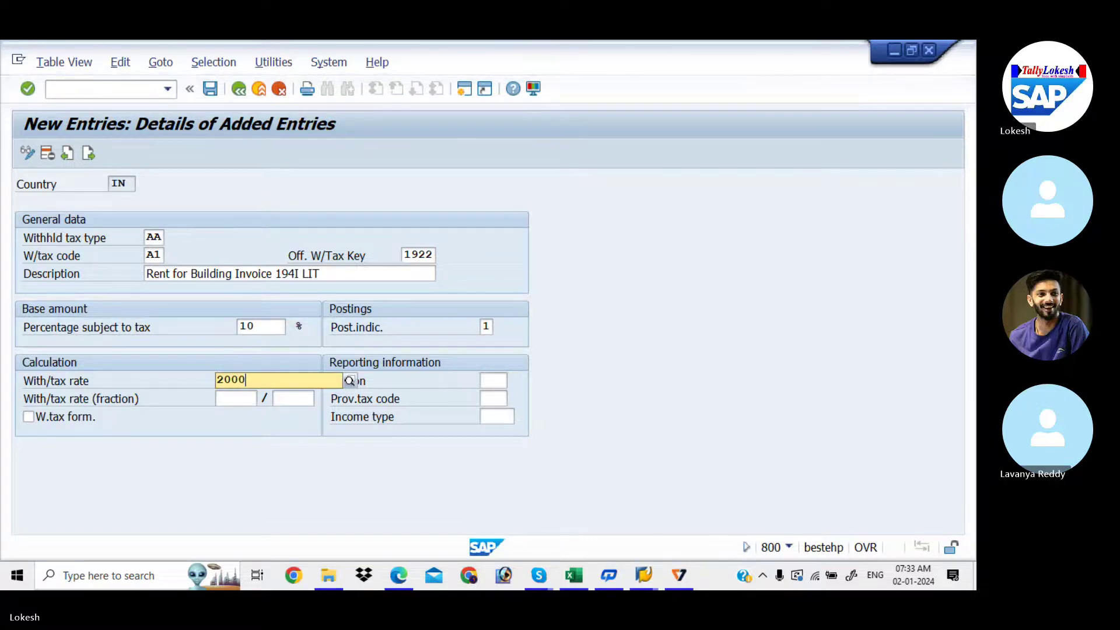
key("F4")
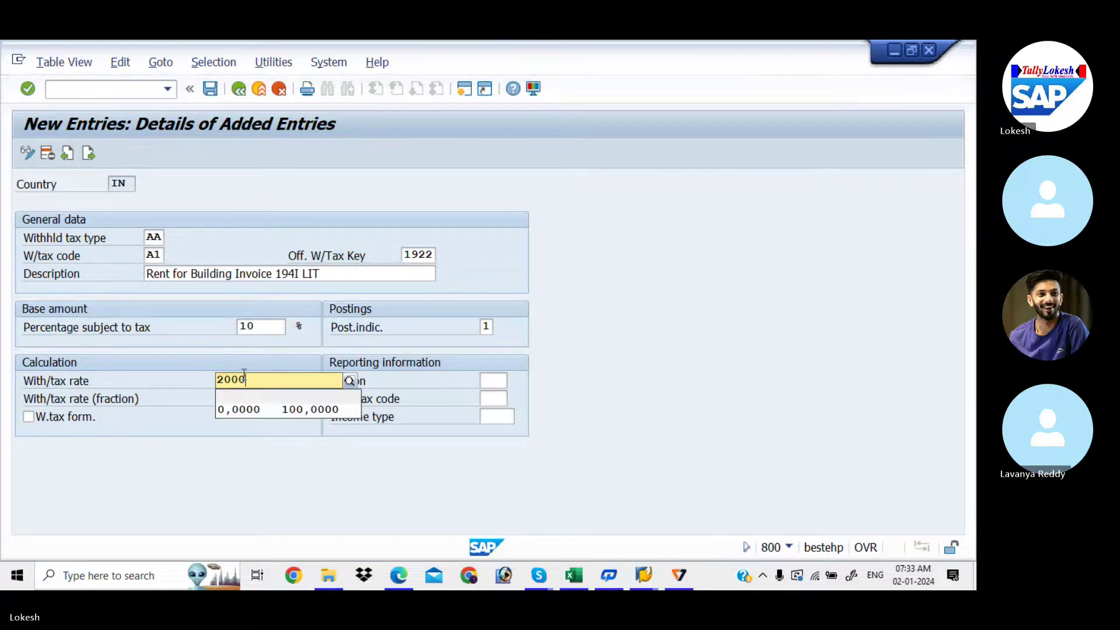
key("Tab")
Set the percentage subject to tax of code A1 to 100 and validate the entry
left_click(267, 327)
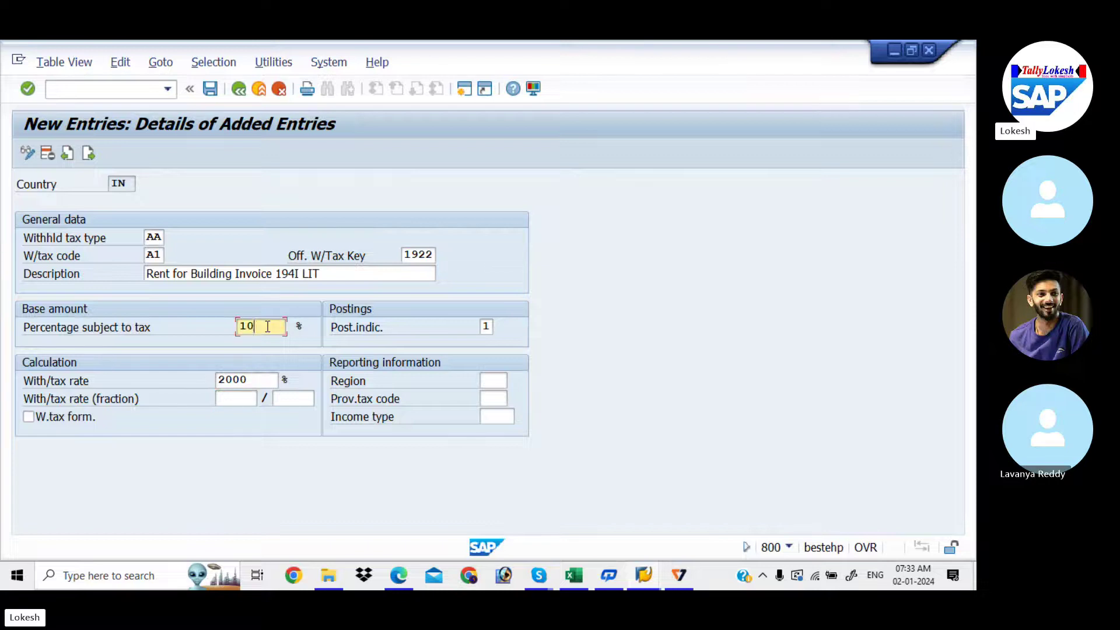
key("BackSpace")
key("BackSpace")
type("100")
key("Tab")
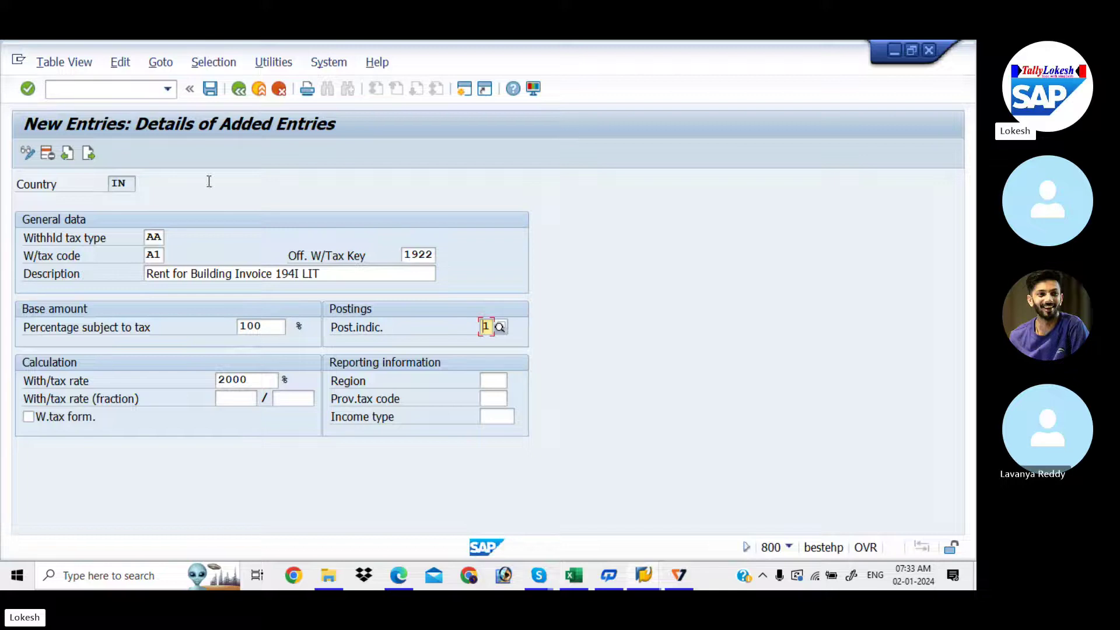
key("Return")
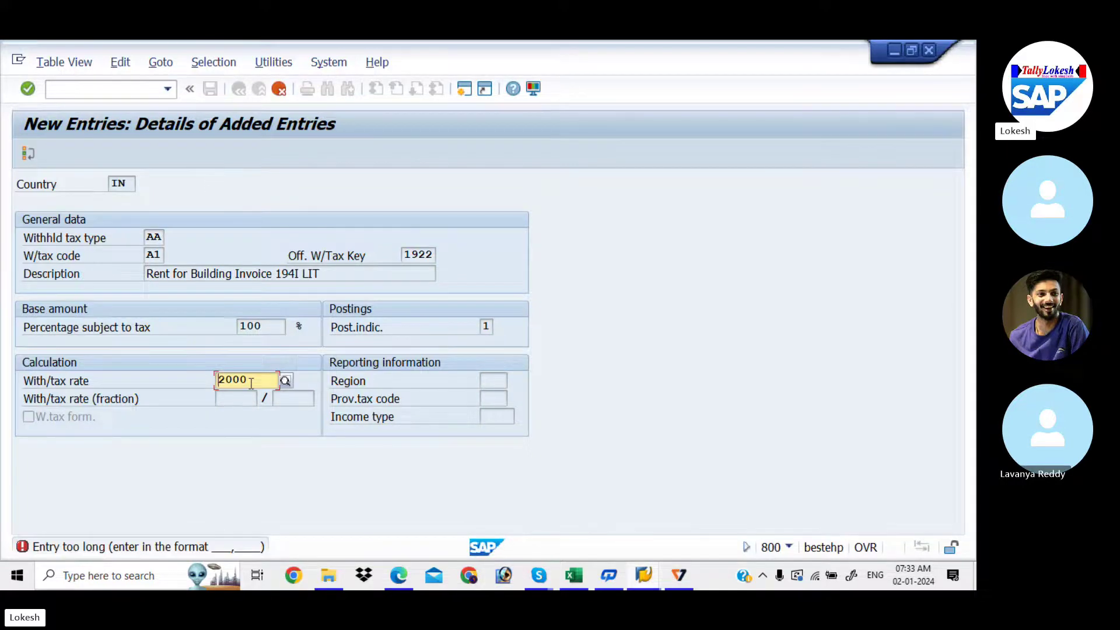
Set the withholding tax rate to 10 percent and save the entry under the WITH HOLDING CONFIGURATION FOR LIT customizing request
key("BackSpace")
key("BackSpace")
key("BackSpace")
key("BackSpace")
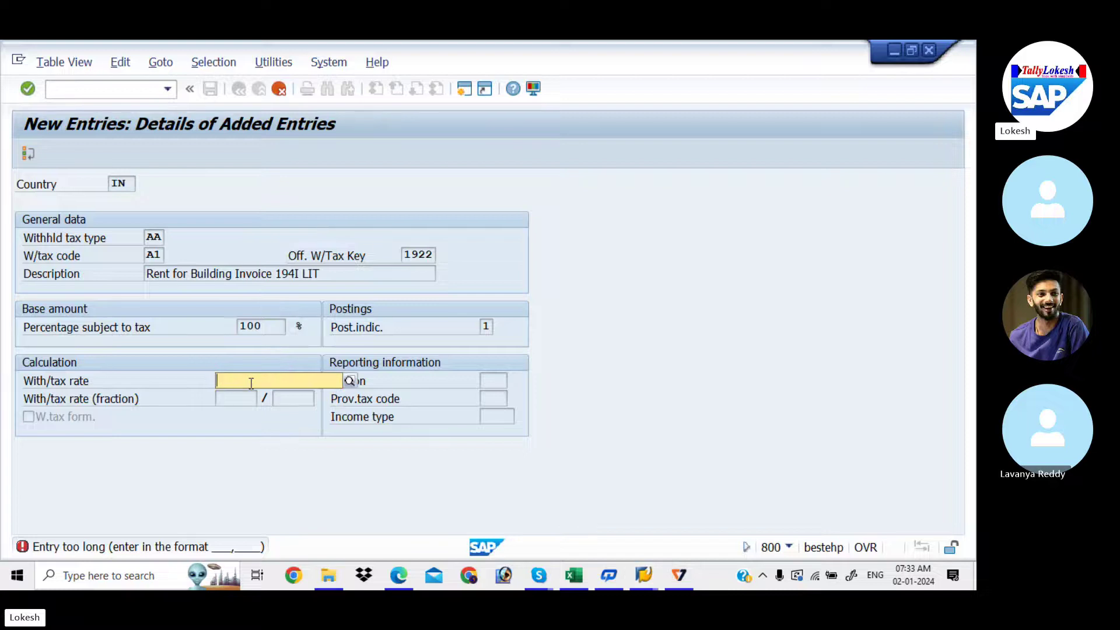
type("10")
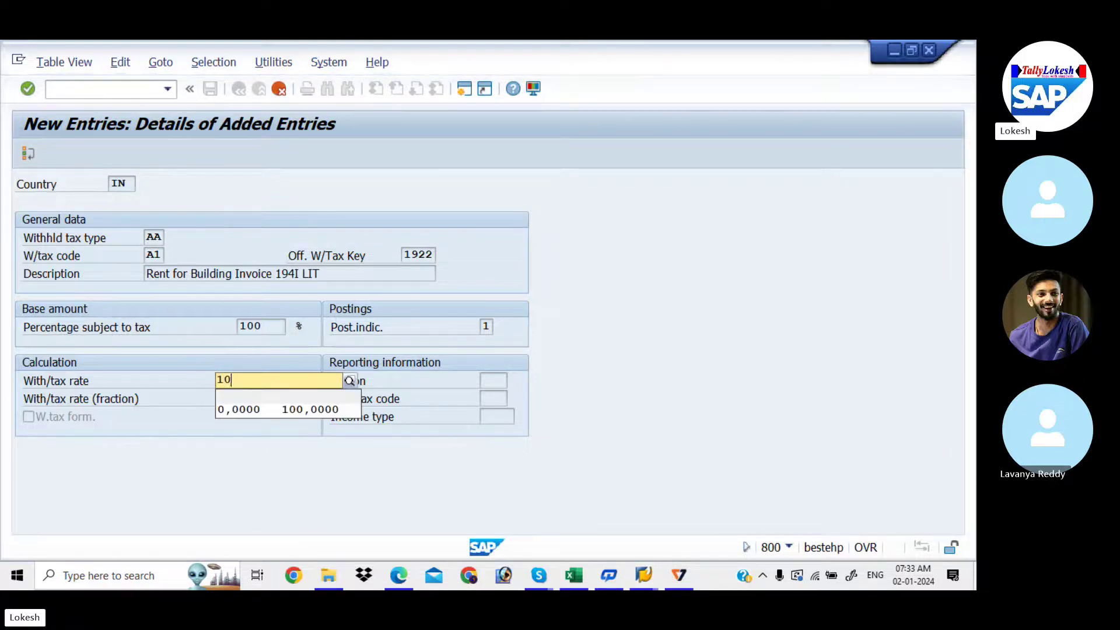
key("Return")
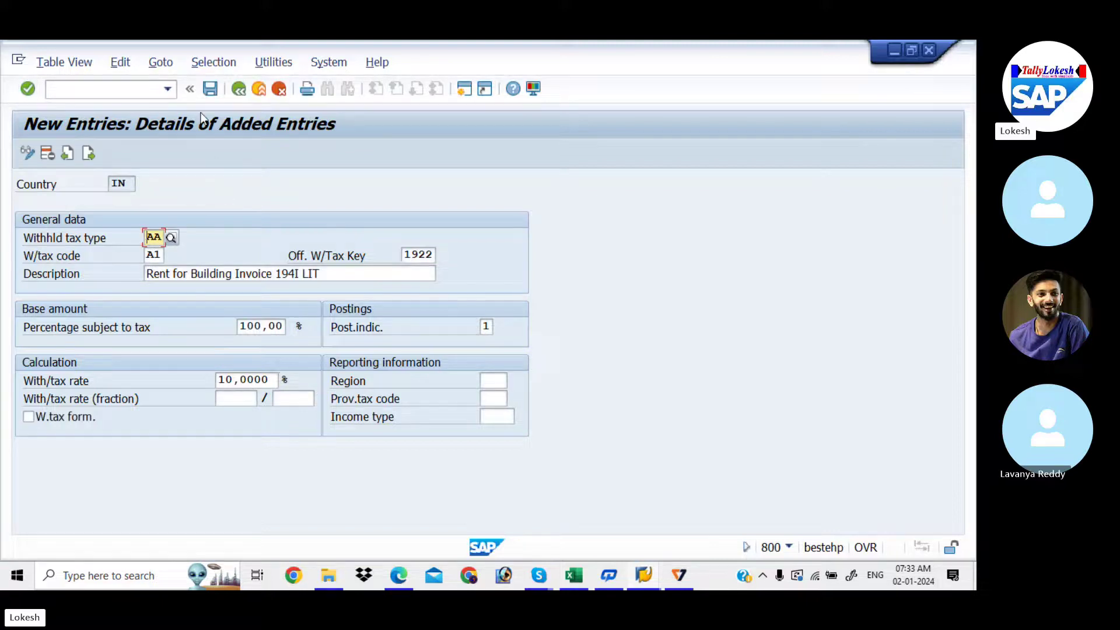
left_click(214, 92)
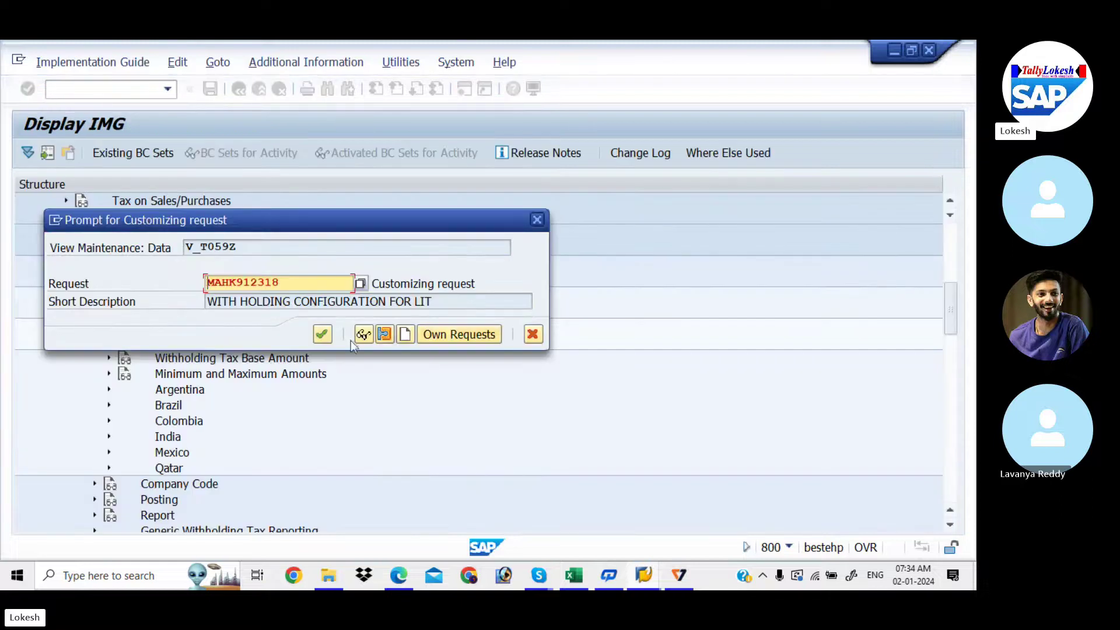
left_click(322, 334)
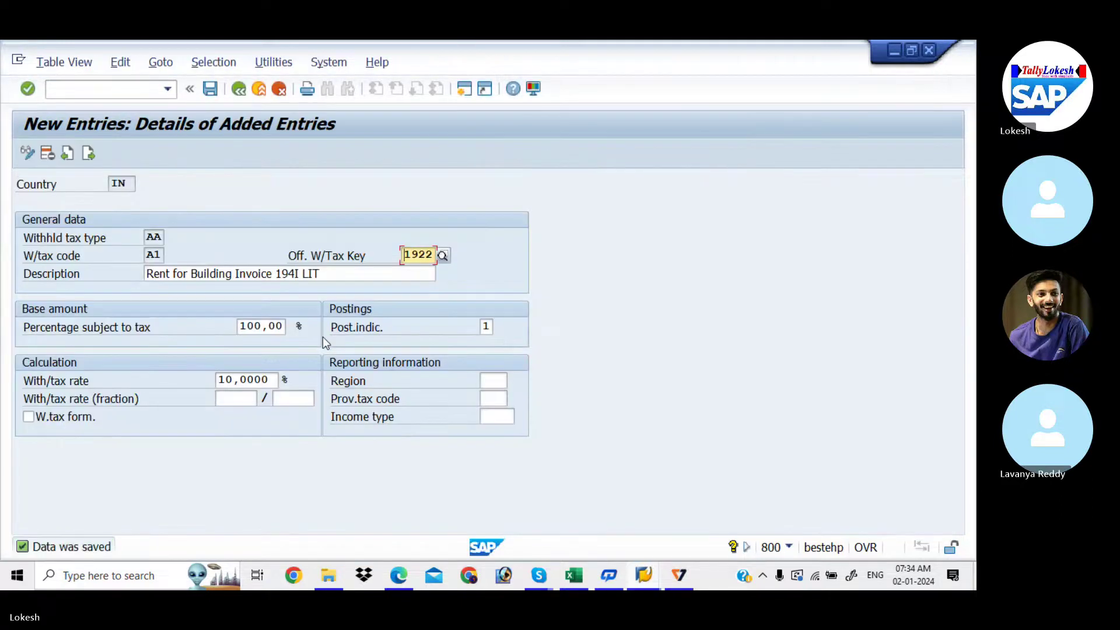
Record A1 in cell C9 of the With Holding Tax sheet in Excel, beside Define With Holding tax codes, and return to SAP
key("alt+Tab")
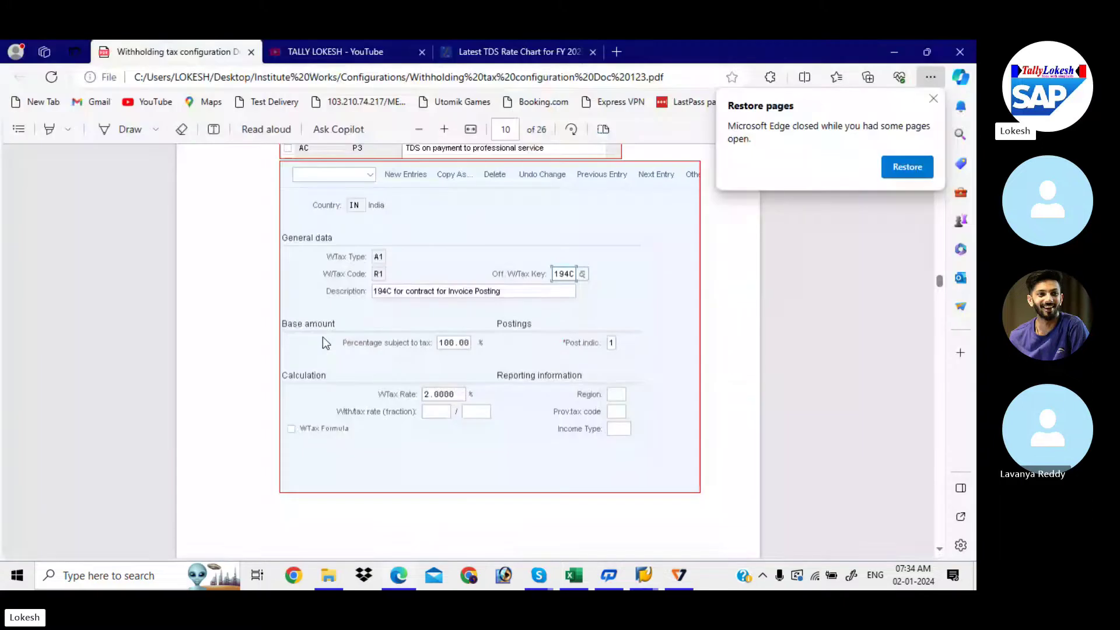
key("alt+Tab")
key("Tab")
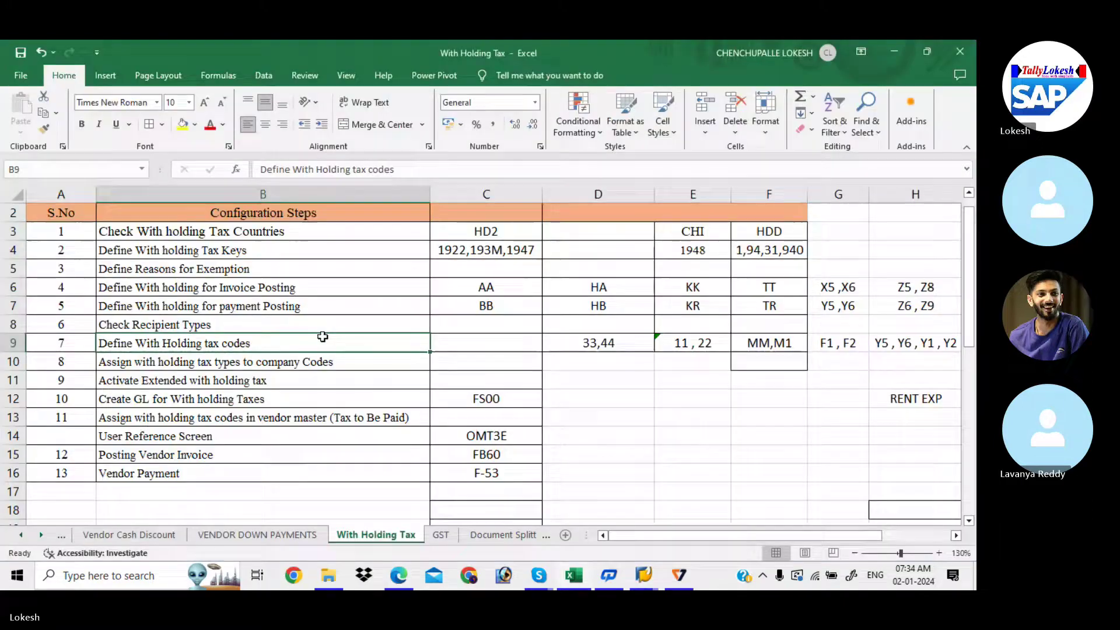
key("Right")
type("A1")
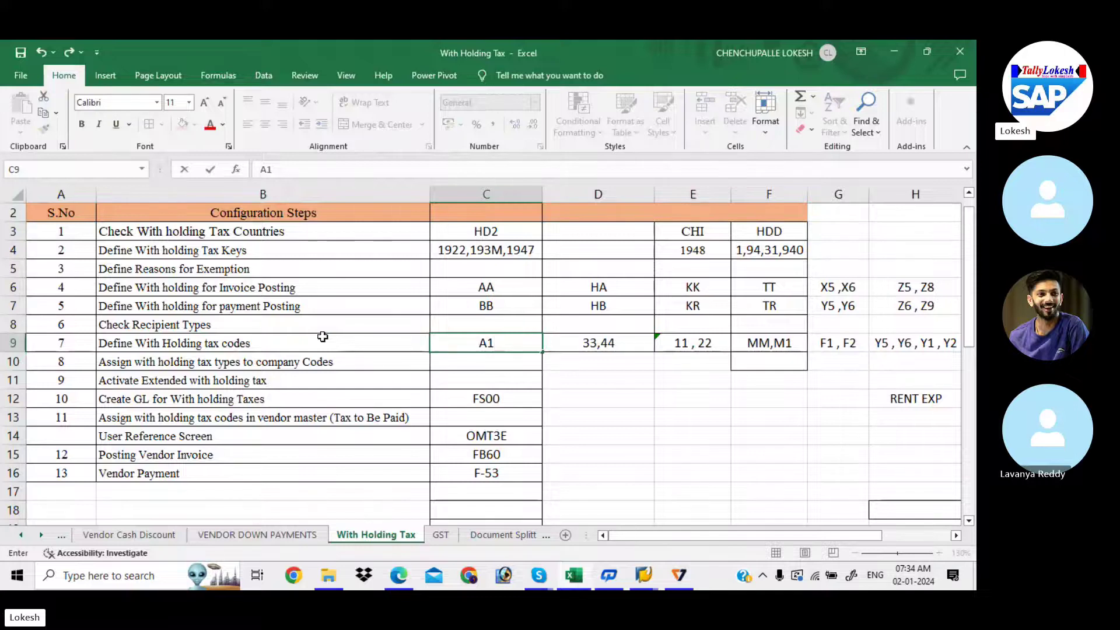
key("alt+Tab")
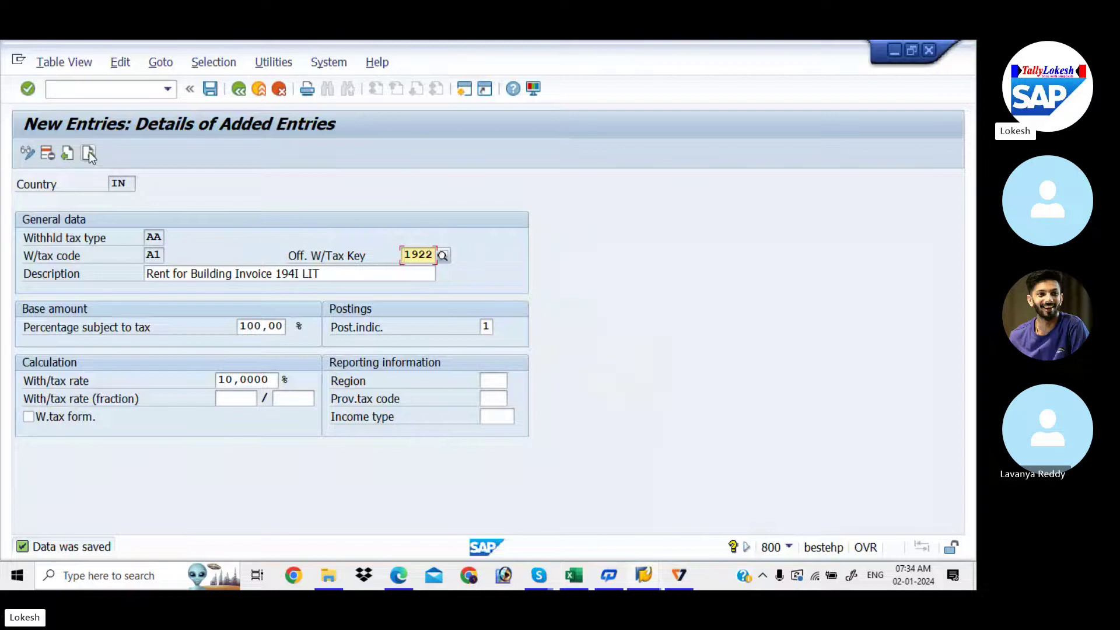
Start another withholding tax code entry with tax type BB, tax code B1 and official tax key 1922
left_click(89, 152)
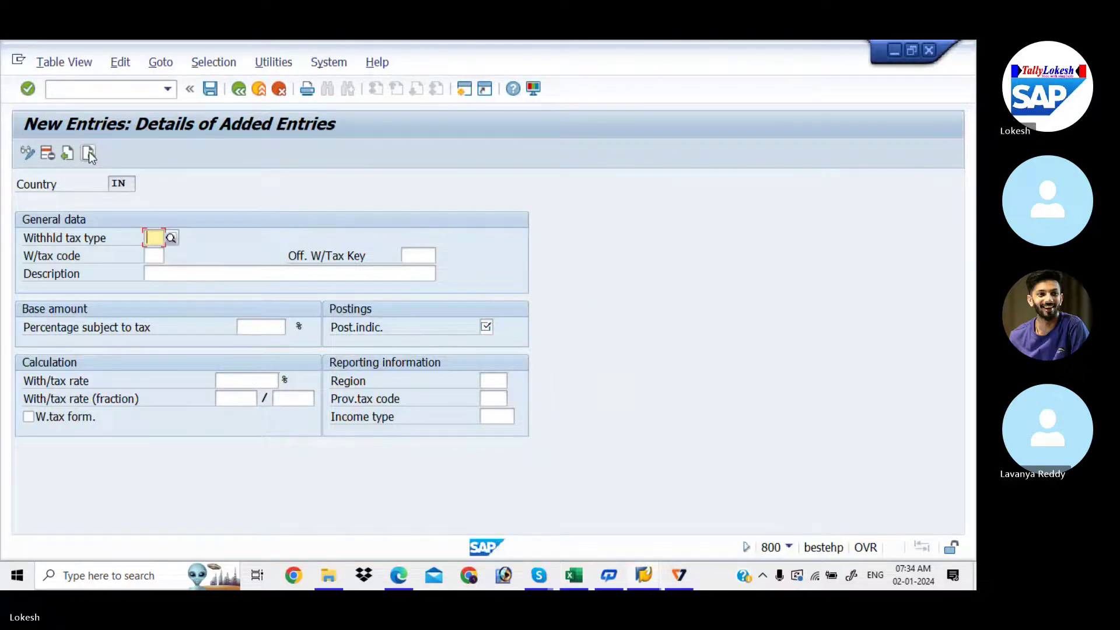
type("BB")
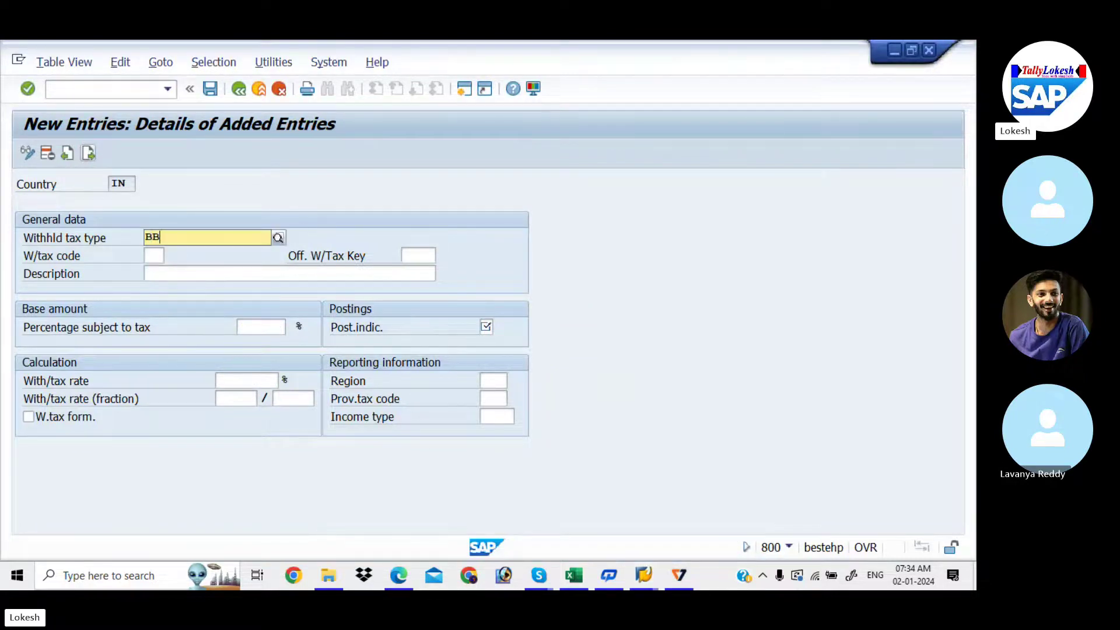
key("Down")
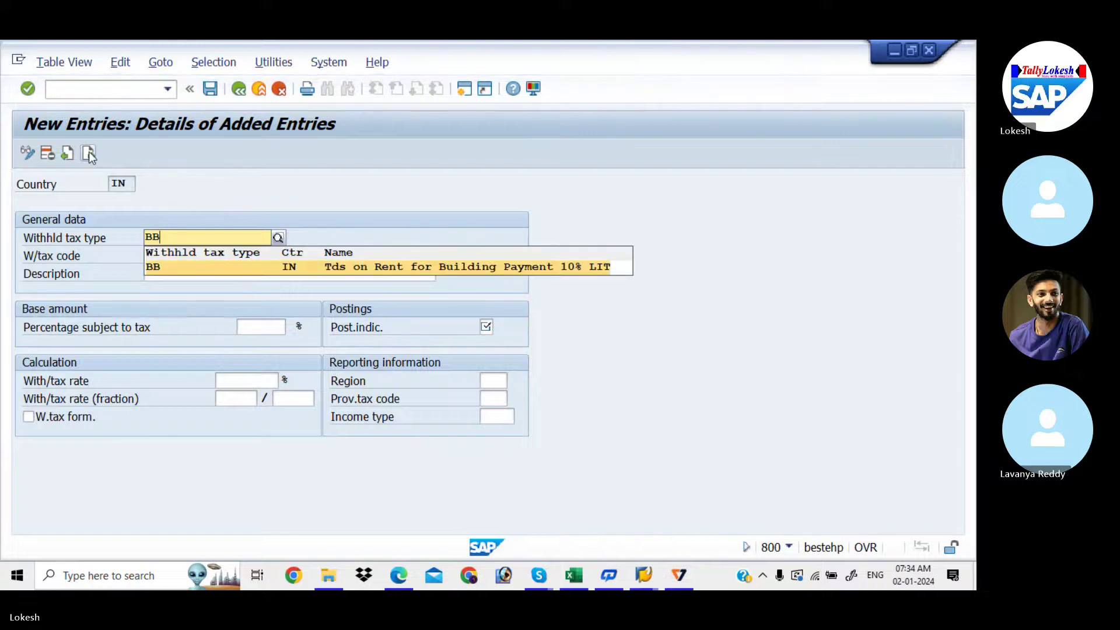
key("Return")
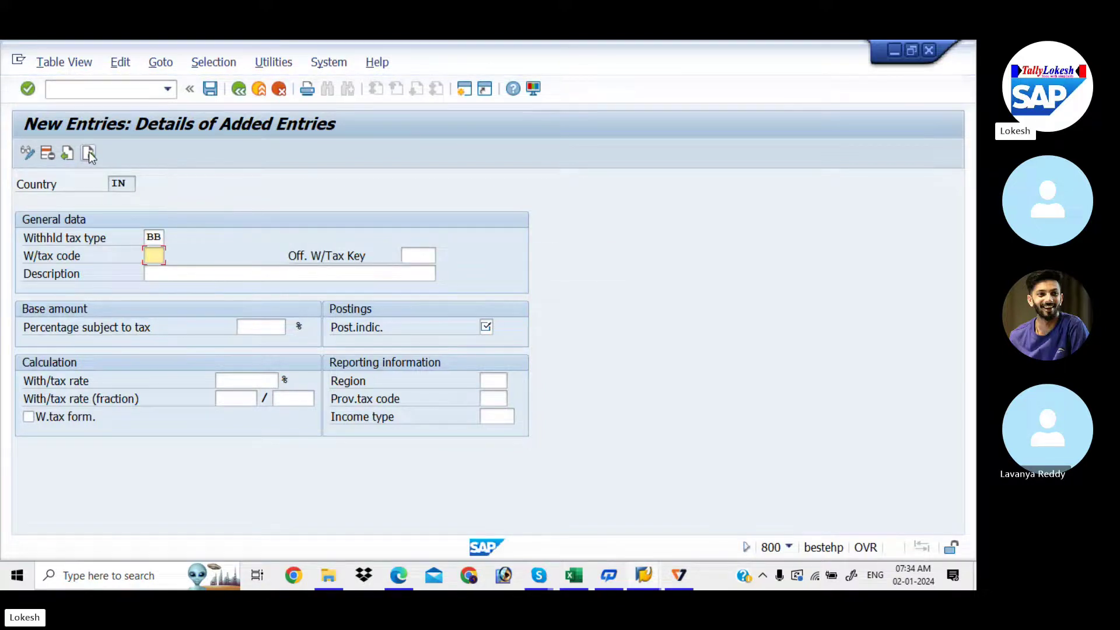
type("B1")
key("Tab")
type("1922")
key("Tab")
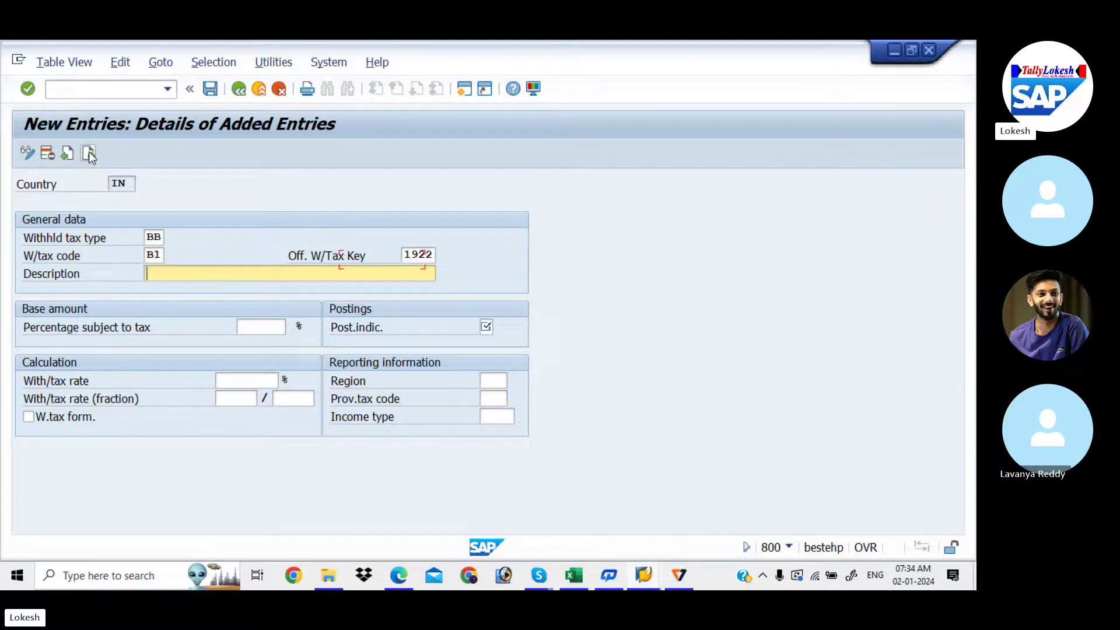
Describe code B1 as "Tds on Rent for Building Payment LIT", adapting the earlier SAP4 description
key("BackSpace")
key("Down")
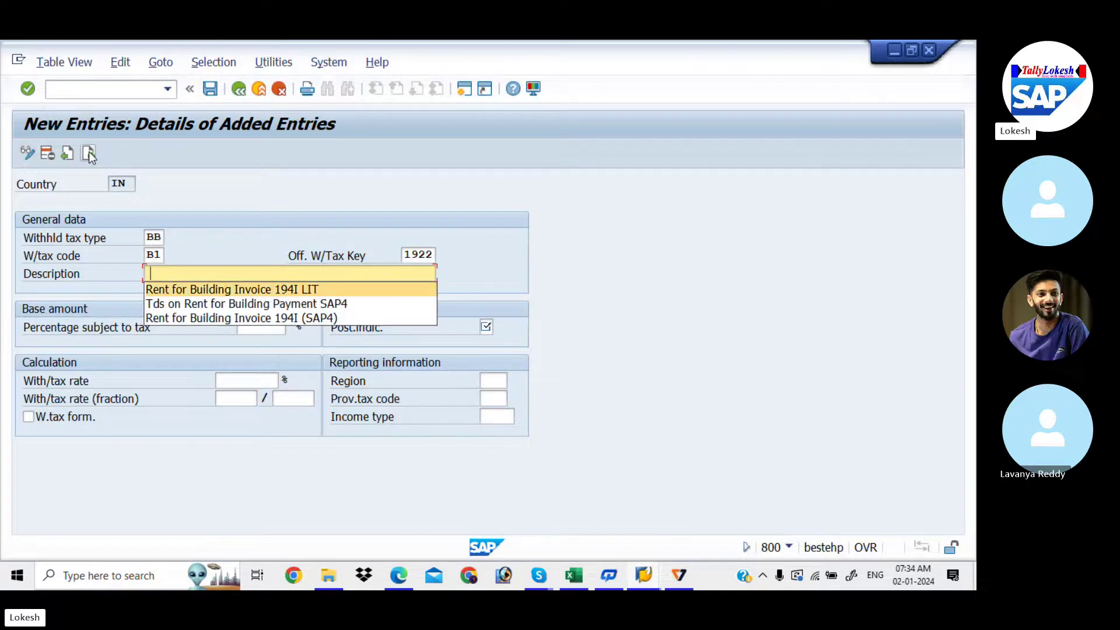
key("Down")
key("Return")
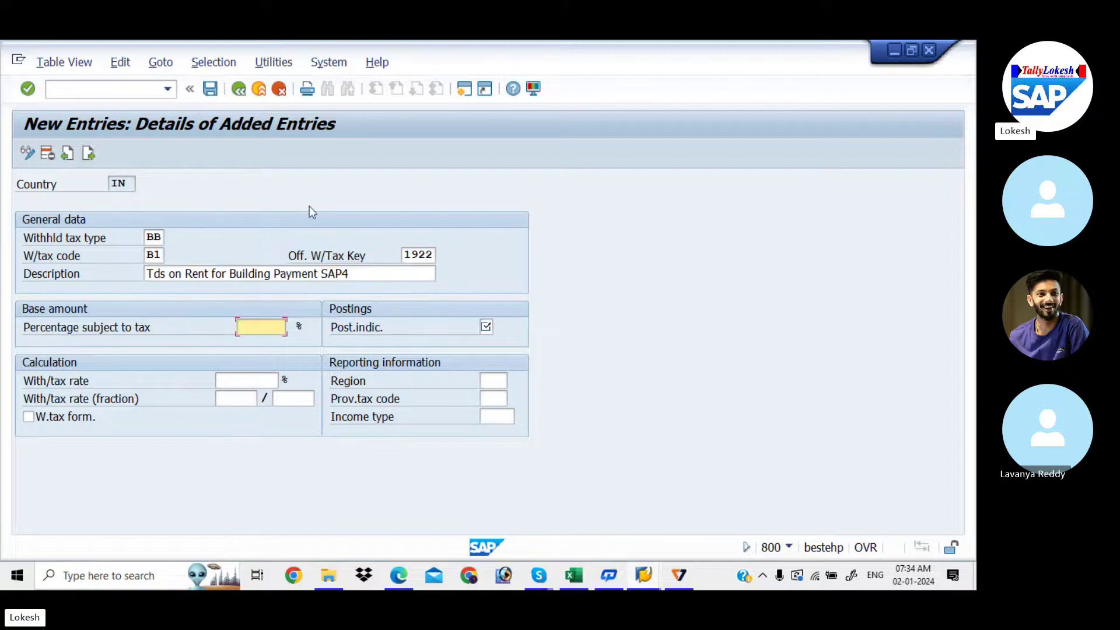
left_click(356, 271)
key("BackSpace")
key("BackSpace")
key("BackSpace")
key("BackSpace")
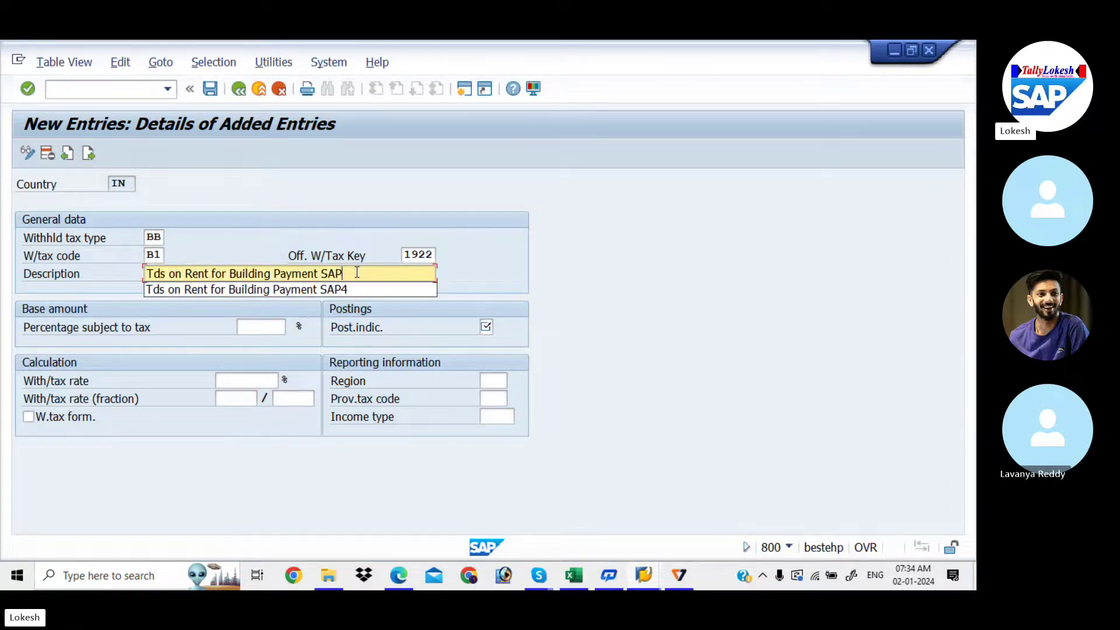
type("LIT")
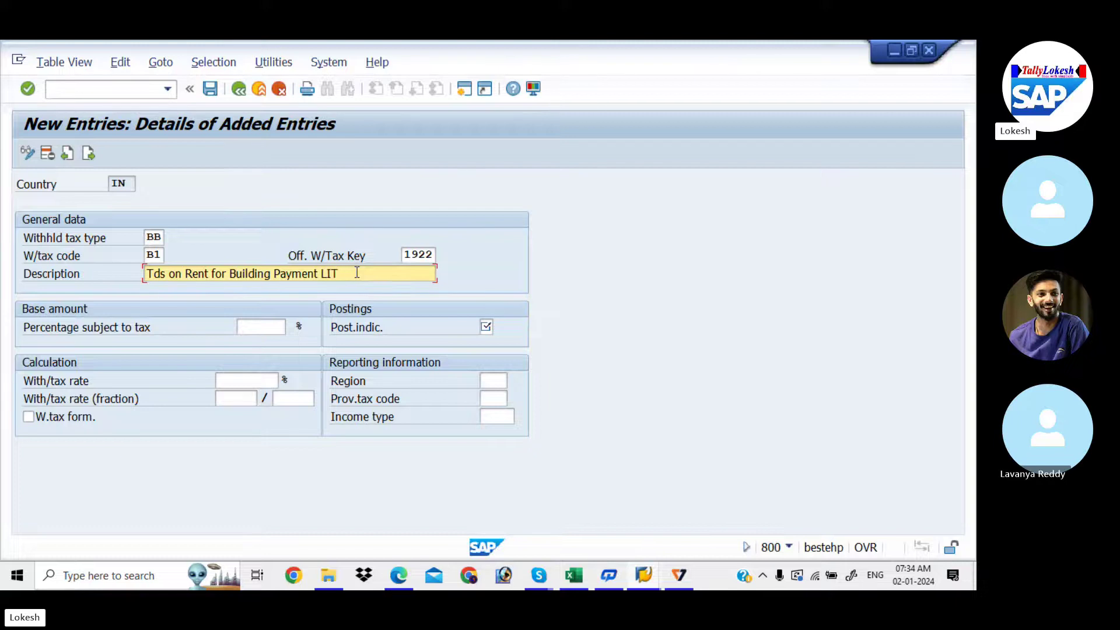
key("Tab")
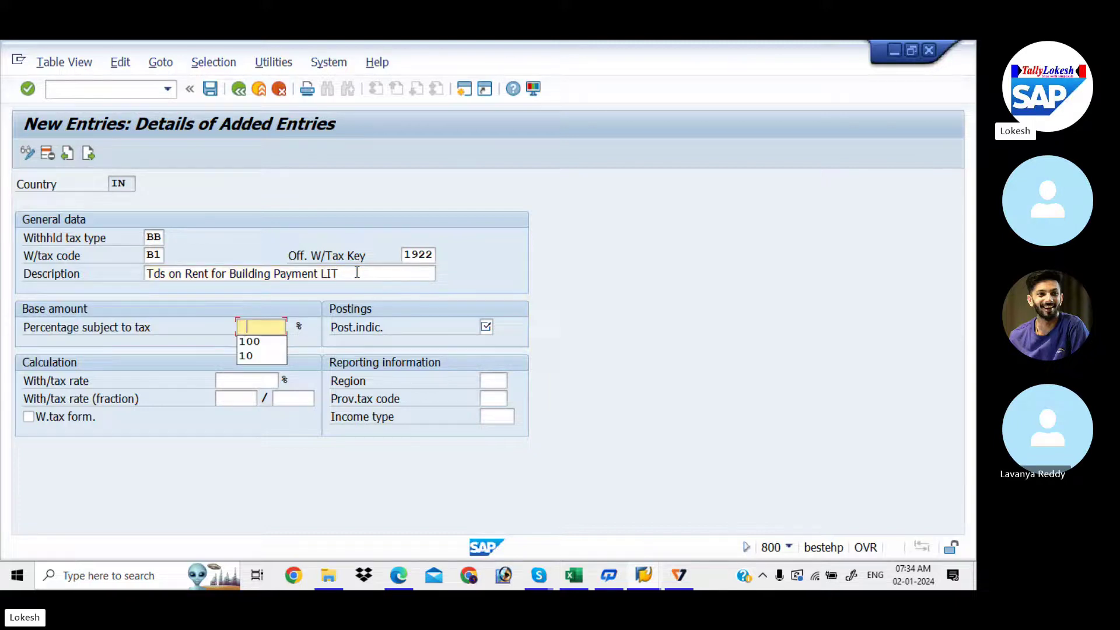
Set code B1's percentage subject to tax to 10, posting indicator to 1 and tax rate to 10 percent, and save the entry
type("10")
key("Tab")
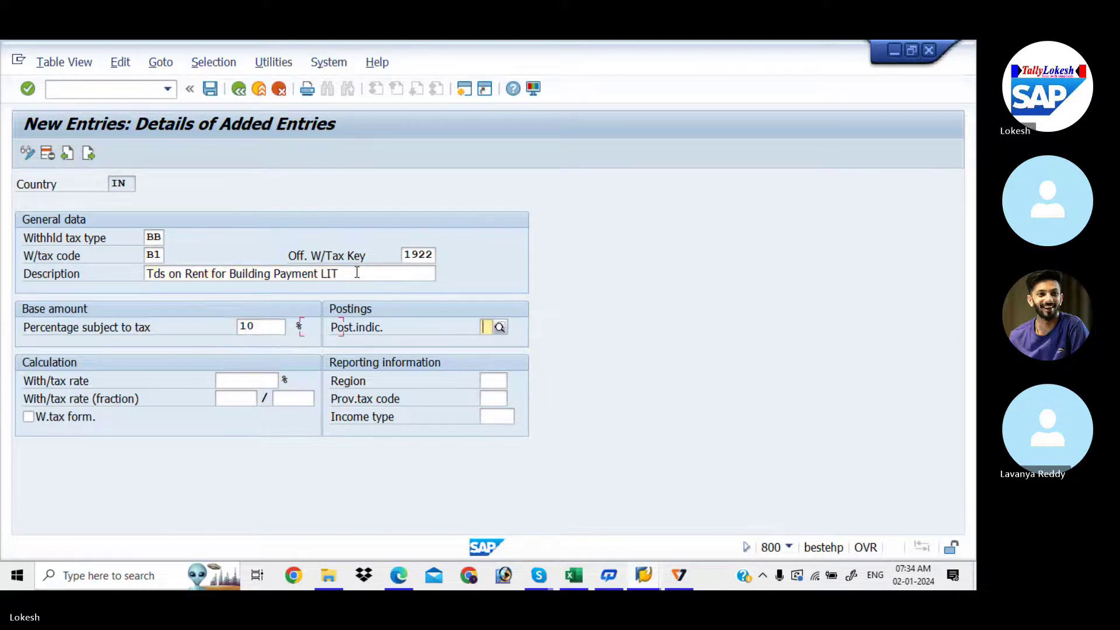
type("1")
key("Tab")
type("10")
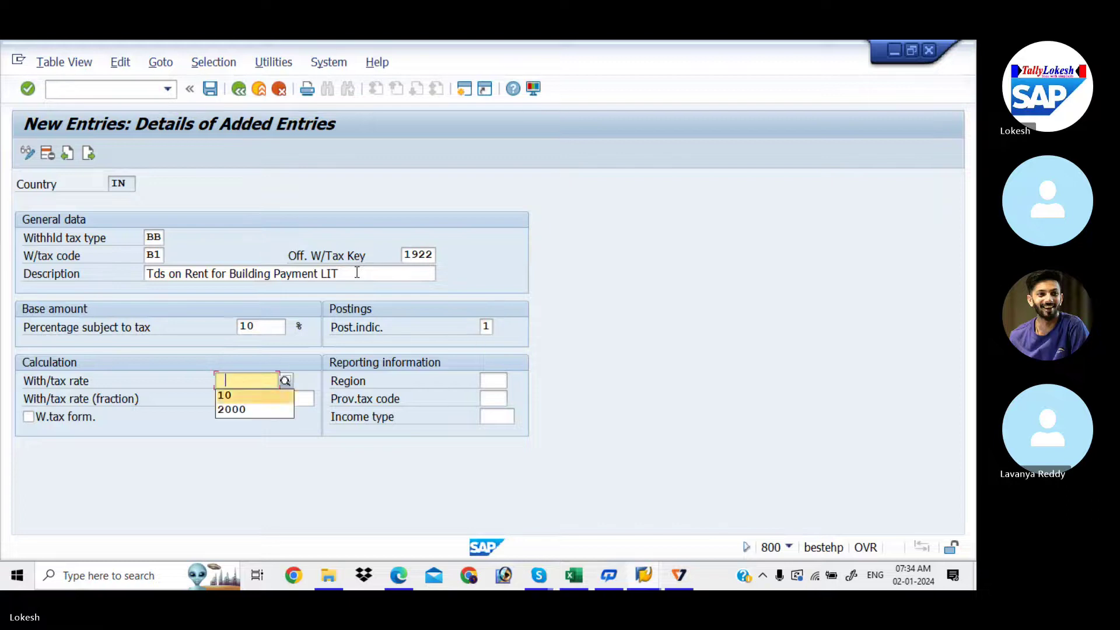
key("Tab")
key("Return")
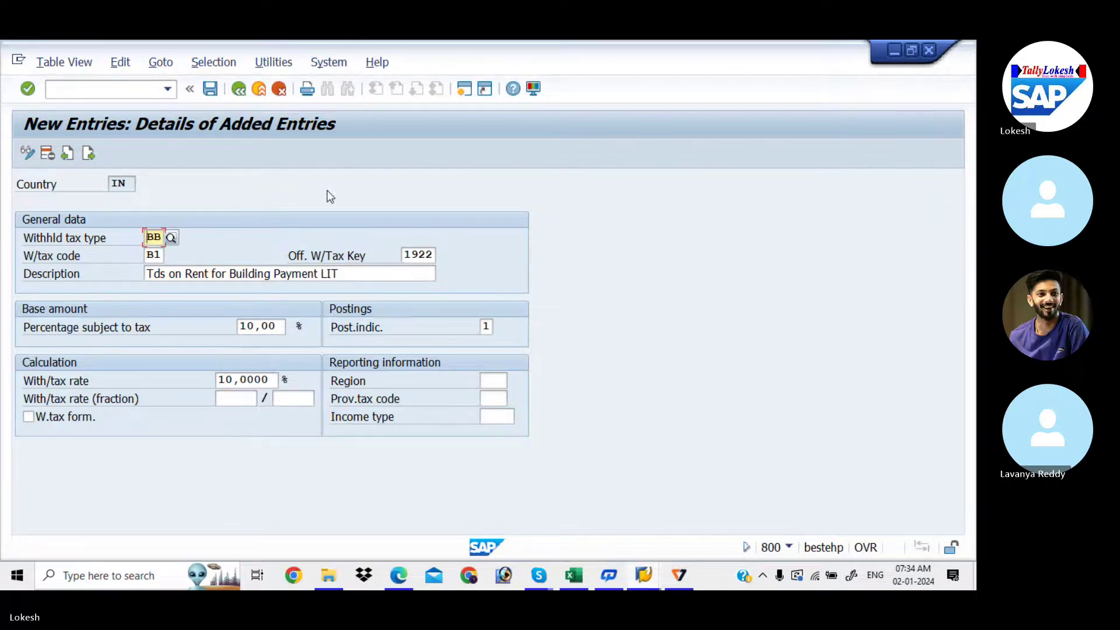
left_click(212, 91)
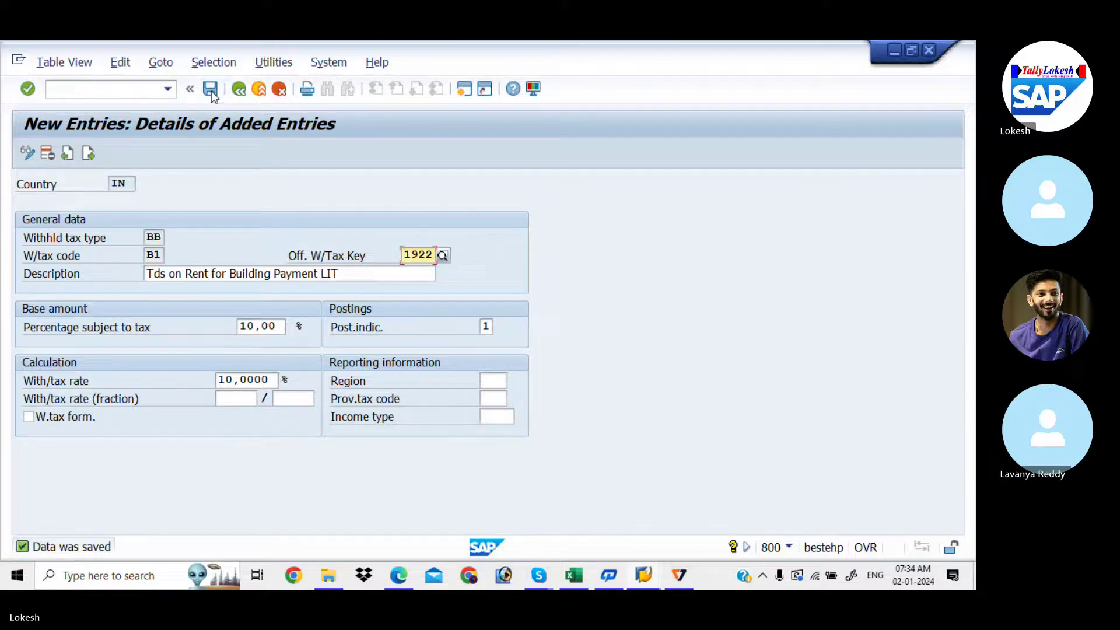
Switch to Excel, extend cell C9 of the With Holding Tax sheet to A1,B1, and return to SAP
key("alt+Tab")
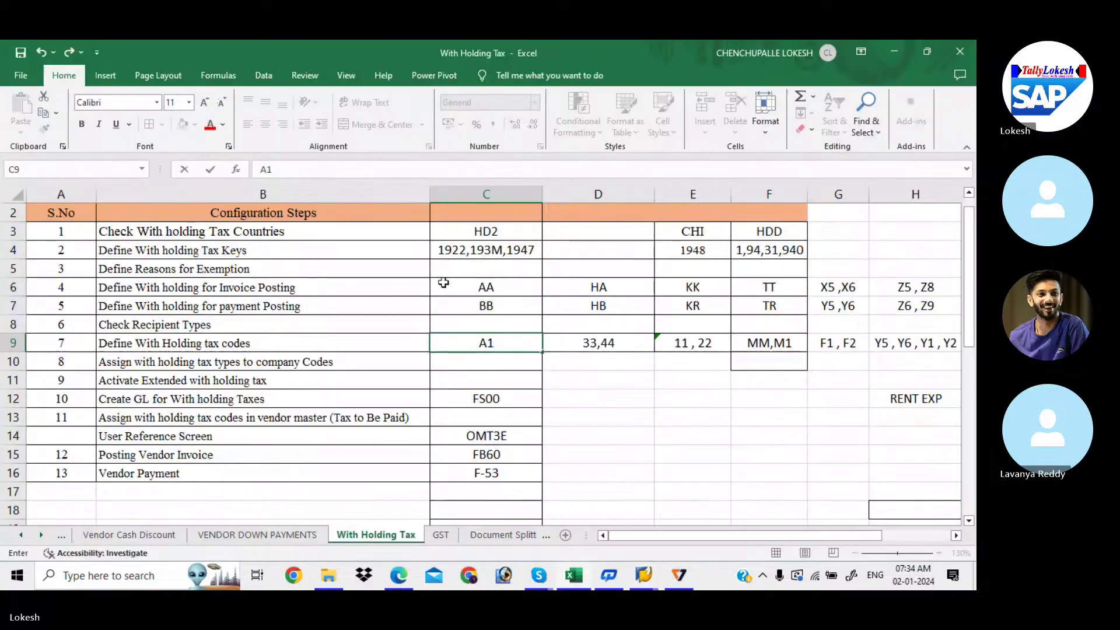
type(",B1")
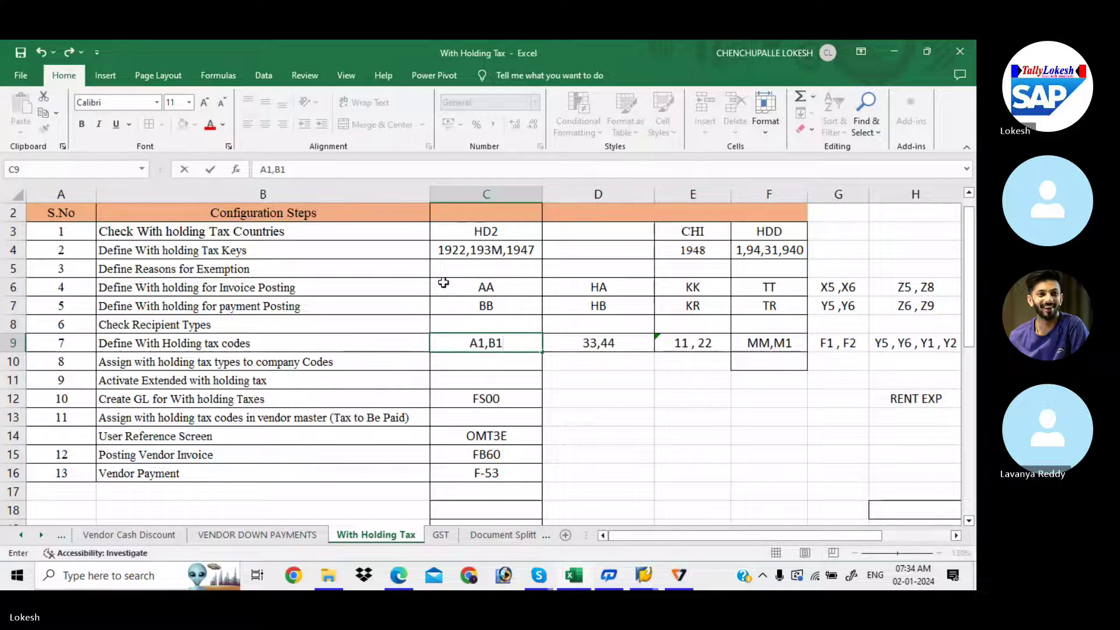
key("Return")
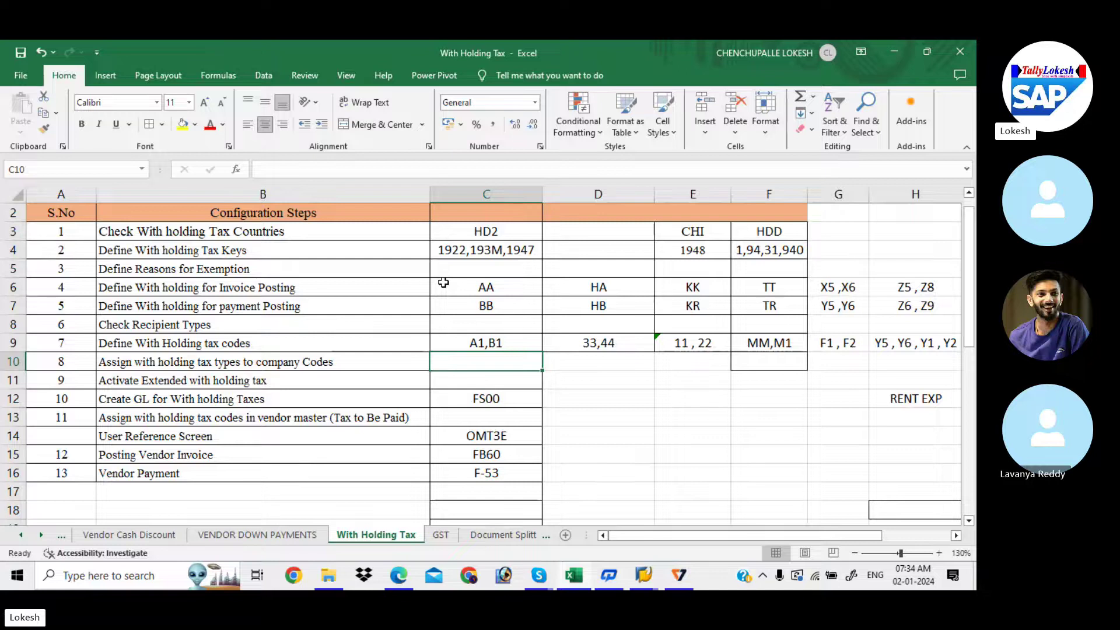
key("alt+Tab")
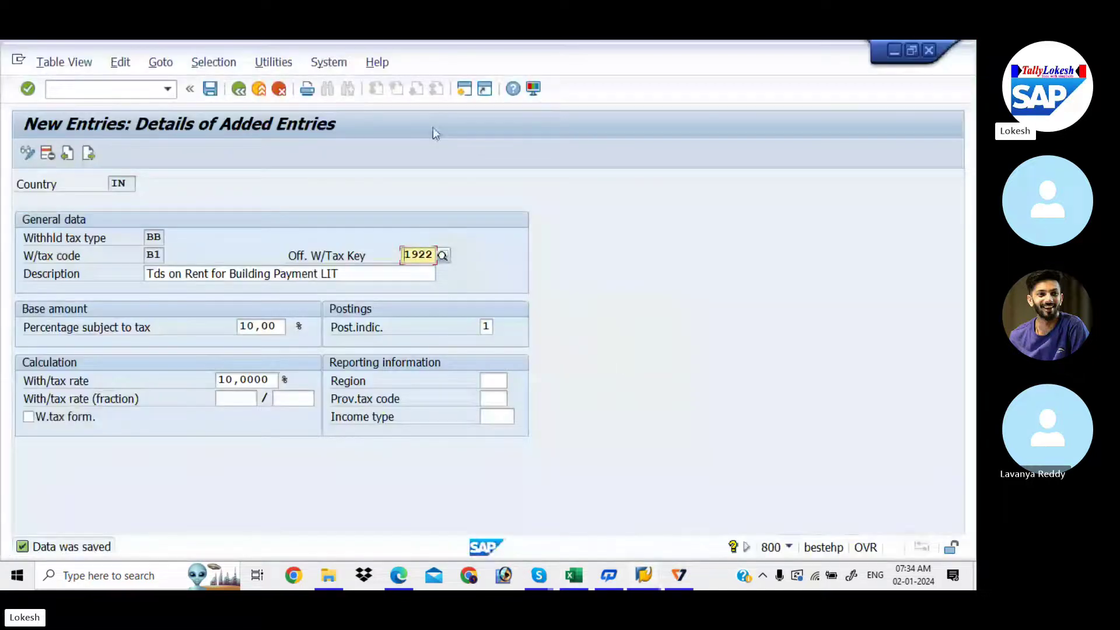
Leave the withholding tax code table for the IMG structure and collapse the Withholding Tax Code and Calculation nodes
left_click(241, 90)
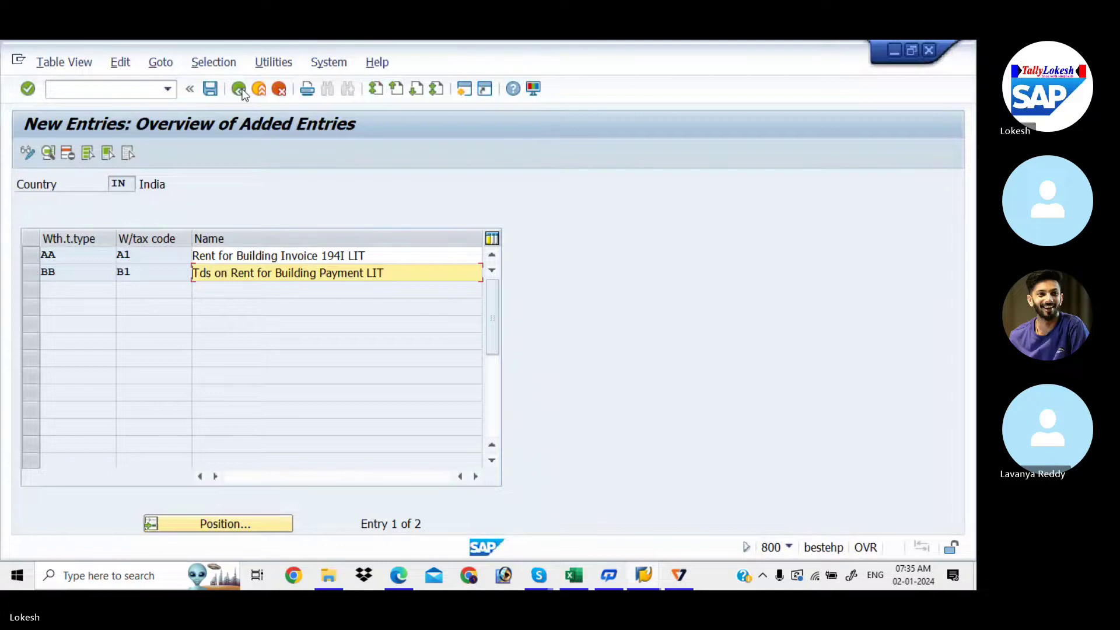
left_click(239, 89)
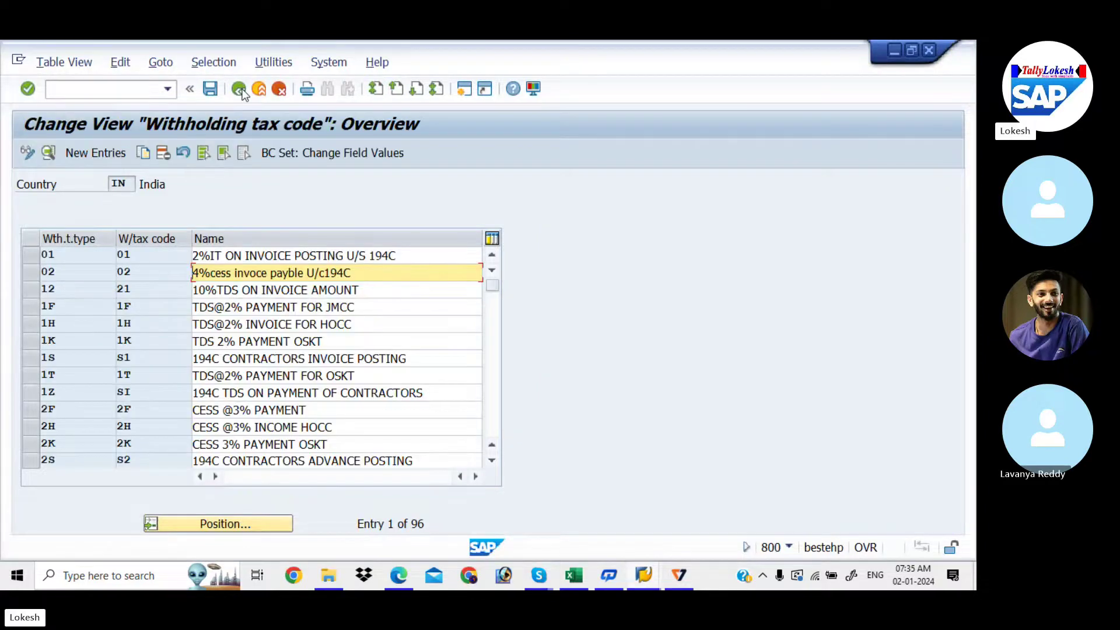
left_click(239, 89)
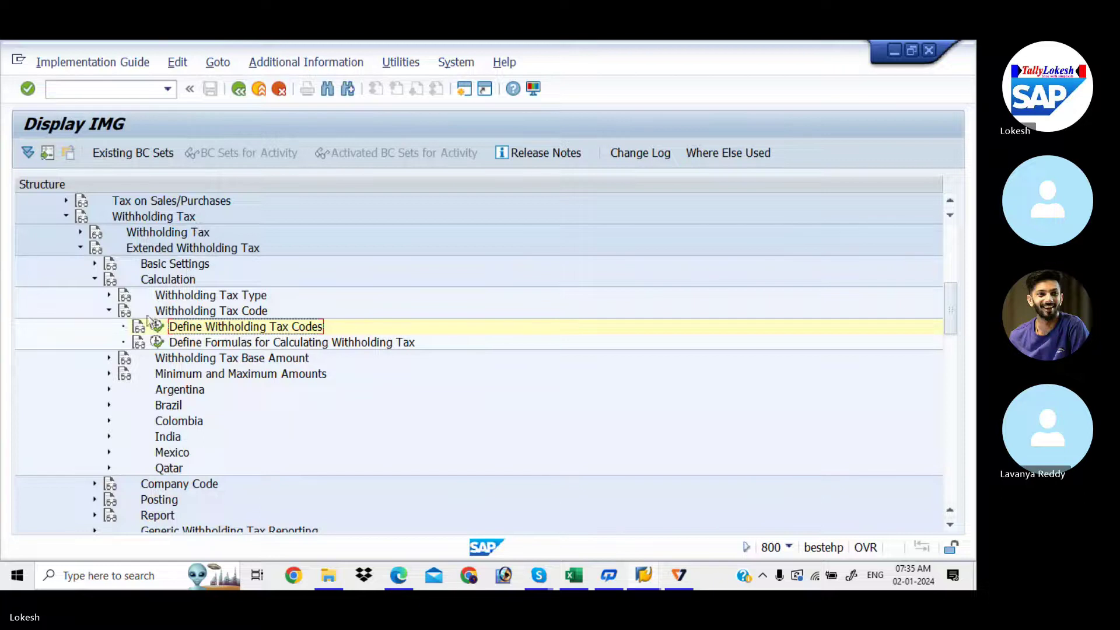
left_click(109, 311)
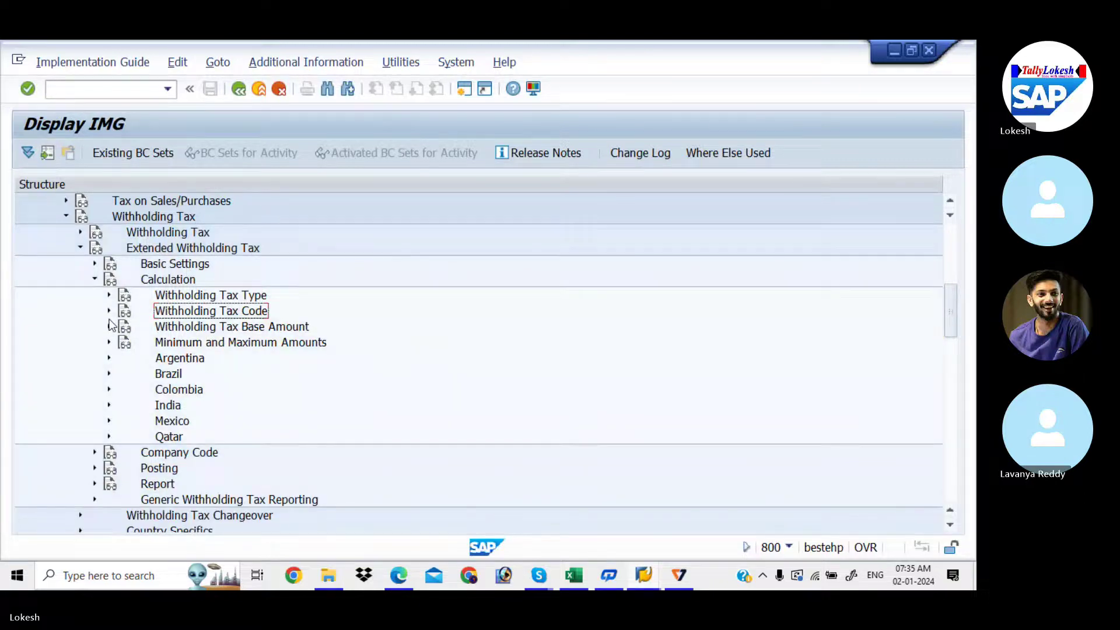
left_click(95, 280)
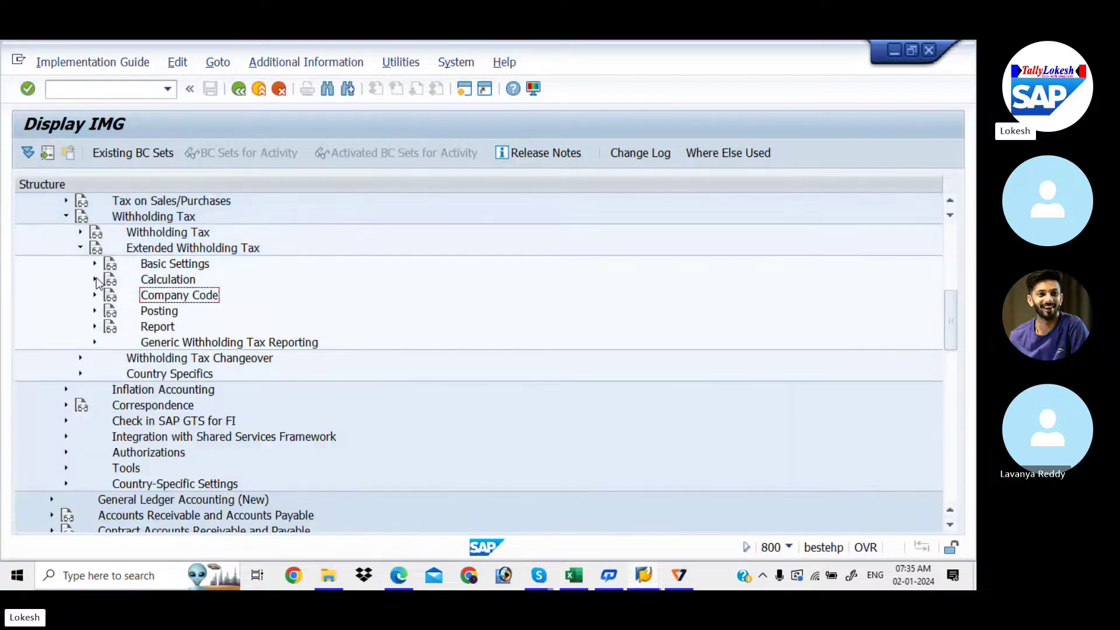
left_click(95, 311)
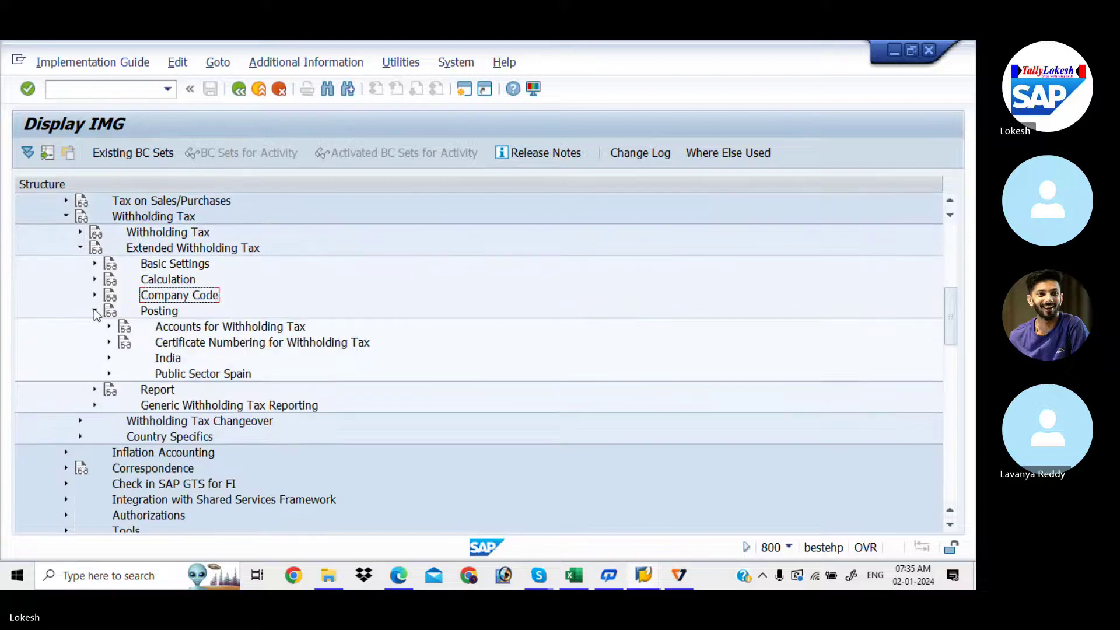
left_click(109, 327)
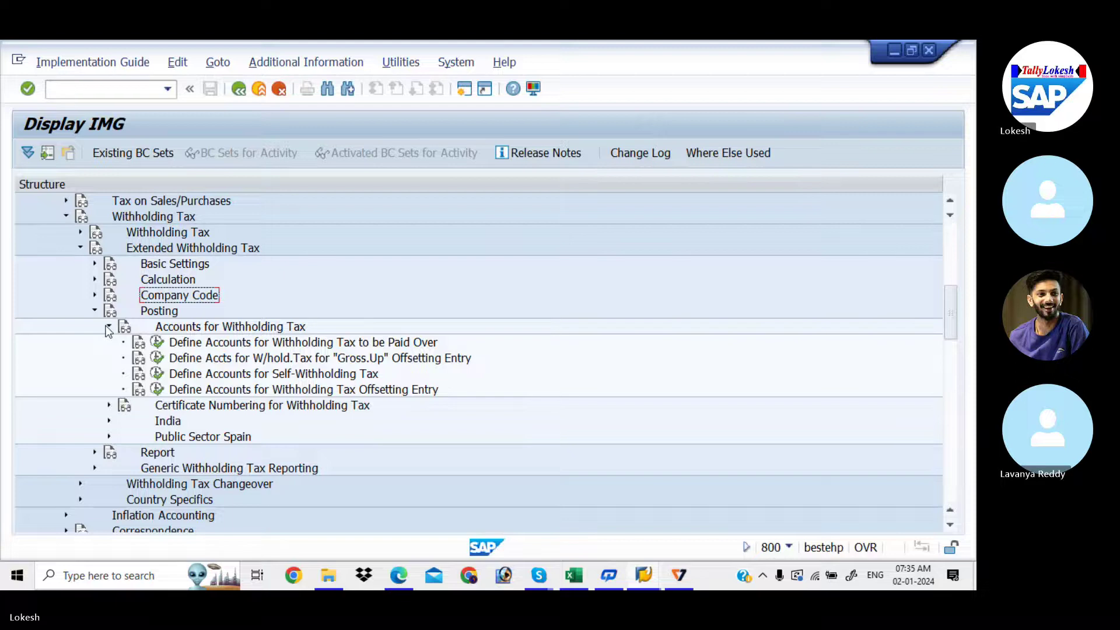
left_click(109, 329)
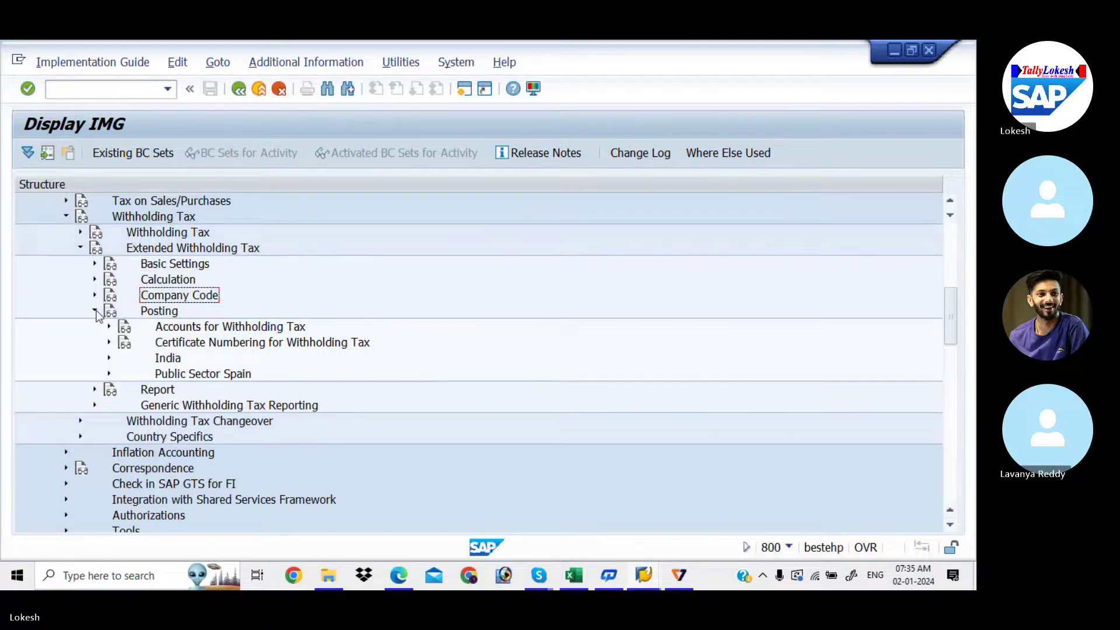
left_click(95, 311)
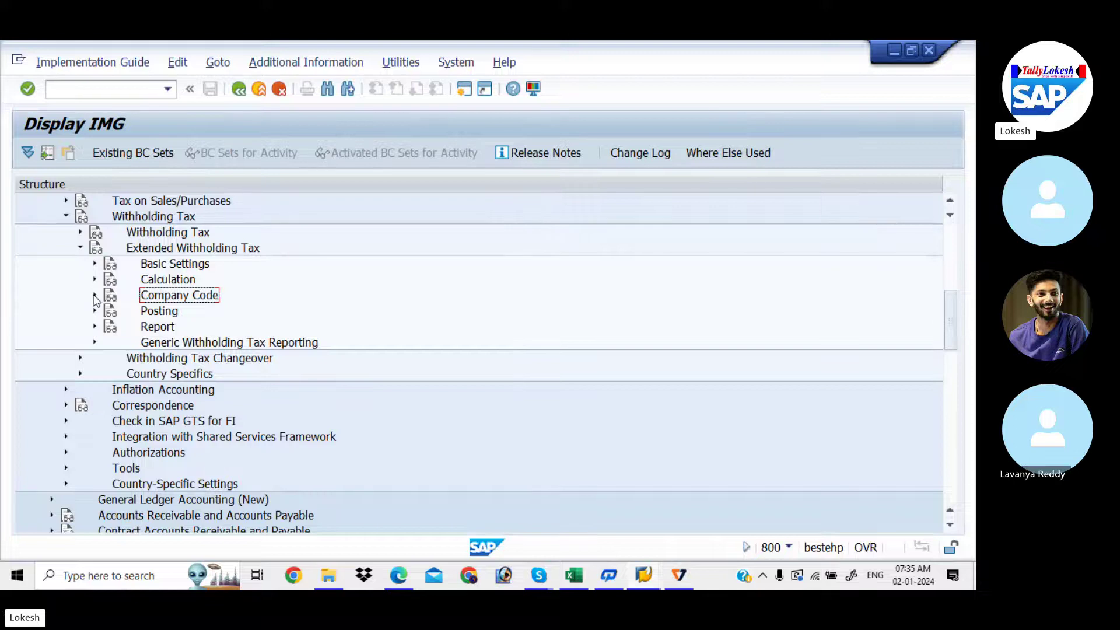
Open Assign Withholding Tax Types to Company Codes under the Company Code node and start a new entry
left_click(95, 296)
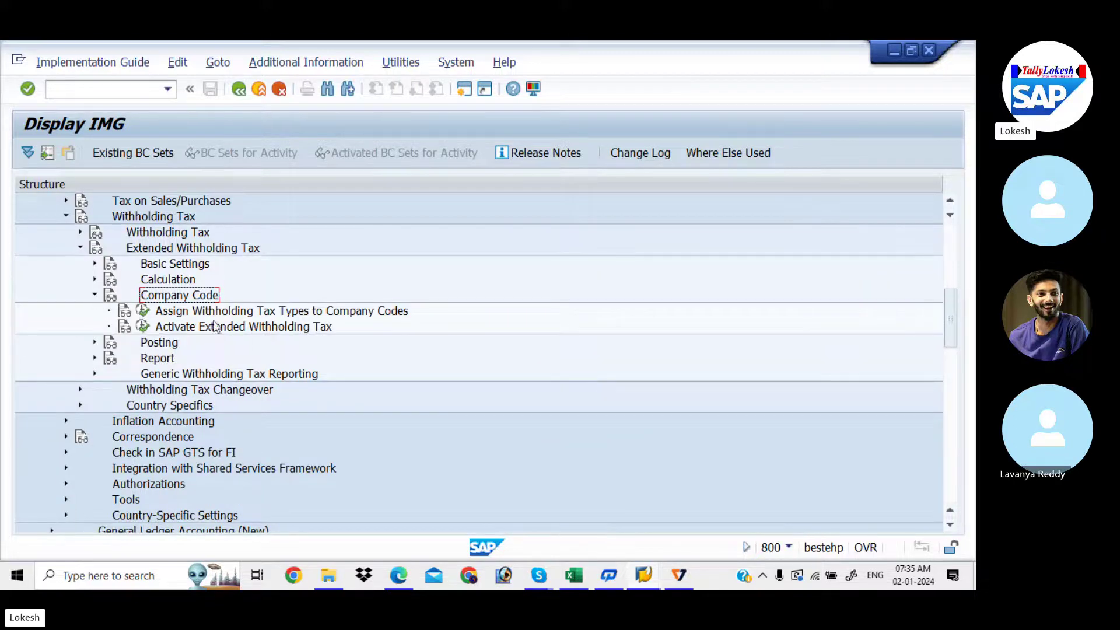
left_click(143, 312)
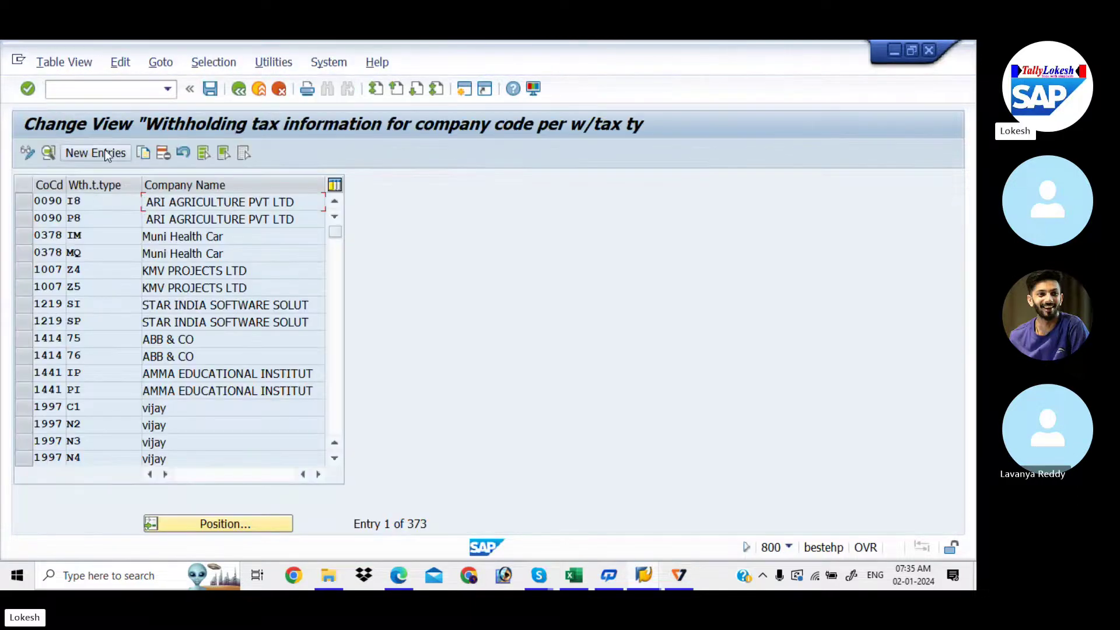
left_click(100, 155)
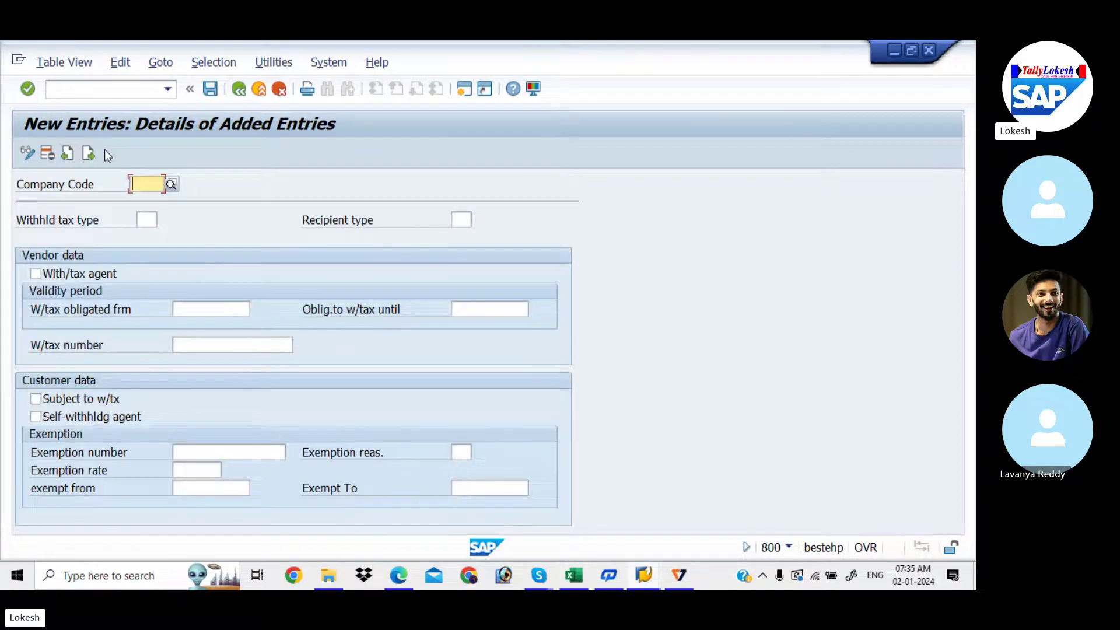
Assign withholding tax type AA to company code LIT with recipient type CO, and mark it as withholding tax agent
type("LIT")
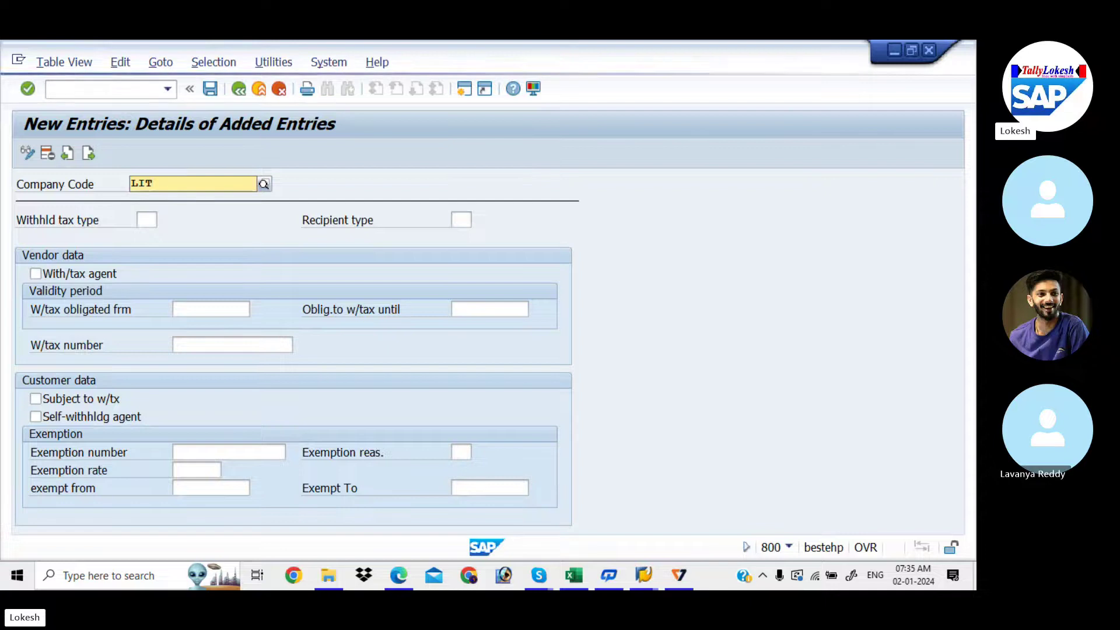
key("Return")
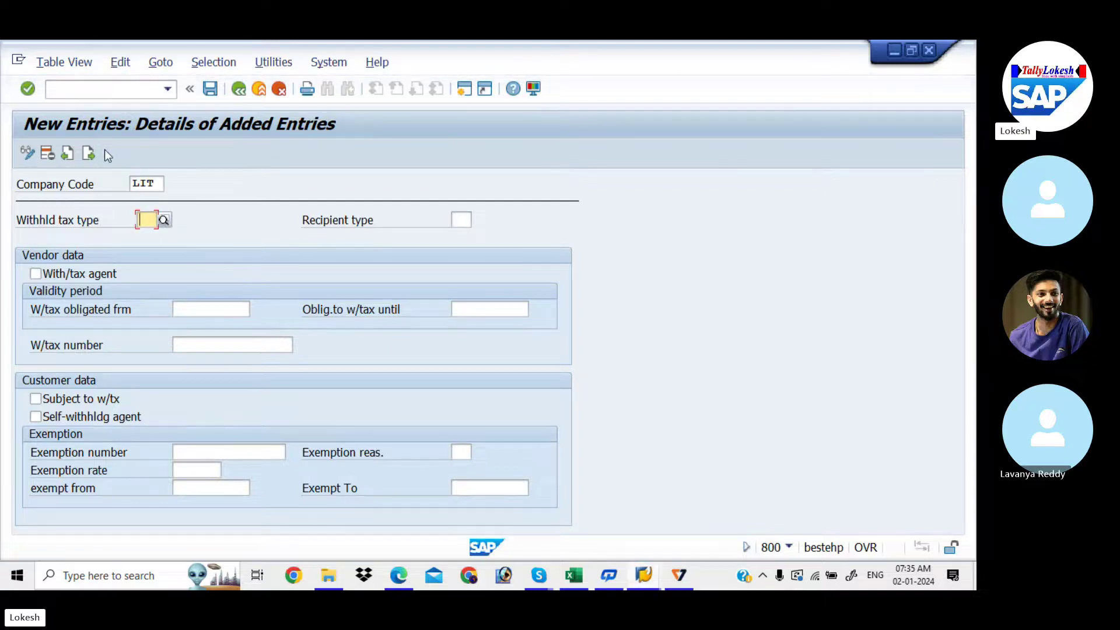
type("AA")
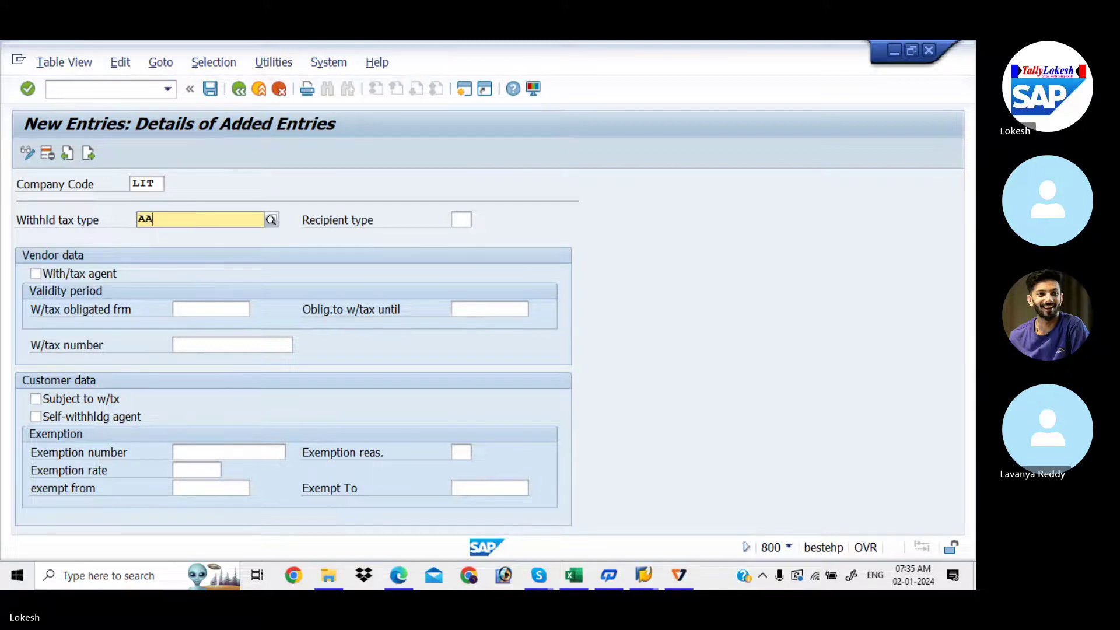
key("Return")
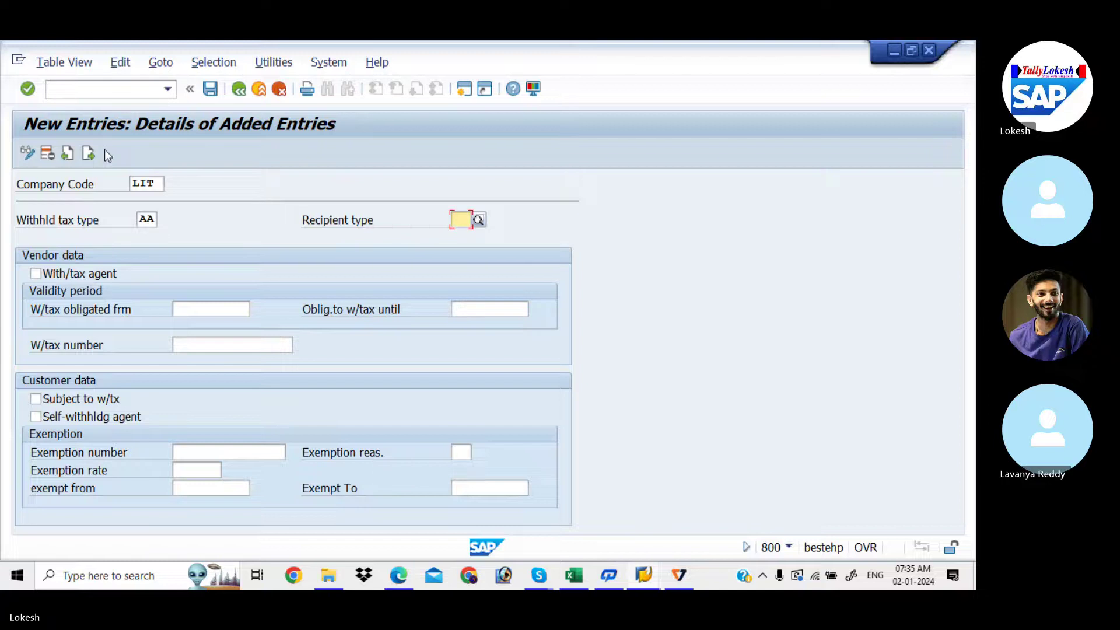
key("Down")
key("Return")
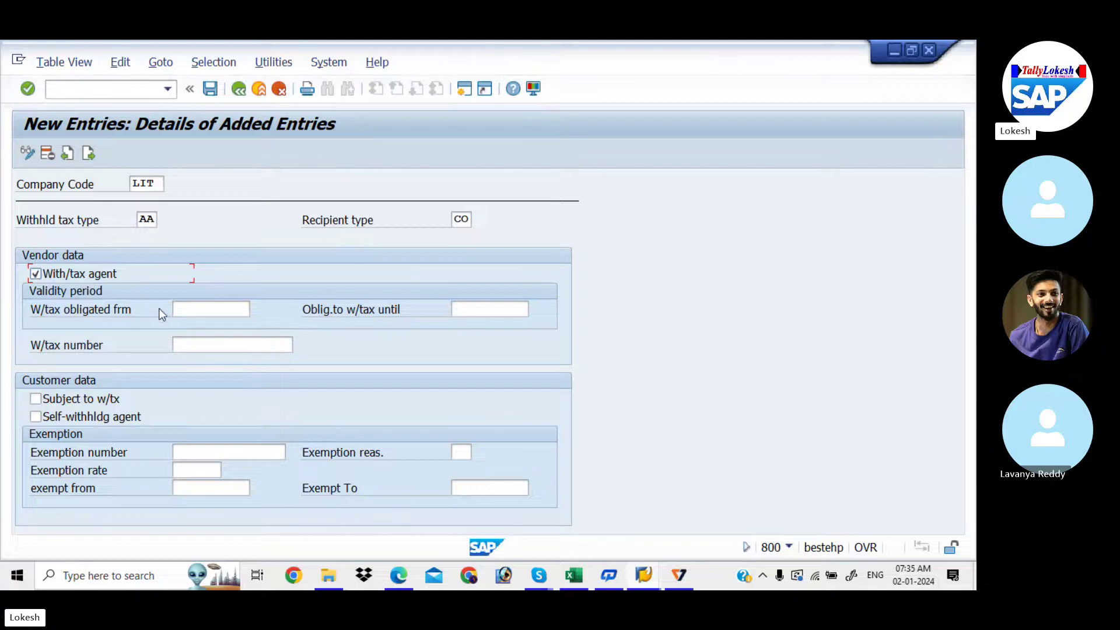
Set the withholding tax obligation period for type AA from 01.04.2023 until 31.03.2024
left_click(204, 311)
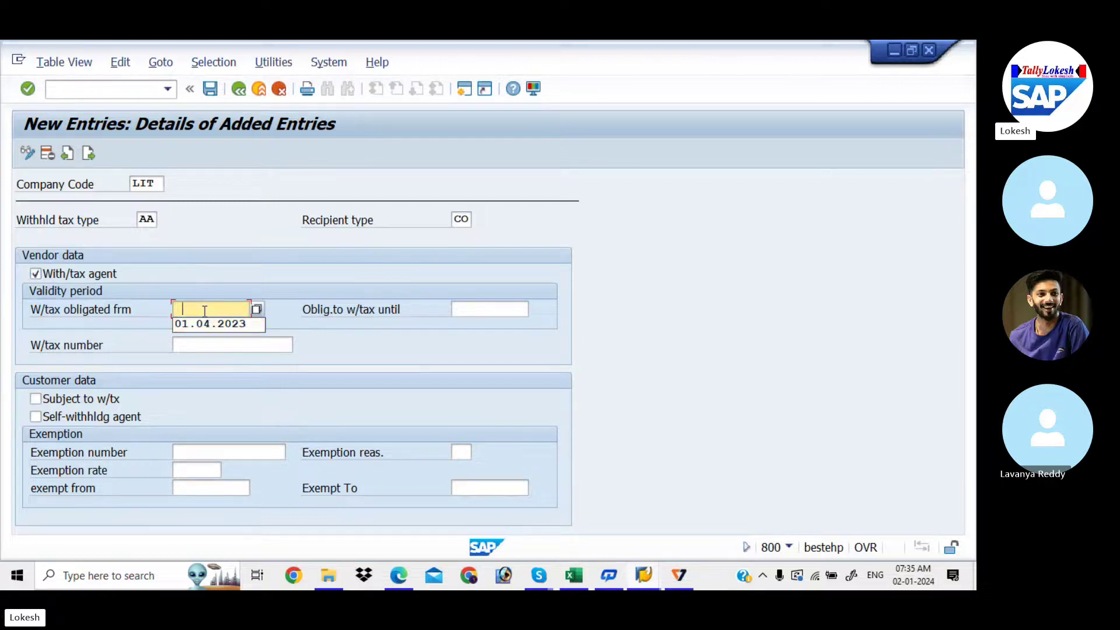
key("Down")
key("Return")
key("Down")
key("Return")
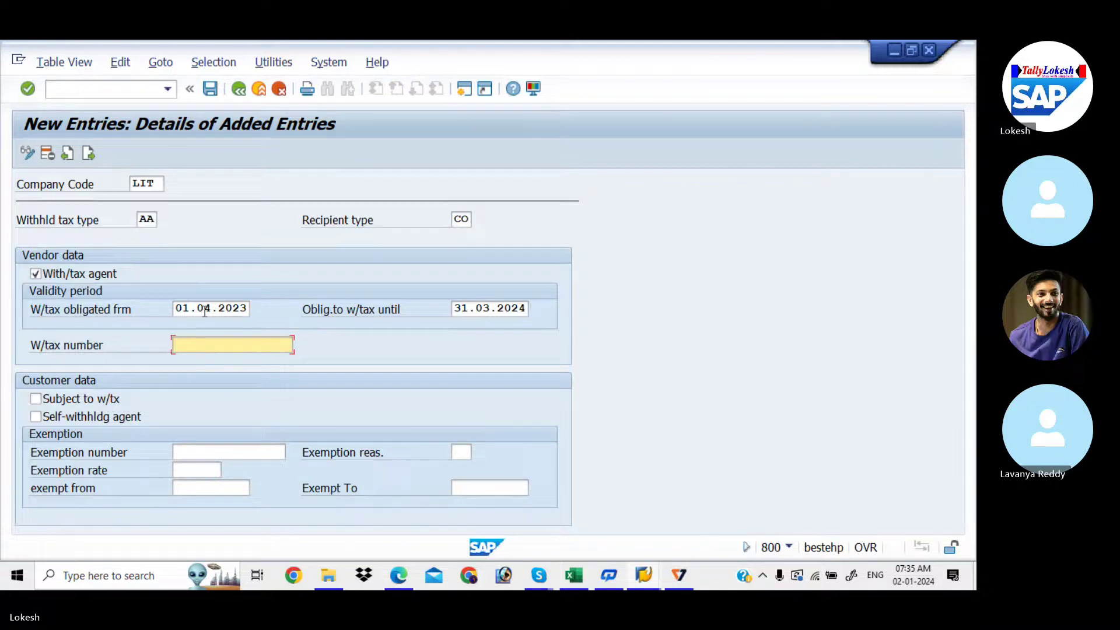
Switch to the withholding tax configuration PDF in Edge, examine the company code assignment example on page 14, and return to SAP
key("alt+Tab")
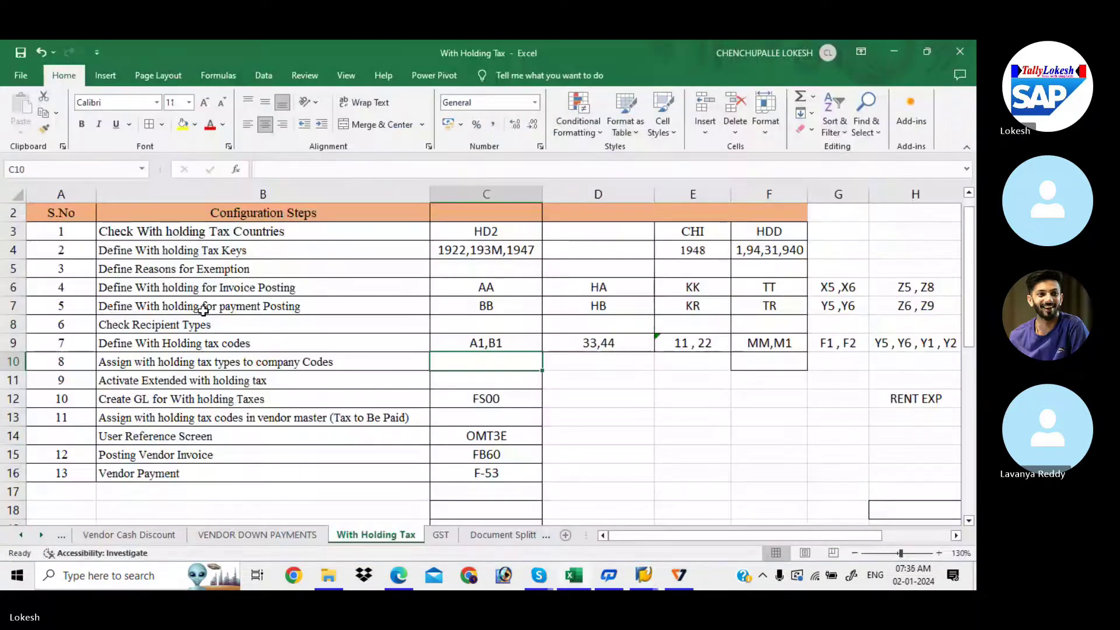
key("alt+Tab")
scroll(206, 317, "down", 5)
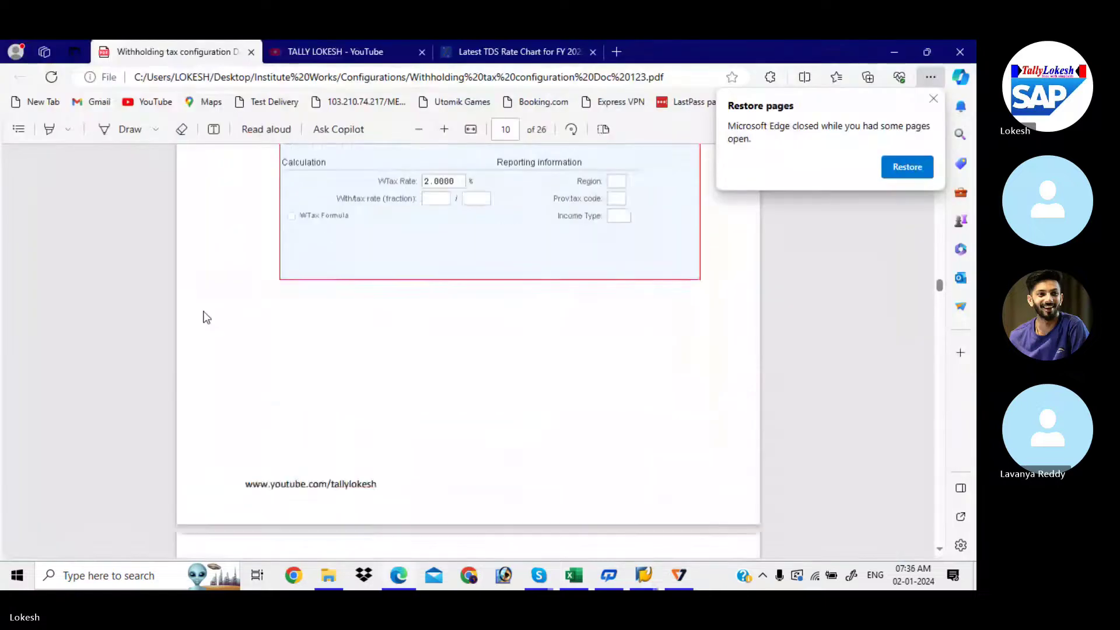
scroll(205, 317, "down", 10)
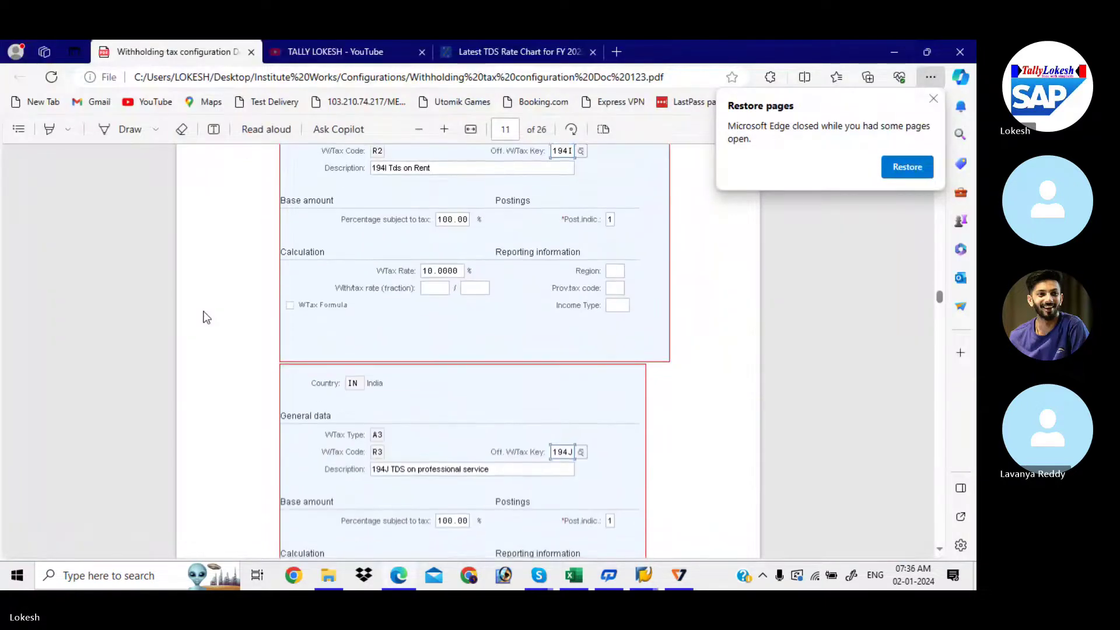
scroll(206, 317, "down", 10)
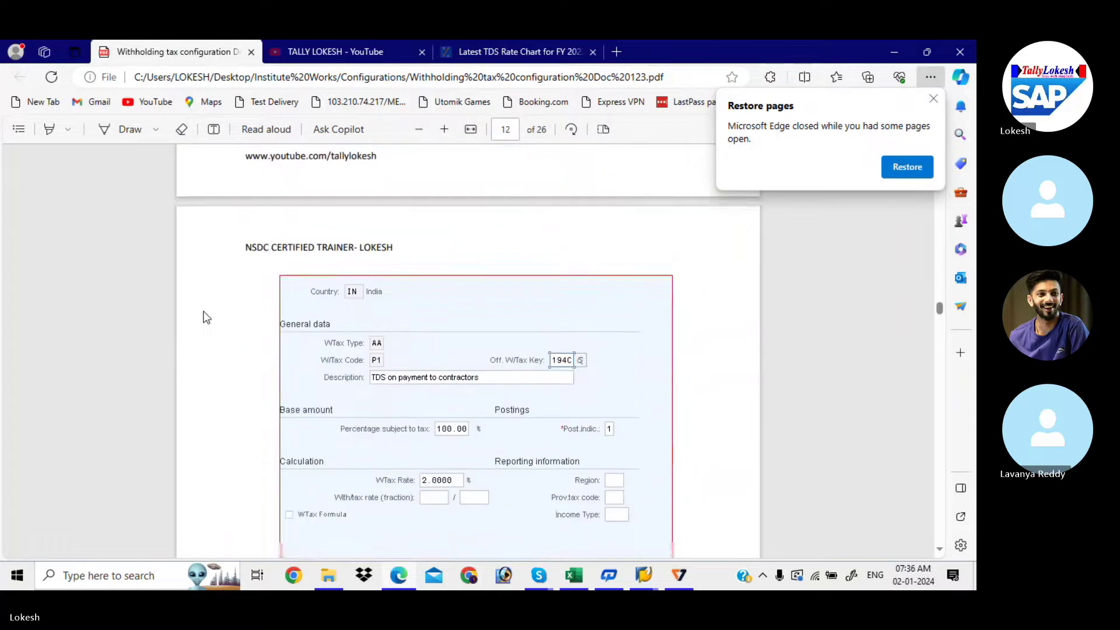
scroll(205, 317, "down", 10)
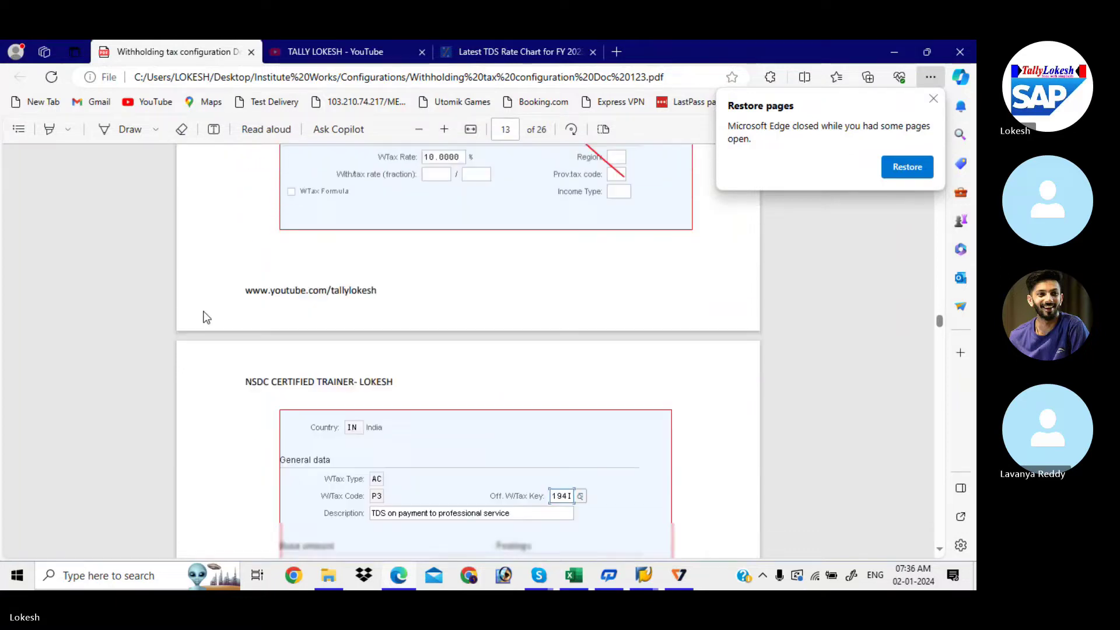
scroll(205, 317, "down", 10)
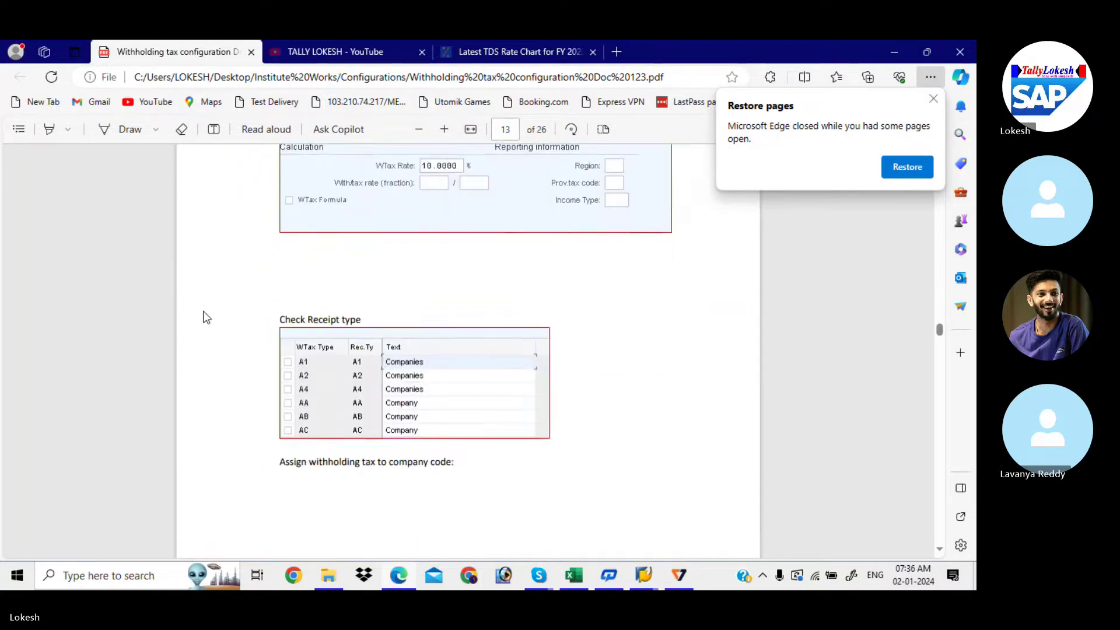
scroll(205, 317, "down", 10)
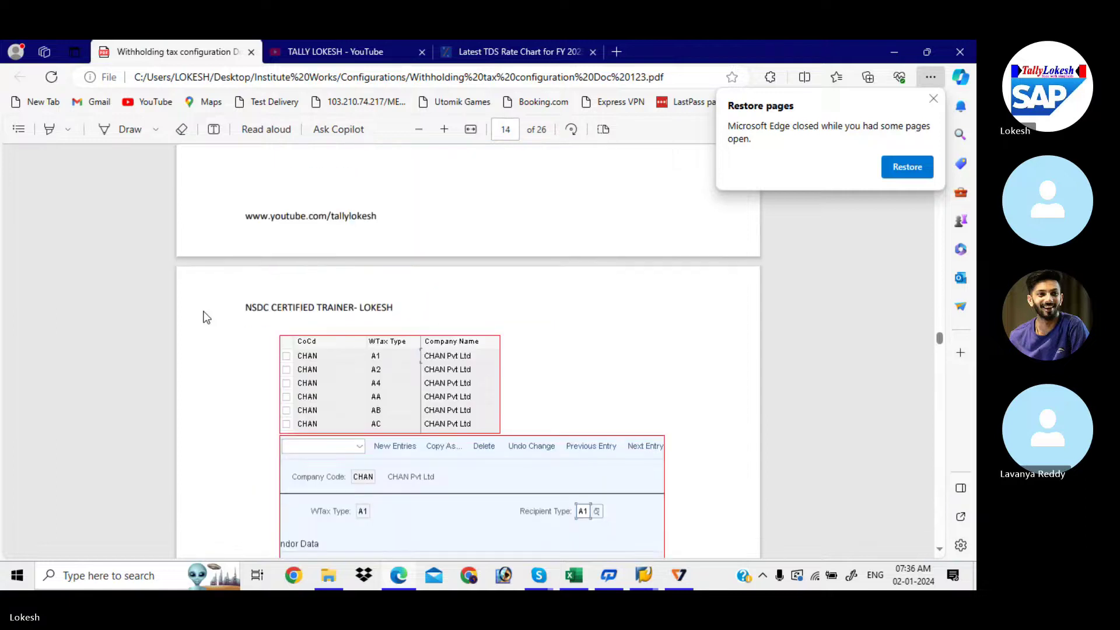
scroll(205, 317, "down", 5)
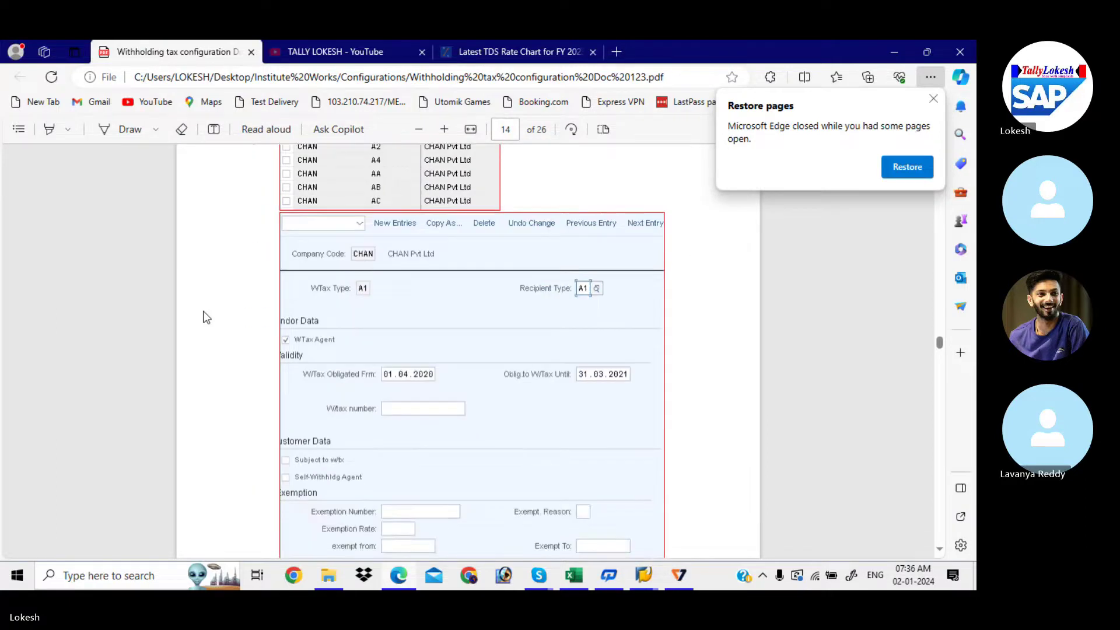
scroll(205, 317, "down", 2)
scroll(205, 317, "up", 1)
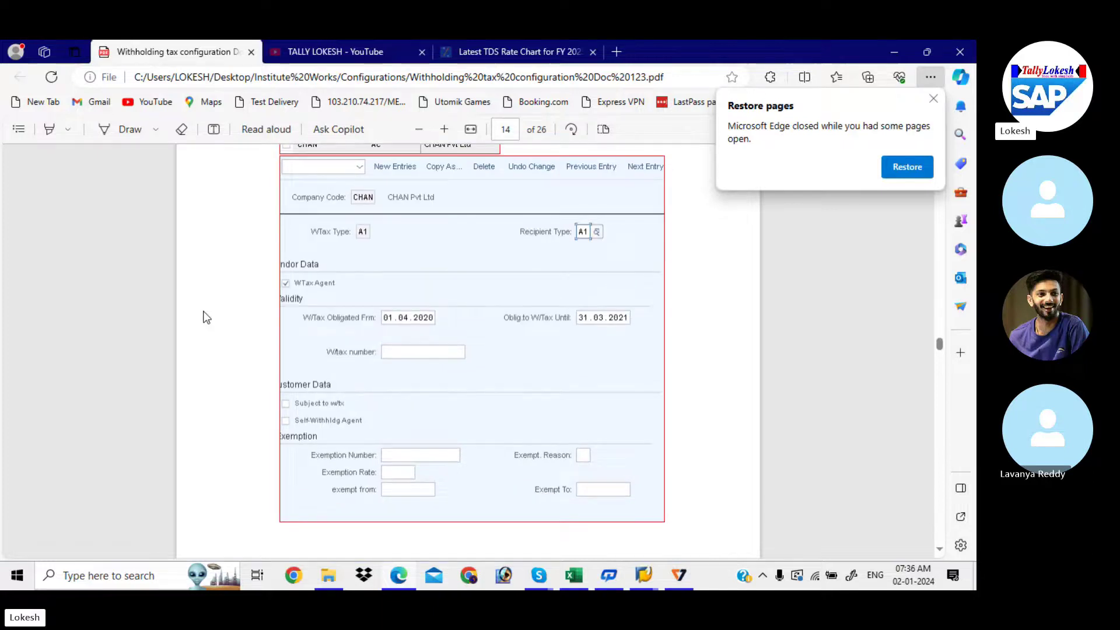
key("alt+Tab")
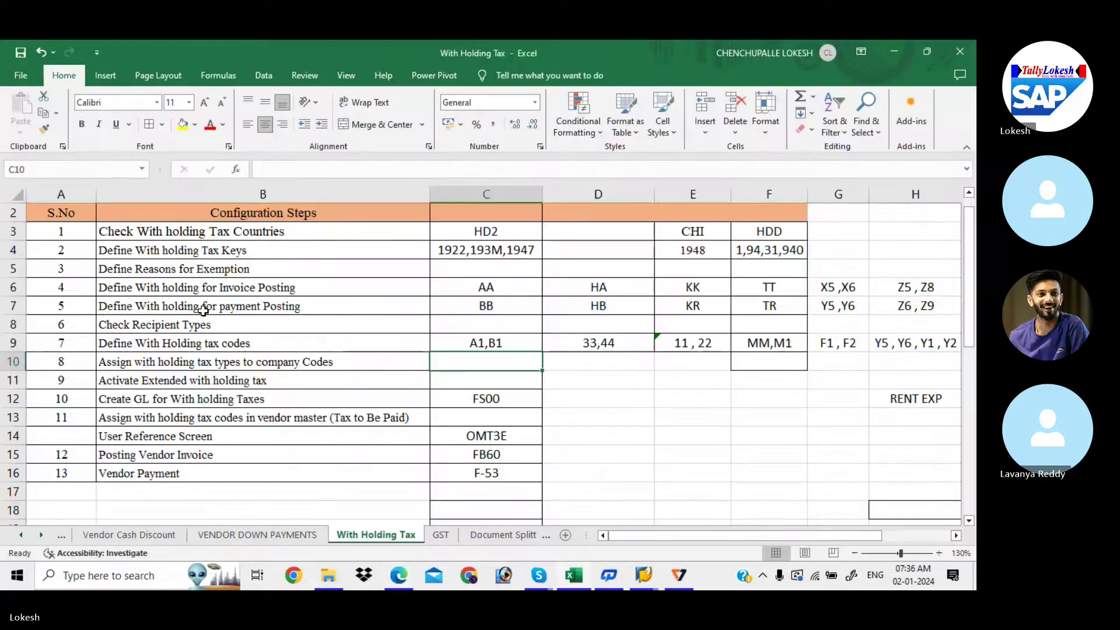
key("alt+Tab")
key("alt+Tab")
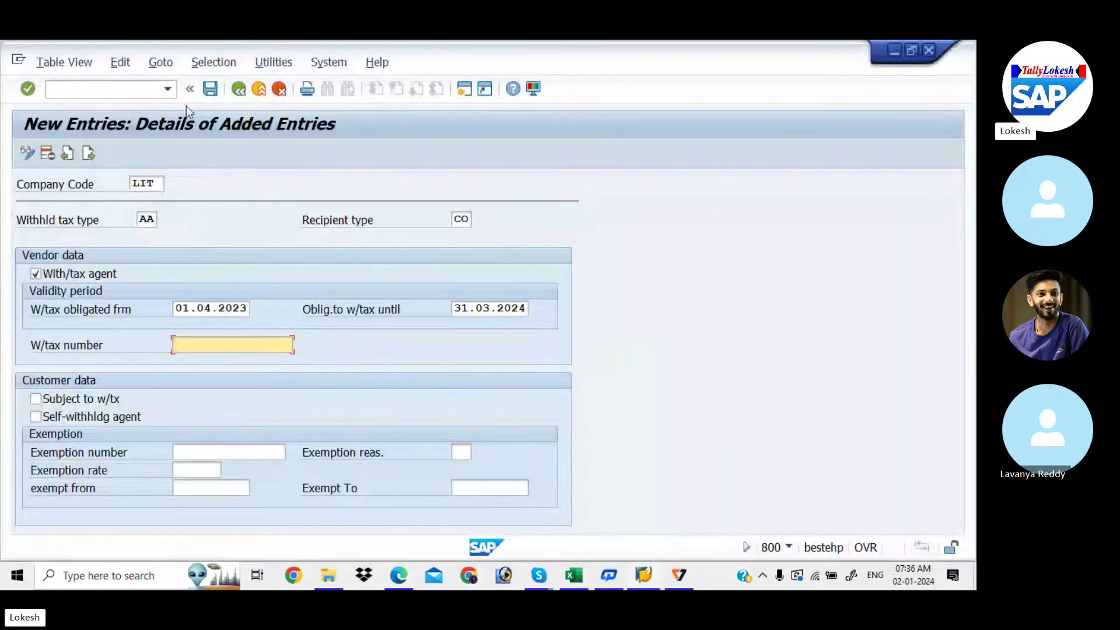
Save the type AA assignment in the WITH HOLDING CONFIGURATION FOR LIT customizing request and start another entry
left_click(210, 89)
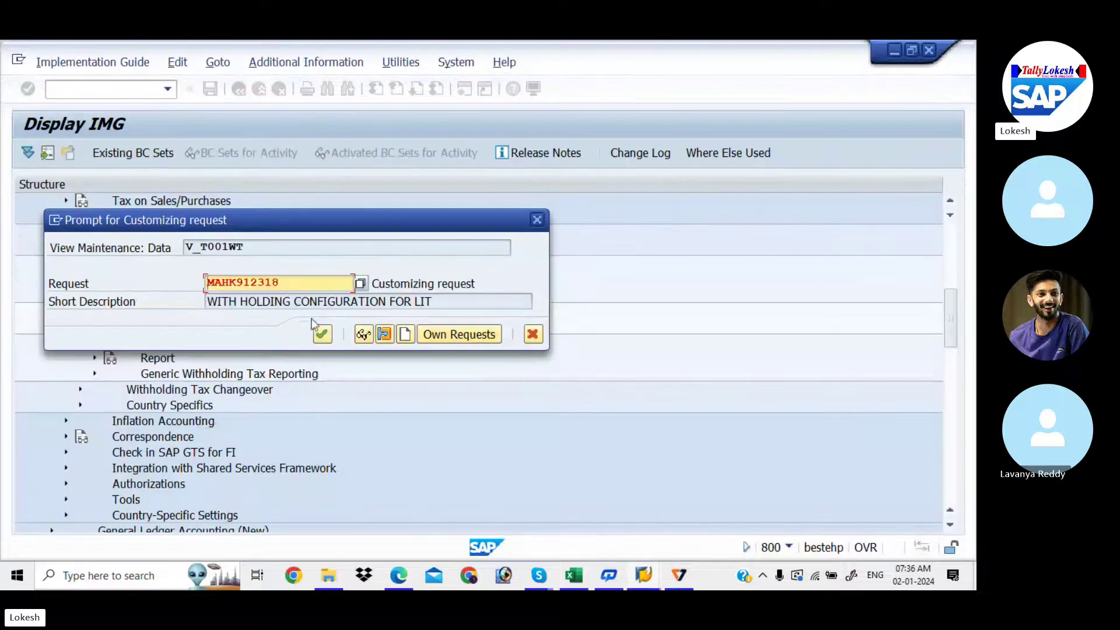
left_click(321, 334)
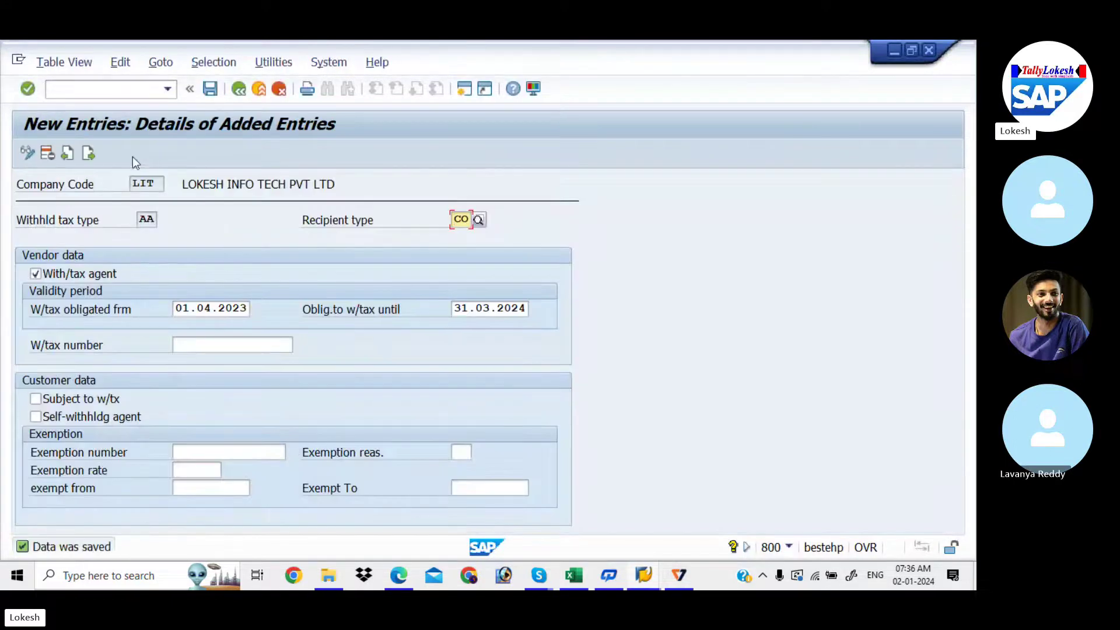
left_click(89, 153)
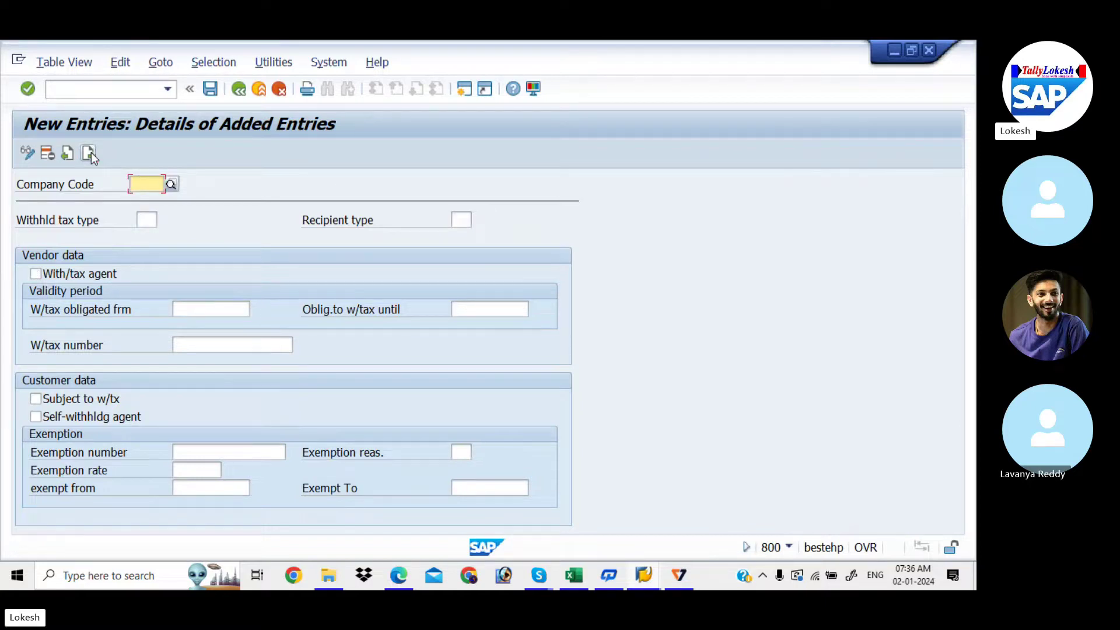
Assign withholding tax type BB to company code LIT with recipient type CO
type("LIT")
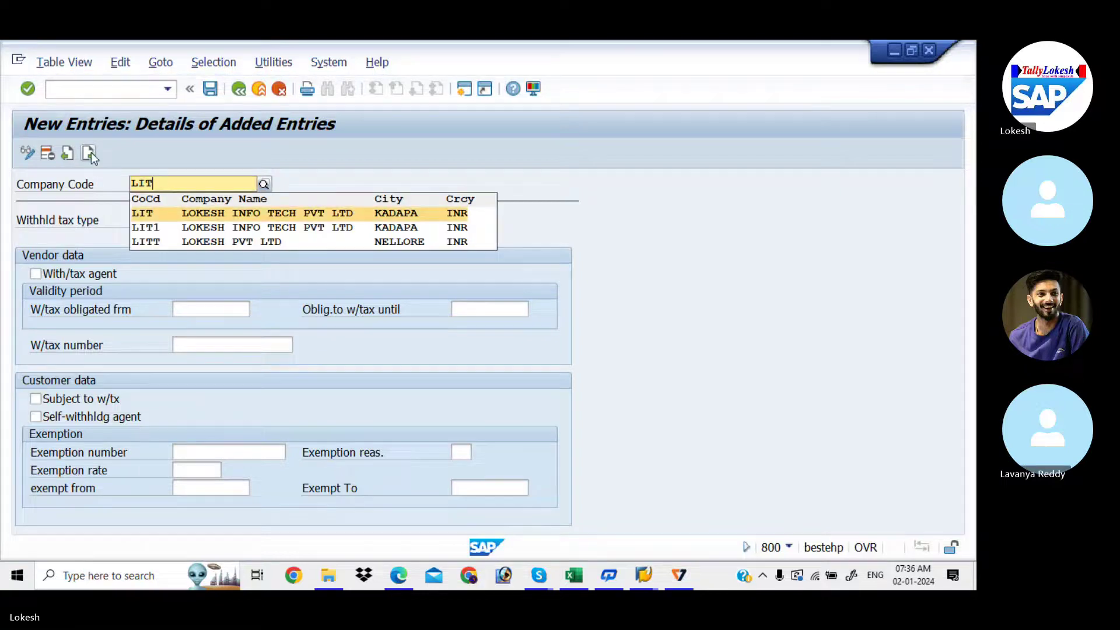
key("Return")
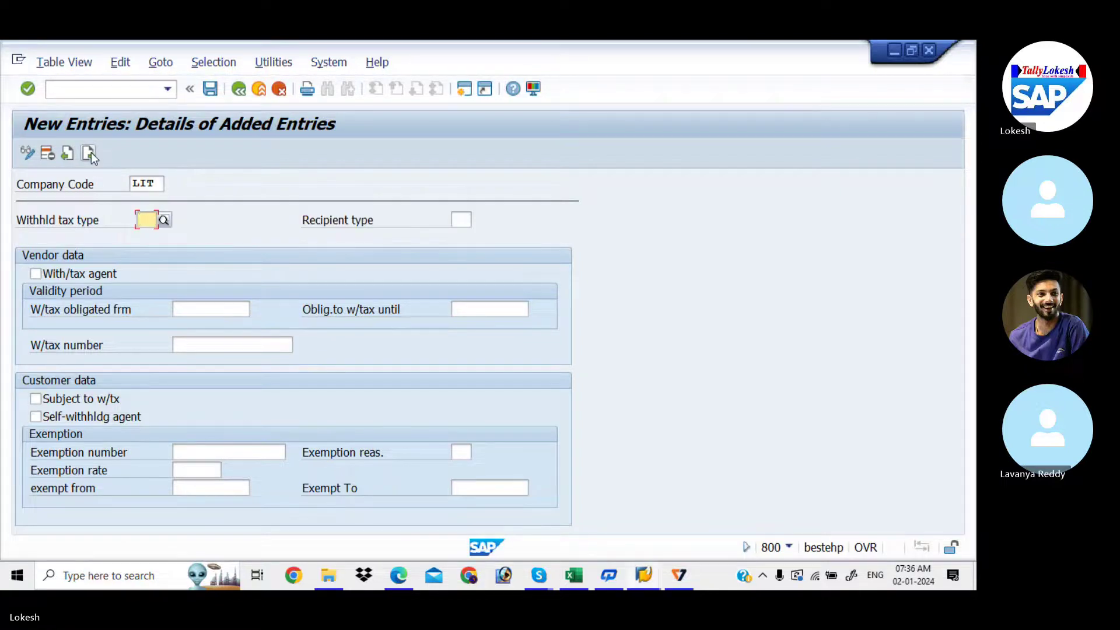
type("BB")
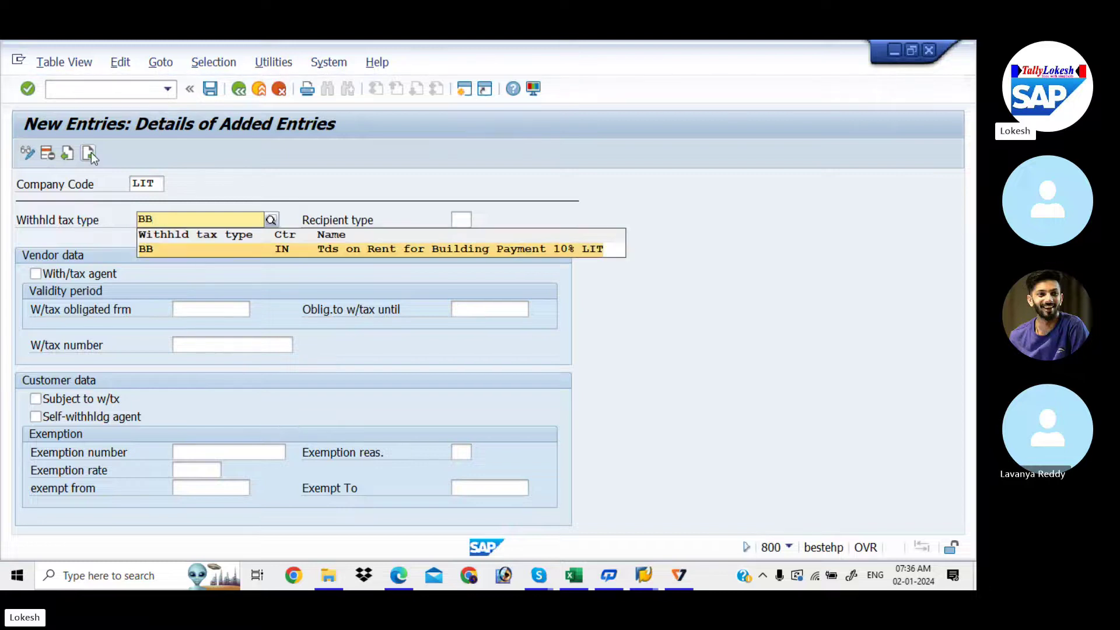
key("Return")
type("CO")
key("Return")
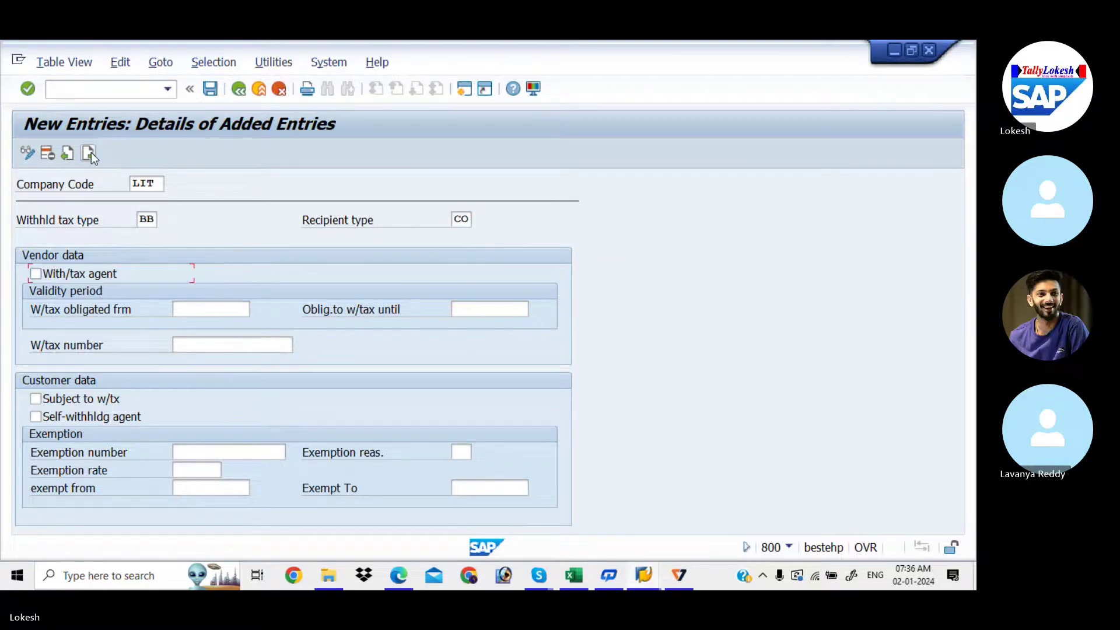
Mark type BB as withholding tax agent, set its obligation period from 01.04.2023 until 31.03.2024, and save the entry
left_click(202, 310)
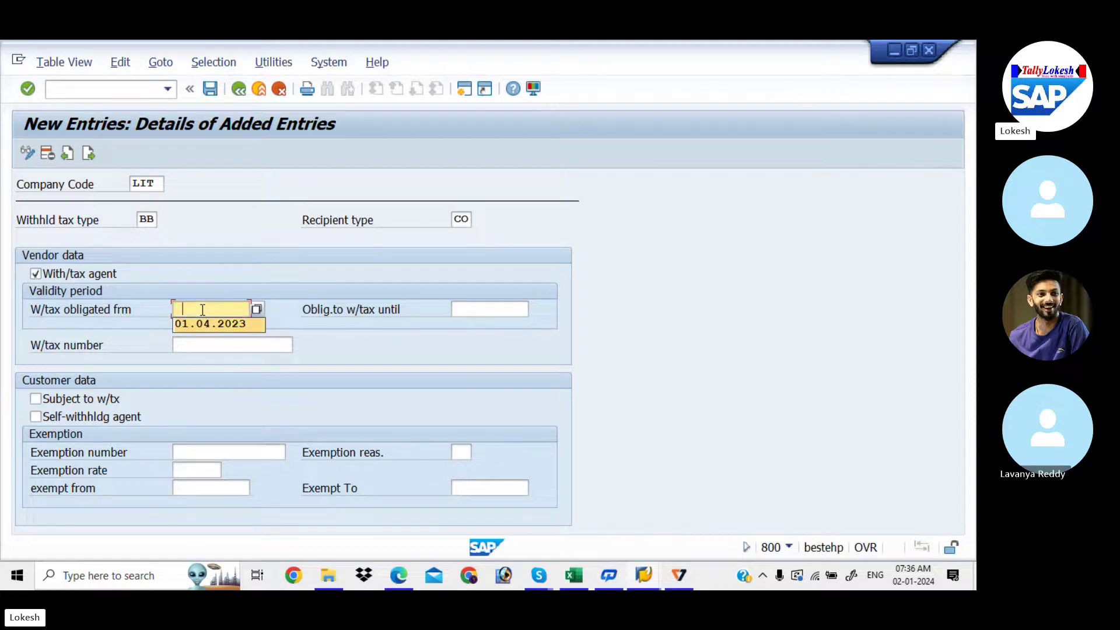
key("Down")
key("Return")
key("Down")
key("Return")
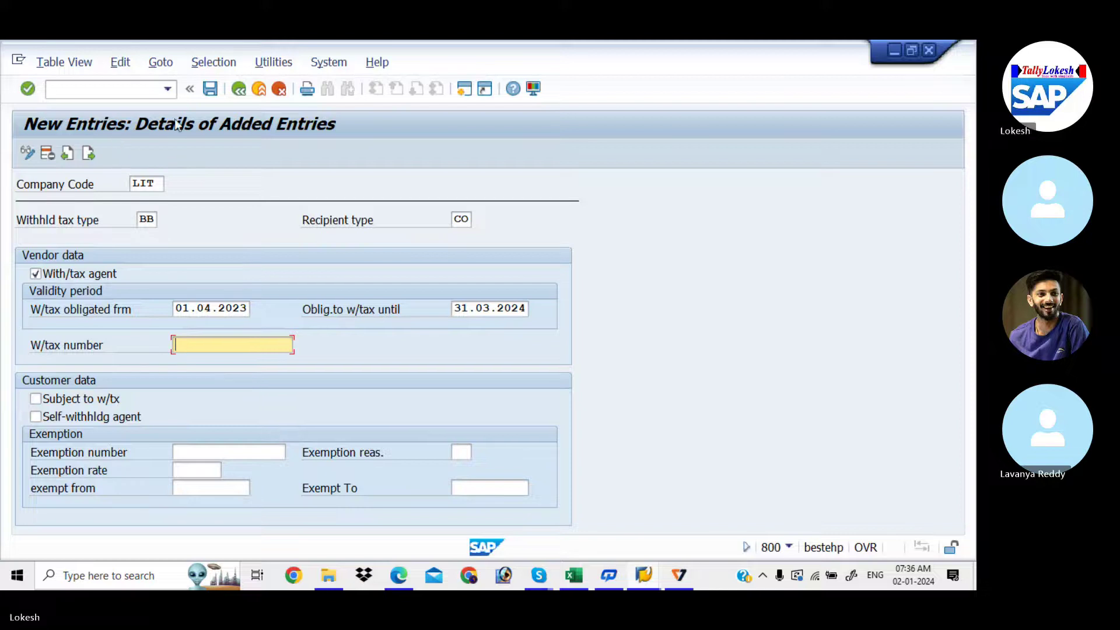
left_click(210, 90)
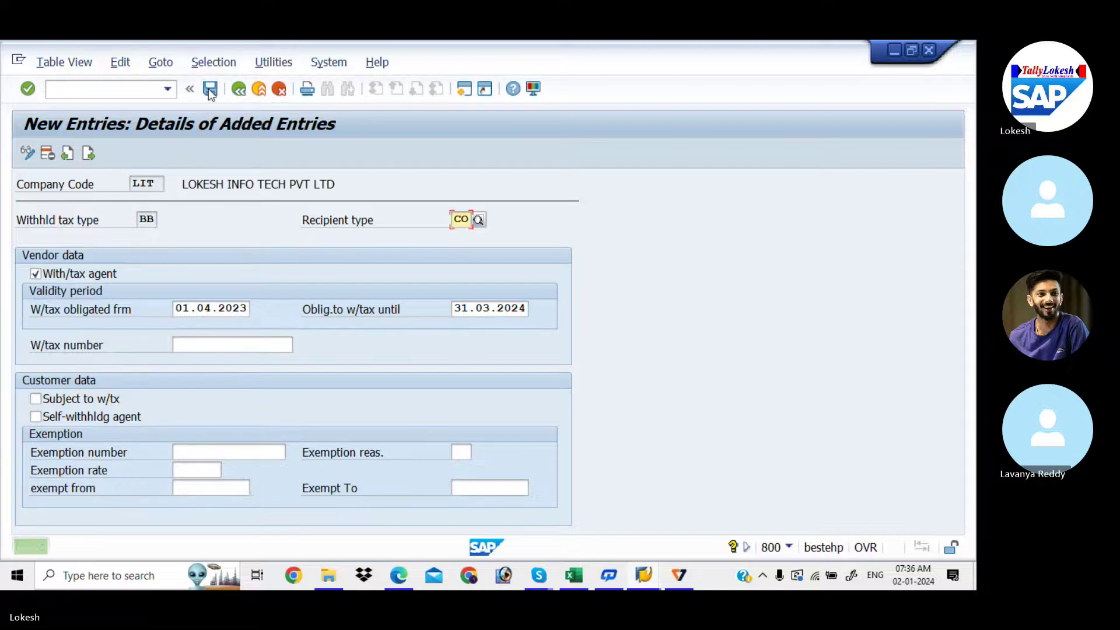
Switch to Excel, select cell C11 beside the Activate Extended with holding tax step, and return to SAP
key("alt+Tab")
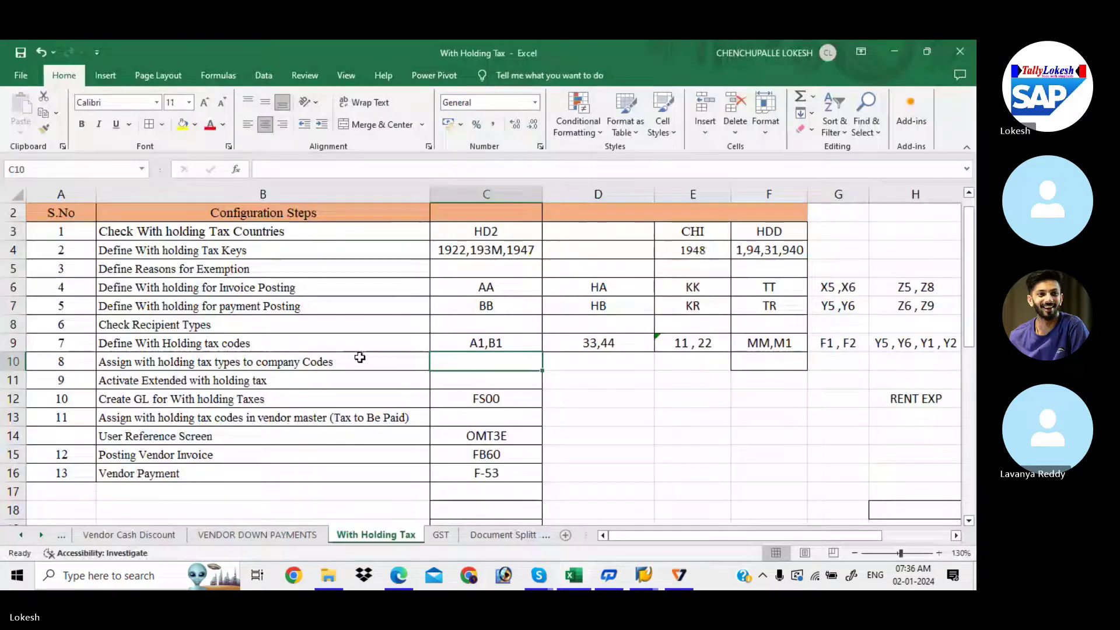
left_click(479, 381)
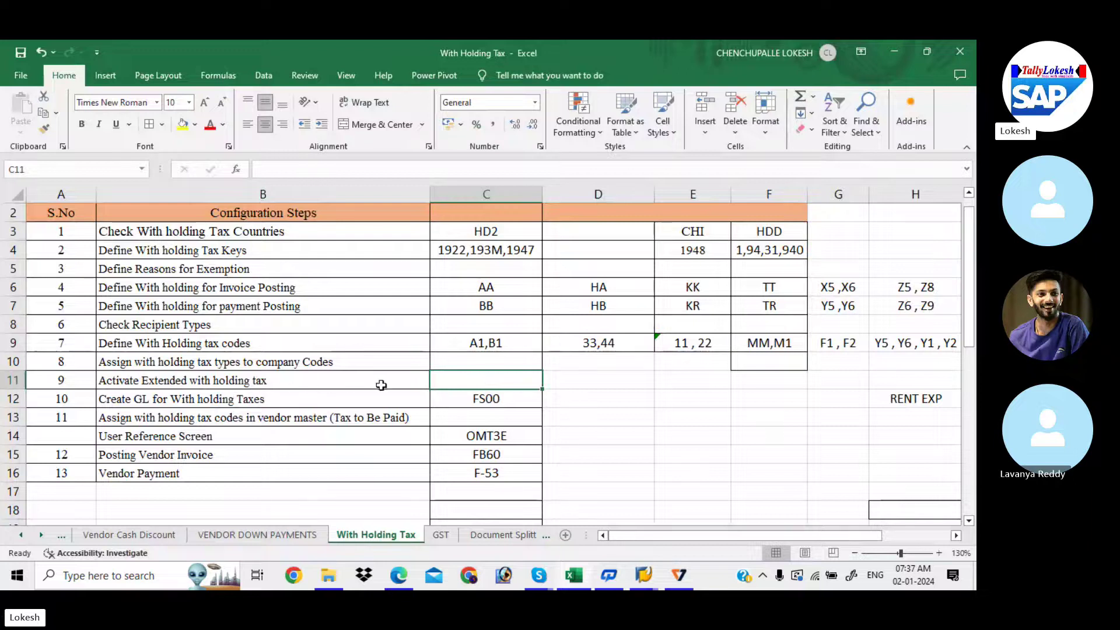
key("alt+Tab")
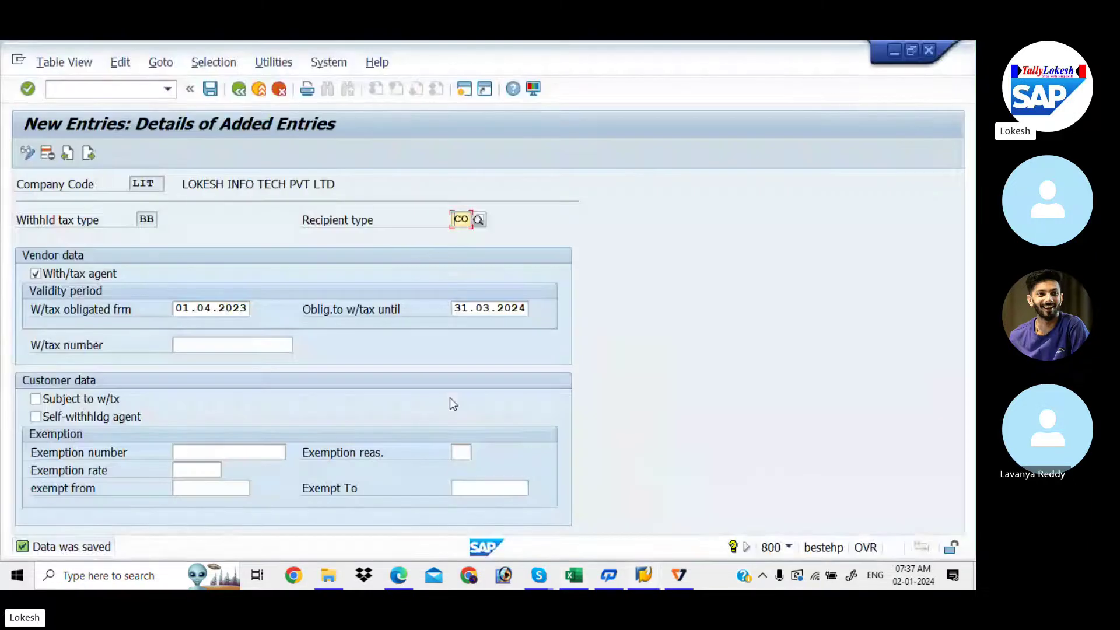
Leave the withholding tax type assignments for the IMG structure and open Activate Extended Withholding Tax under the Company Code node
left_click(240, 89)
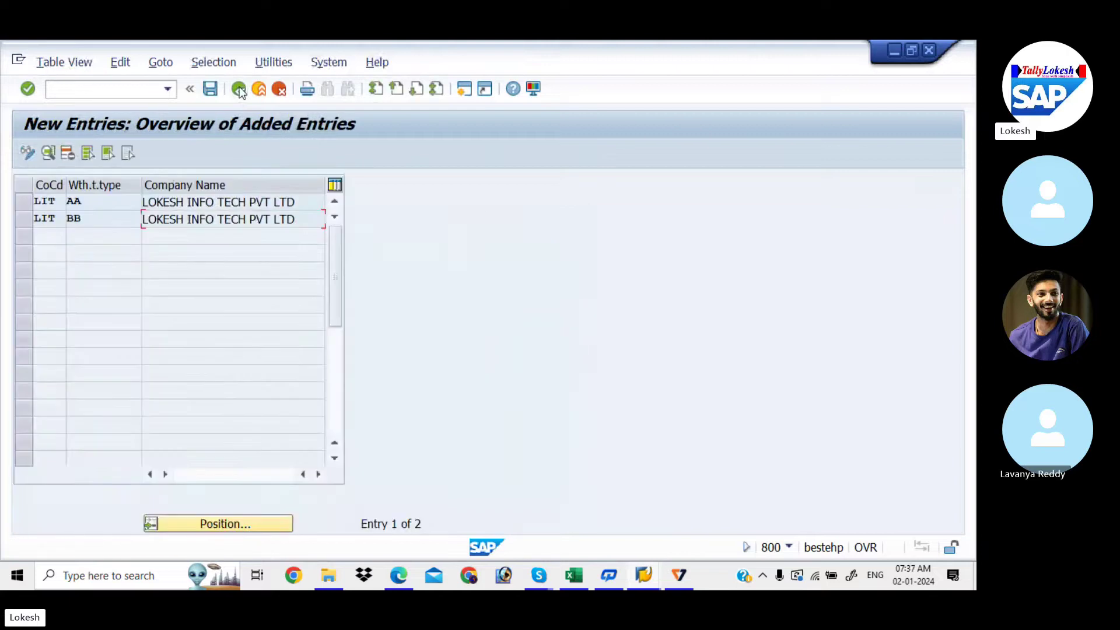
left_click(239, 89)
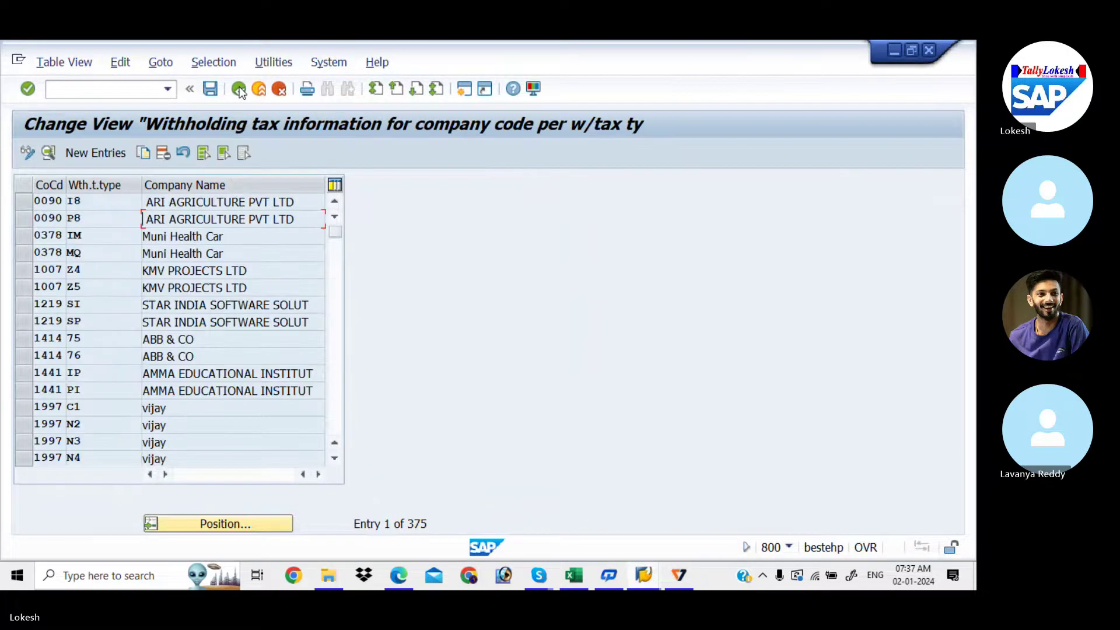
left_click(239, 90)
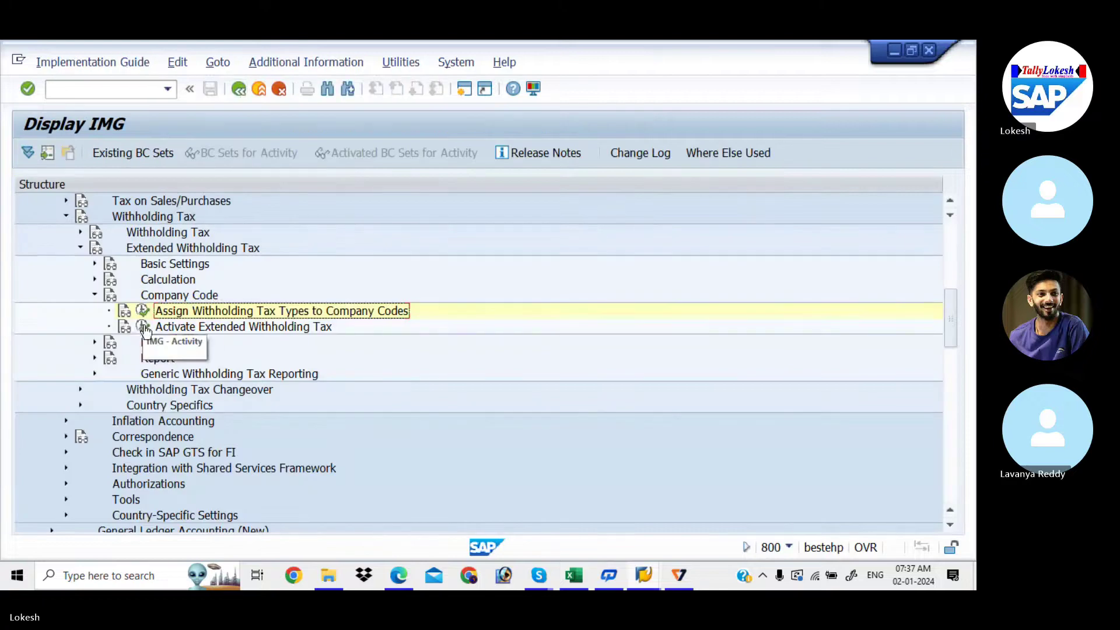
left_click(143, 326)
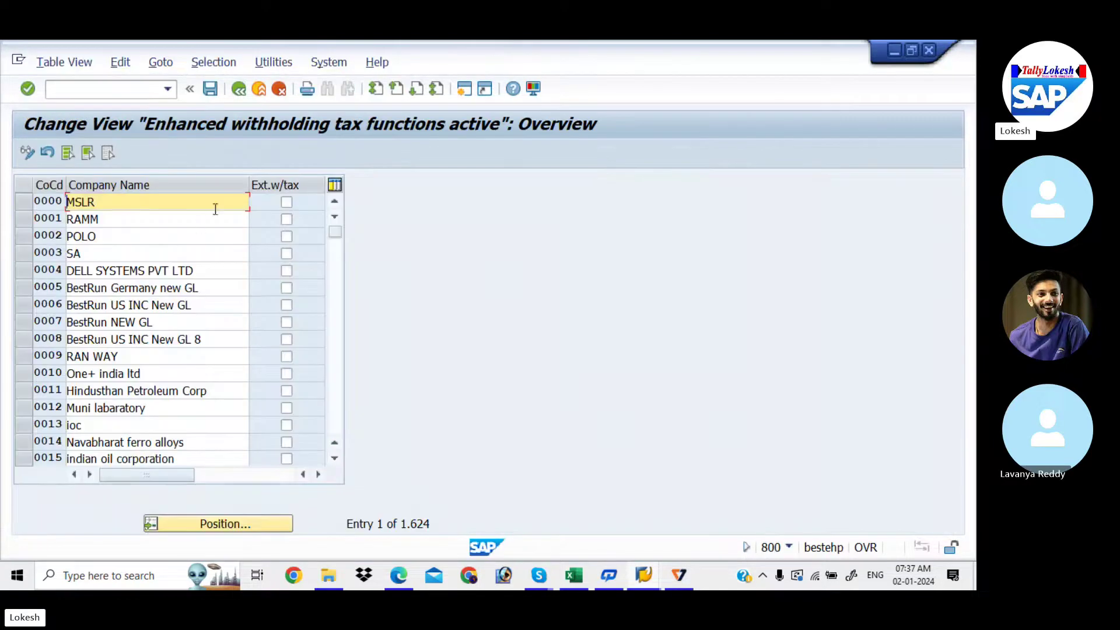
Locate company code LIT, activate extended withholding tax for it, and save in the WITH HOLDING CONFIGURATION FOR LIT request
left_click(228, 524)
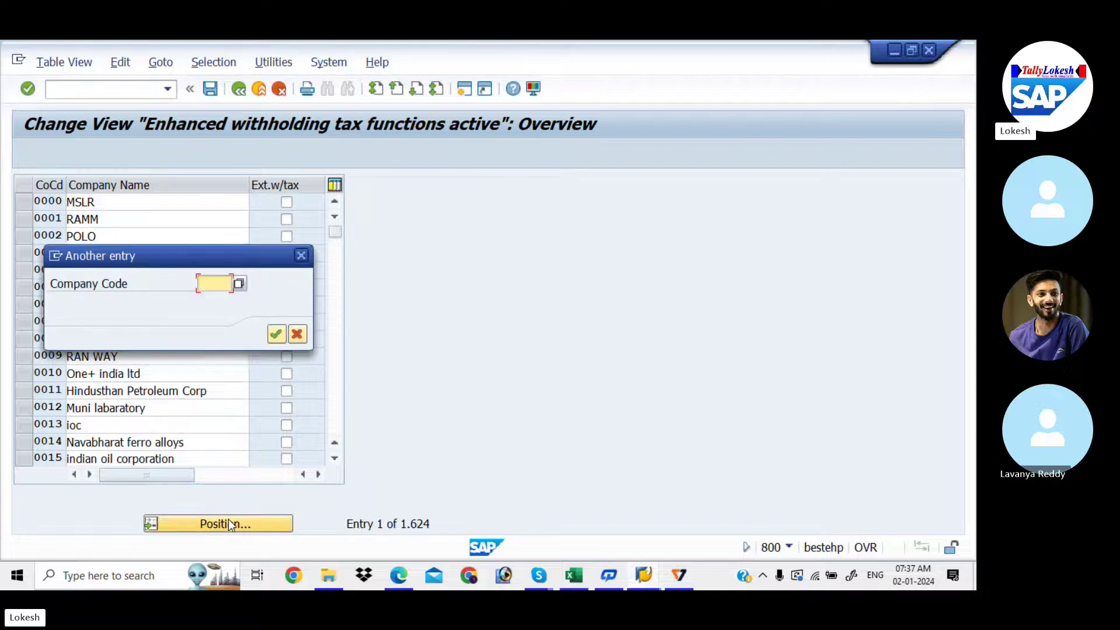
type("LIT")
key("Return")
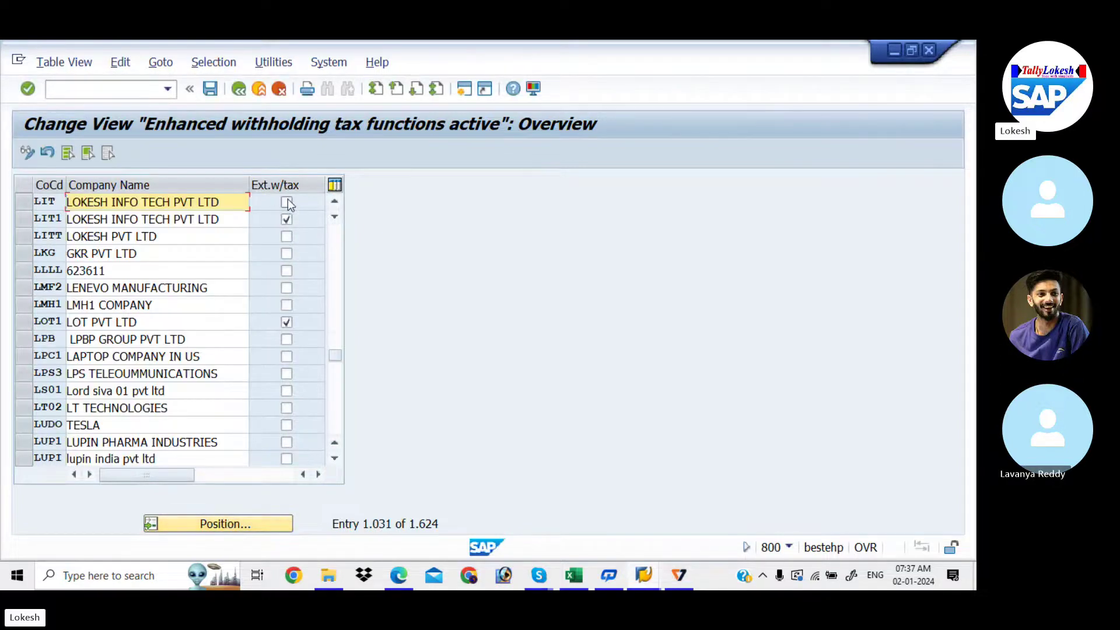
left_click(287, 202)
left_click(210, 89)
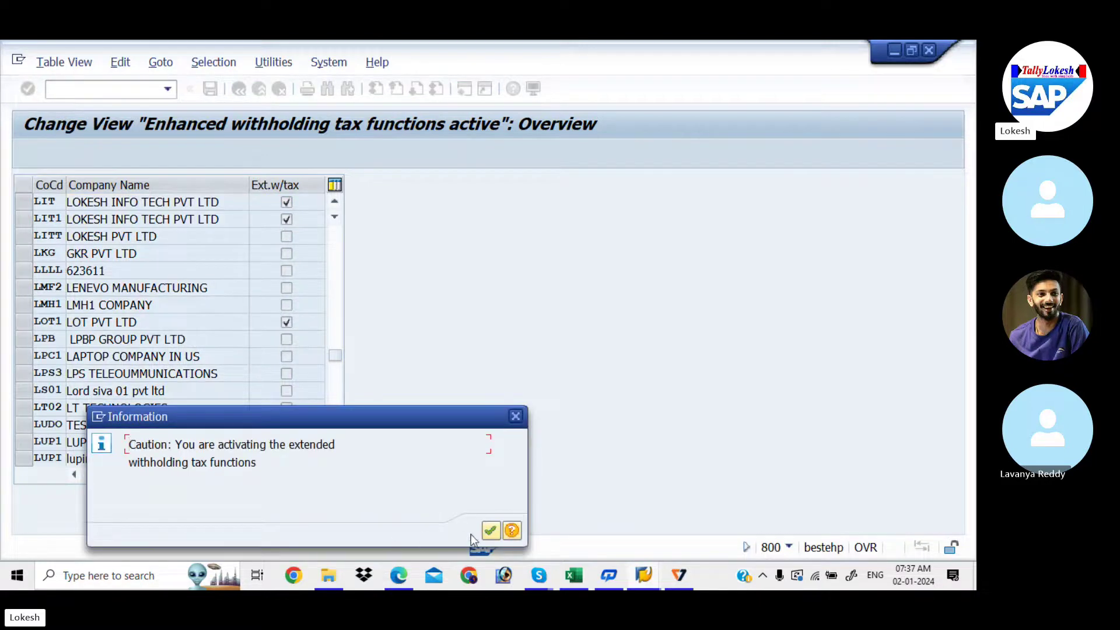
left_click(495, 532)
left_click(492, 531)
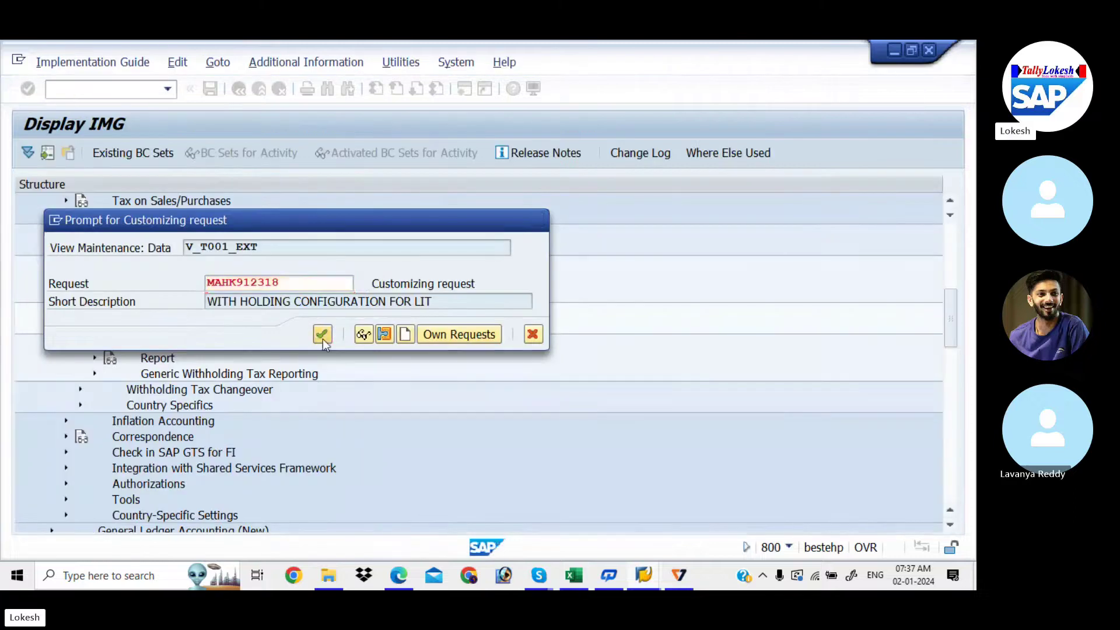
left_click(322, 334)
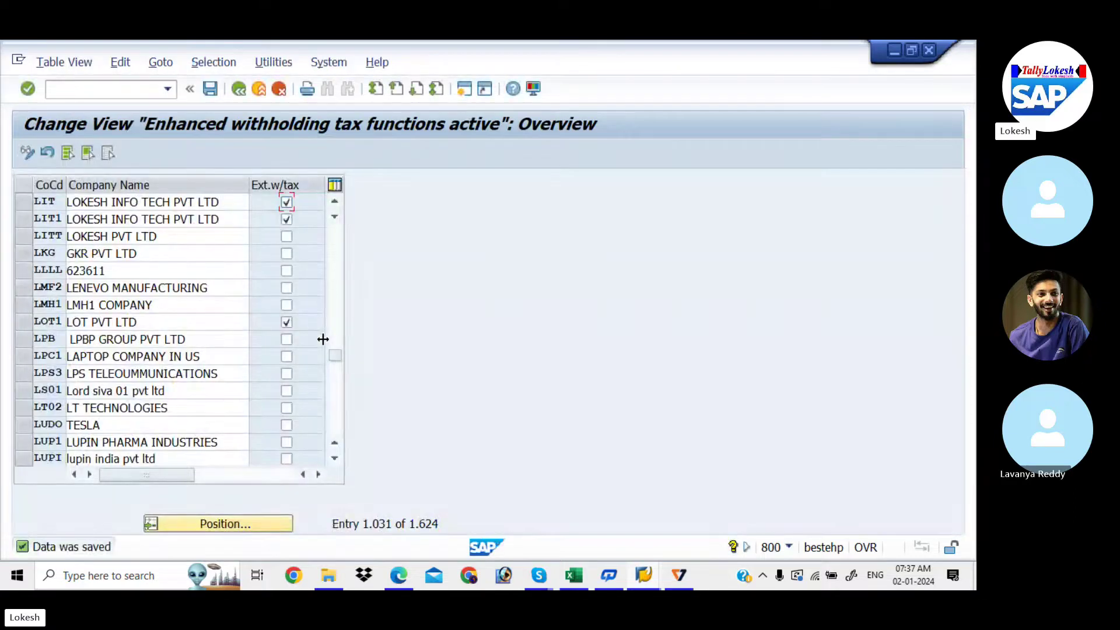
Switch to Excel, select cell C12 beside the Create GL for With holding Taxes step, and return to SAP
key("alt+Tab")
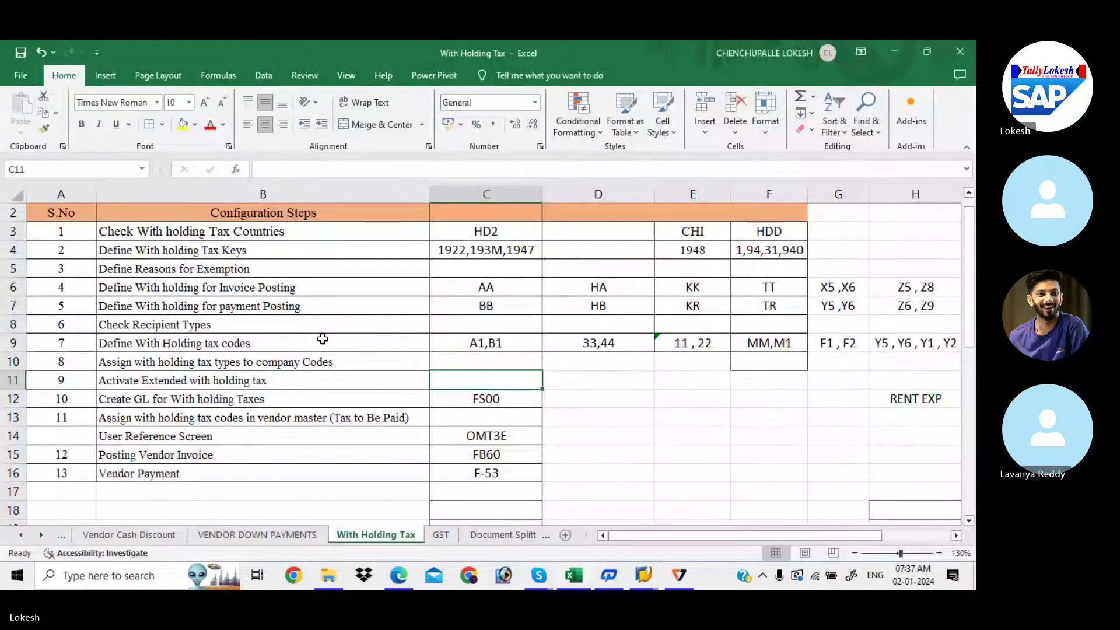
key("Down")
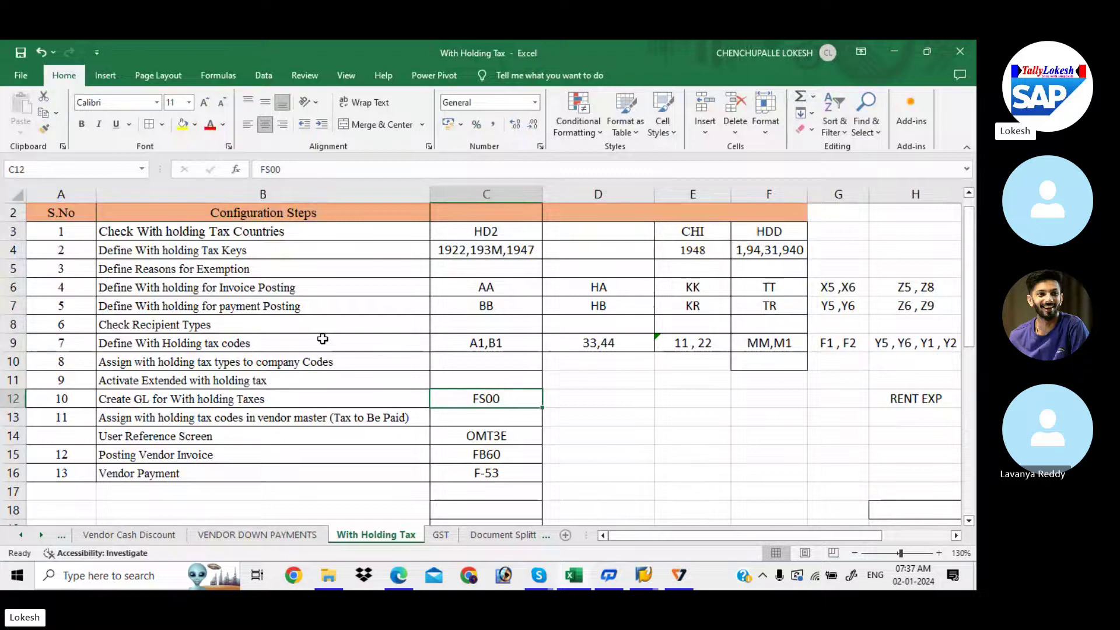
key("alt+Tab")
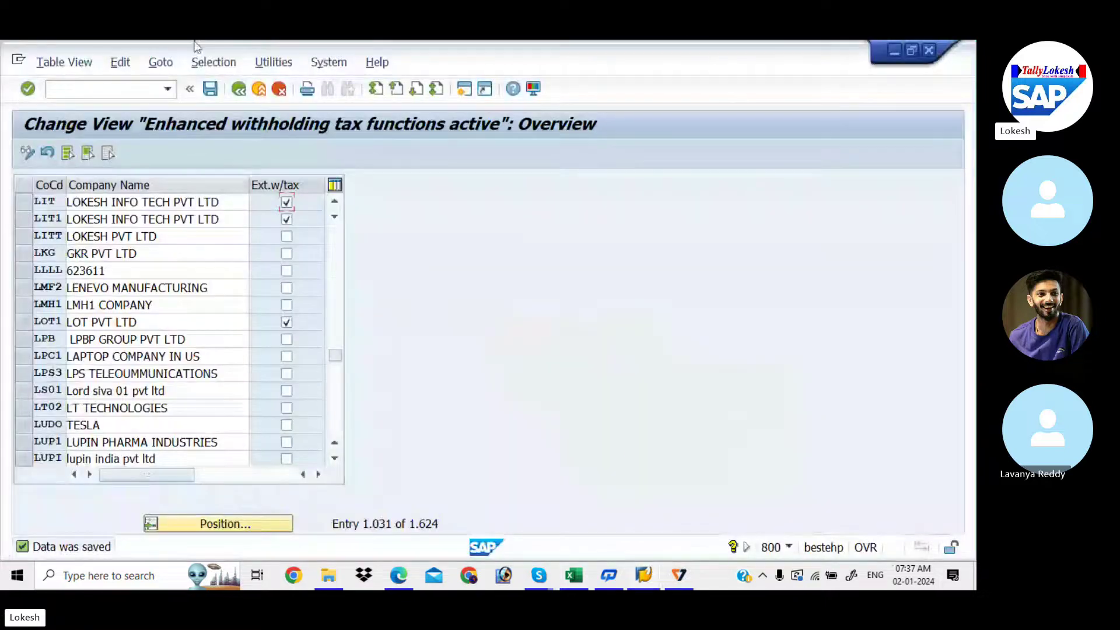
Leave the extended withholding tax activation view for SAP Easy Access and start transaction FS00
left_click(464, 93)
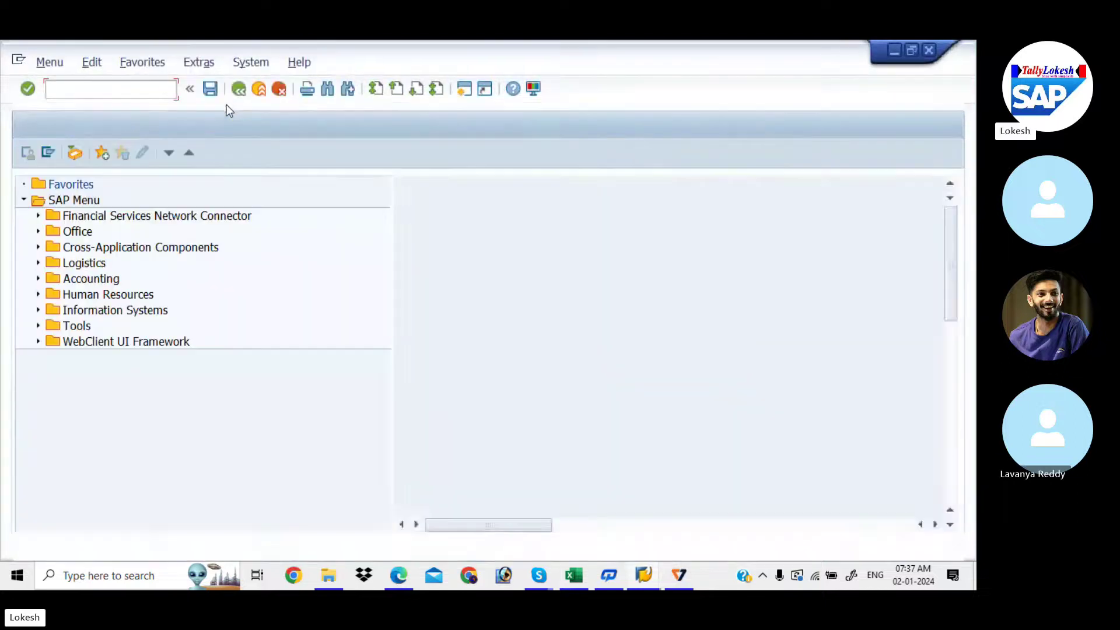
type("FS")
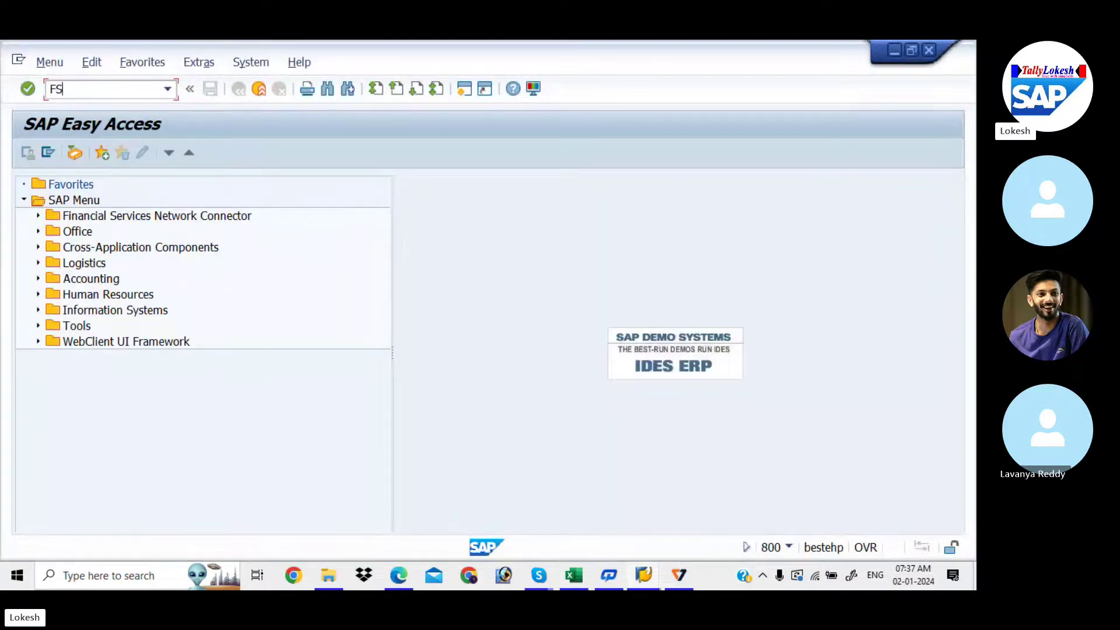
type("00")
key("Return")
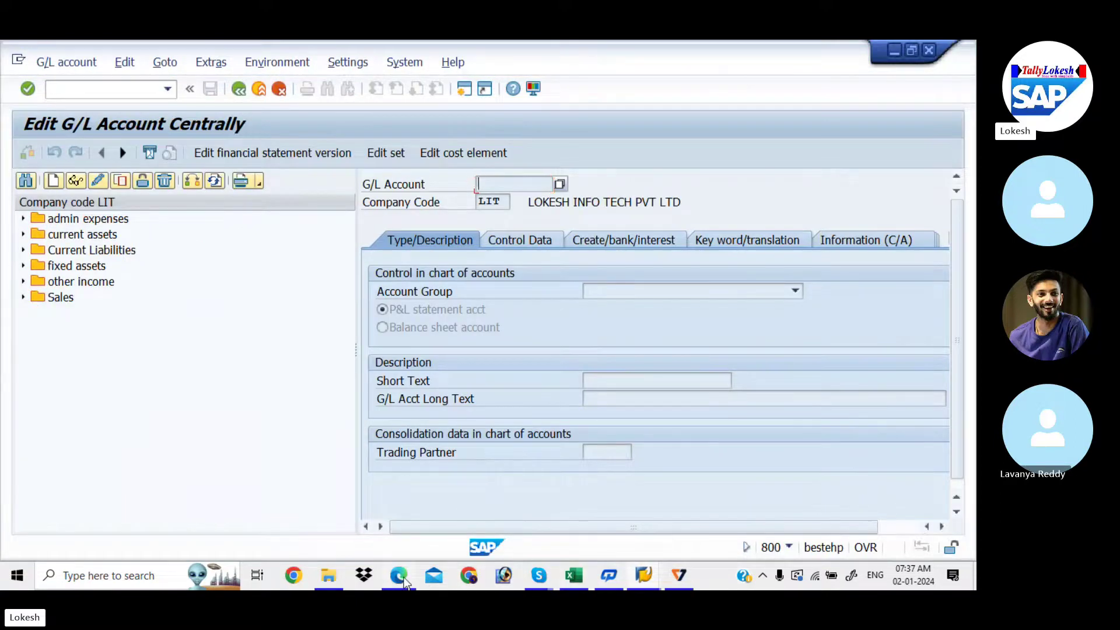
Consult the TDS GL account list in the Edge PDF, return to SAP, and copy Current Liabilities account 100204 to new account 100205
left_click(399, 576)
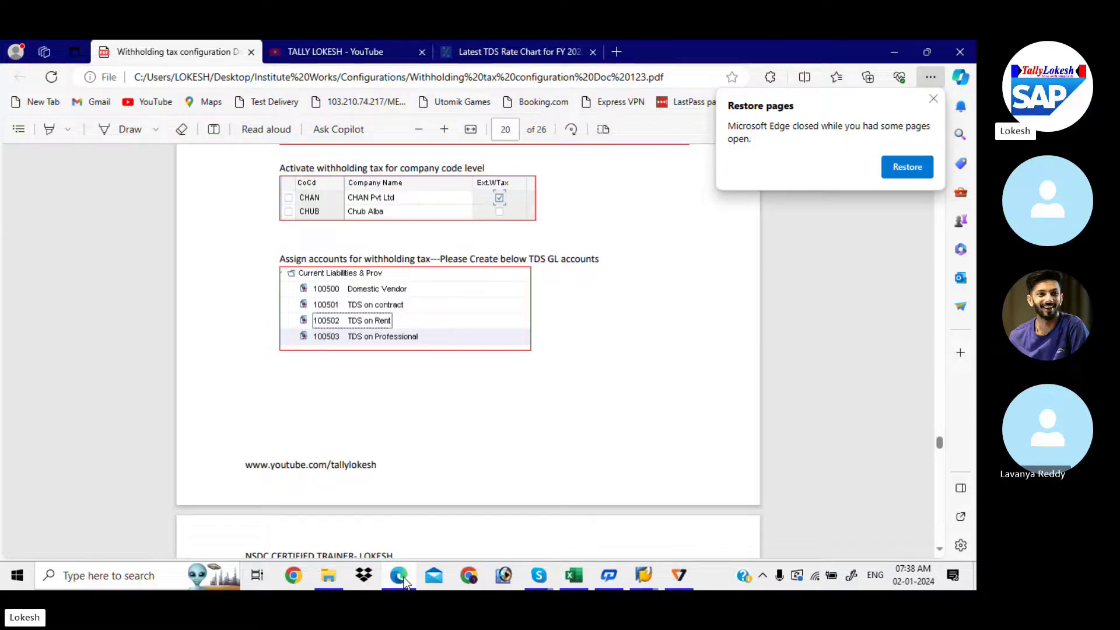
left_click(404, 582)
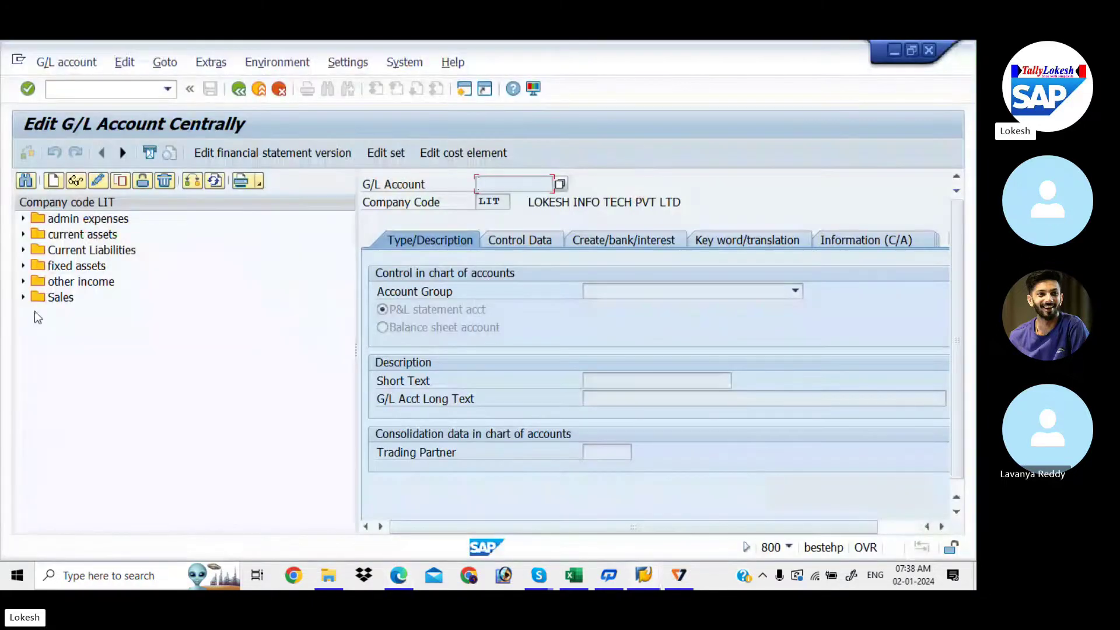
left_click(23, 249)
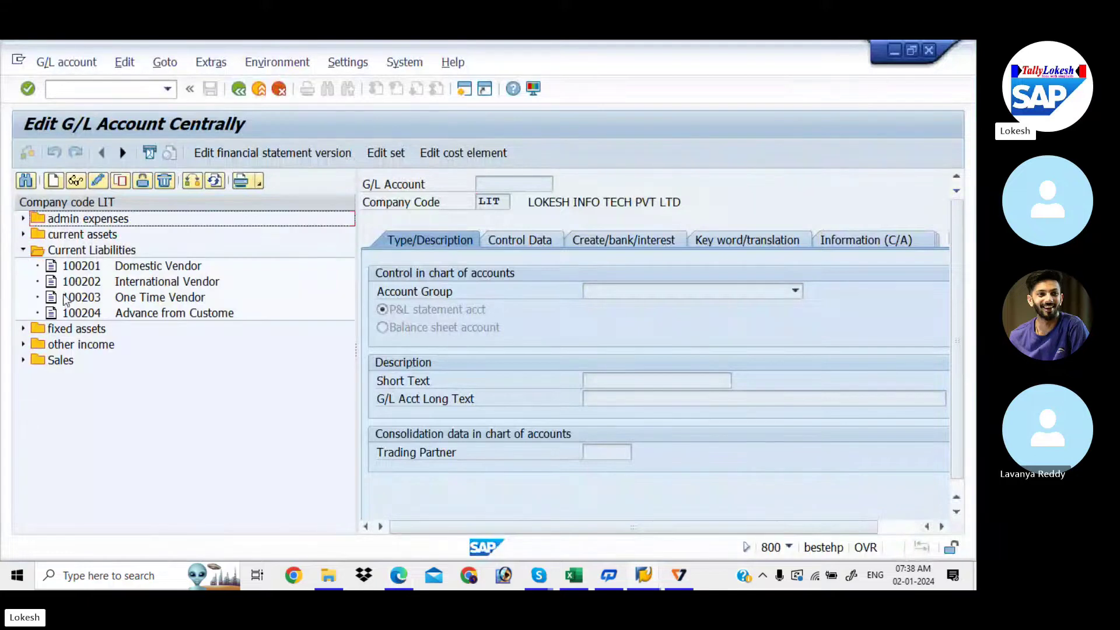
left_click(87, 314)
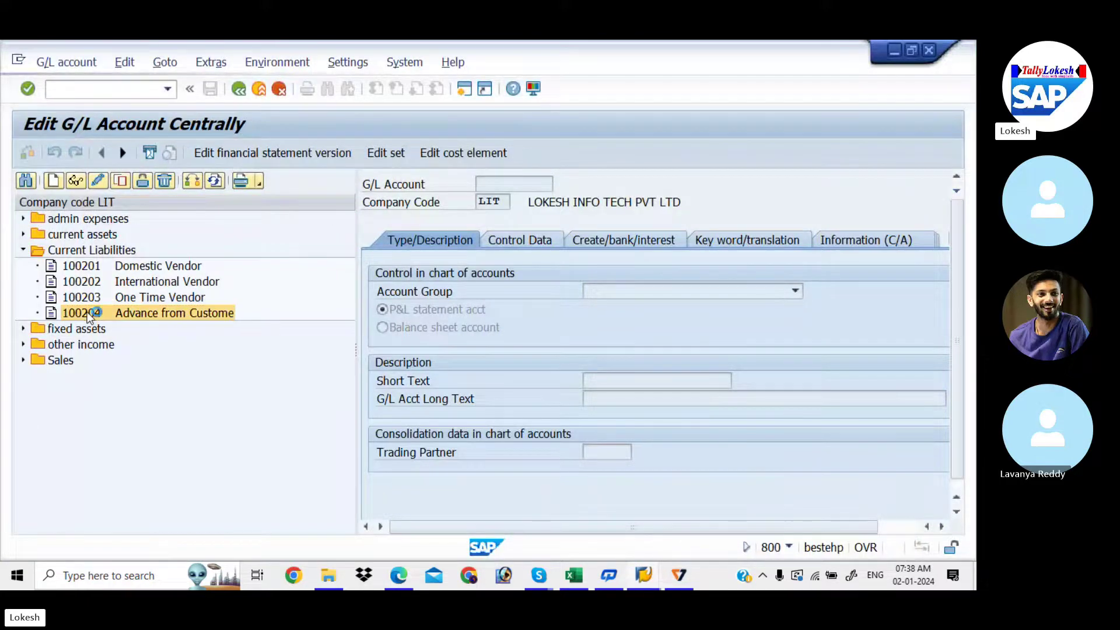
right_click(89, 315)
left_click(146, 366)
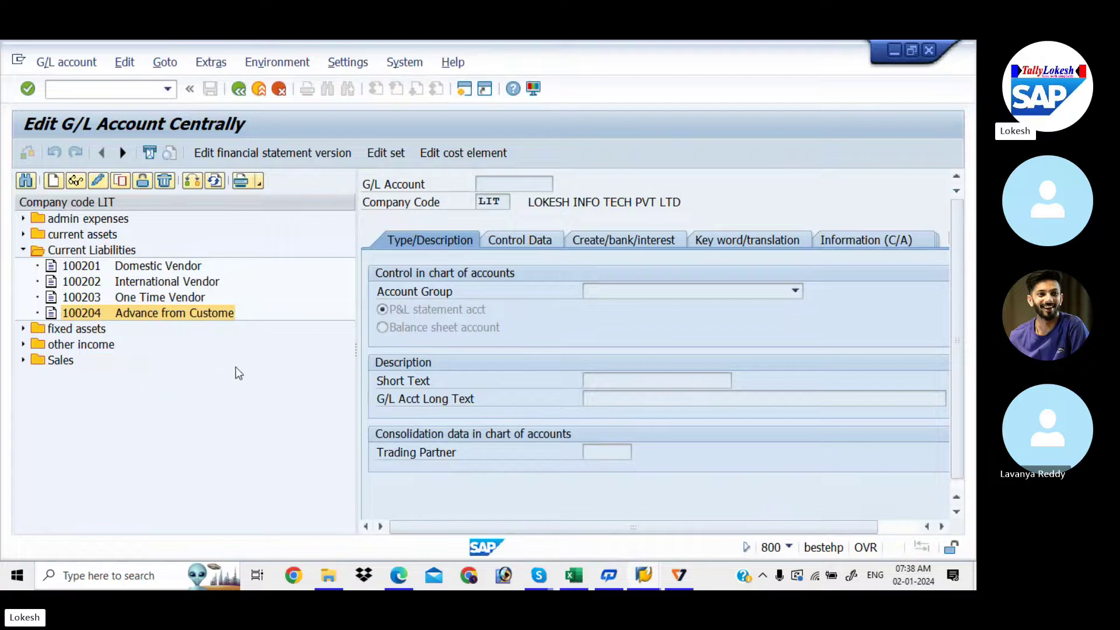
key("BackSpace")
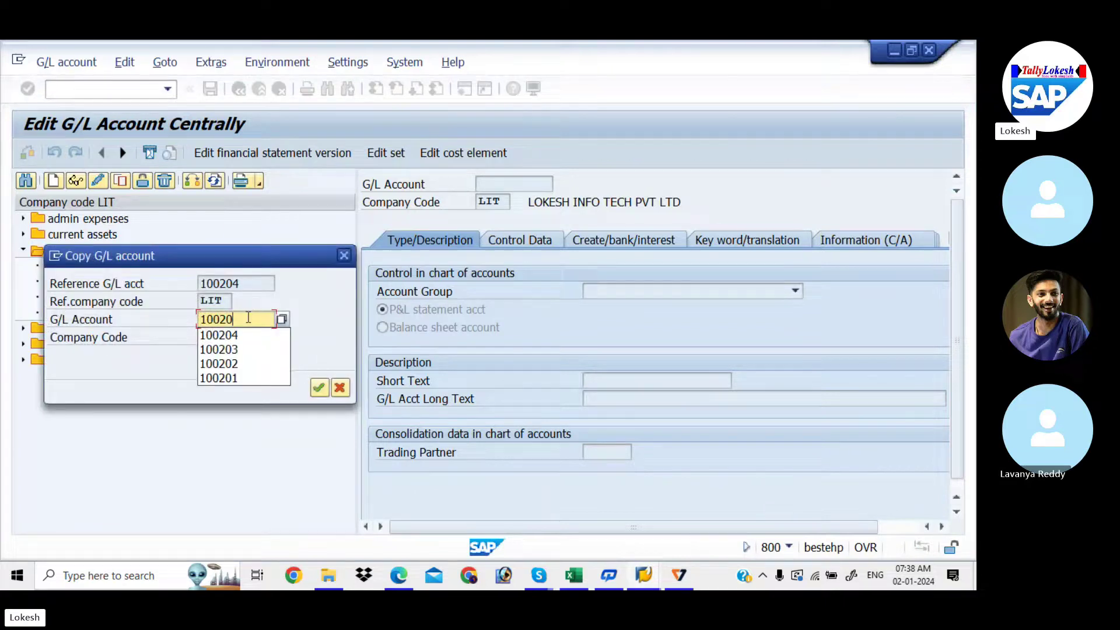
type("5")
key("Return")
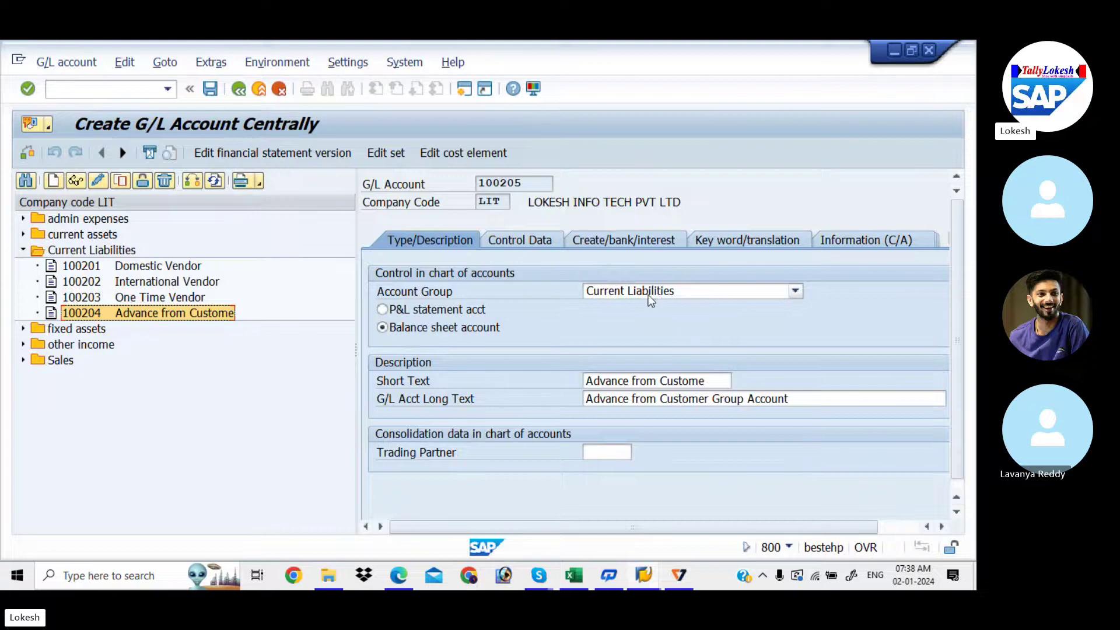
Replace both the short text and the G/L account long text of account 100205 with TDS on RENT
left_click_drag(710, 382, 482, 374)
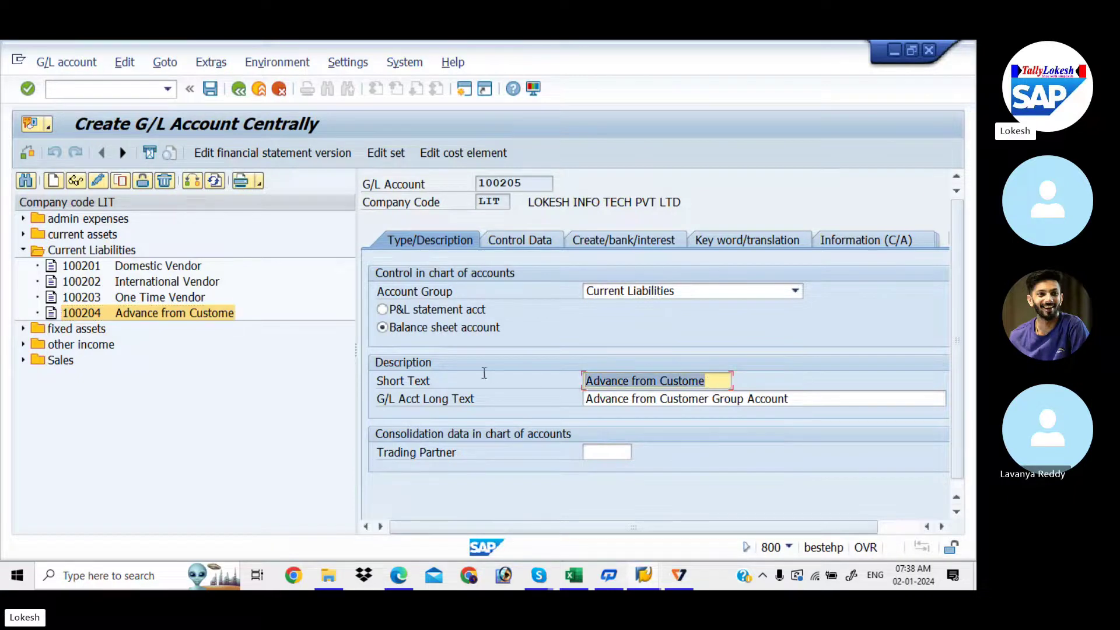
key("BackSpace")
type("TDS O")
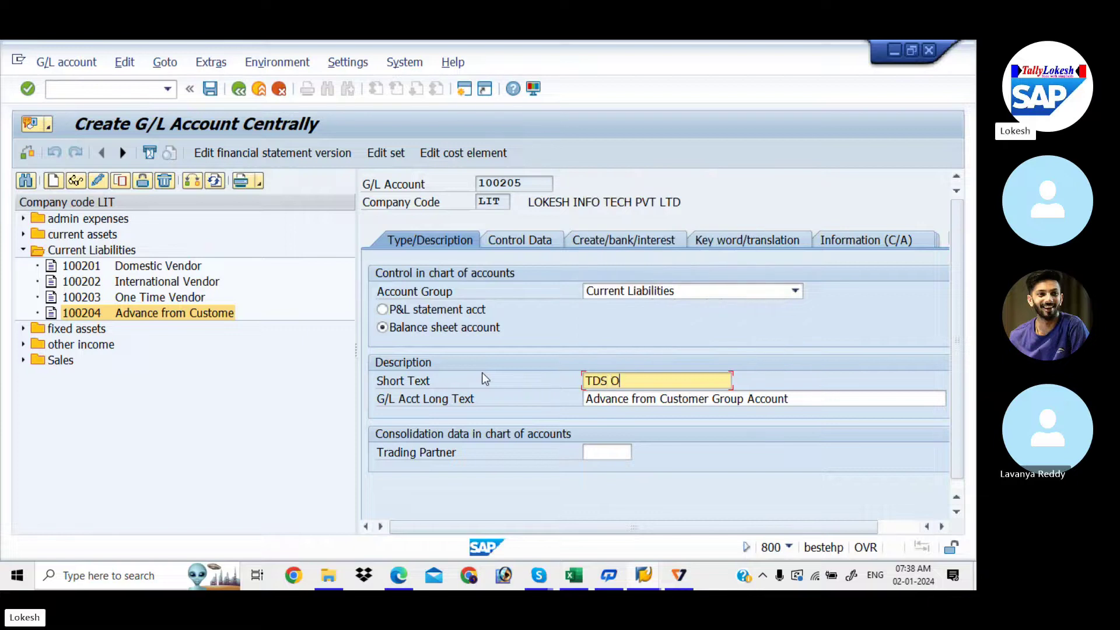
key("BackSpace")
type("on RENT")
left_click(804, 402)
left_click_drag(788, 398, 527, 403)
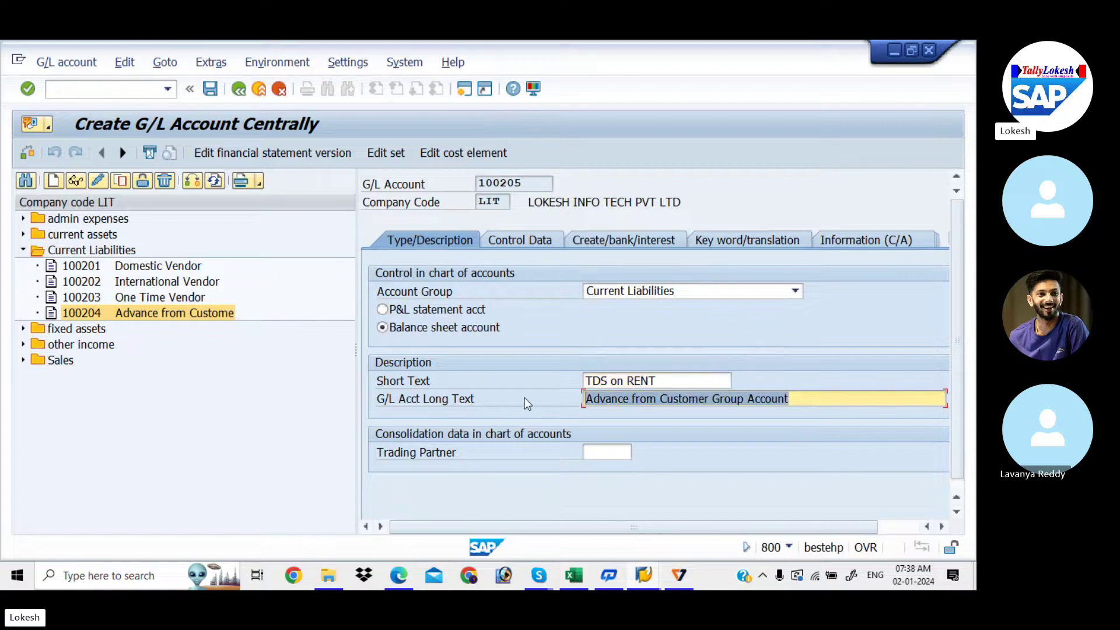
left_click_drag(642, 378, 510, 370)
key("ctrl+c")
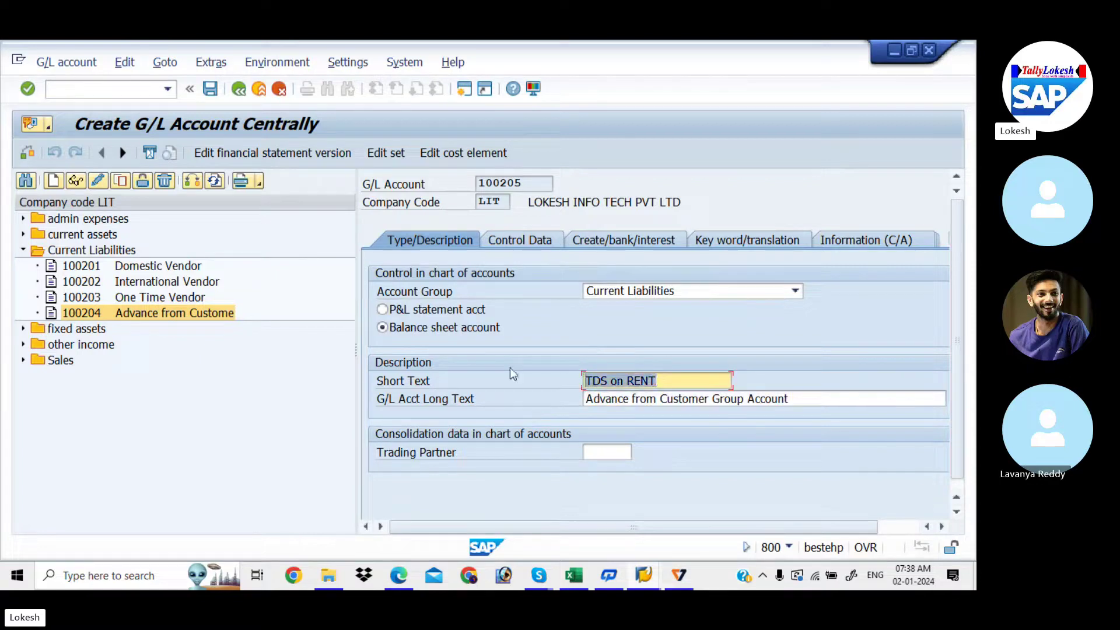
left_click_drag(795, 398, 511, 388)
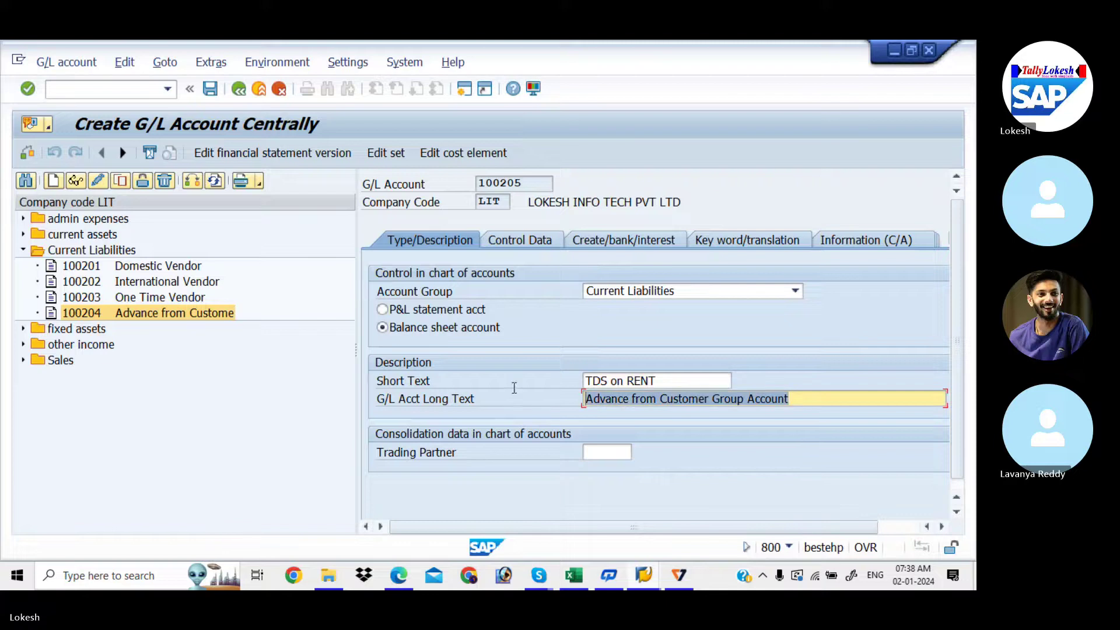
key("ctrl+v")
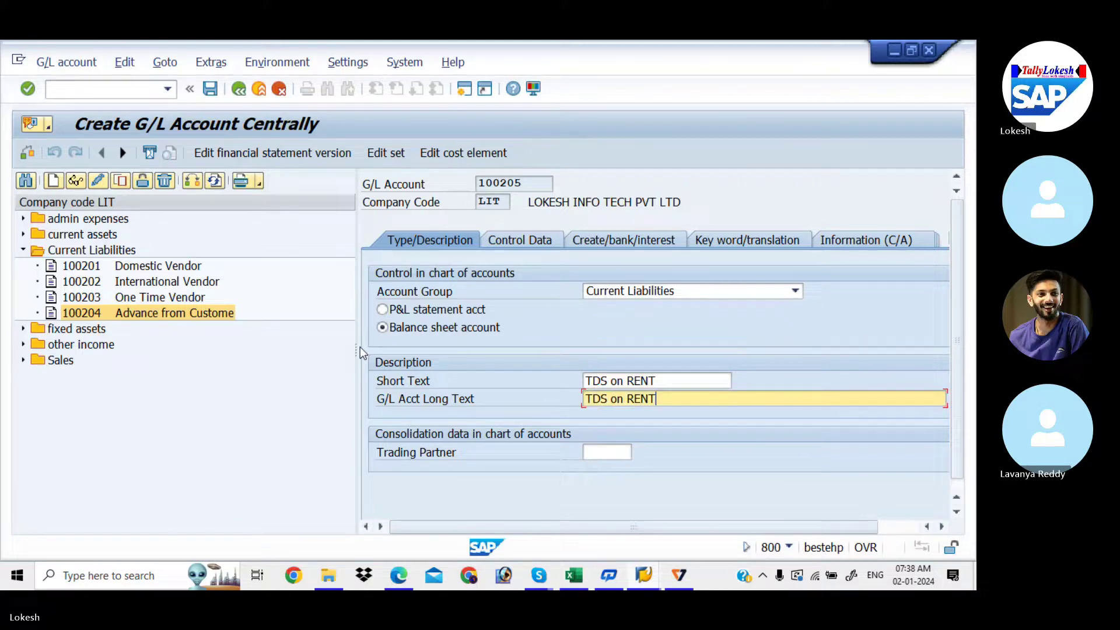
Compare the account's control data with the PDF in Edge, and clear its reconciliation account type in SAP
left_click_drag(359, 347, 298, 346)
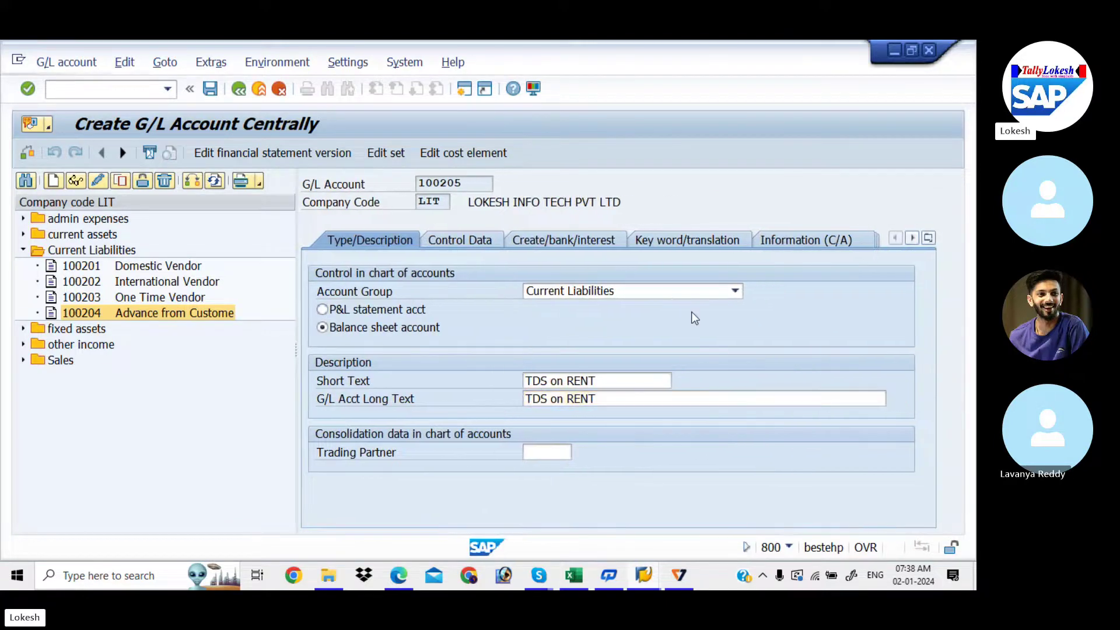
left_click(464, 240)
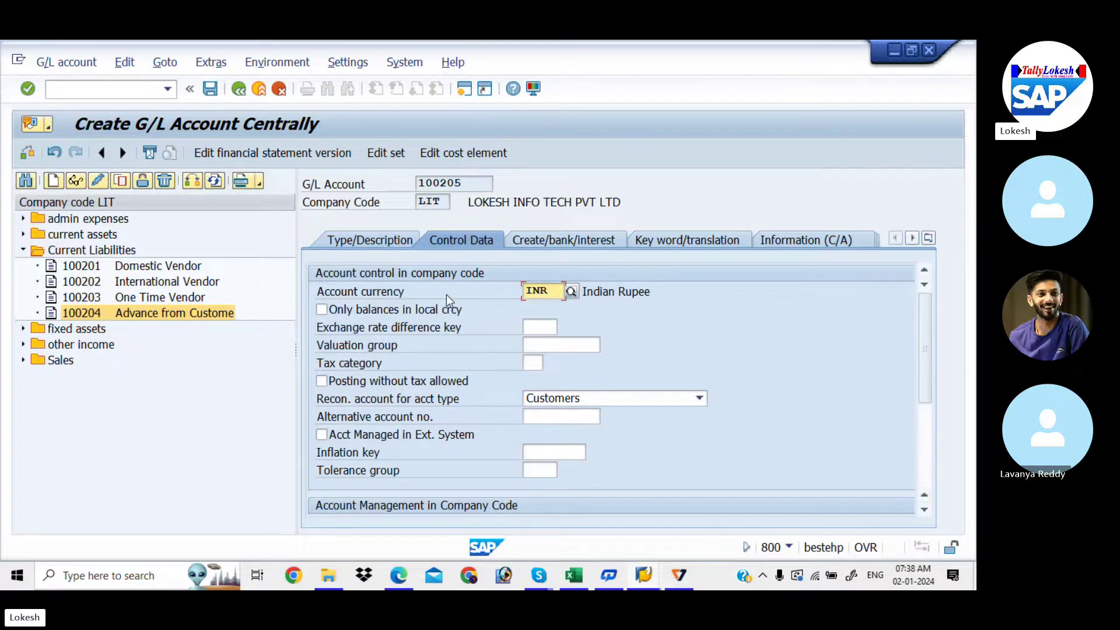
key("alt+Tab")
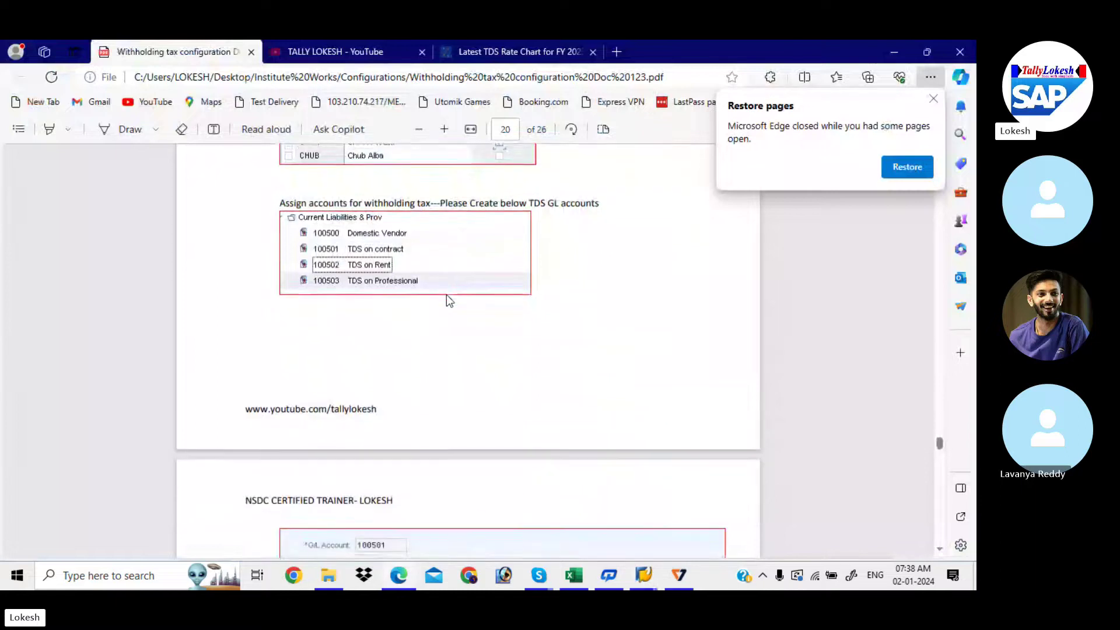
scroll(446, 295, "down", 5)
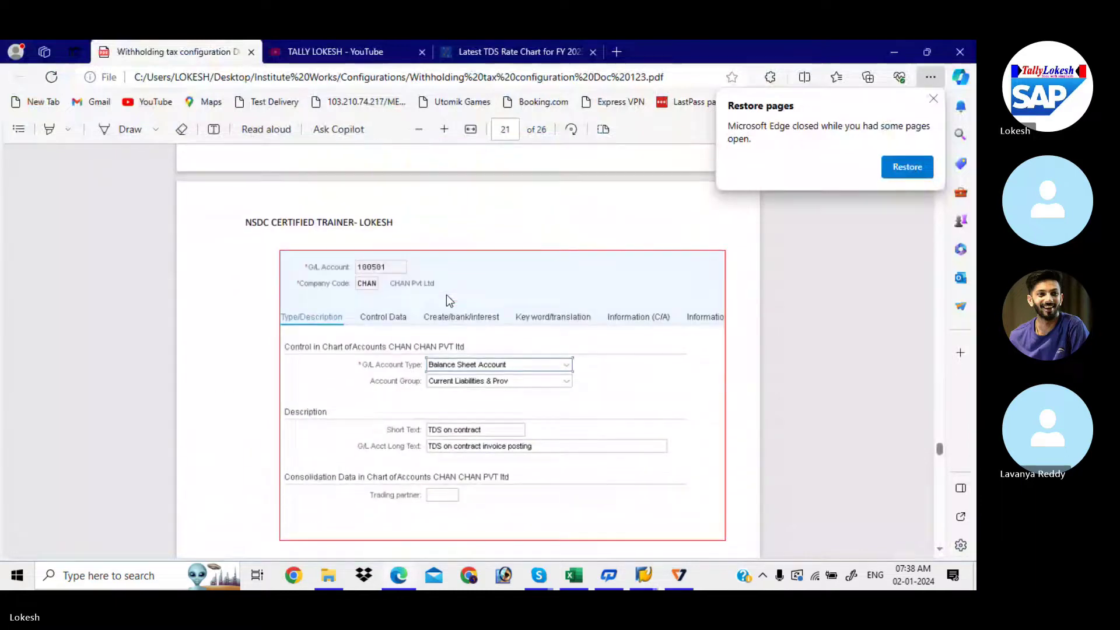
scroll(446, 295, "down", 3)
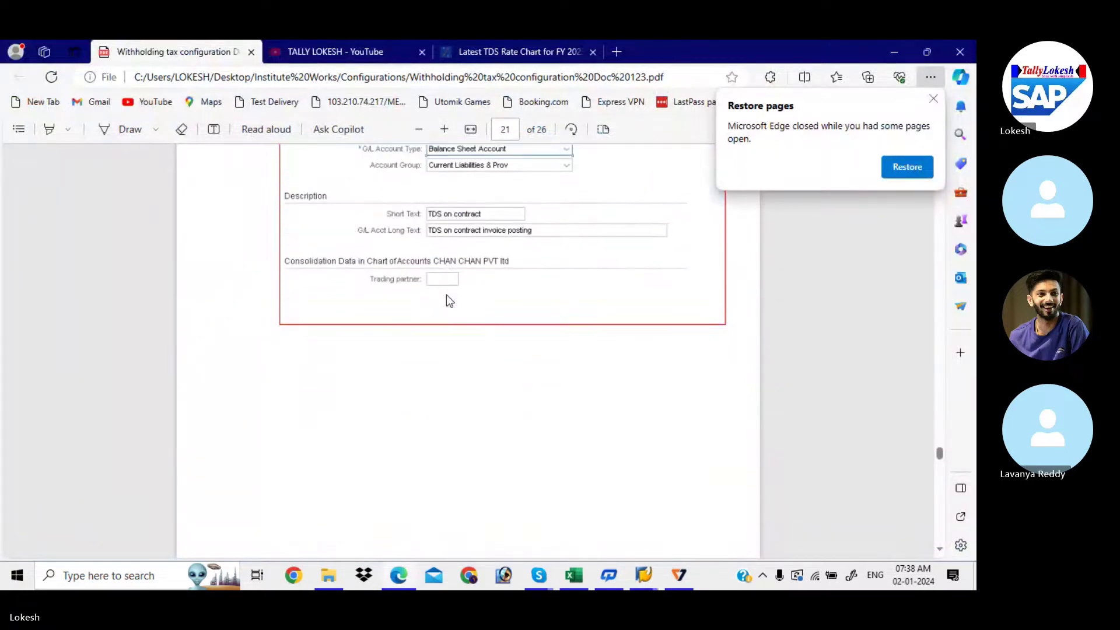
scroll(446, 295, "down", 8)
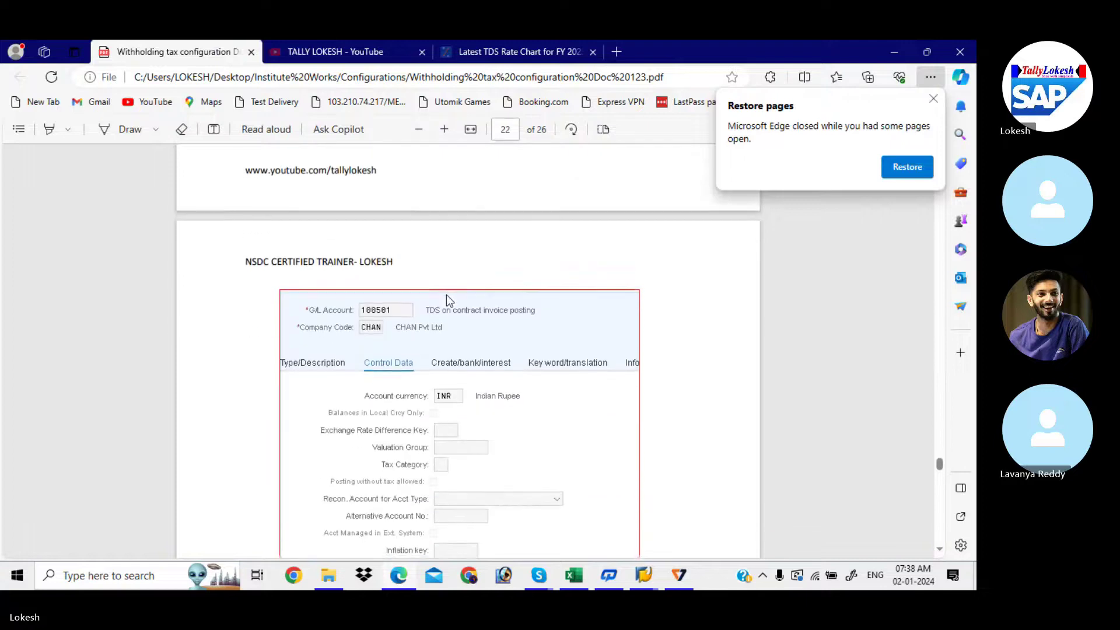
scroll(446, 296, "down", 3)
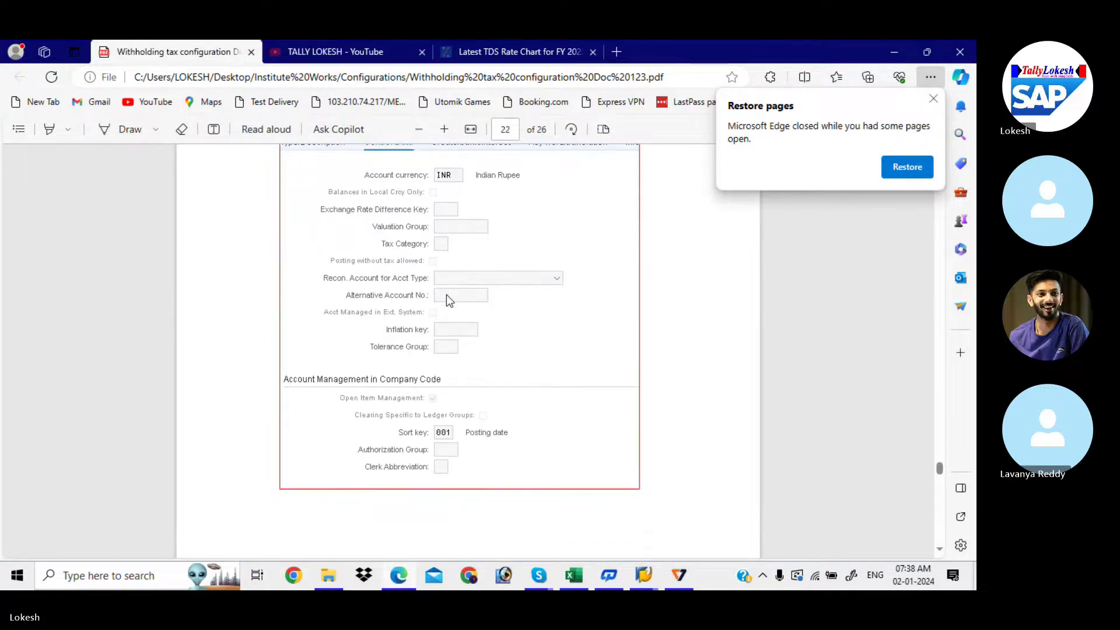
key("alt+Tab")
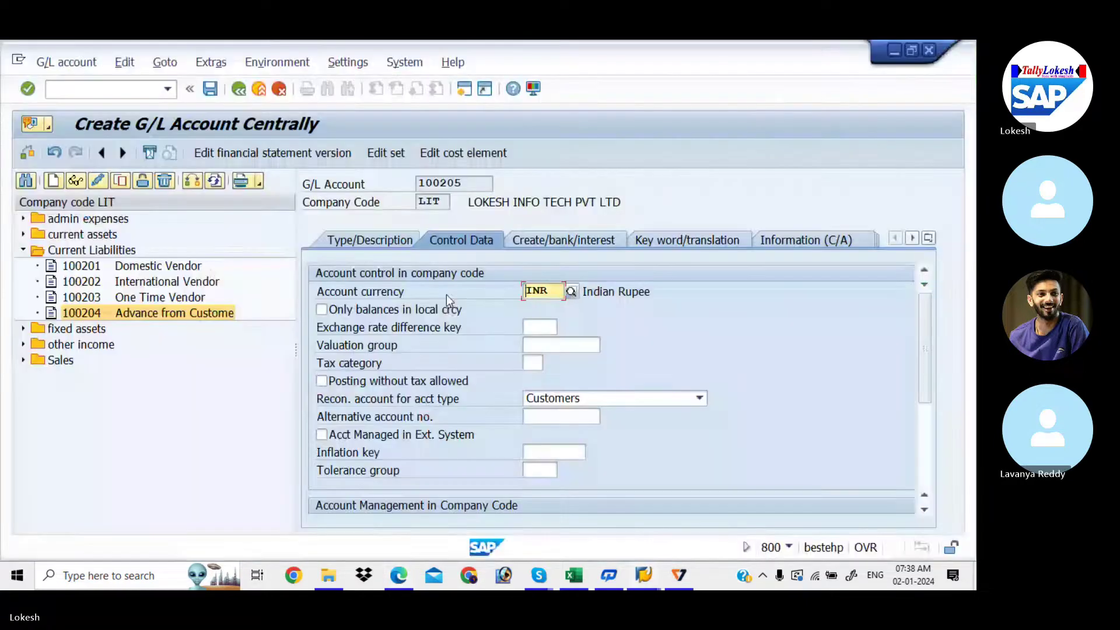
left_click(700, 398)
left_click(620, 471)
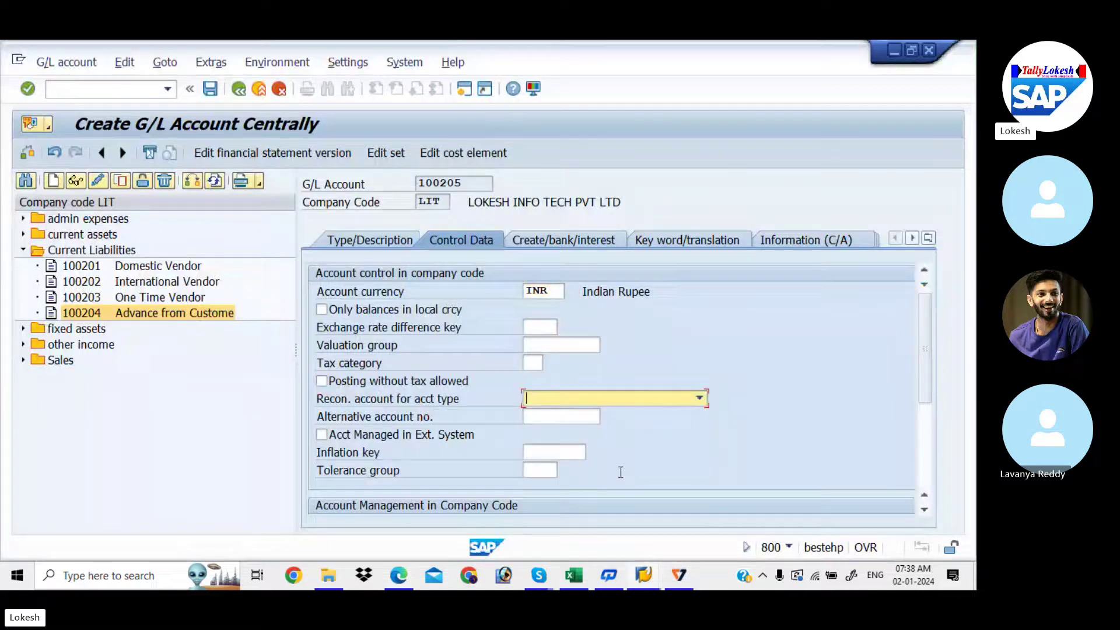
Review the remaining control data and field status group of account 100205, compare them with the PDF in Edge, and return to SAP
left_click_drag(920, 336, 923, 417)
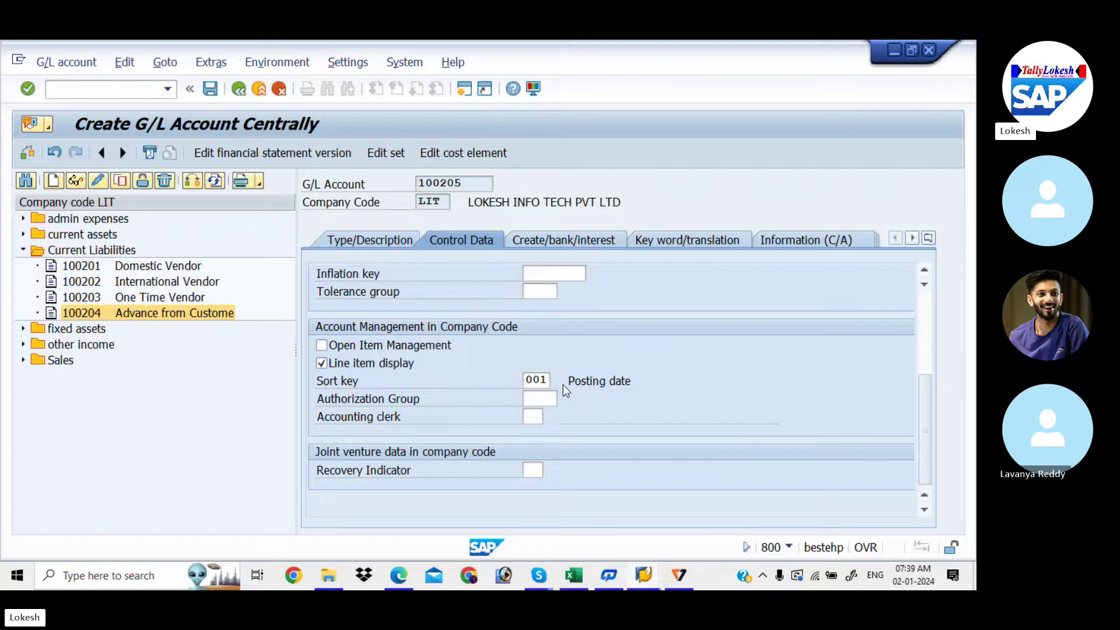
left_click(562, 239)
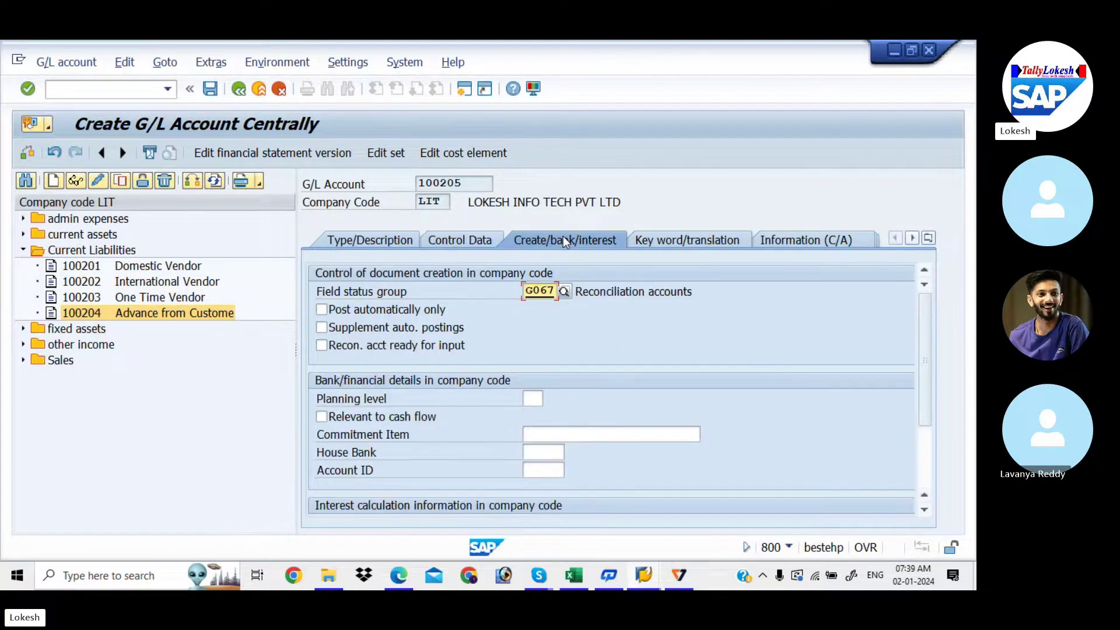
key("alt+Tab")
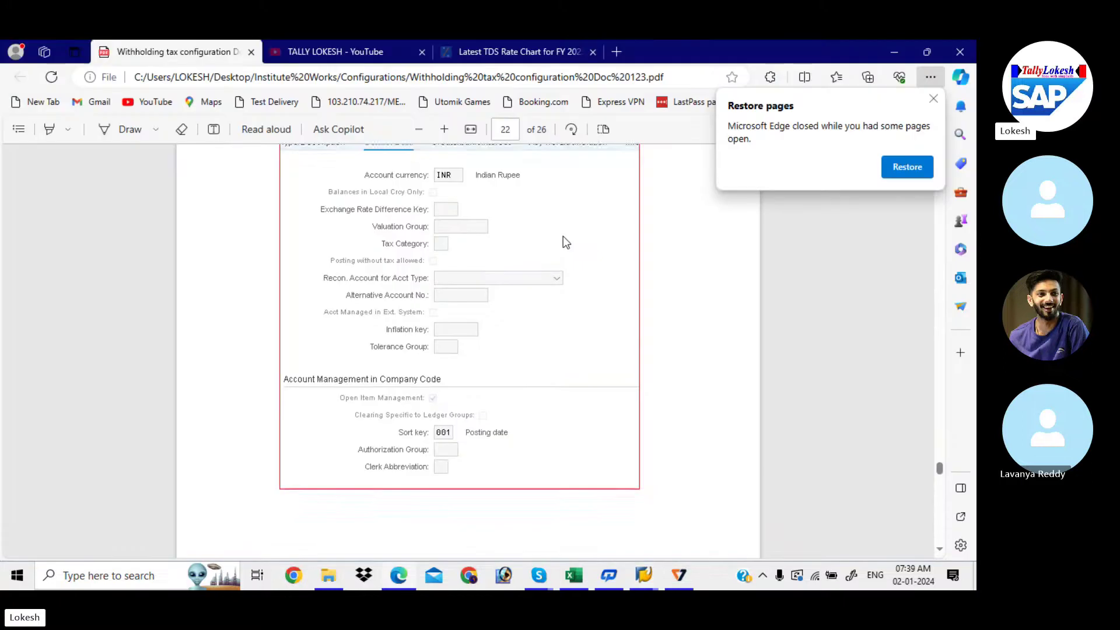
scroll(564, 239, "down", 3)
scroll(563, 239, "down", 5)
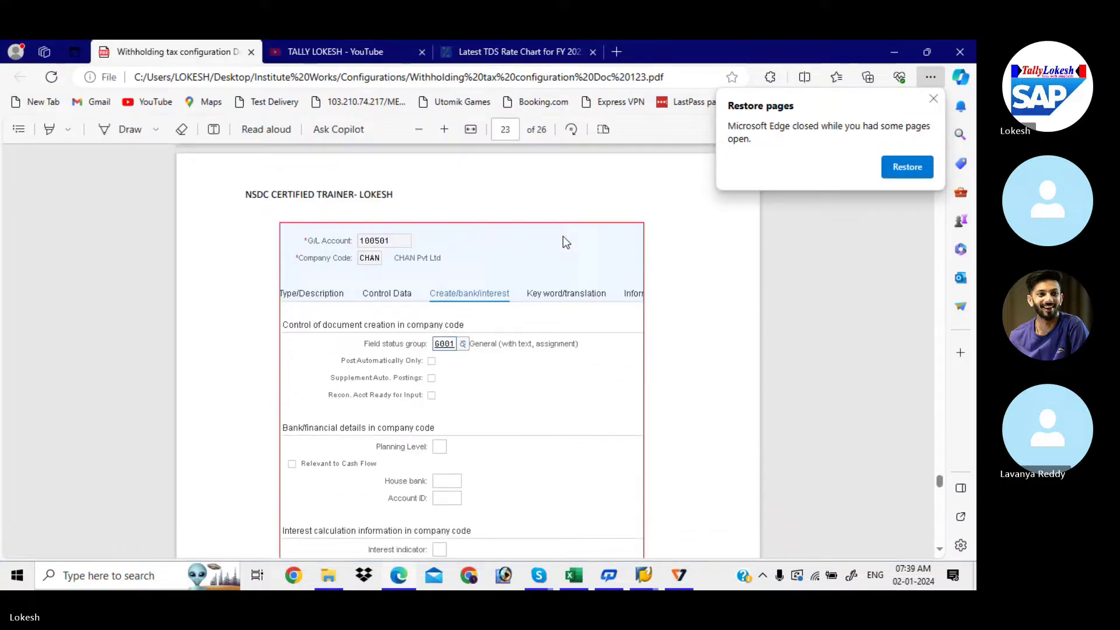
key("alt+Tab")
Set the field status group of account 100205 to G001 and save the account despite the local currency warning
left_click(556, 290)
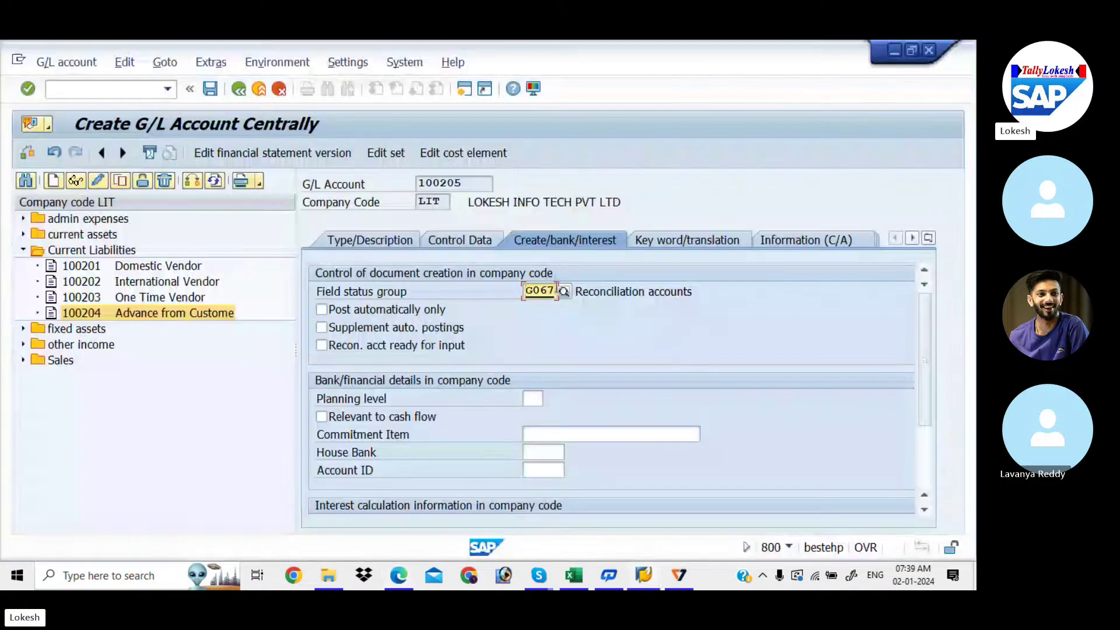
key("BackSpace")
key("BackSpace")
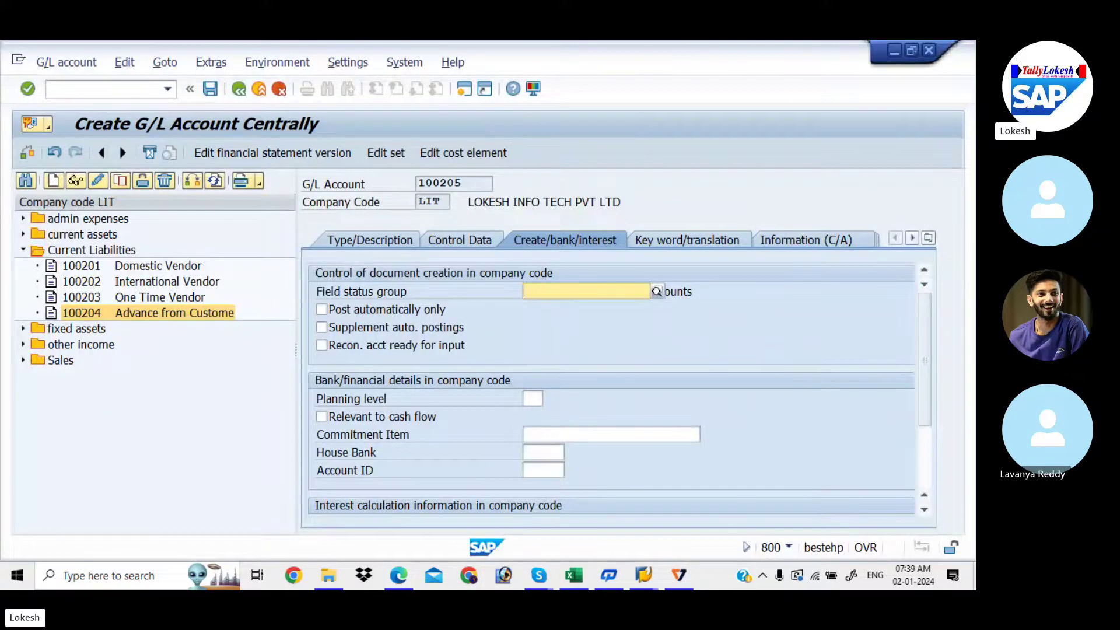
left_click(556, 290)
left_click(556, 290)
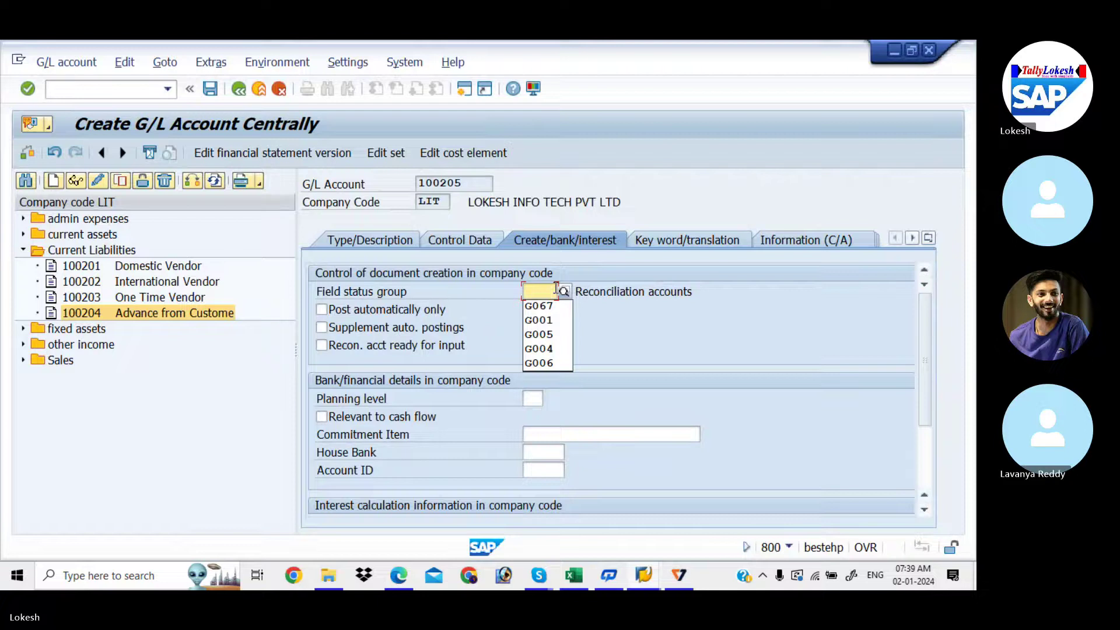
key("Down")
key("Down")
key("Return")
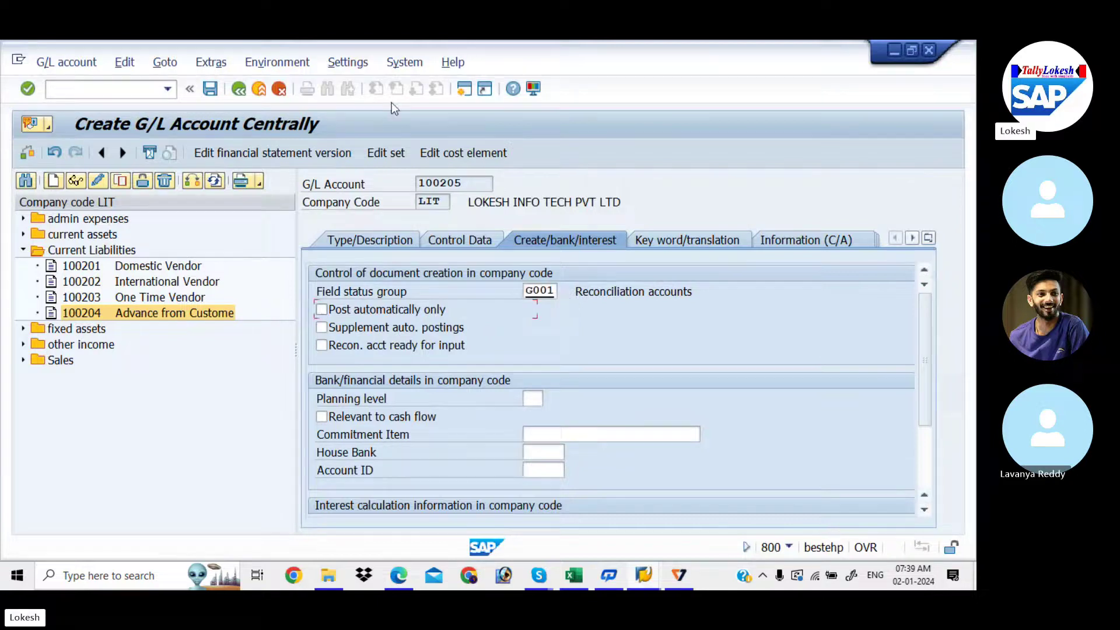
left_click(220, 92)
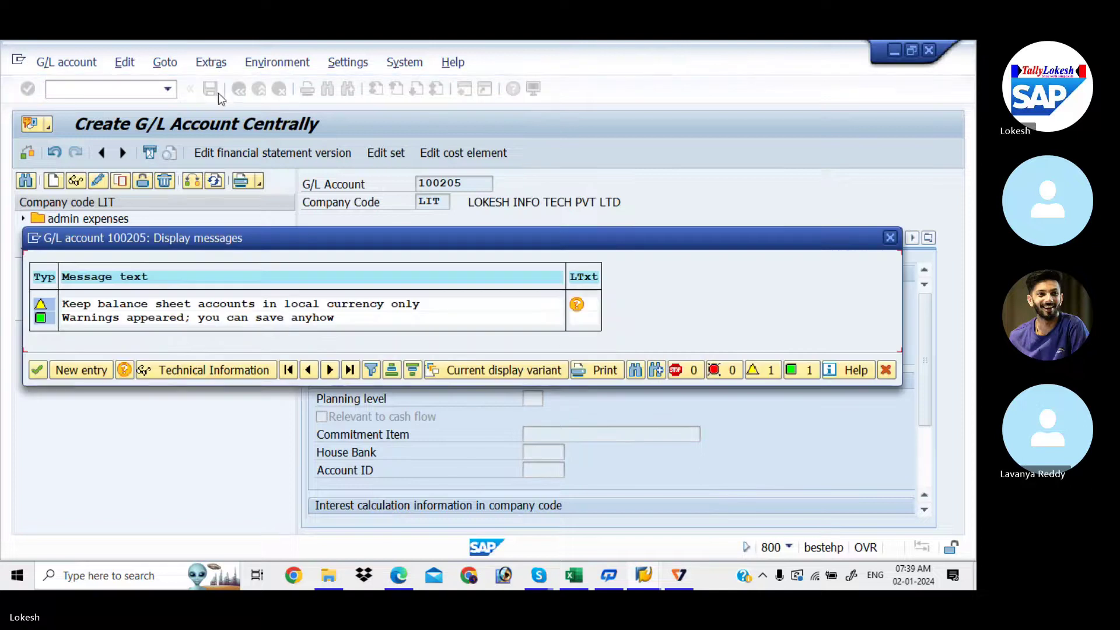
left_click(40, 372)
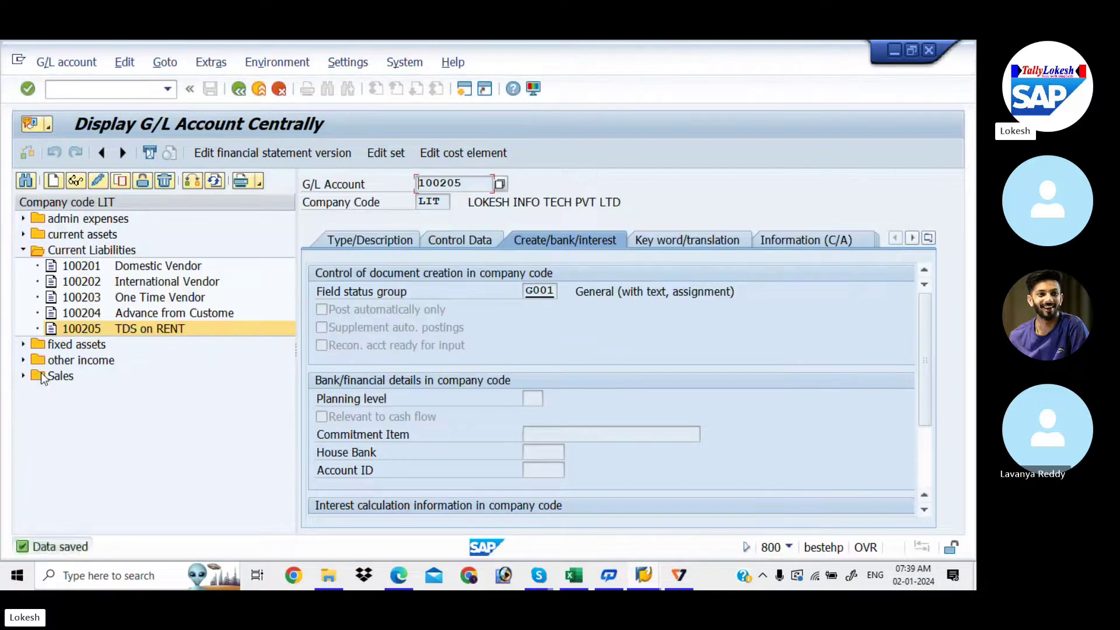
Collapse Current Liabilities in the account tree and look through the admin expenses accounts
left_click(23, 251)
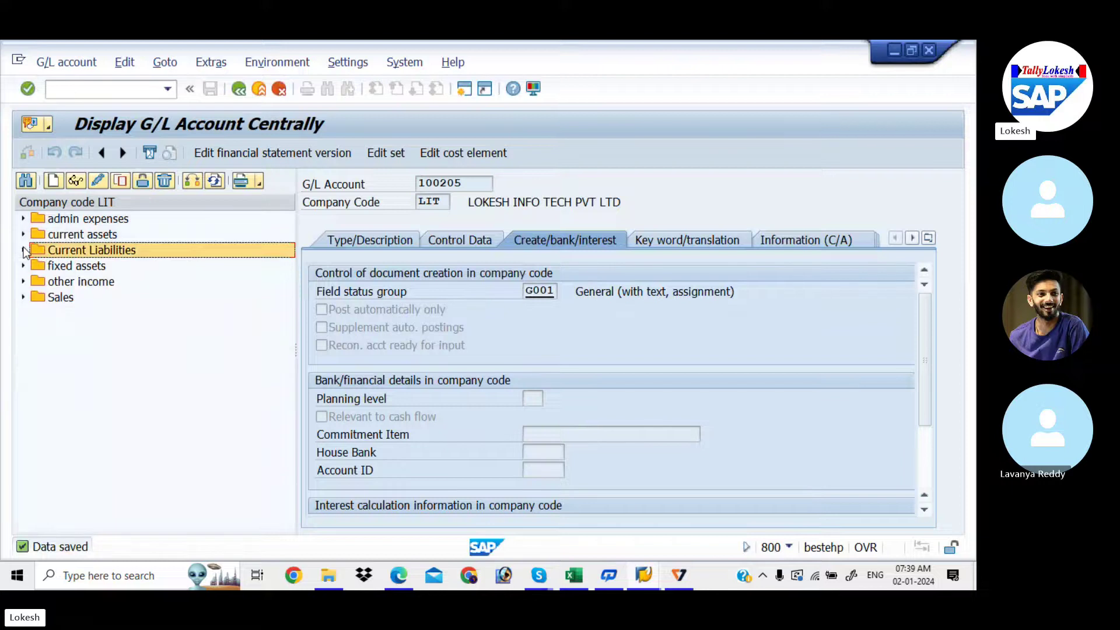
left_click(23, 221)
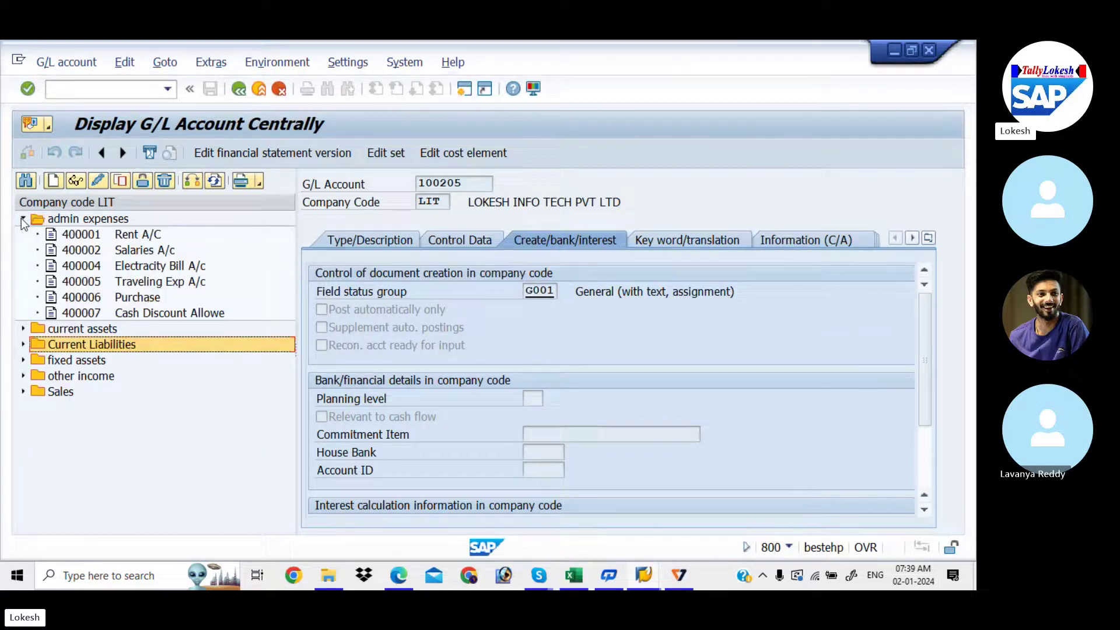
left_click(73, 299)
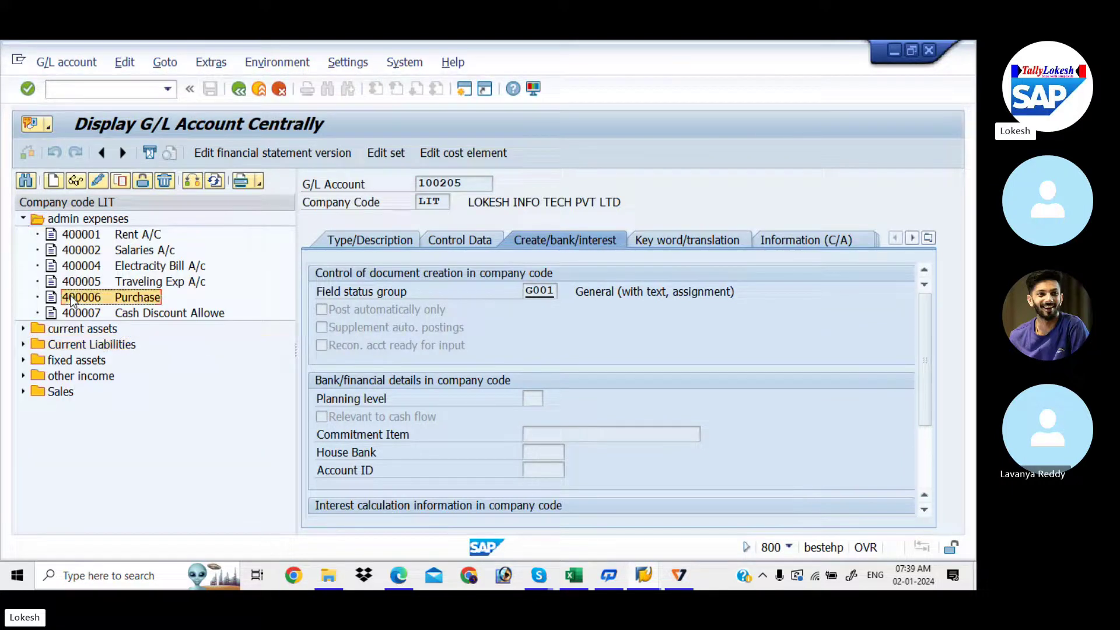
Check the GL Account Assignment section of the PDF in Edge and step 11 of the Excel withholding tax checklist
left_click(399, 576)
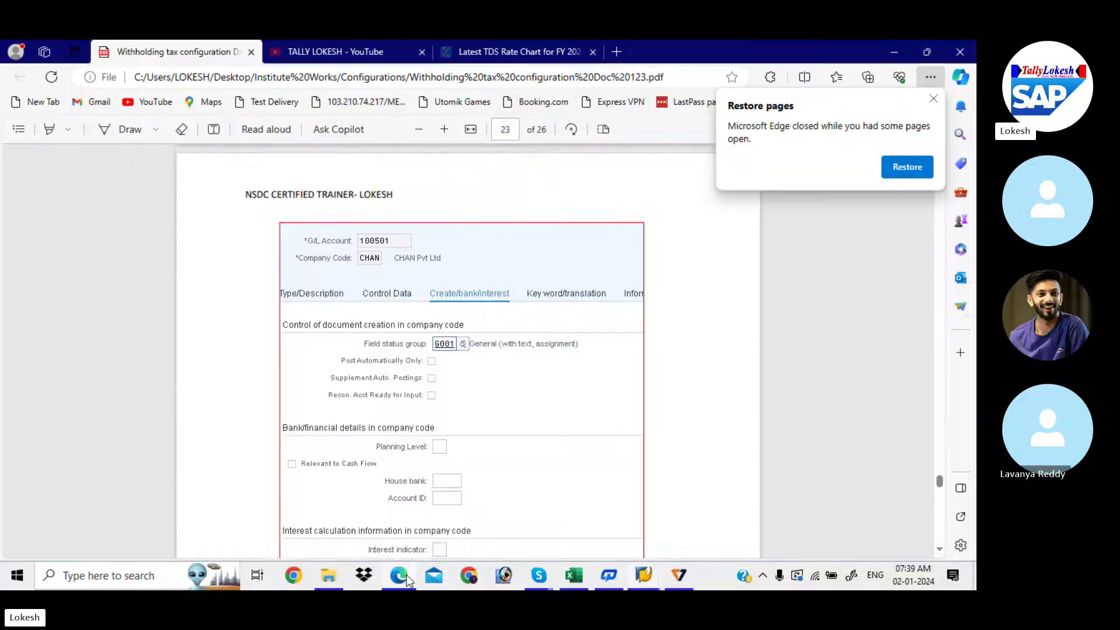
scroll(407, 579, "down", 10)
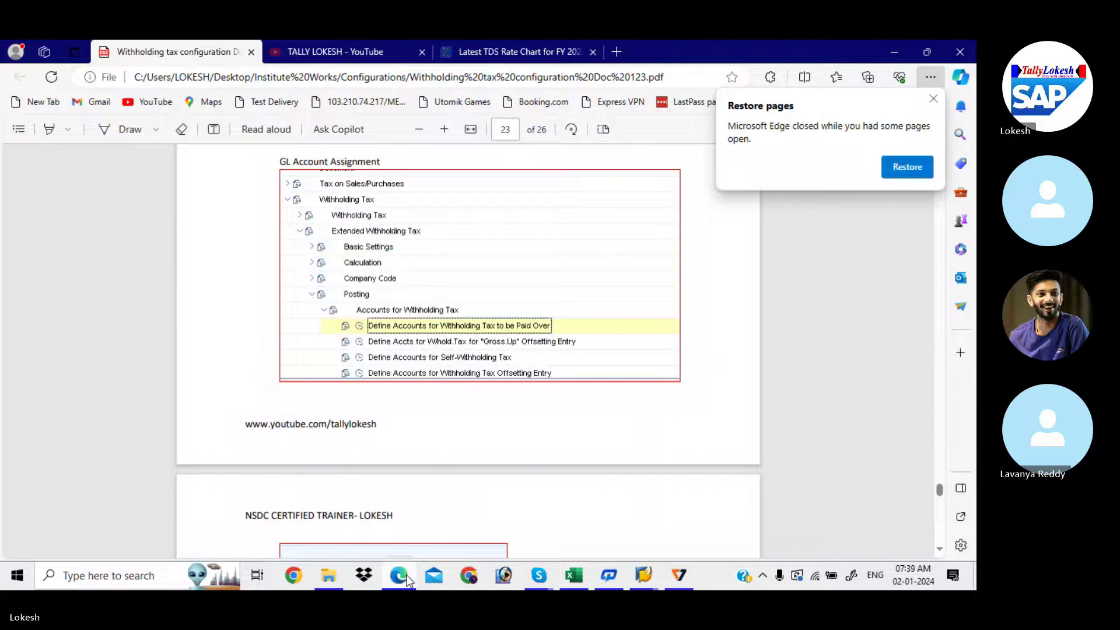
key("alt+Tab")
key("alt+Tab")
key("alt+Tab")
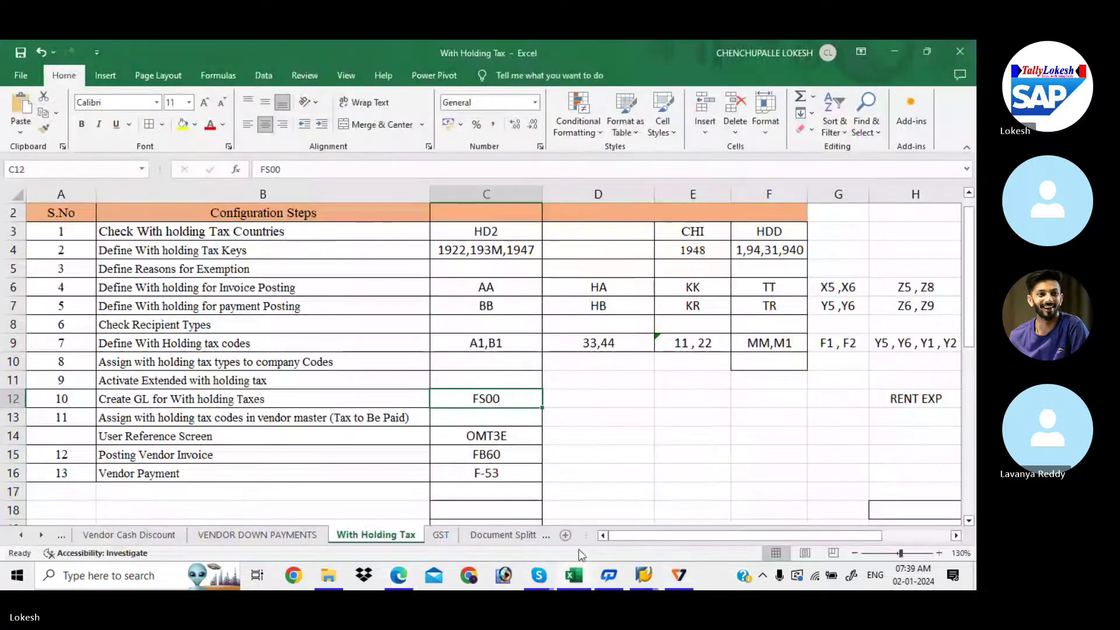
left_click(493, 420)
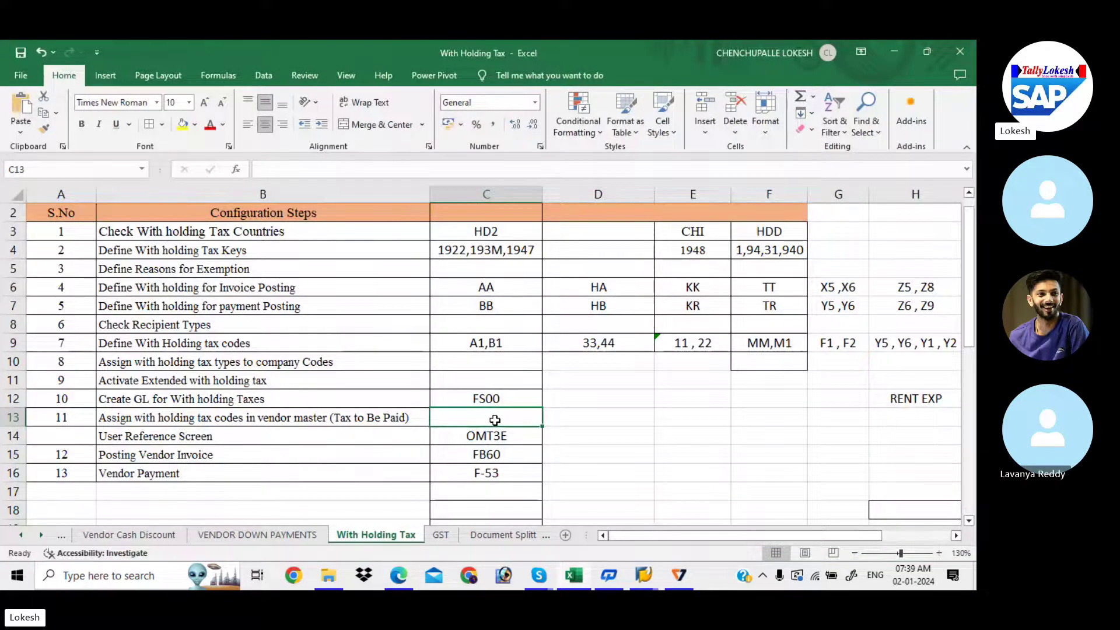
Switch to the SAP session with the extended withholding tax activation view, and leave it for the IMG structure, accepting the caution
key("alt+Tab")
key("alt+Tab")
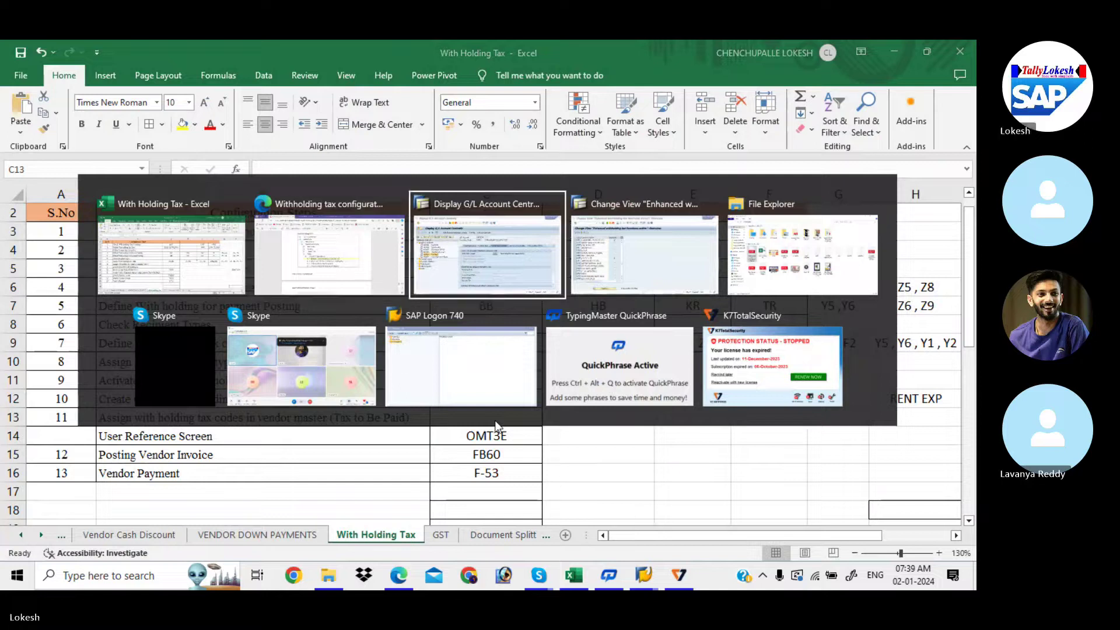
key("alt+Tab")
key("alt+Tab")
key("alt+Tab")
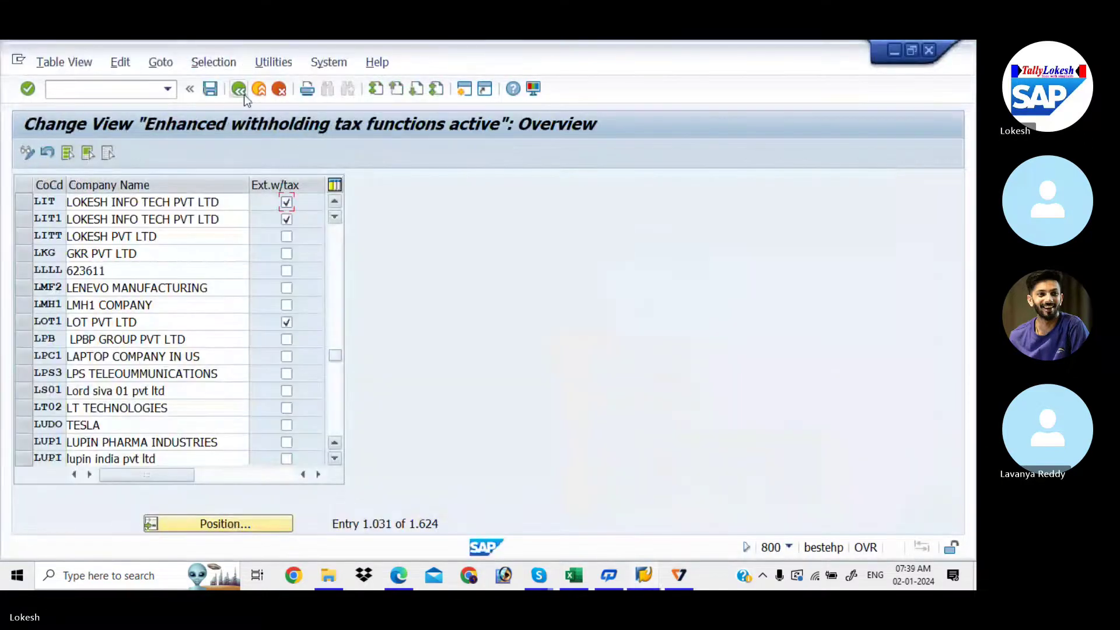
left_click(244, 95)
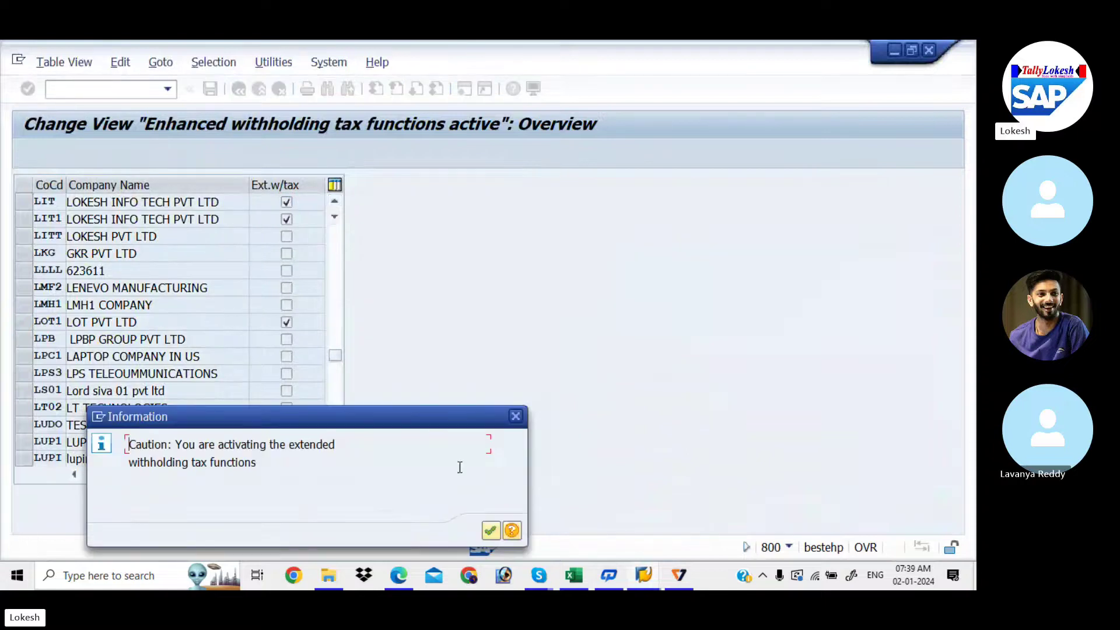
left_click(490, 531)
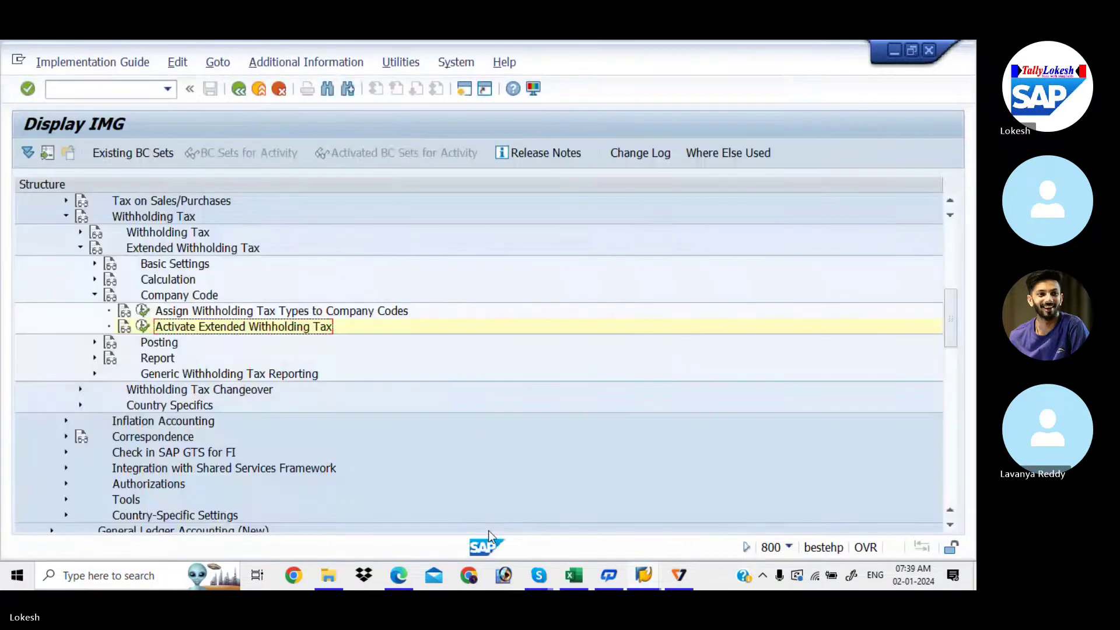
Open Define Accounts for Withholding Tax to be Paid Over in the extended withholding tax posting settings for chart of accounts LITT
left_click(95, 295)
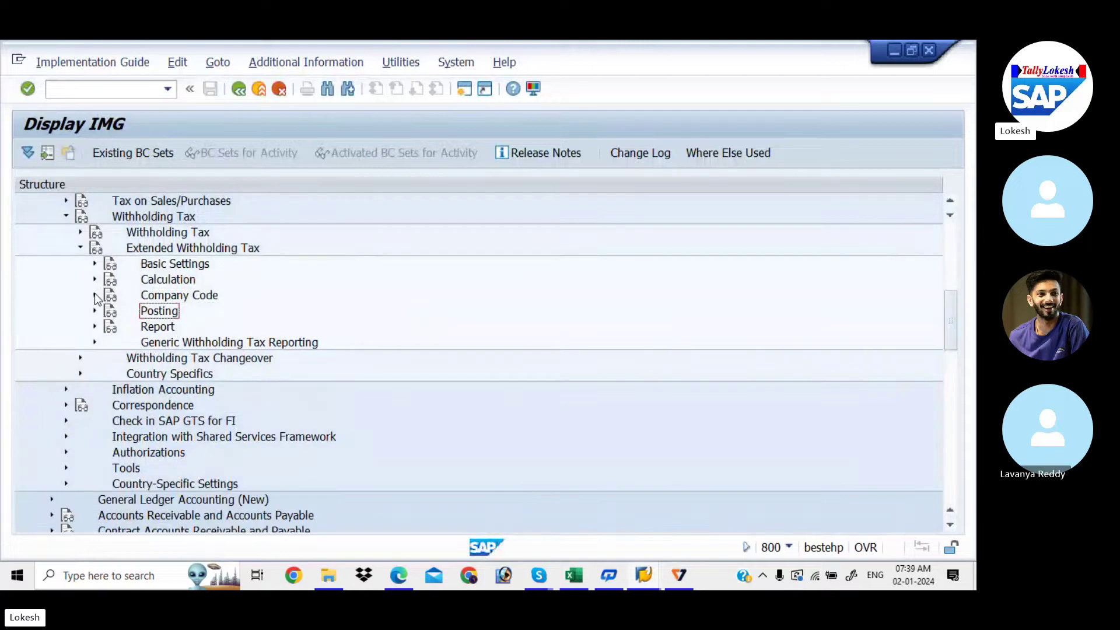
left_click(96, 312)
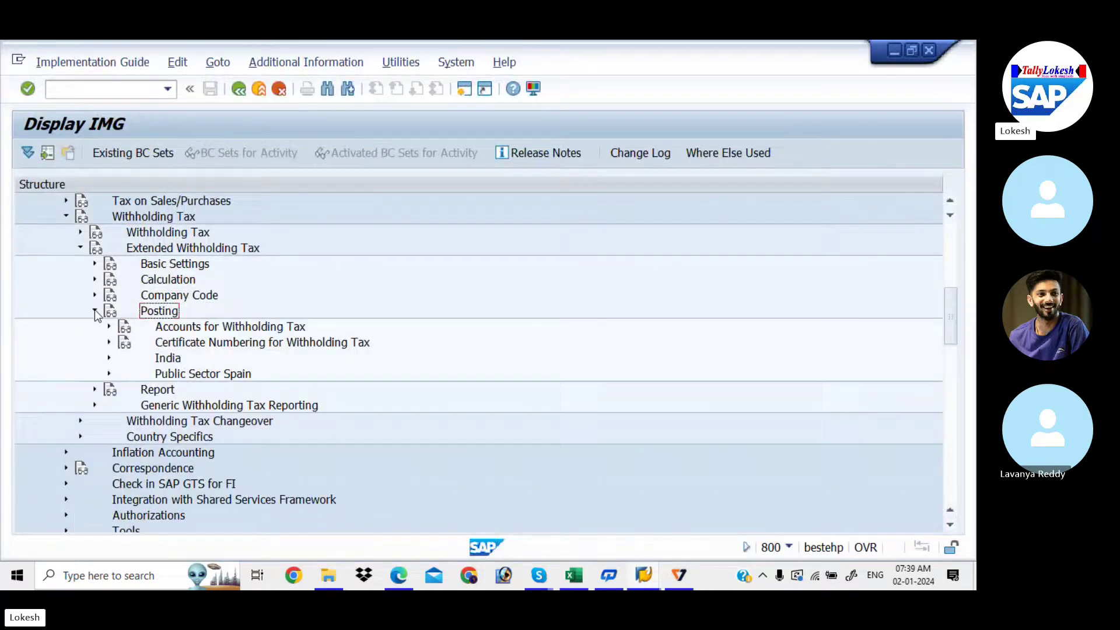
left_click(109, 327)
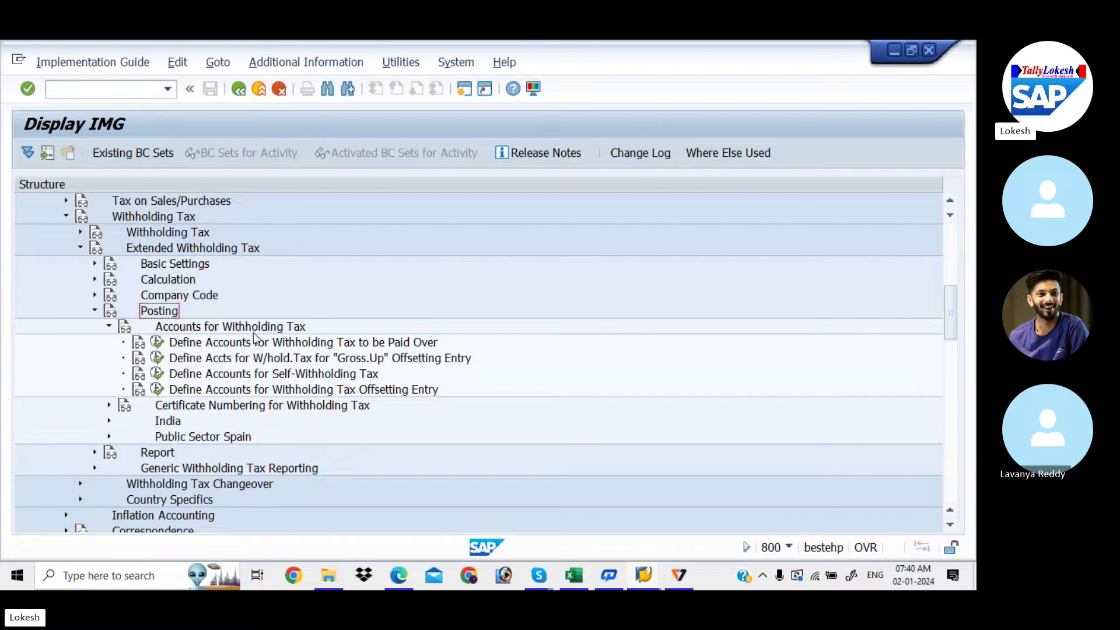
left_click(158, 343)
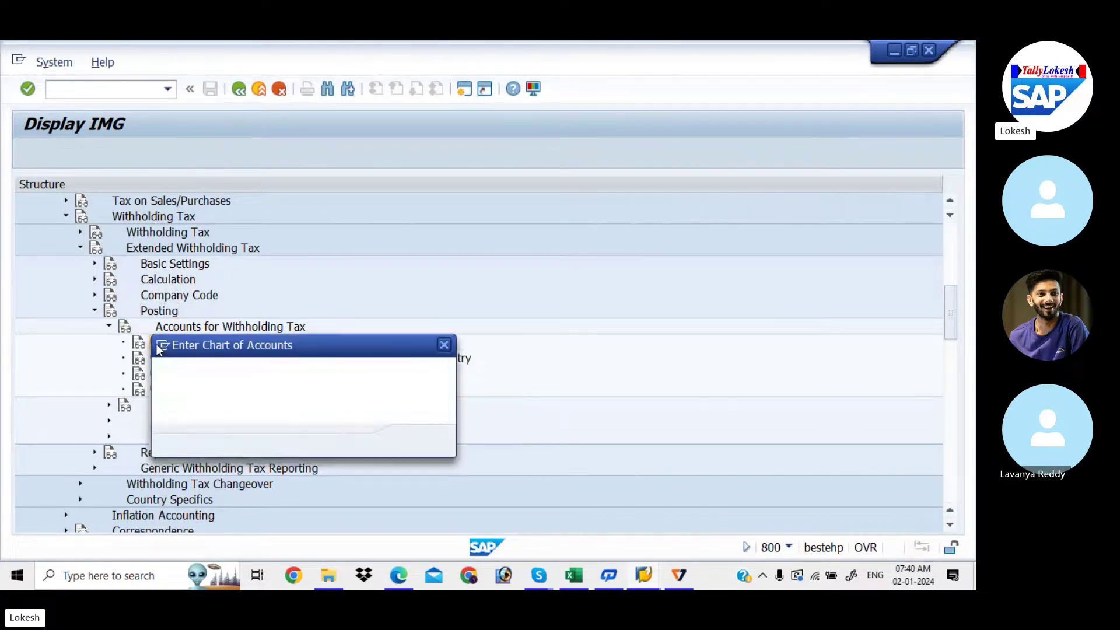
left_click(417, 446)
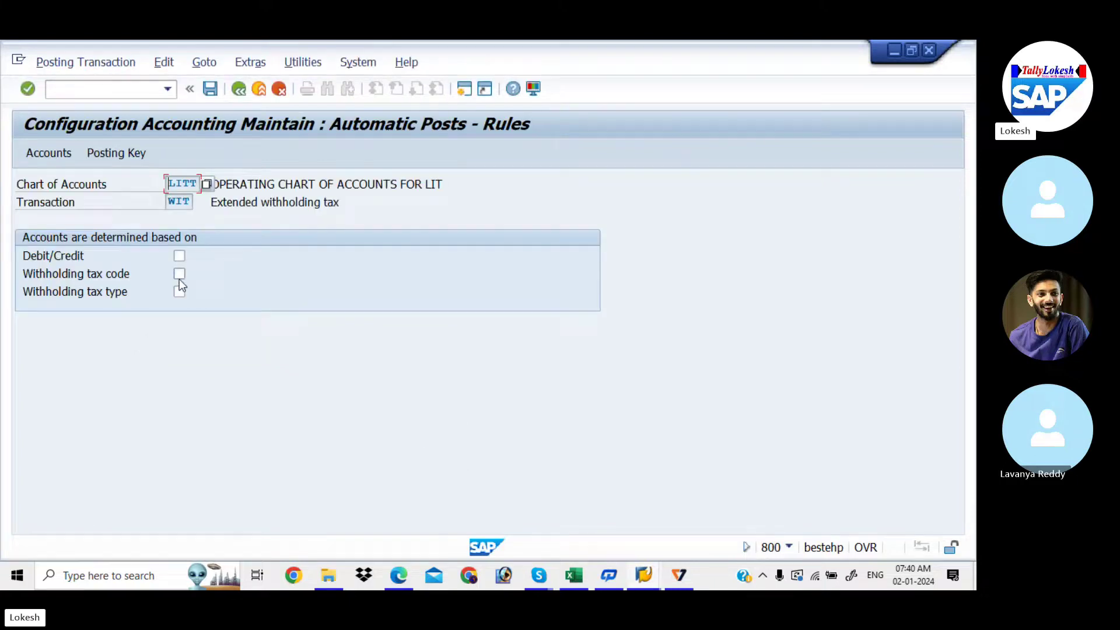
Base the WIT account determination on withholding tax code and withholding tax type, and save these rules
left_click(180, 278)
left_click(182, 291)
left_click(135, 153)
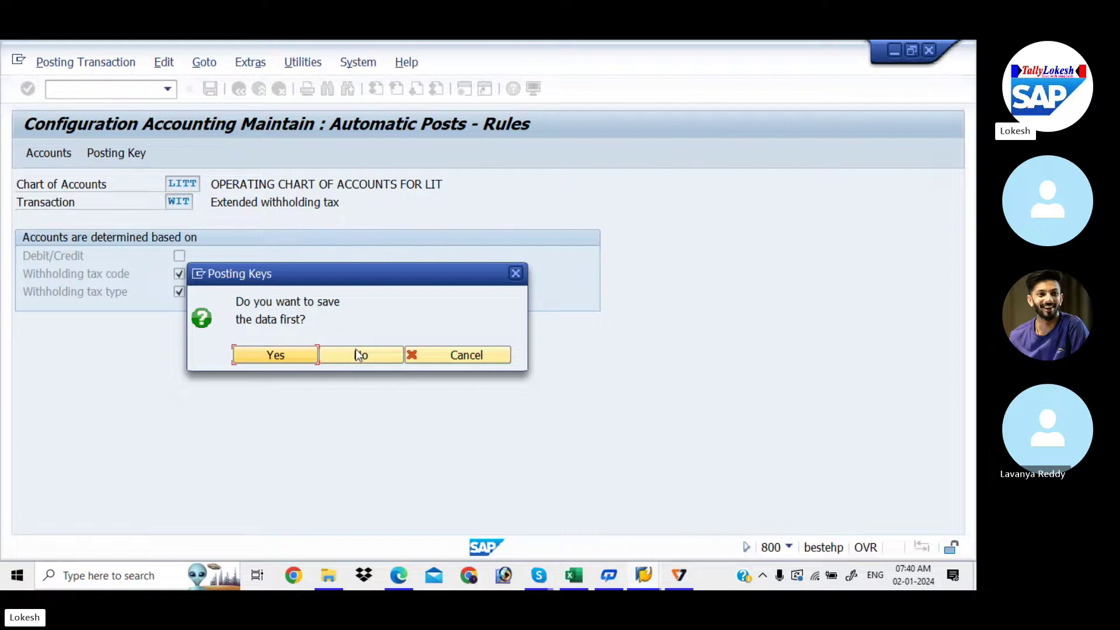
left_click(303, 356)
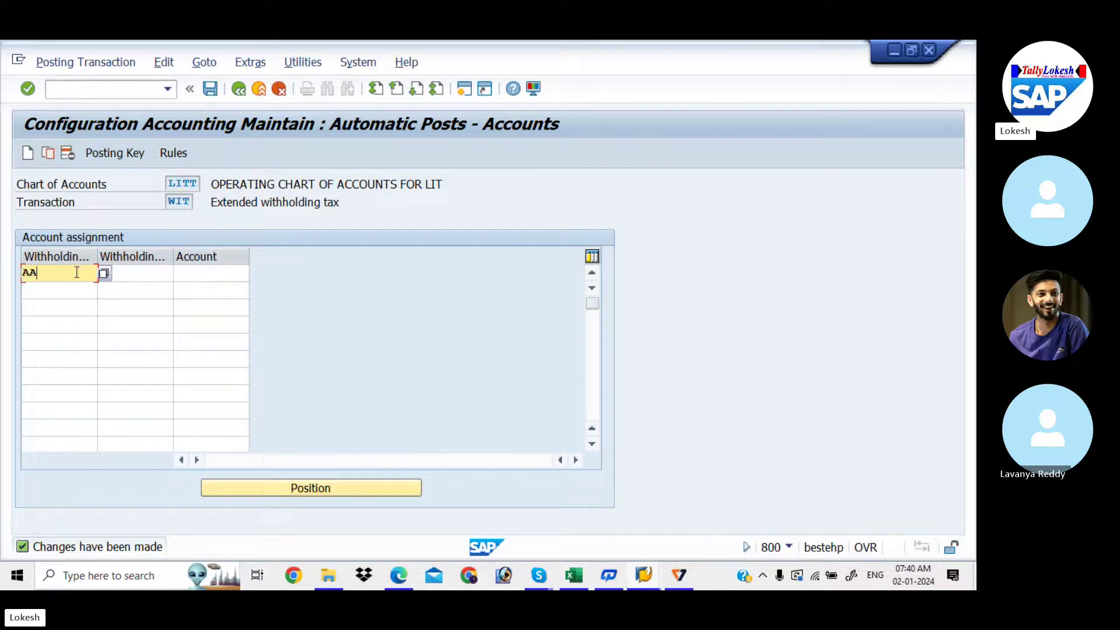
Enter withholding tax type AA with code A1 and type BB with code B1 in the account assignment rows
key("Tab")
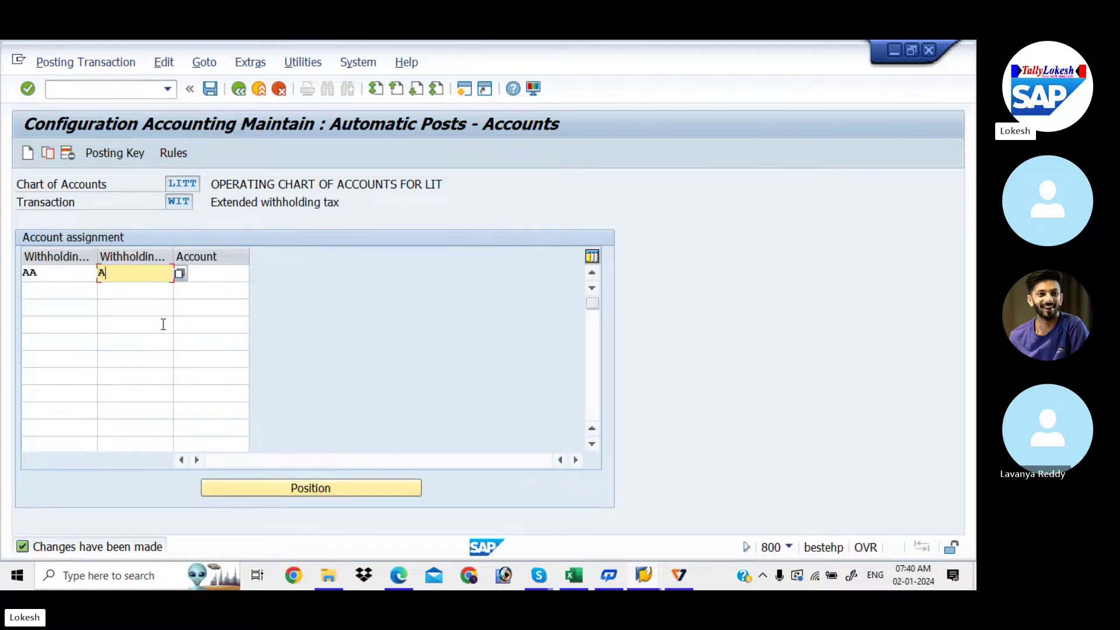
key("Tab")
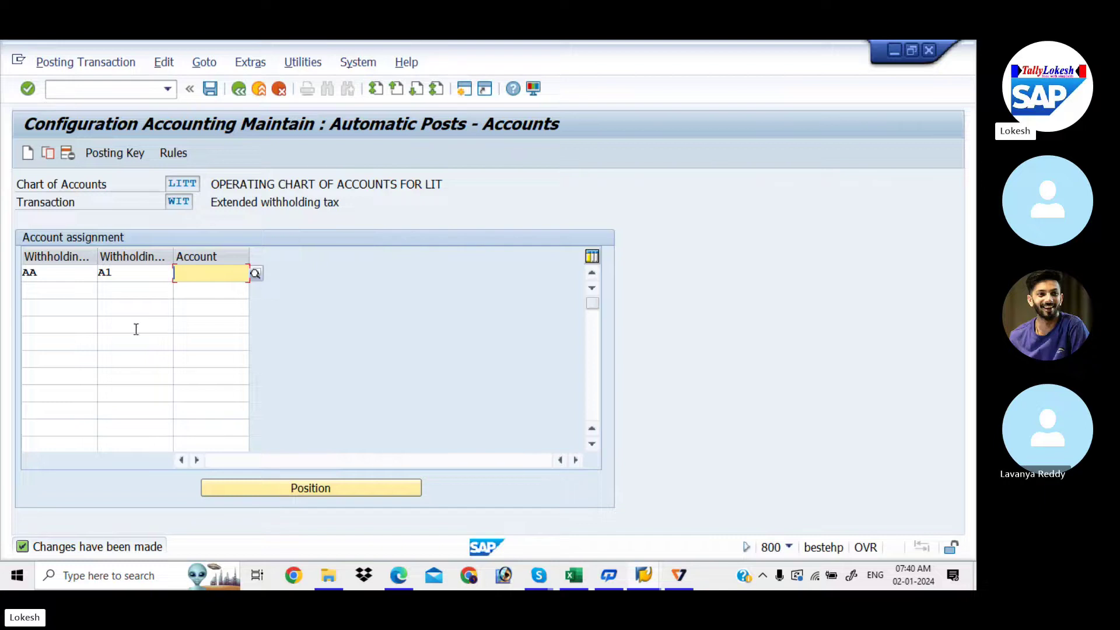
left_click(64, 292)
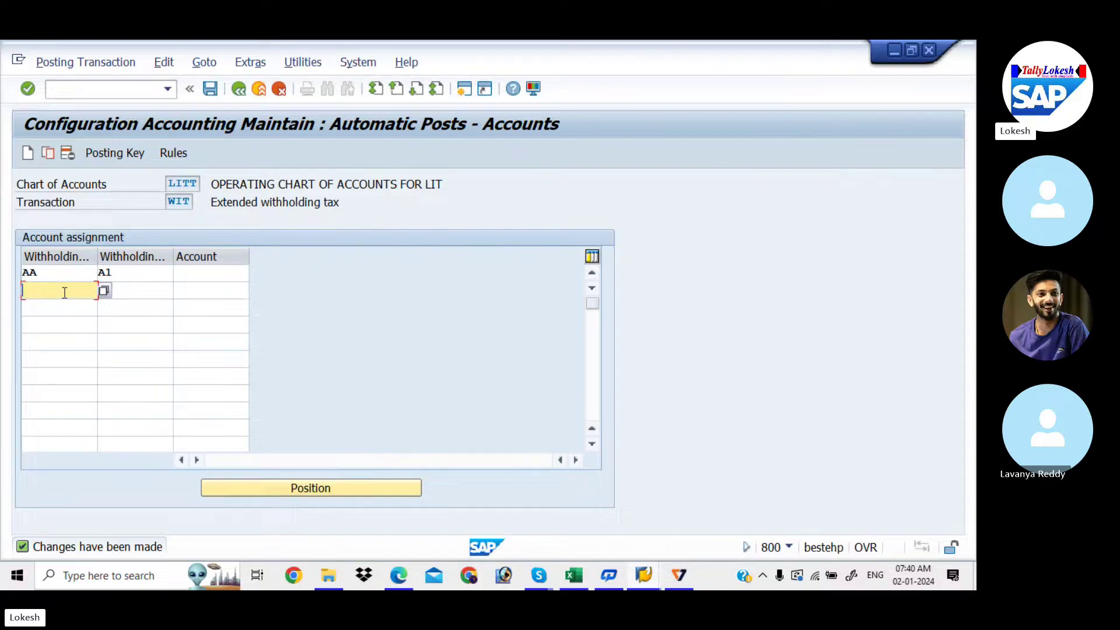
key("Tab")
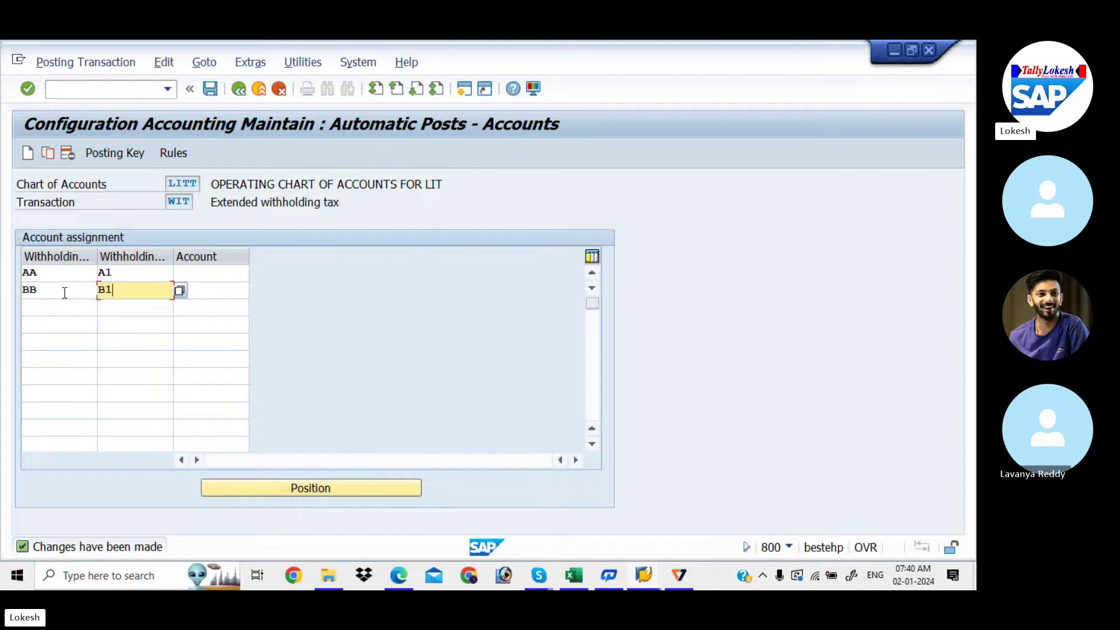
key("Tab")
Assign G/L account 400001 Rent A/C to type AA with code A1, consulting the account assignment example in the configuration PDF
left_click(205, 272)
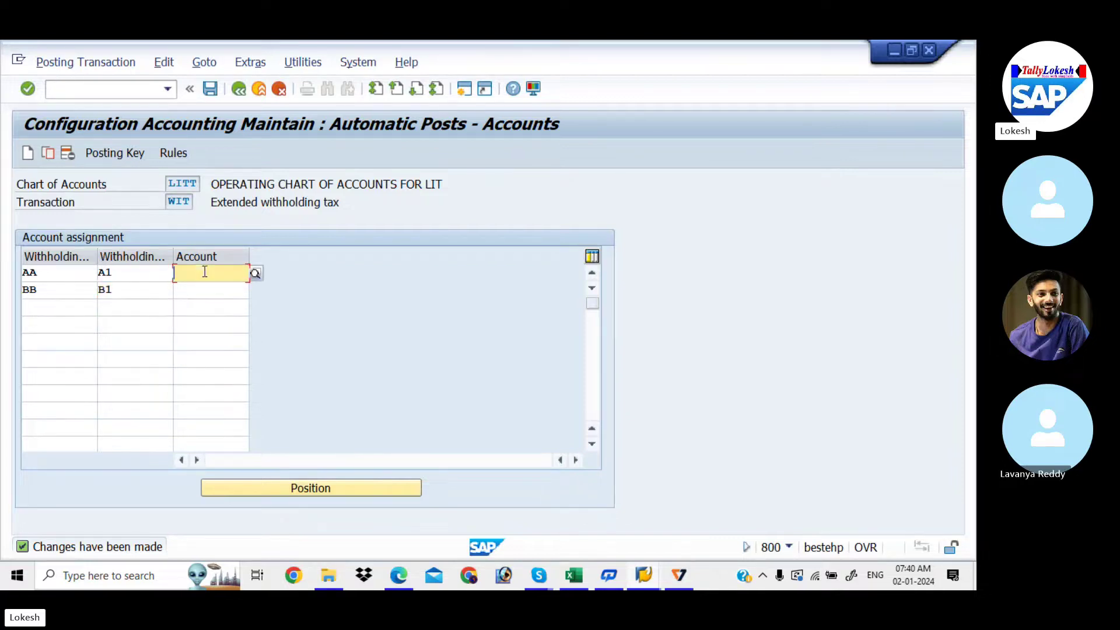
key("F4")
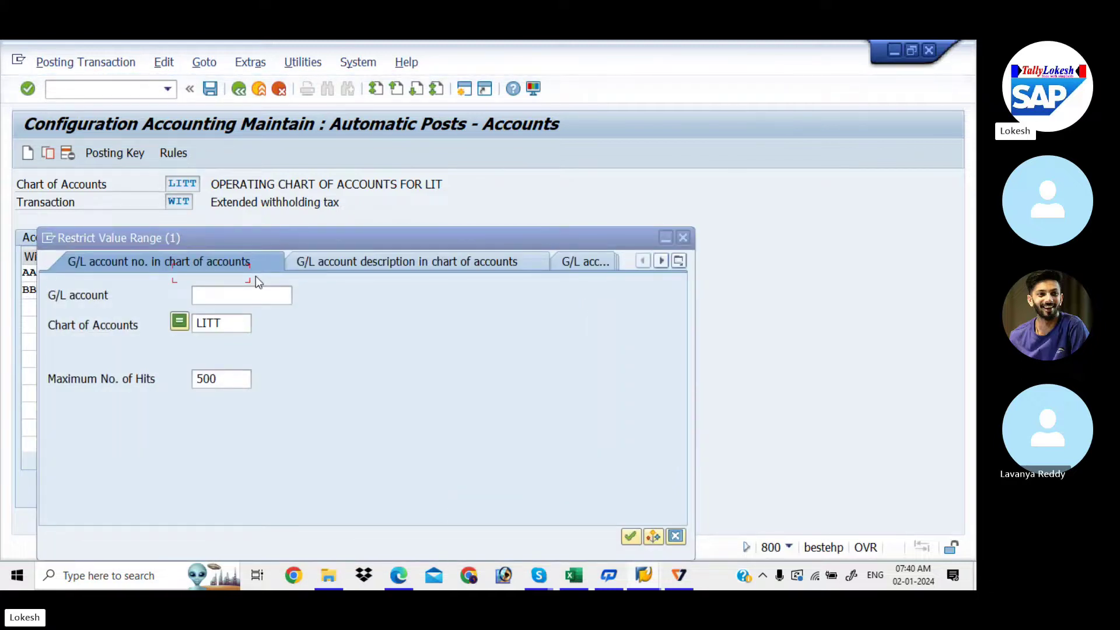
left_click(261, 294)
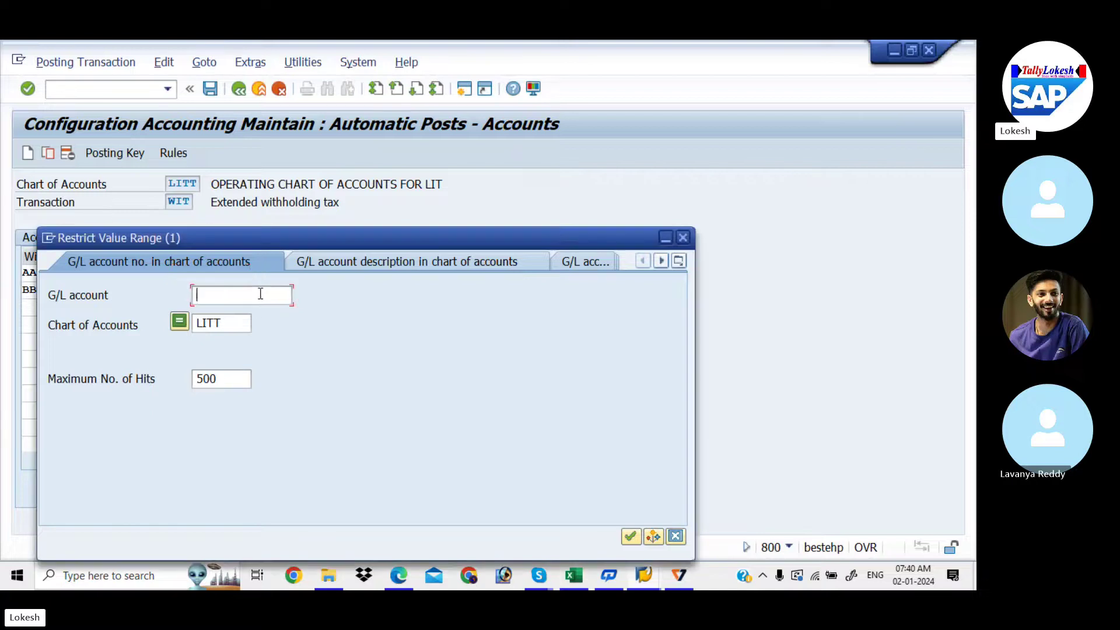
key("Return")
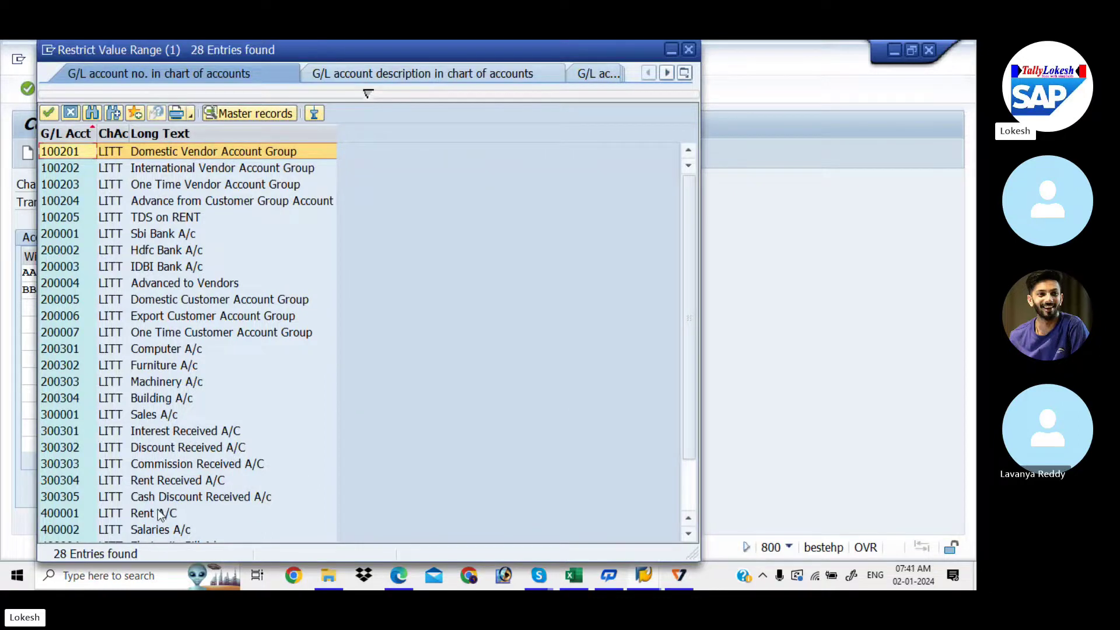
left_click(399, 584)
scroll(399, 584, "down", 5)
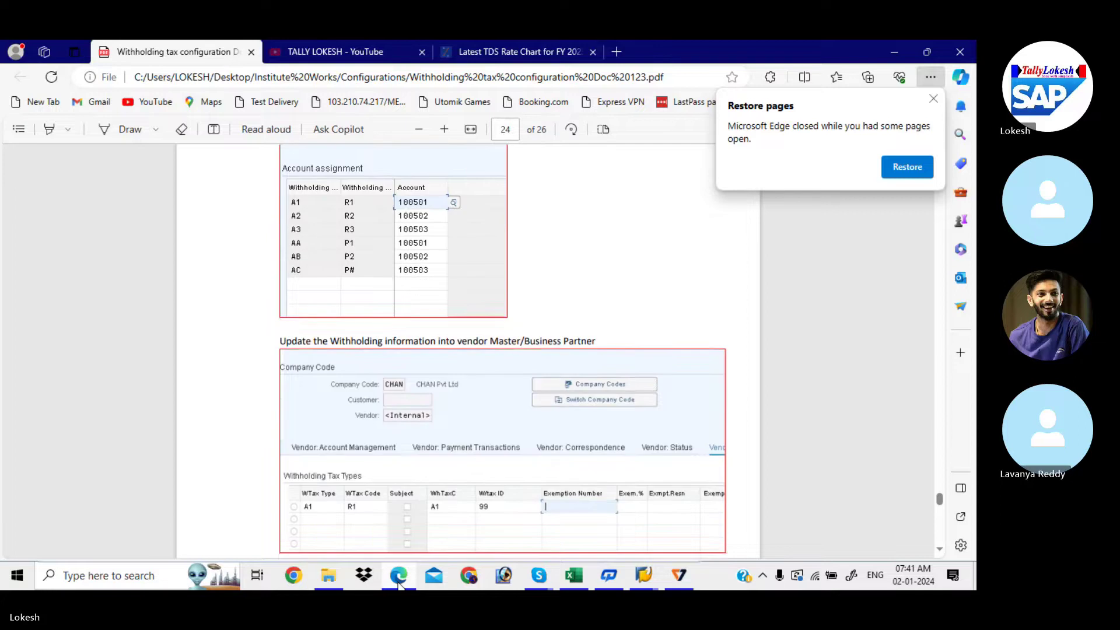
scroll(399, 584, "up", 3)
scroll(399, 584, "up", 4)
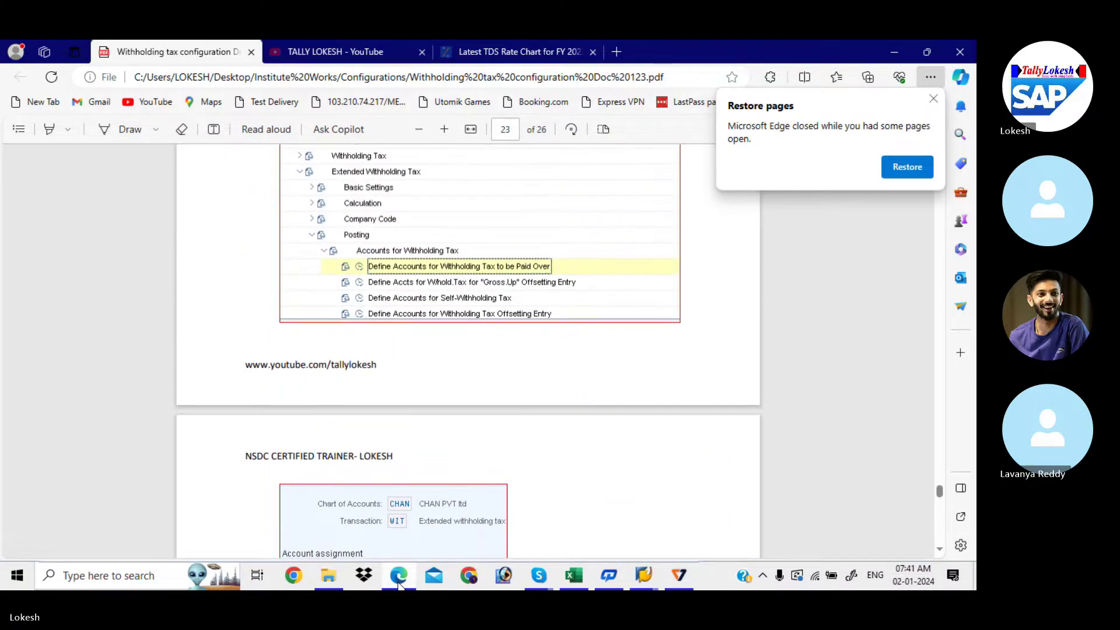
left_click(399, 584)
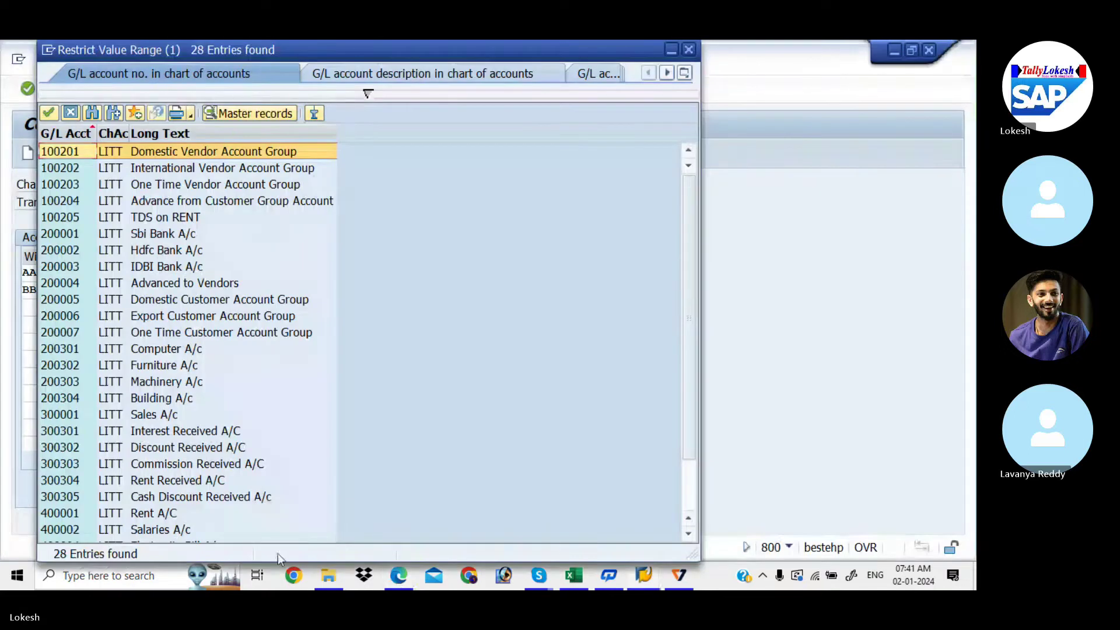
double_click(169, 514)
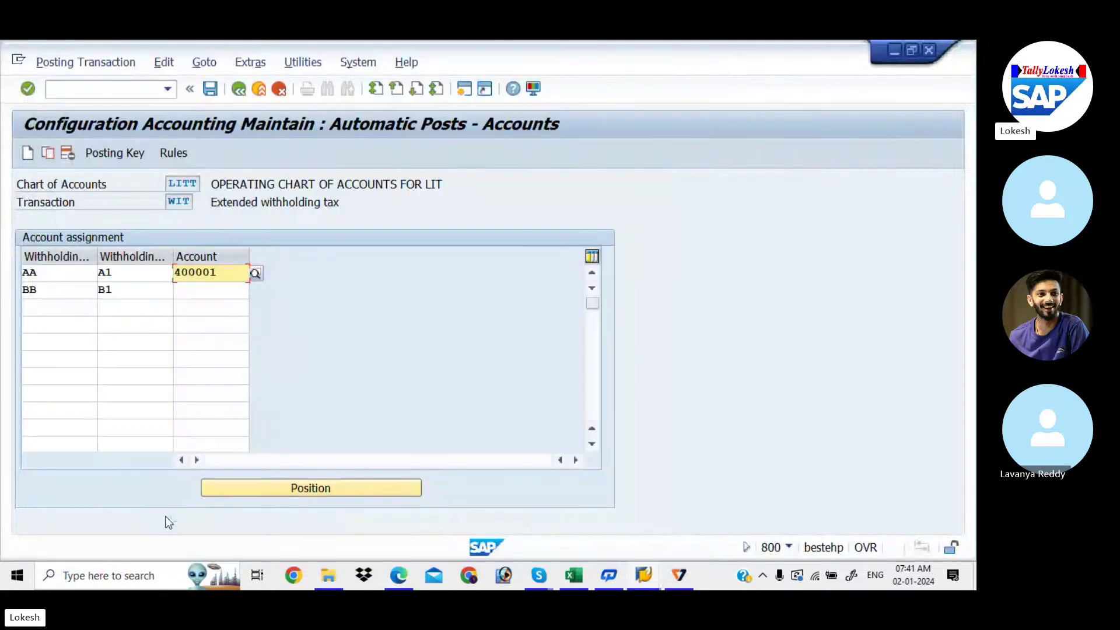
Assign G/L account 100205 TDS on RENT to type BB with code B1, save the assignments and return to the IMG structure
left_click(214, 291)
left_click(256, 291)
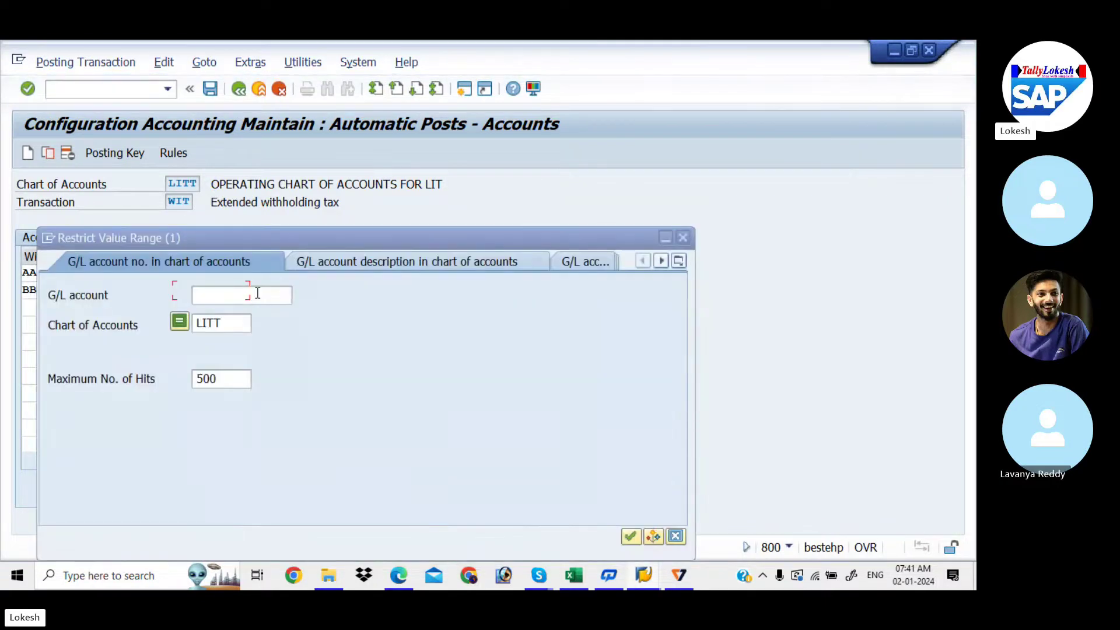
key("Return")
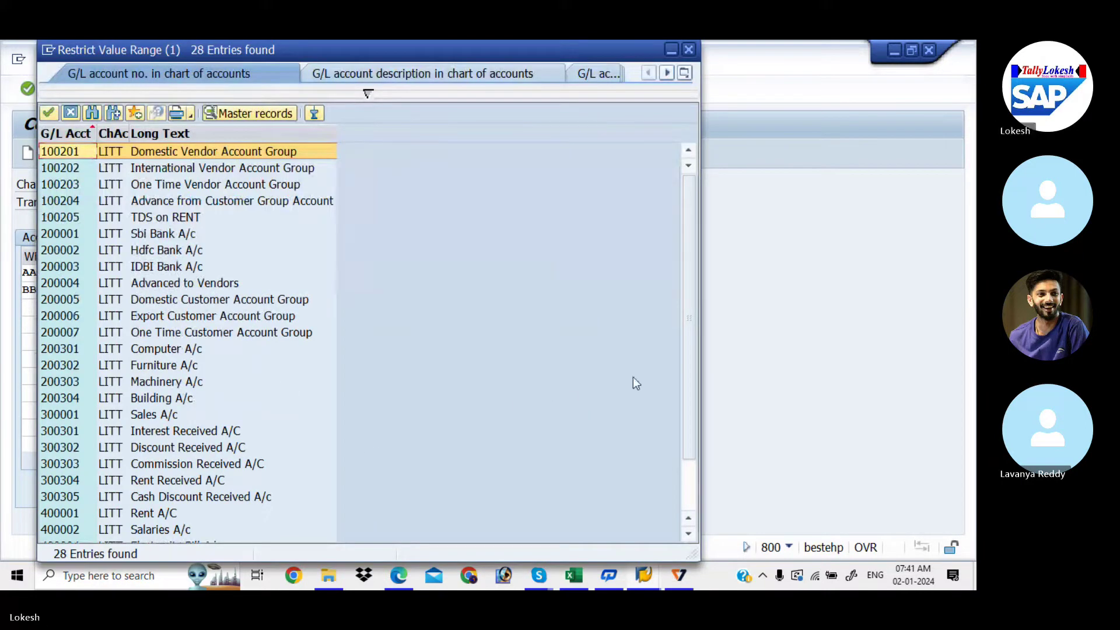
double_click(193, 217)
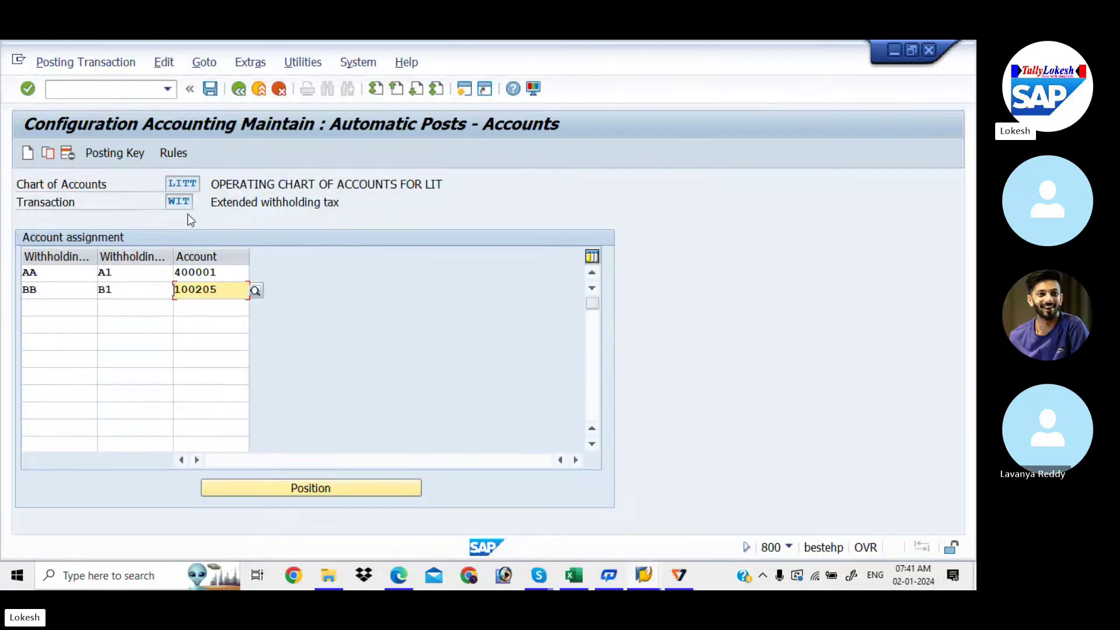
left_click(215, 92)
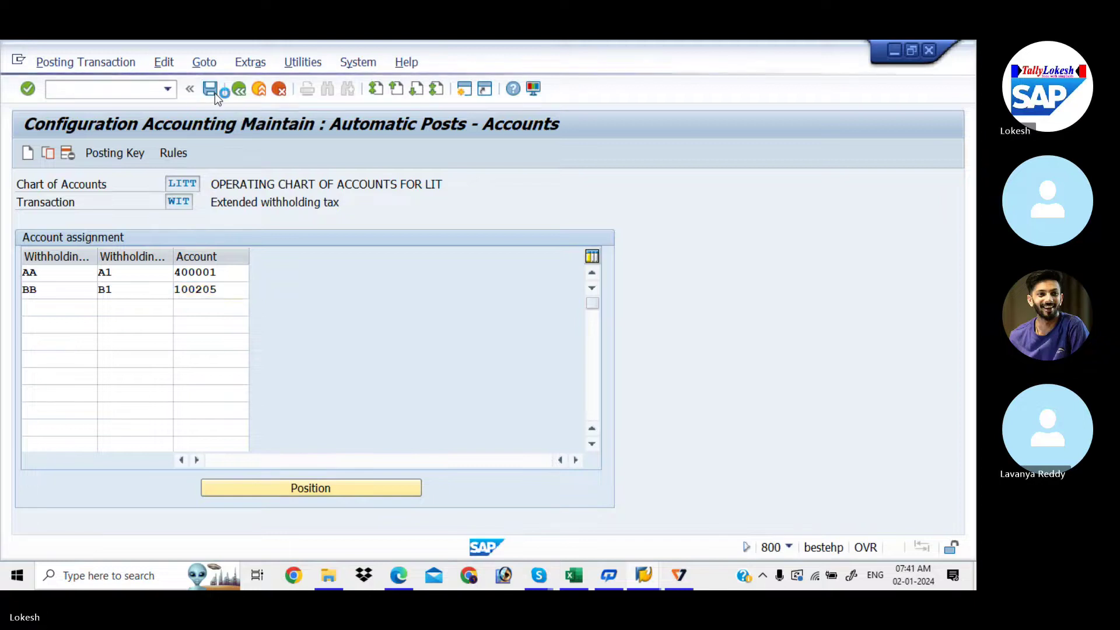
left_click(323, 335)
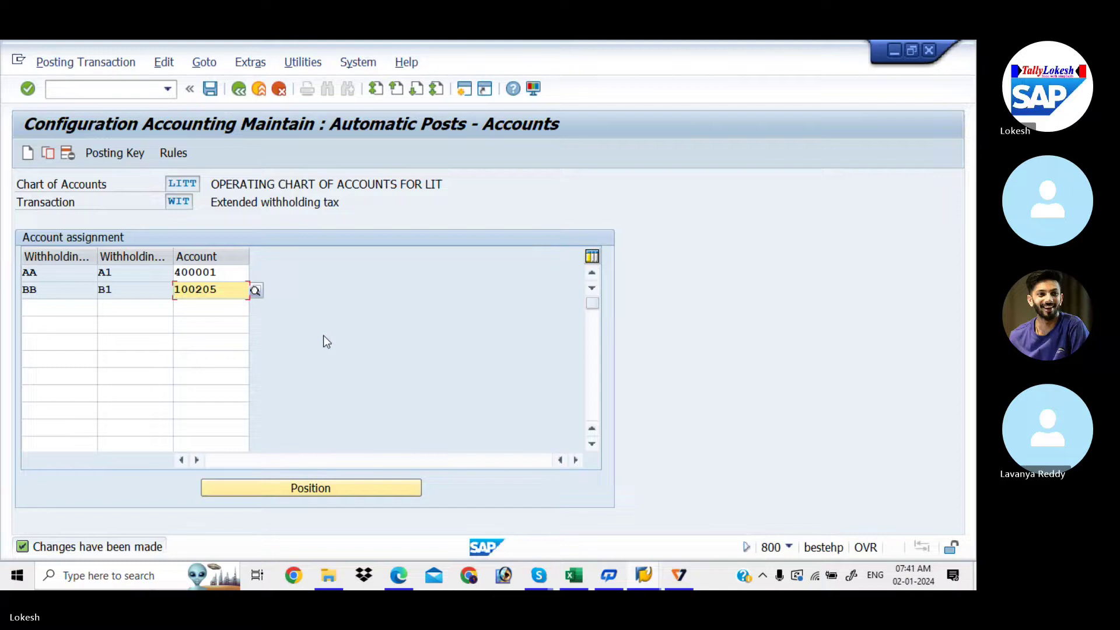
left_click(241, 97)
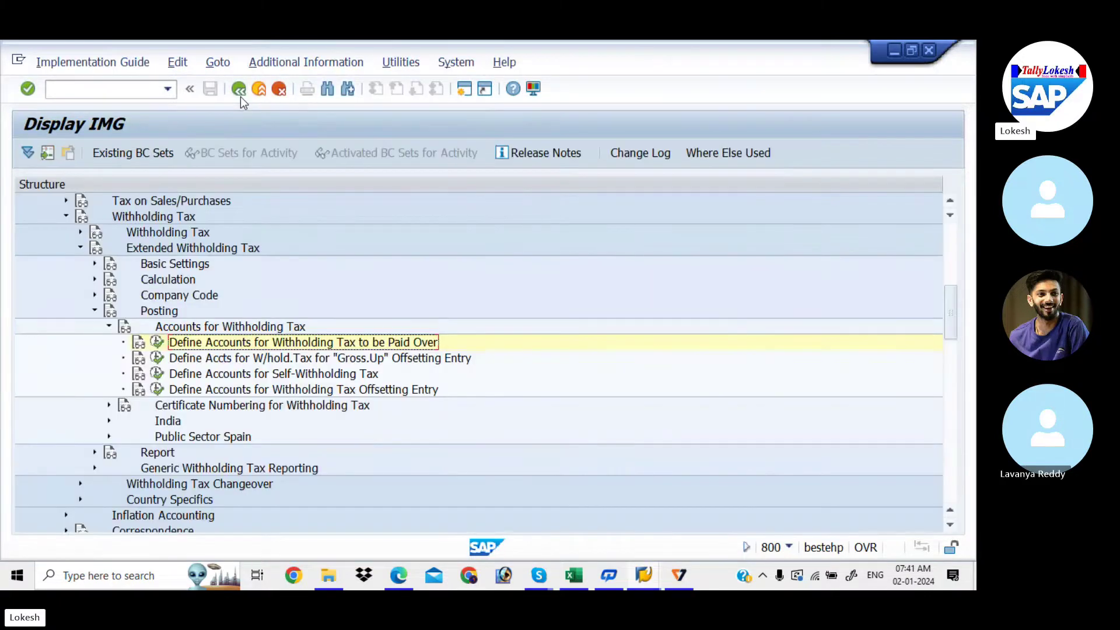
Switch to the With Holding Tax checklist in Excel and copy the User Reference Screen transaction code OMT3E
key("alt+Tab")
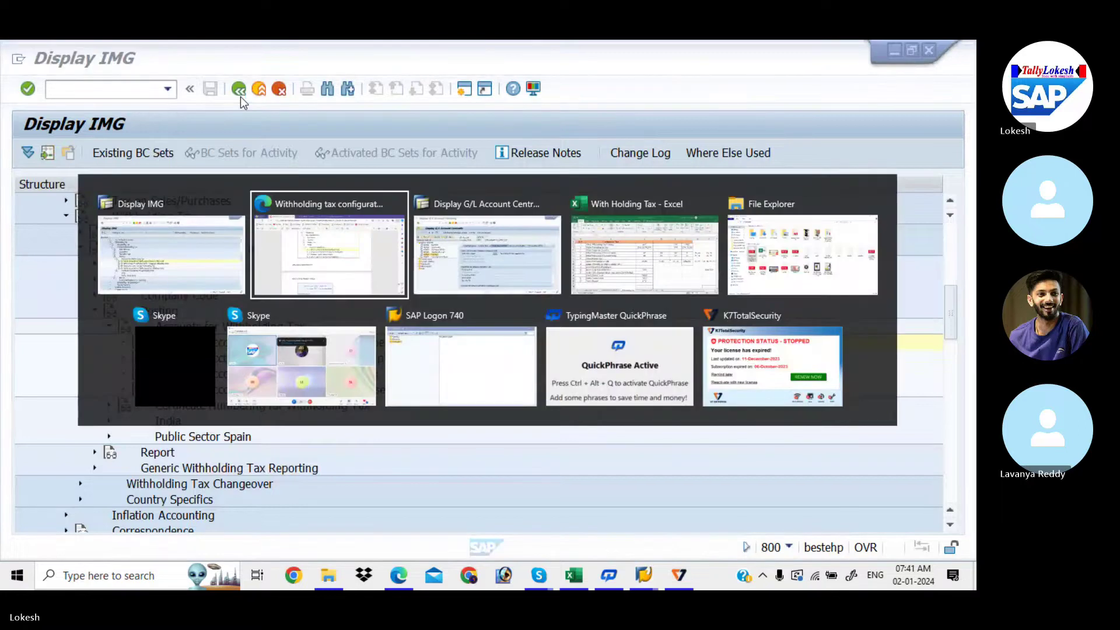
key("alt+Tab")
key("alt+Tab")
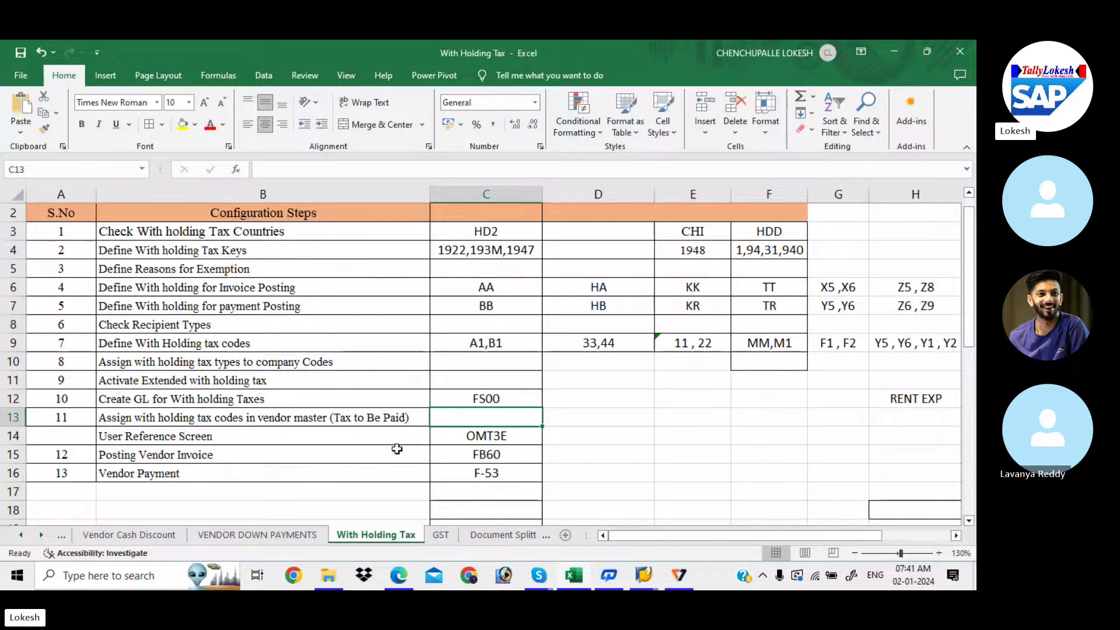
left_click(509, 436)
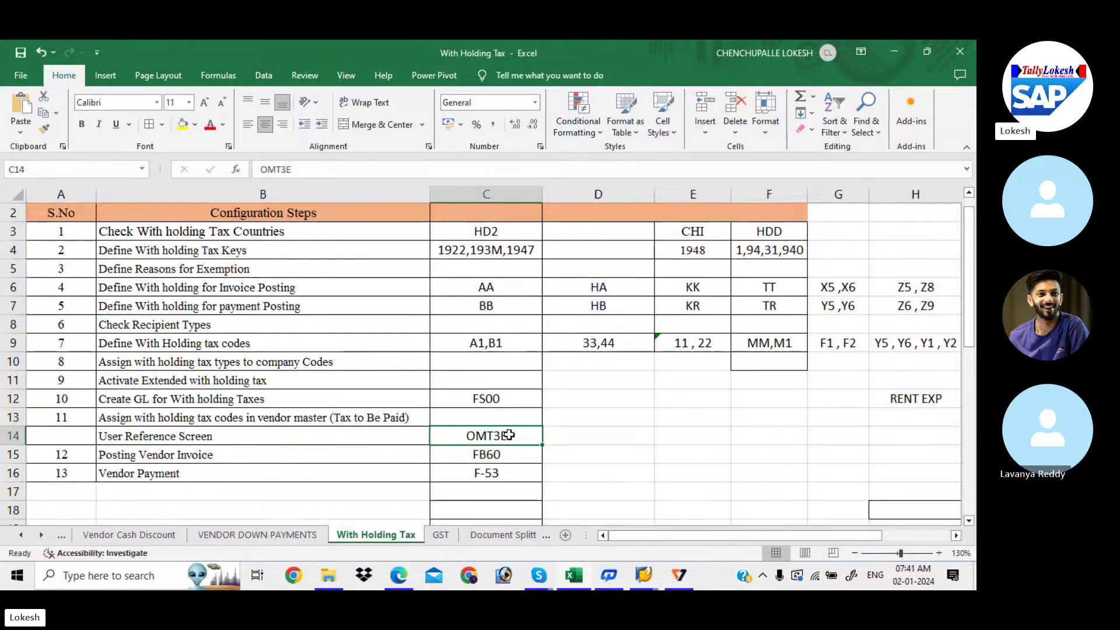
key("ctrl+c")
Switch to the SAP session displaying the G/L account and replace it with transaction OMT3E
key("alt+Tab")
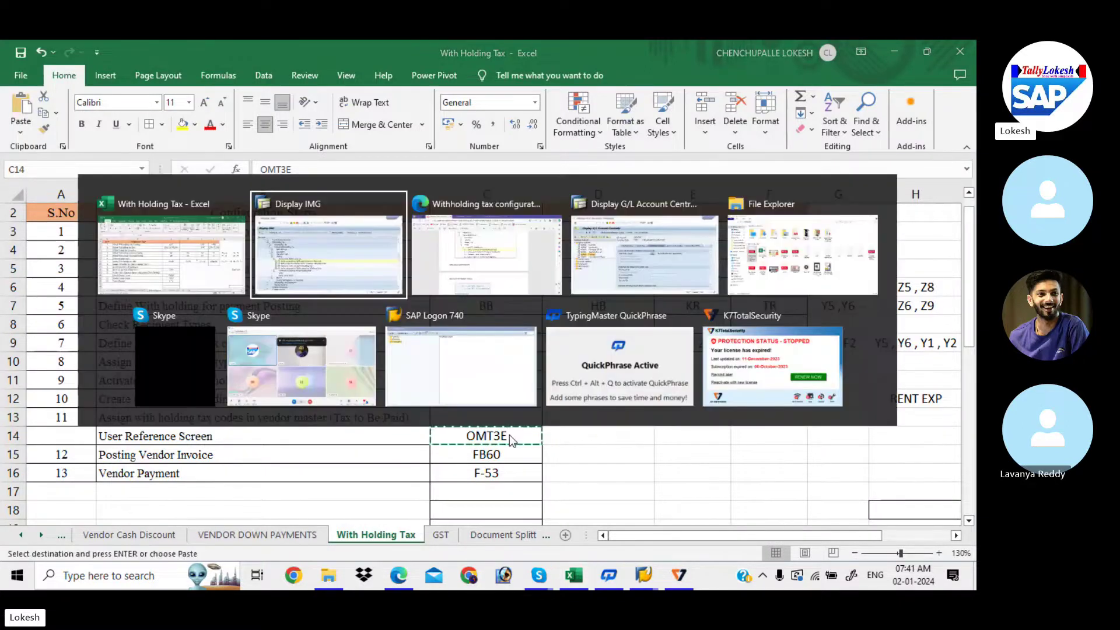
key("alt+Tab")
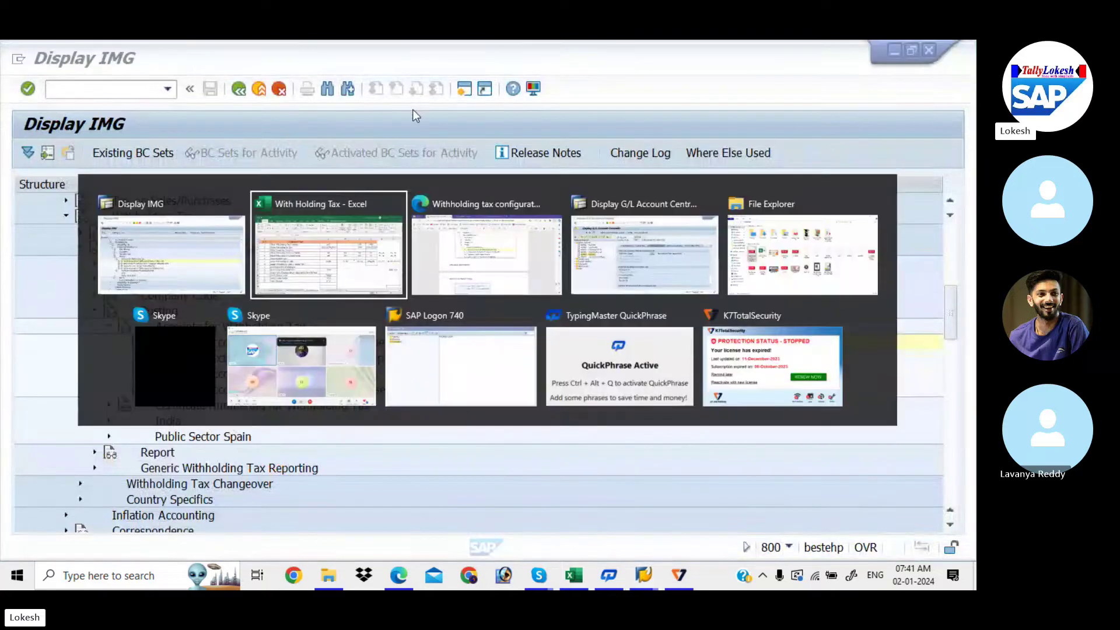
key("alt+Tab")
key("alt+Tab")
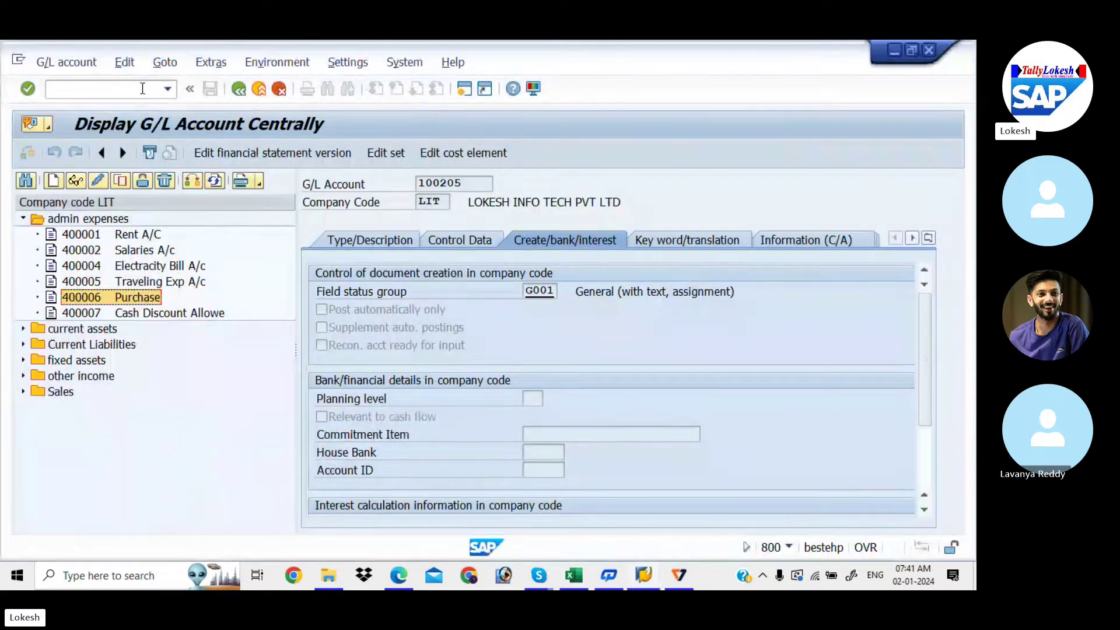
left_click(143, 88)
type("/NOMT3E")
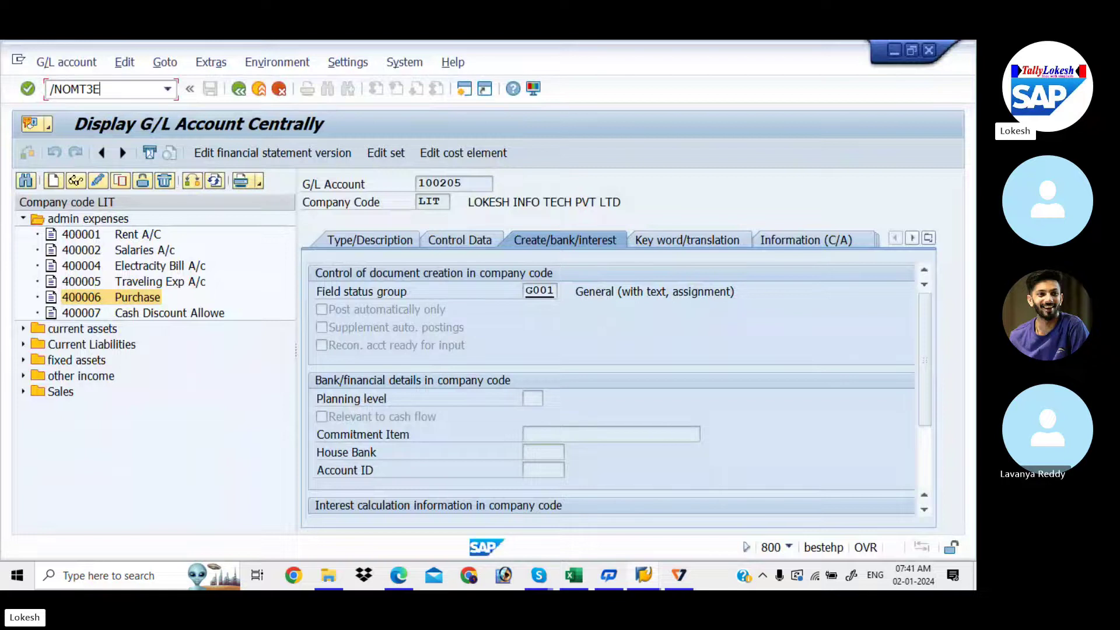
key("Return")
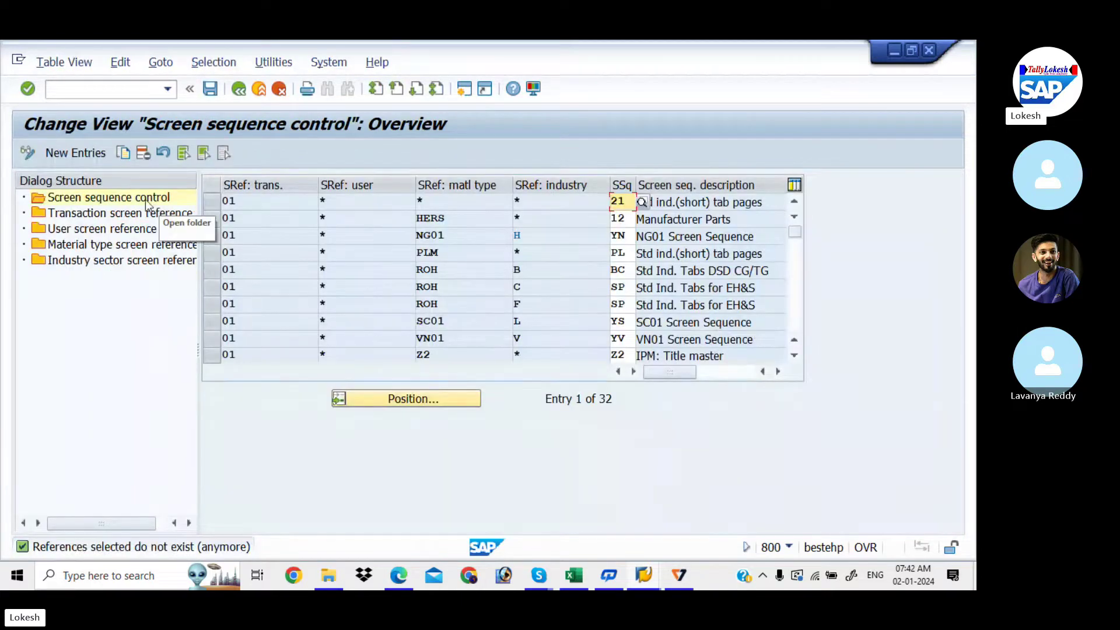
Open the User screen reference view and position the list at entry FIUSER42
left_click(124, 229)
double_click(122, 228)
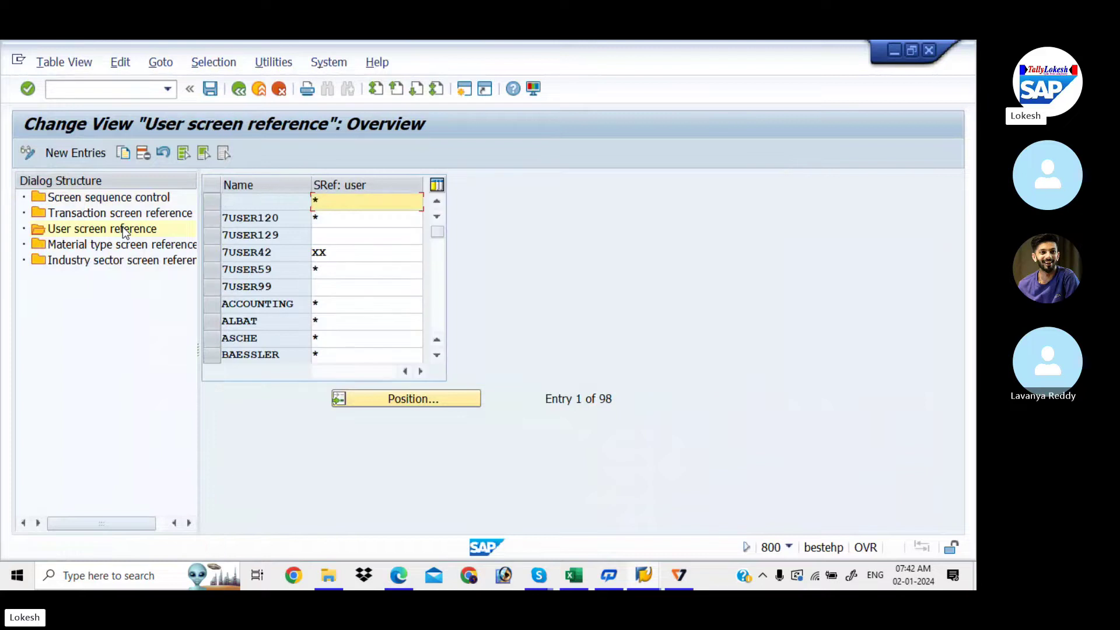
left_click(419, 399)
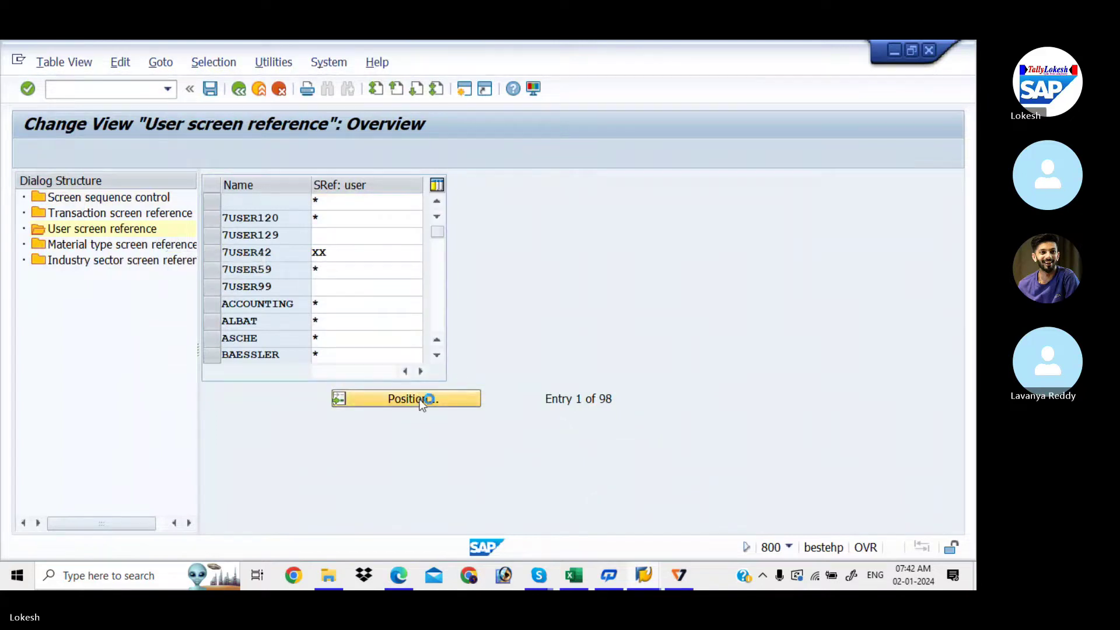
type("F")
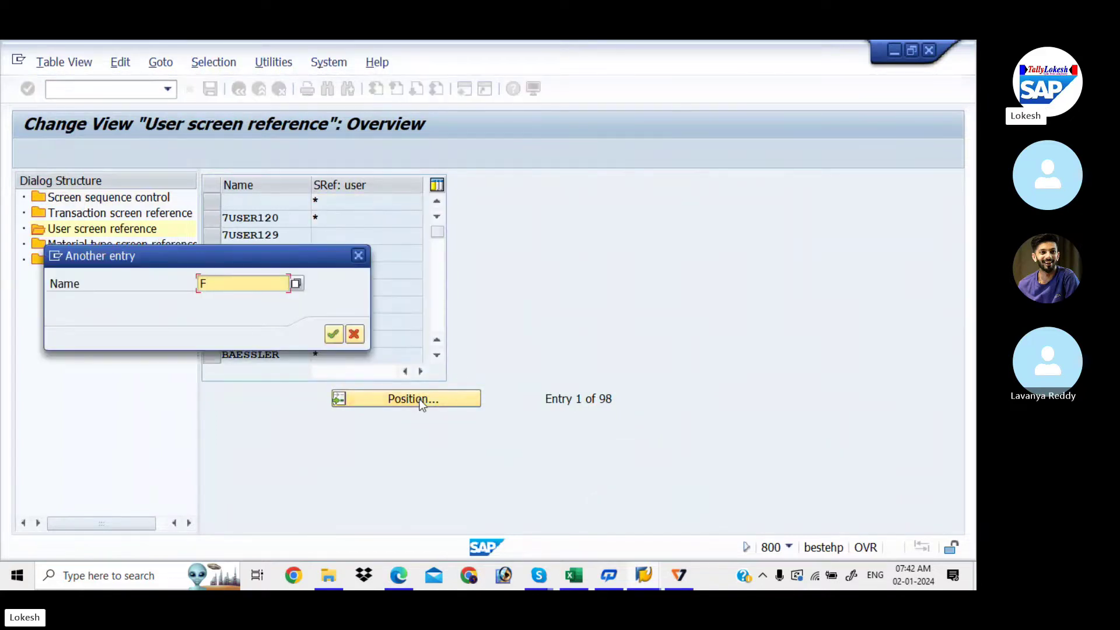
type("IUSER42")
key("Return")
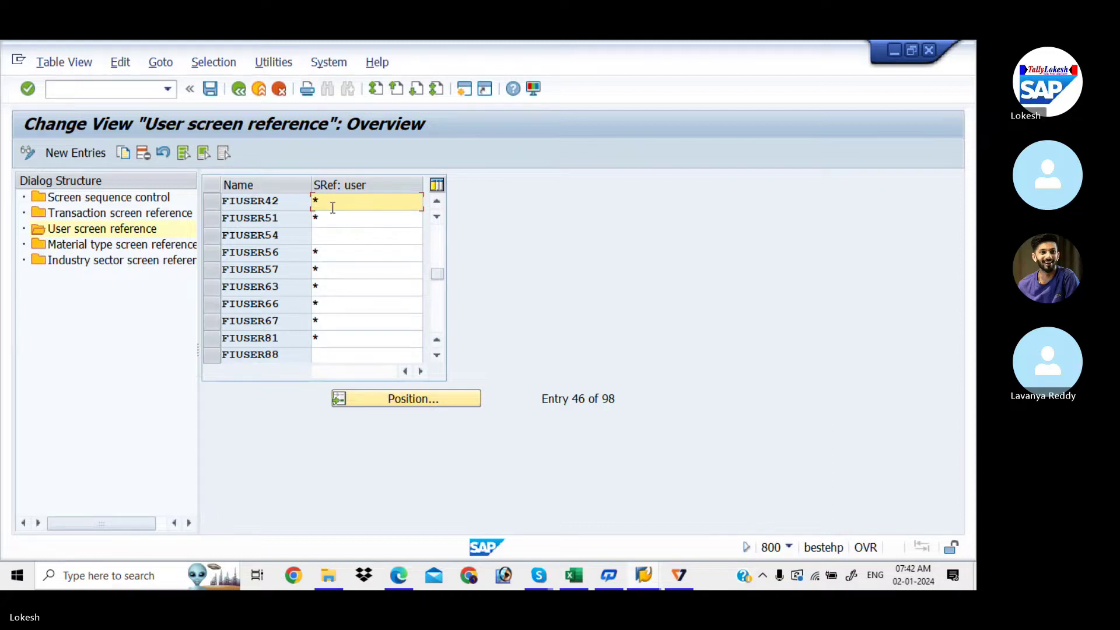
left_click(83, 154)
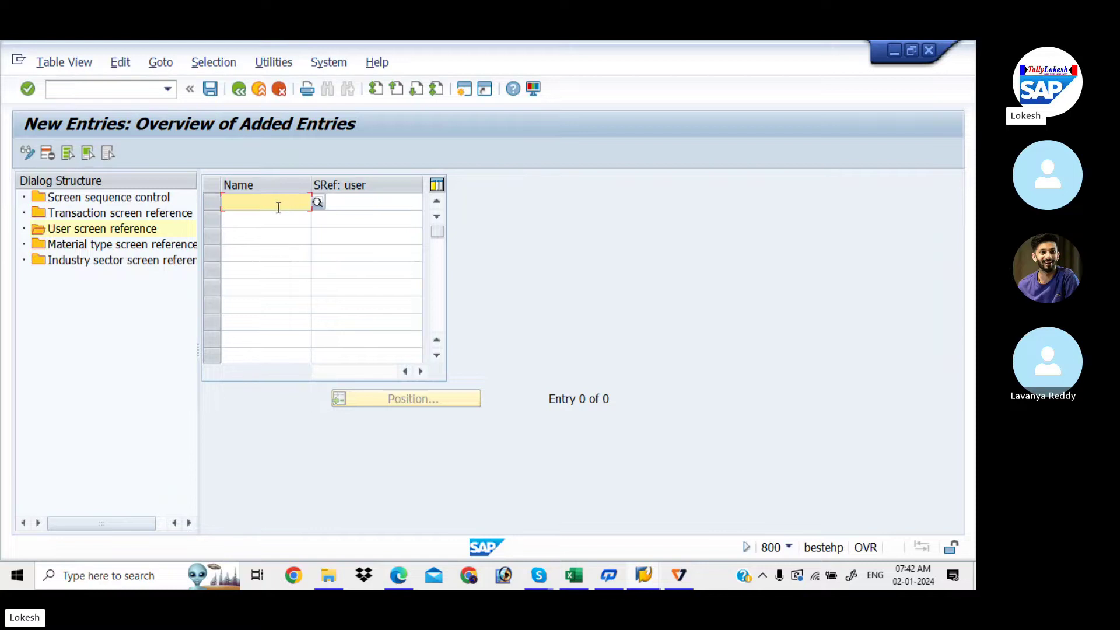
left_click(354, 206)
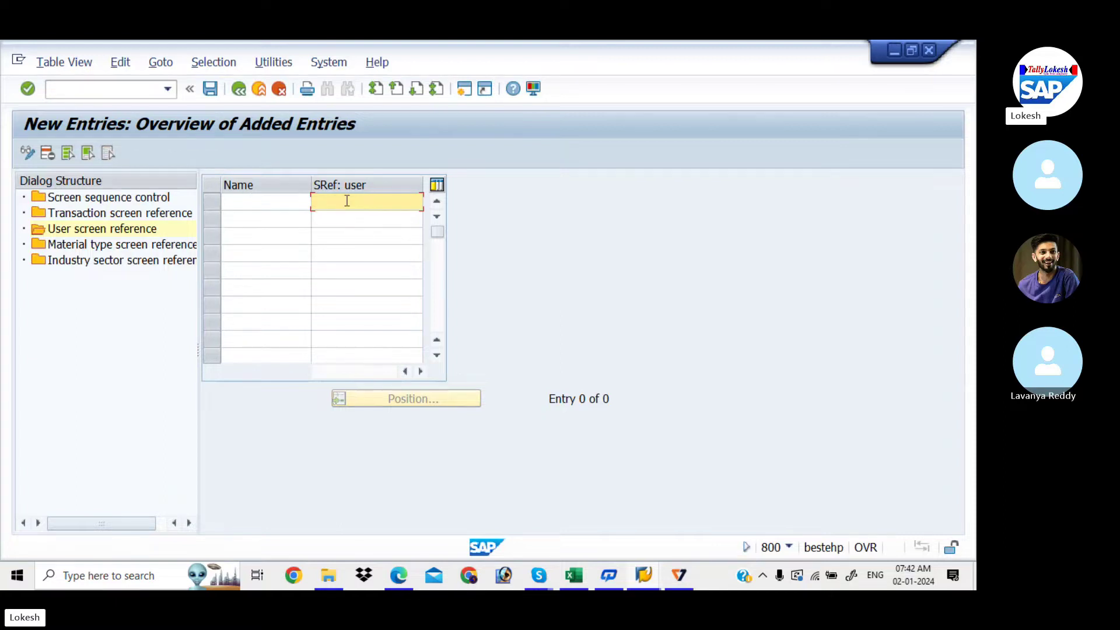
left_click(242, 91)
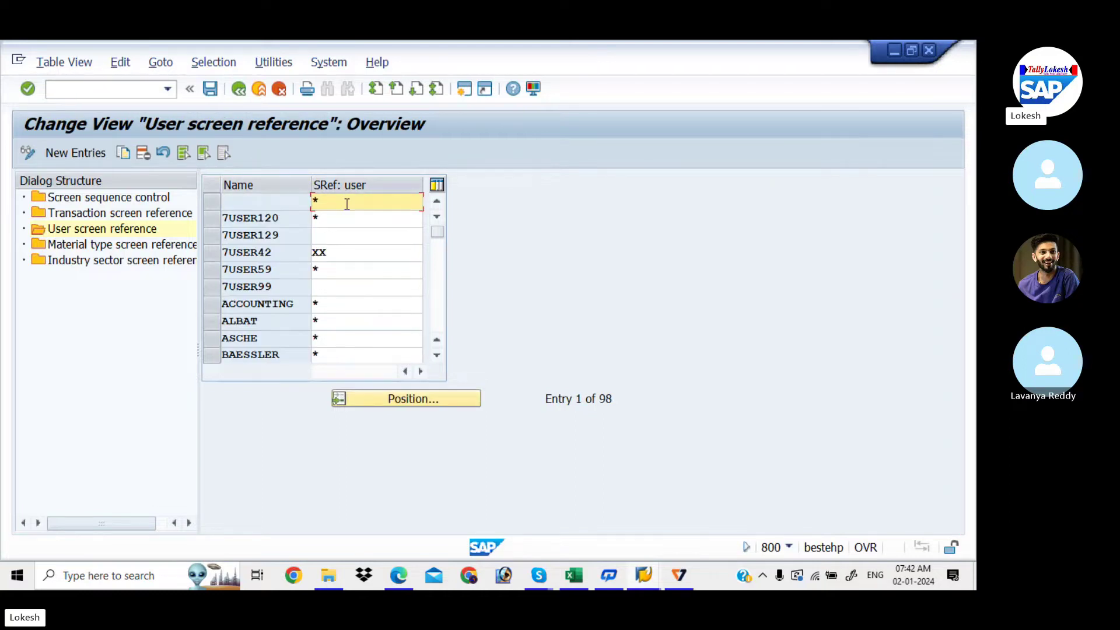
Switch to the withholding tax configuration PDF in Edge and examine the section on updating withholding information in the vendor master
key("alt+Tab")
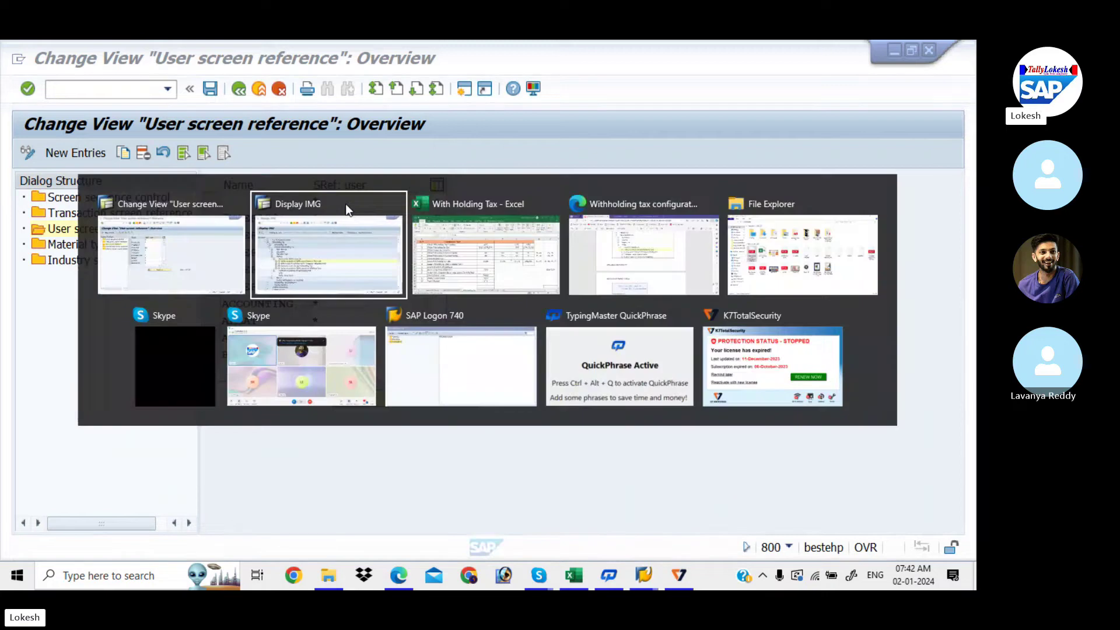
key("alt+Tab")
key("alt+Tab")
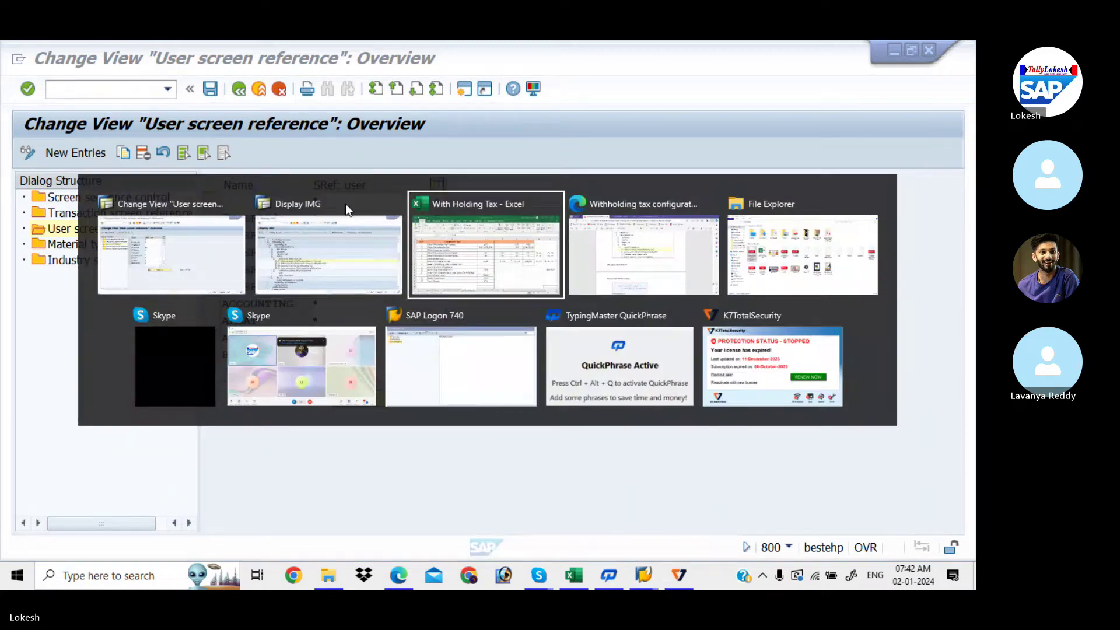
scroll(347, 209, "down", 6)
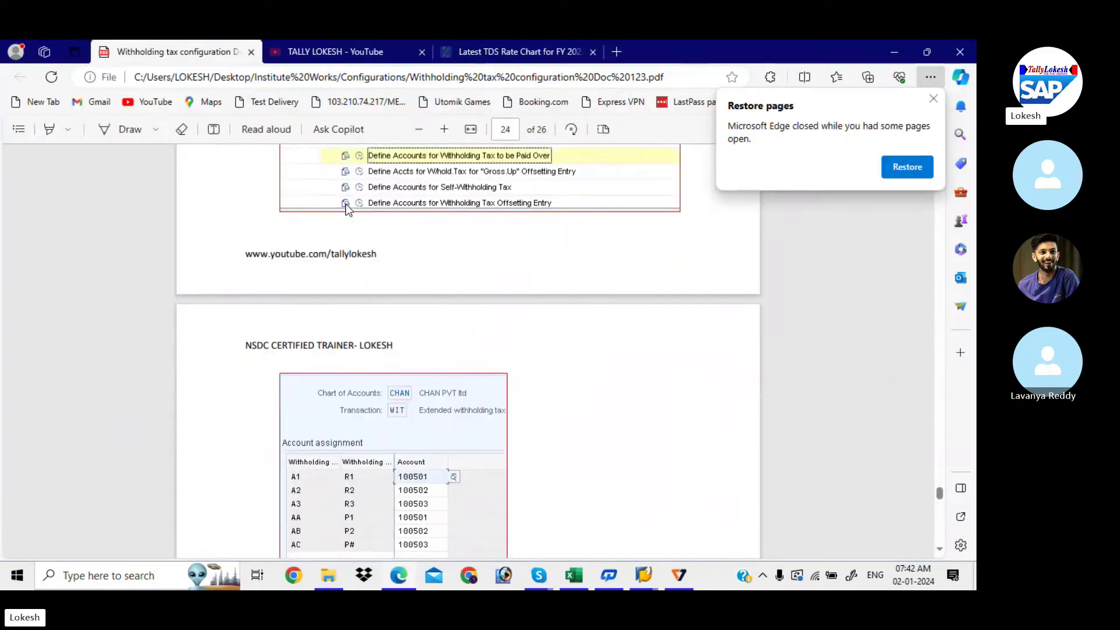
scroll(348, 209, "down", 2)
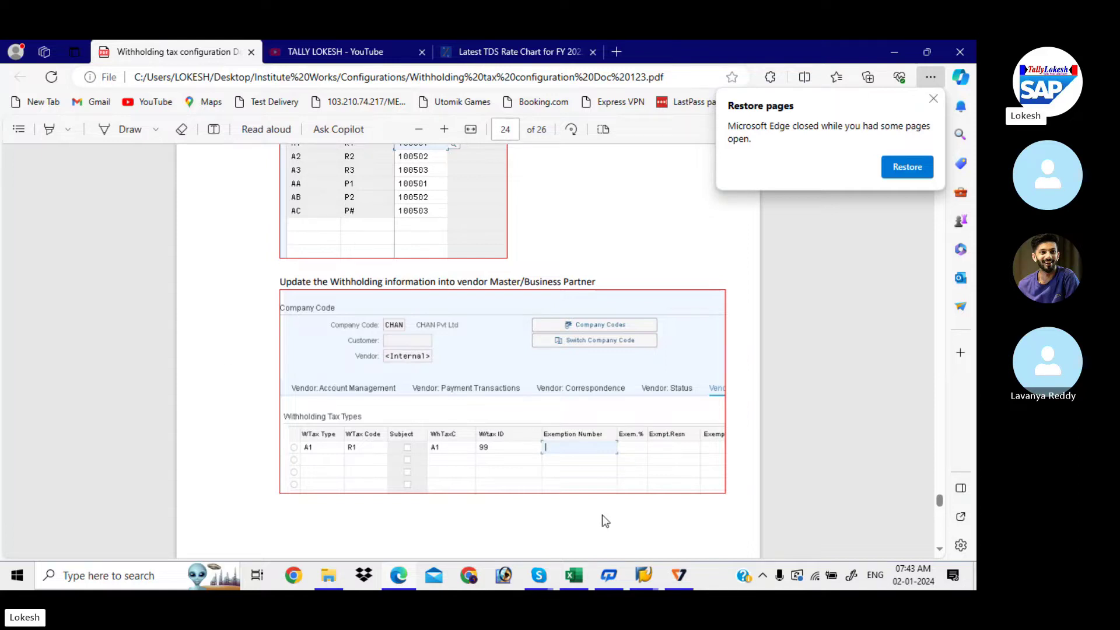
Switch to the Excel checklist and select the Posting Vendor Invoice and Vendor Payment rows with their codes FB60 and F-53
mouse_move(580, 576)
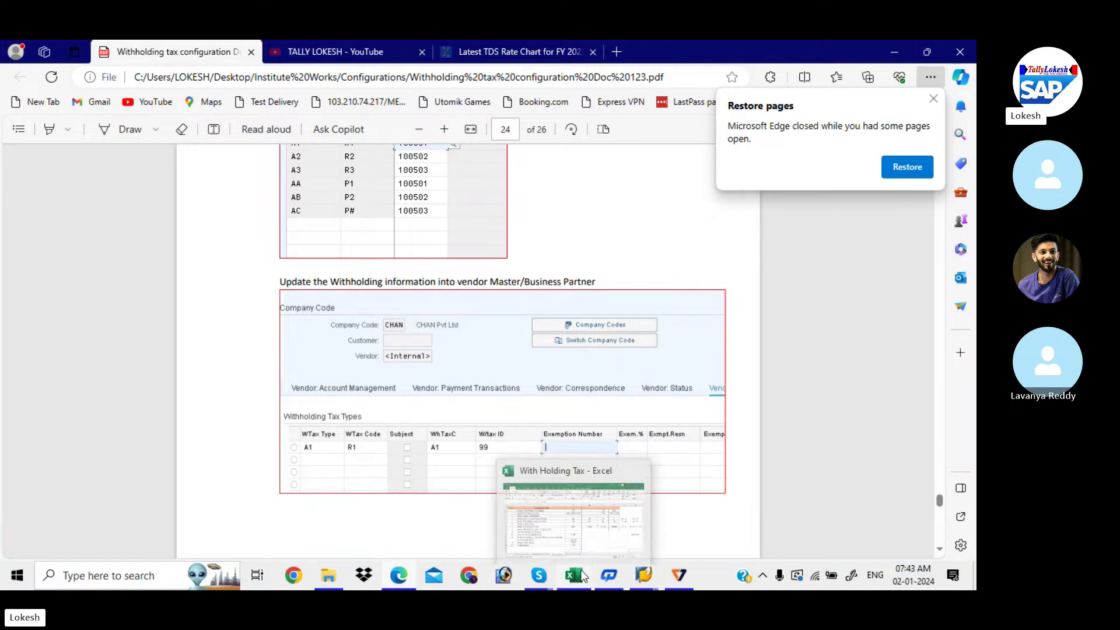
left_click(576, 523)
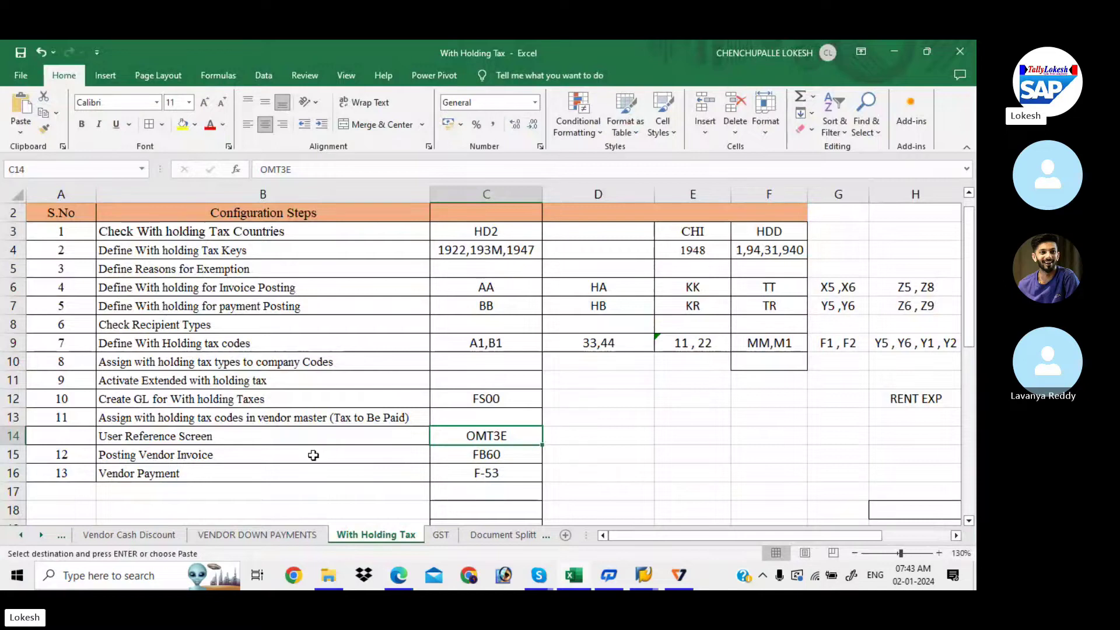
left_click(337, 458)
left_click_drag(338, 458, 464, 477)
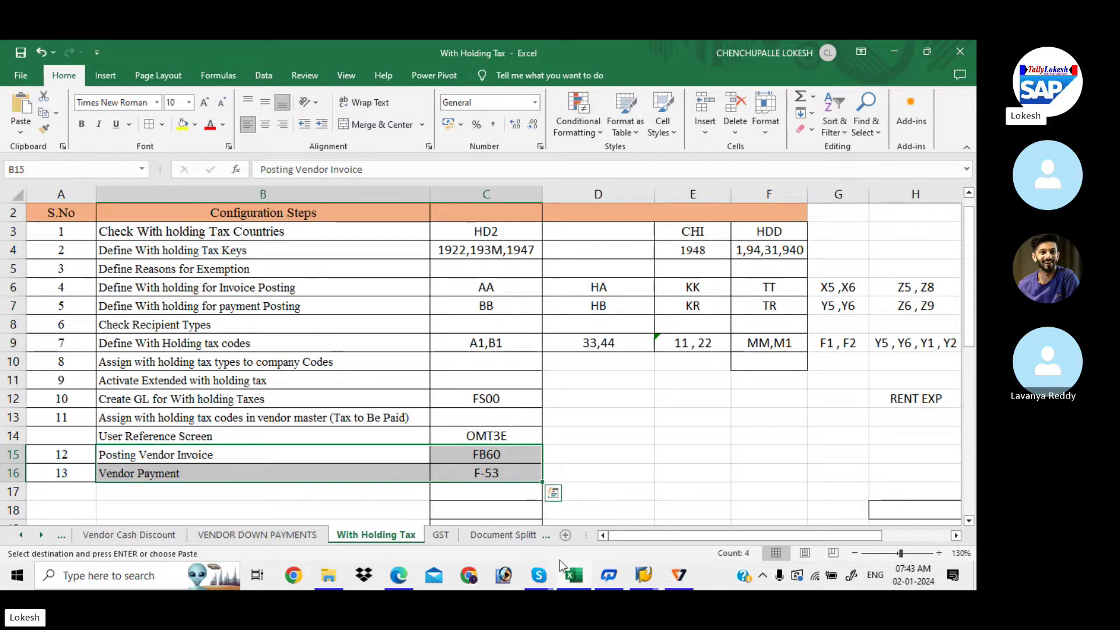
Switch to the Skype call window
mouse_move(576, 581)
mouse_move(539, 576)
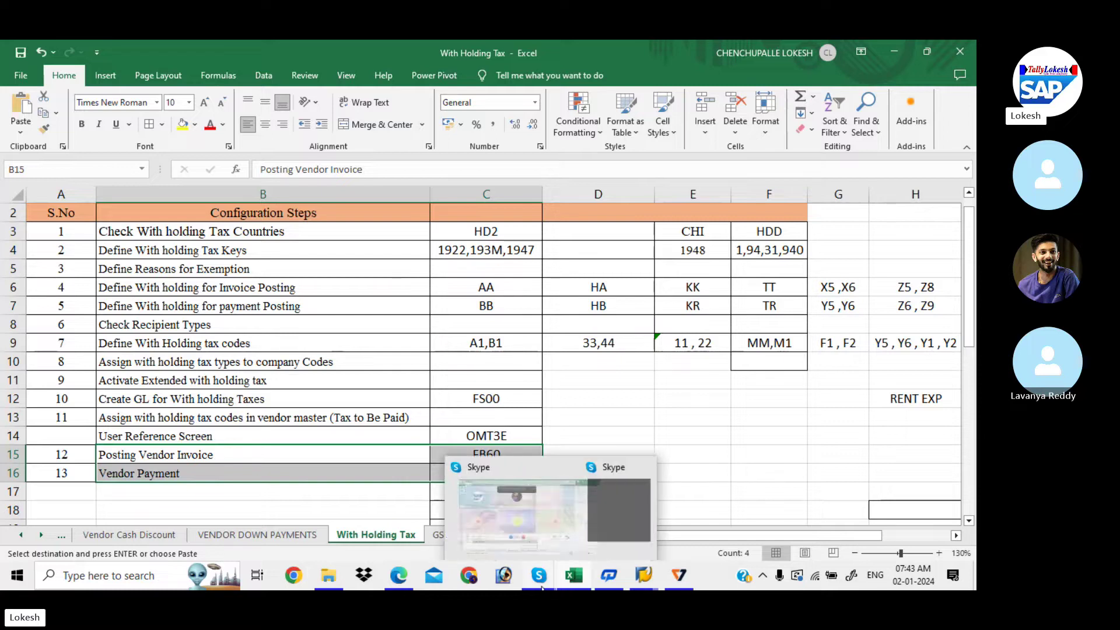
left_click(526, 527)
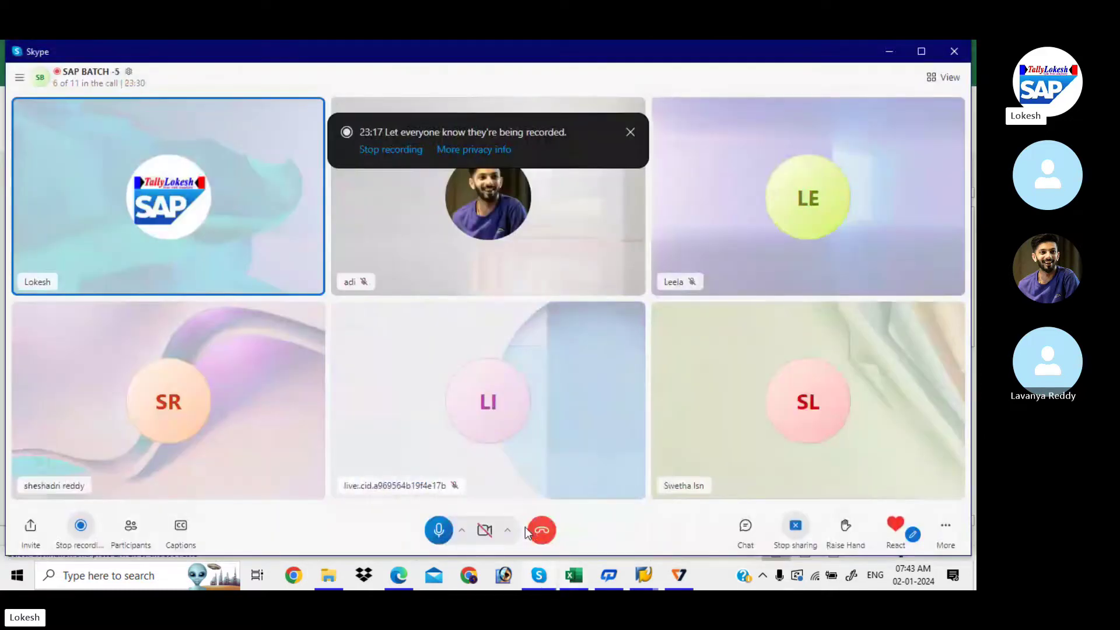